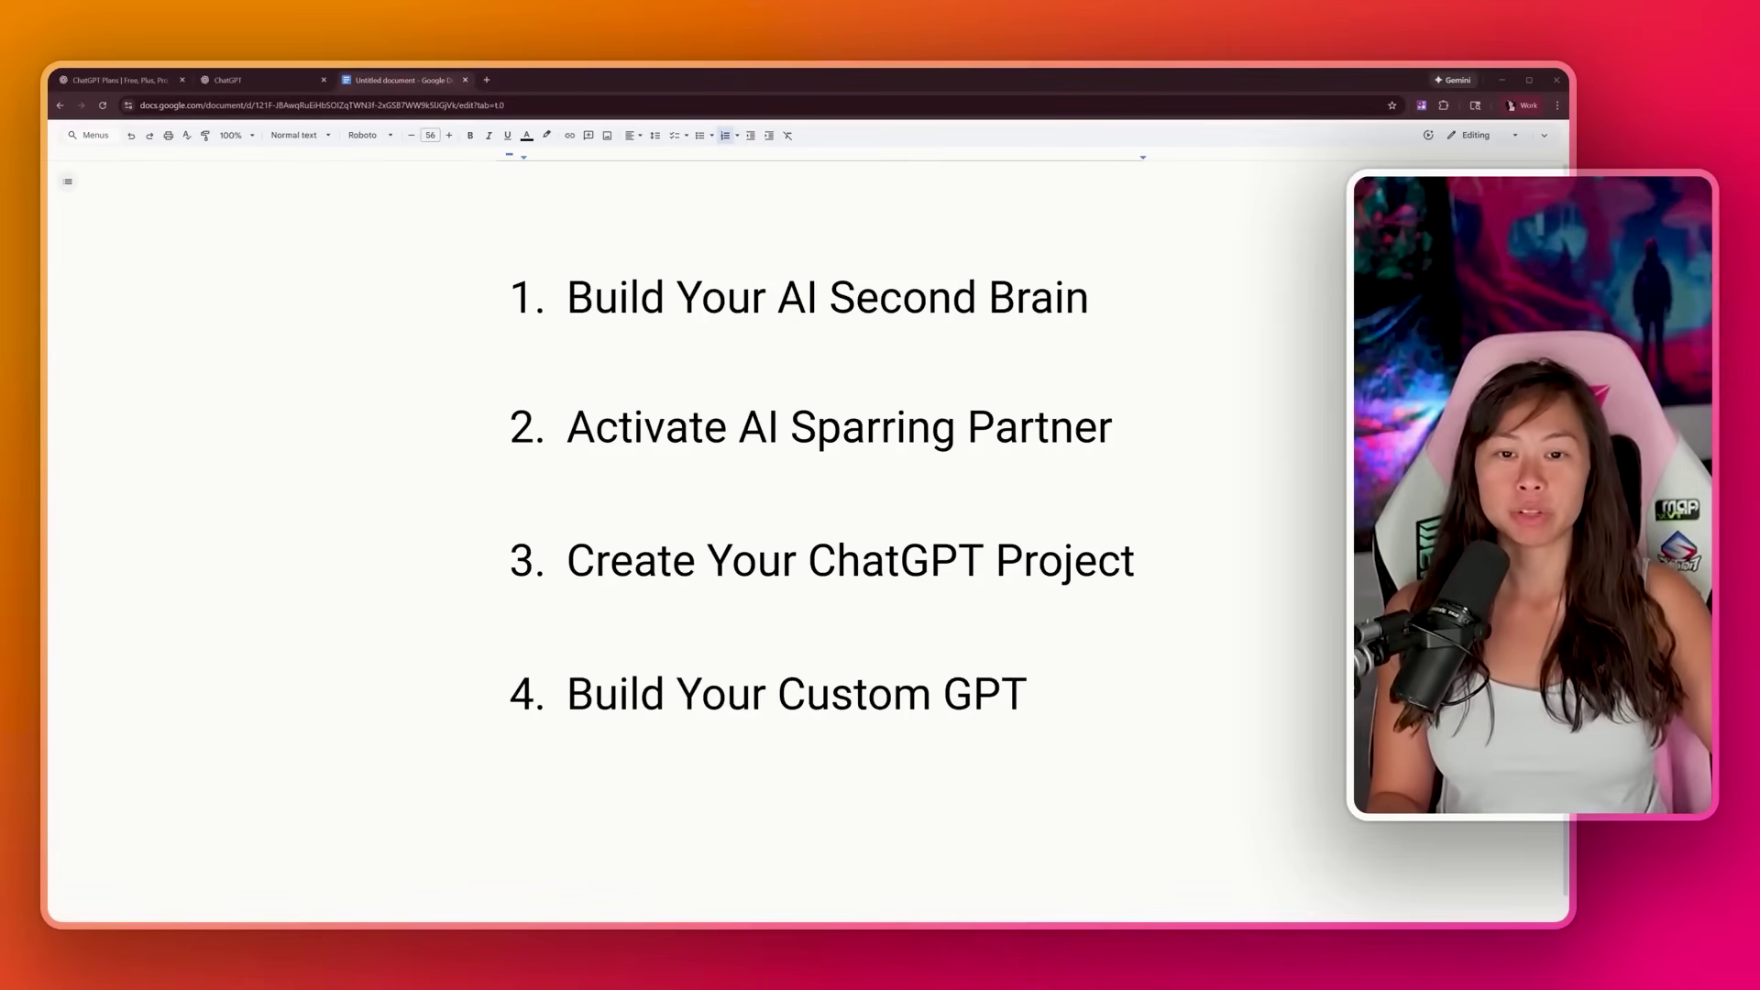
# Highlight the document's four steps, from Build Your AI Second Brain to Build Your Custom GPT
pyautogui.tripleClick(733, 298)
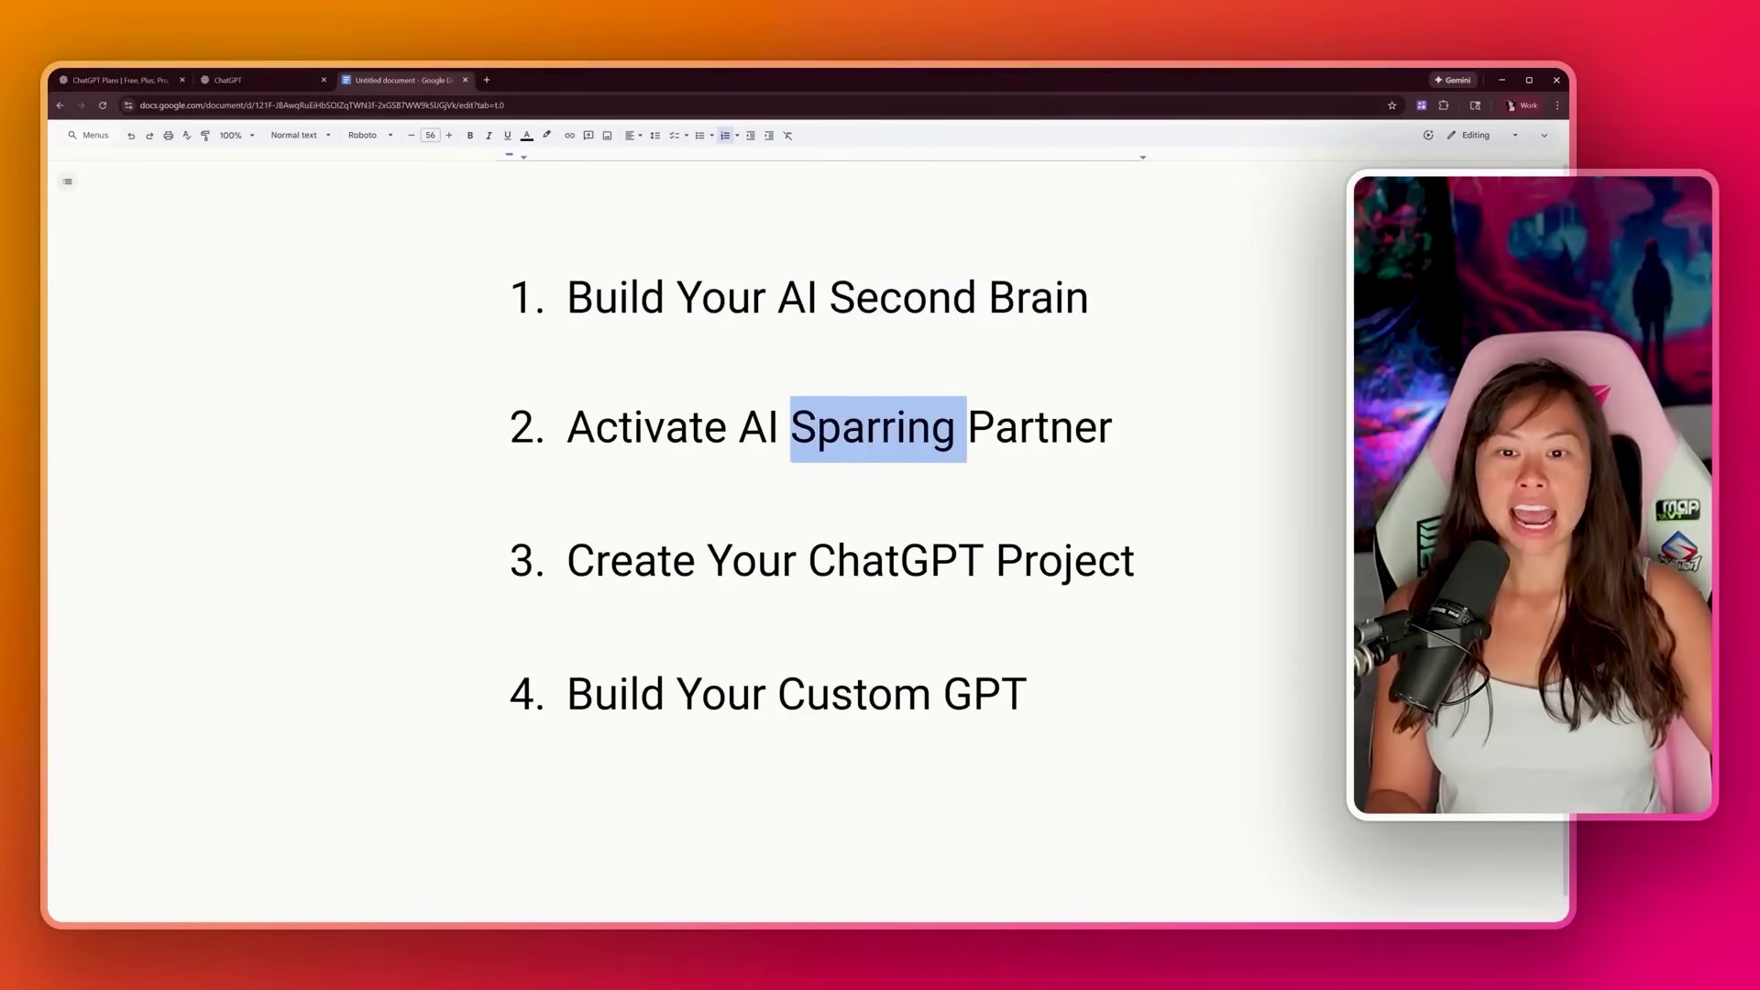
pyautogui.tripleClick(871, 428)
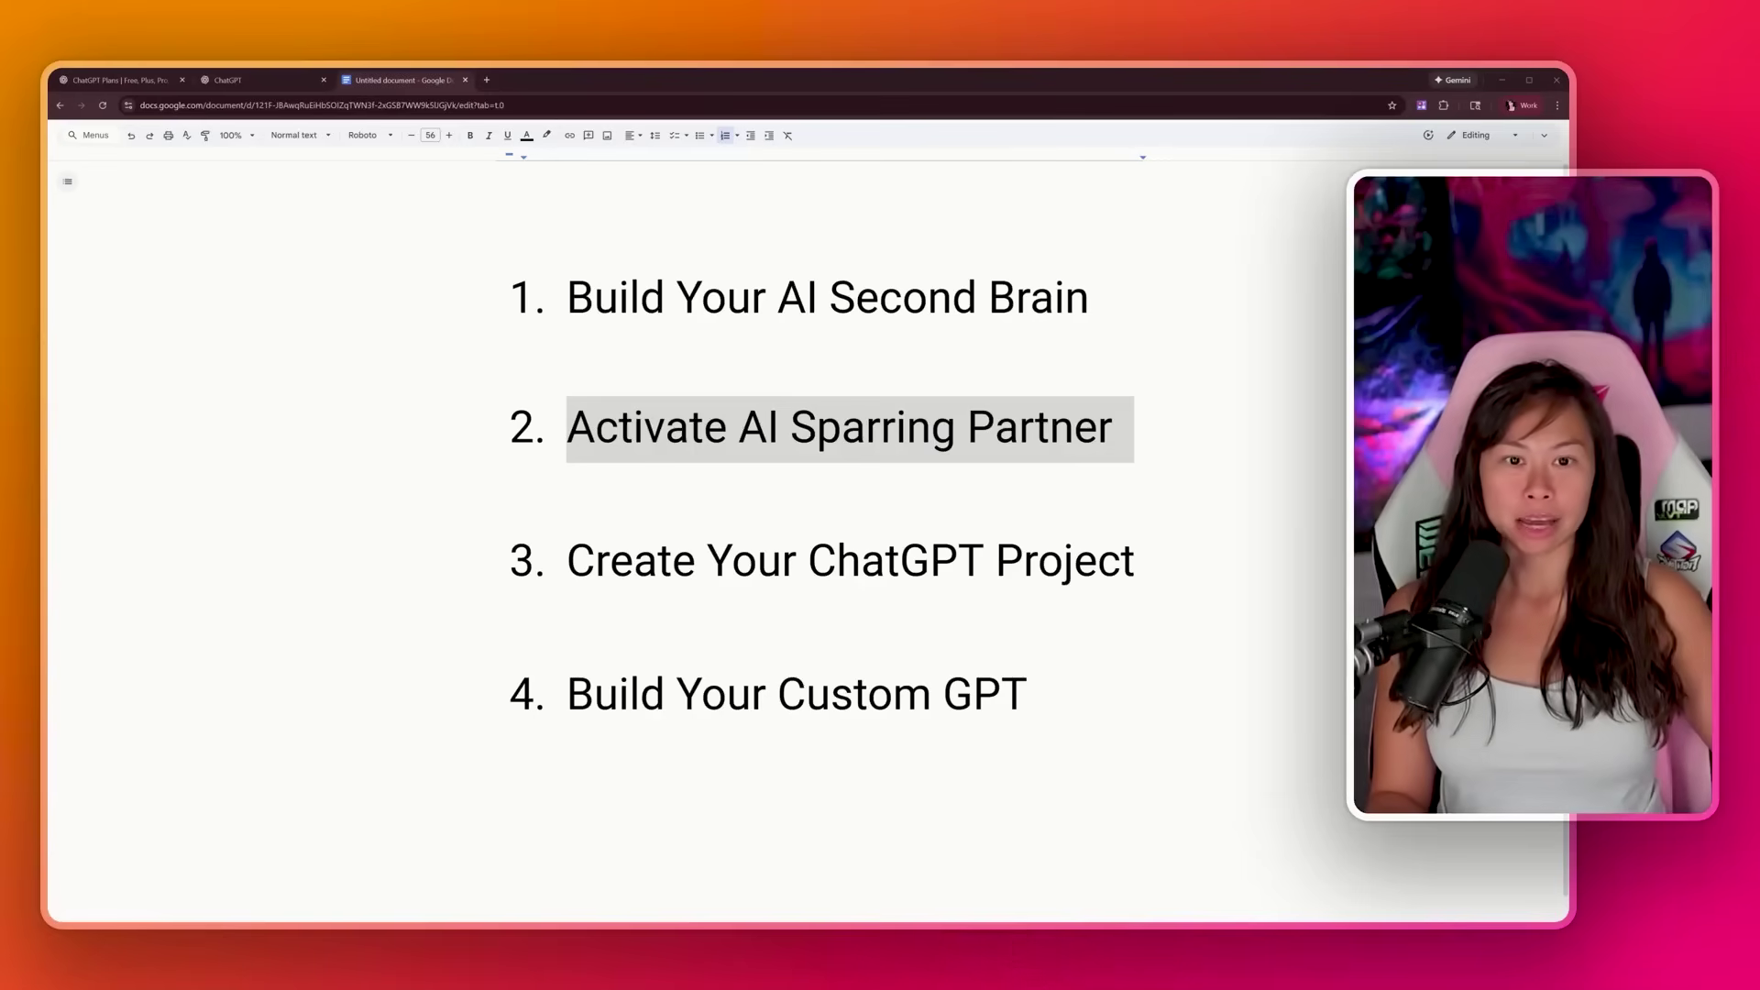
pyautogui.hotkey('alt', 'Tab')
pyautogui.click(566, 561)
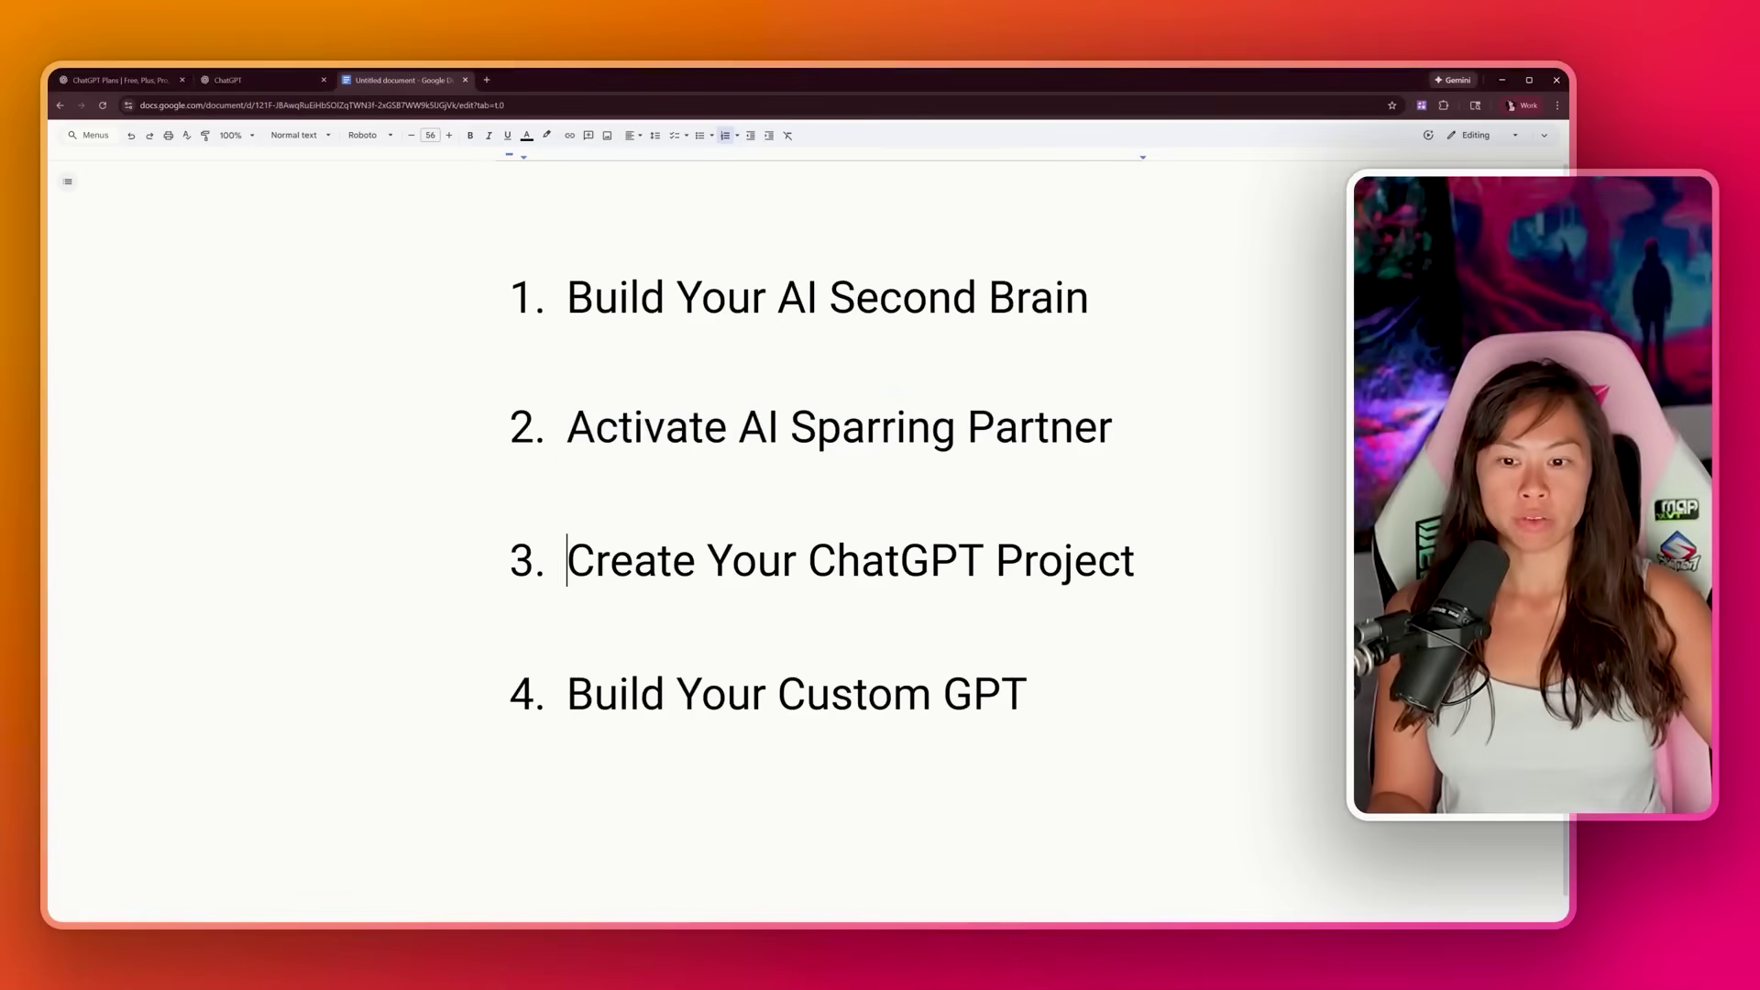
pyautogui.moveTo(595, 561); pyautogui.dragTo(1063, 561)
pyautogui.click(1028, 694)
pyautogui.moveTo(1027, 694); pyautogui.dragTo(567, 694)
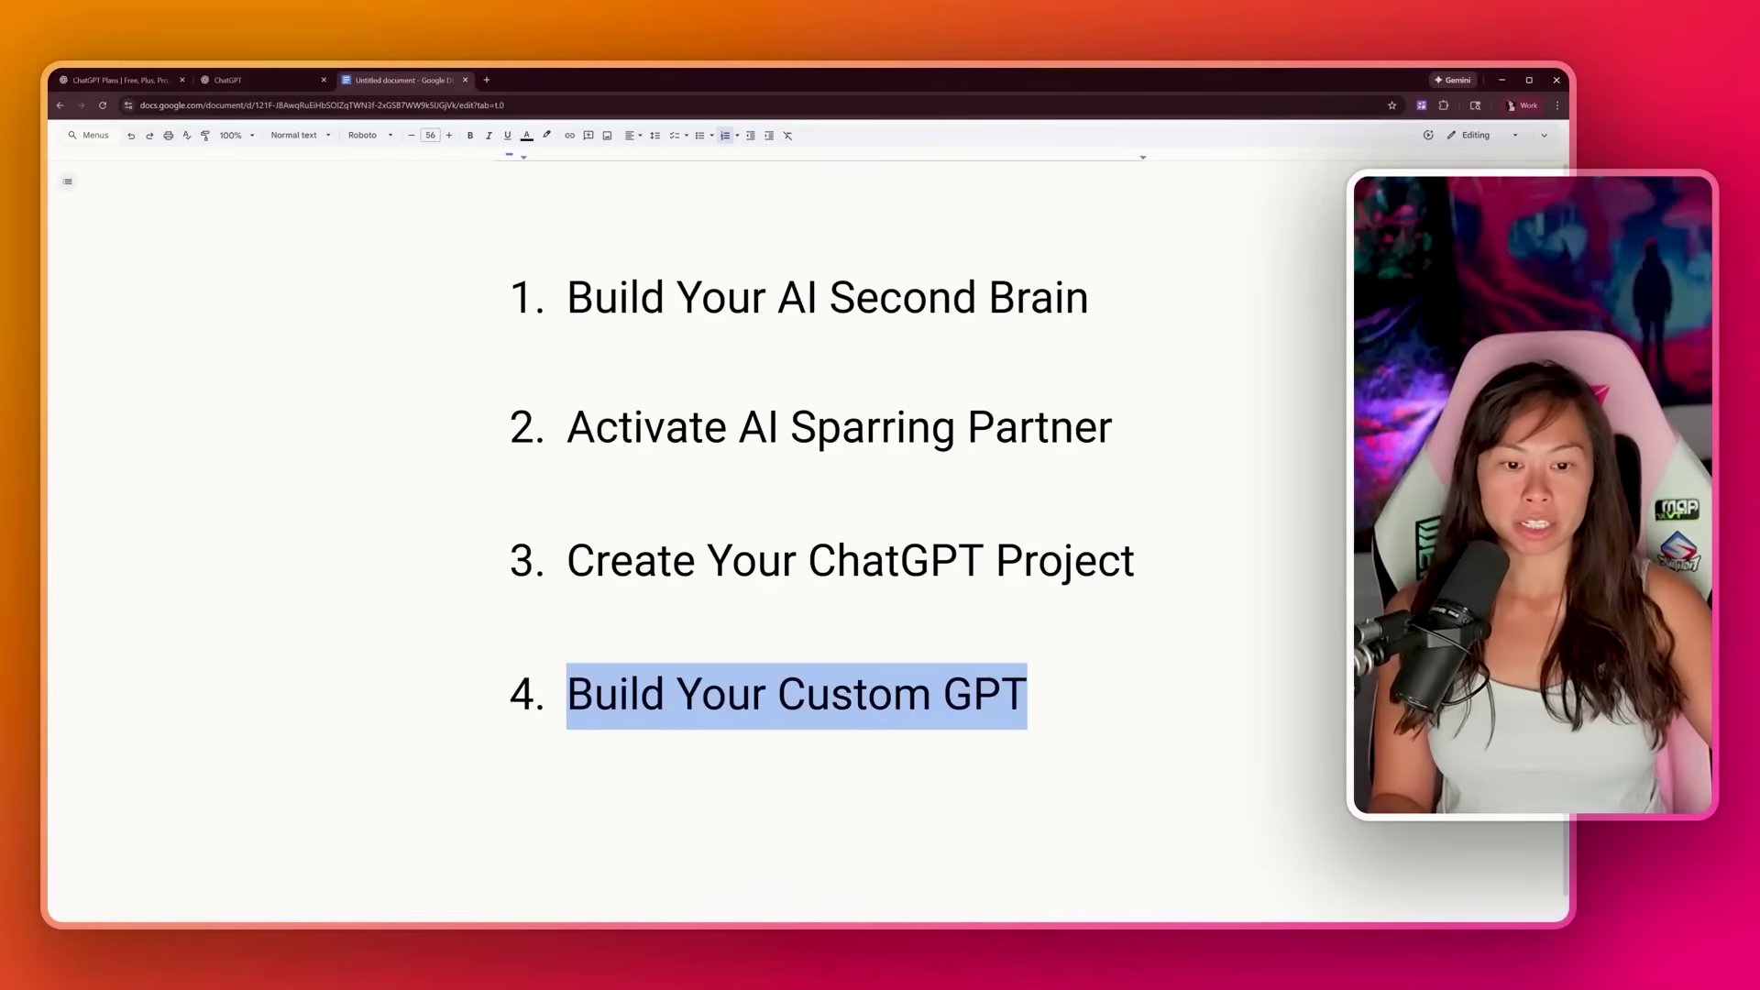
pyautogui.hotkey('alt', 'Tab')
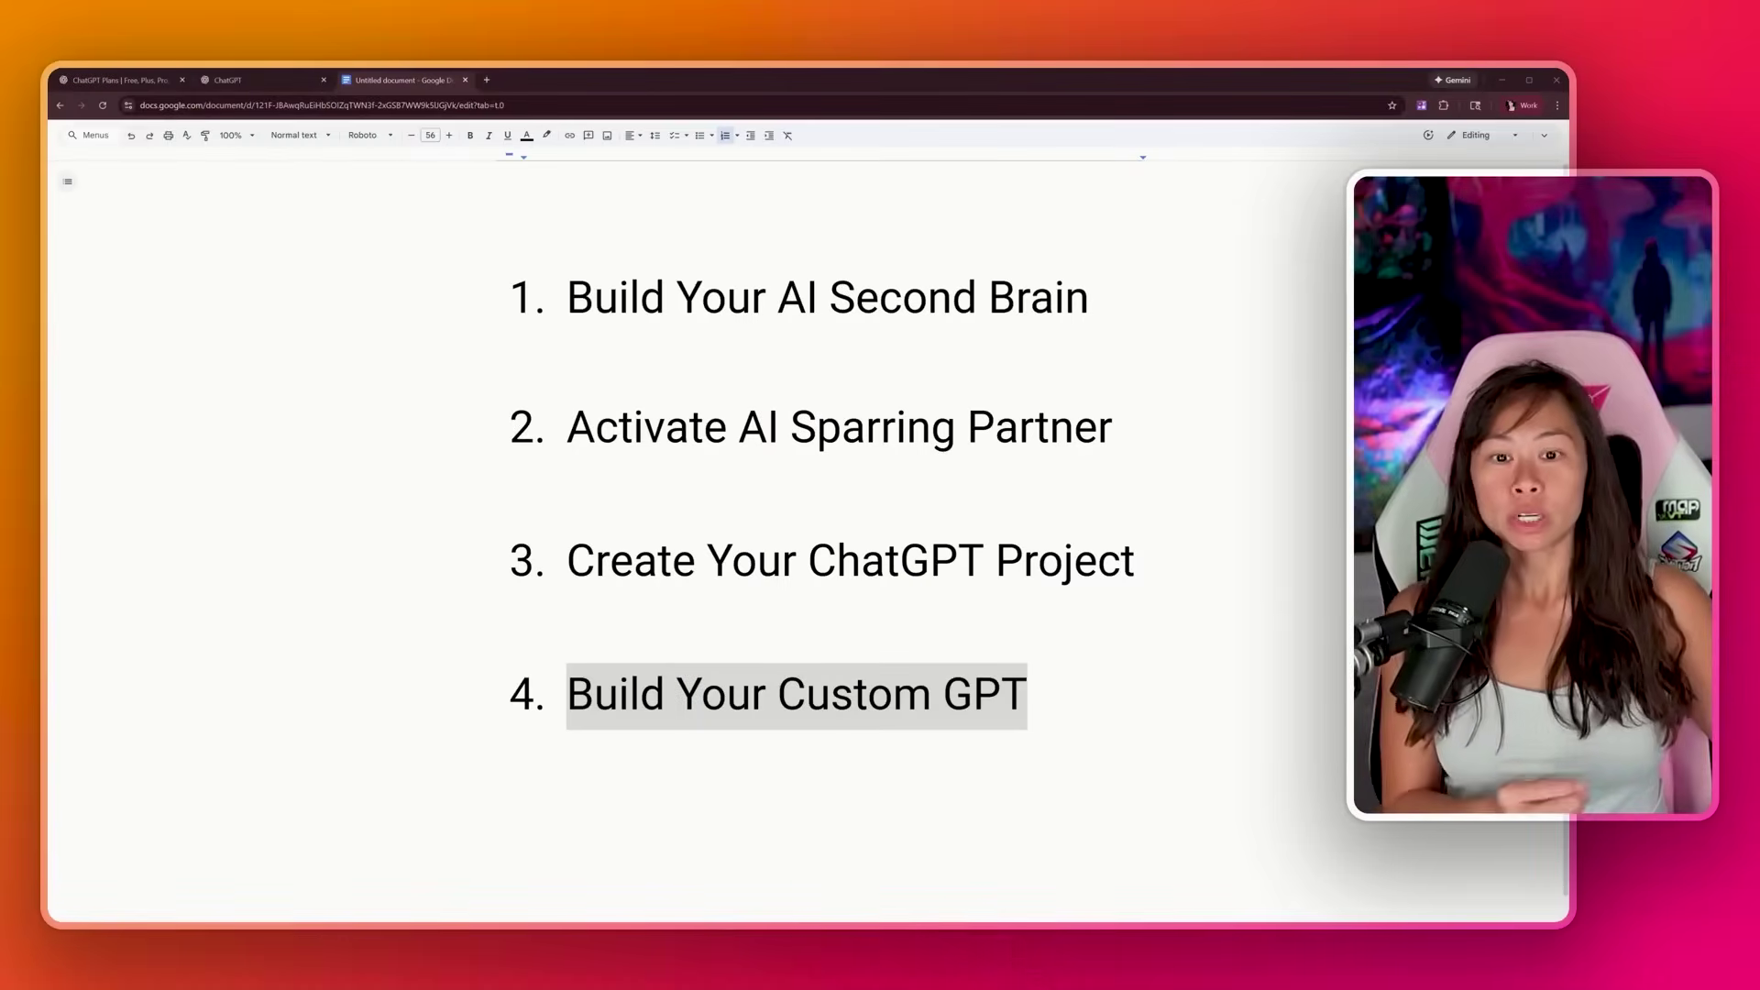
# Review the Plus plan on the pricing page, then show the GPT-5.1 model options
pyautogui.click(119, 80)
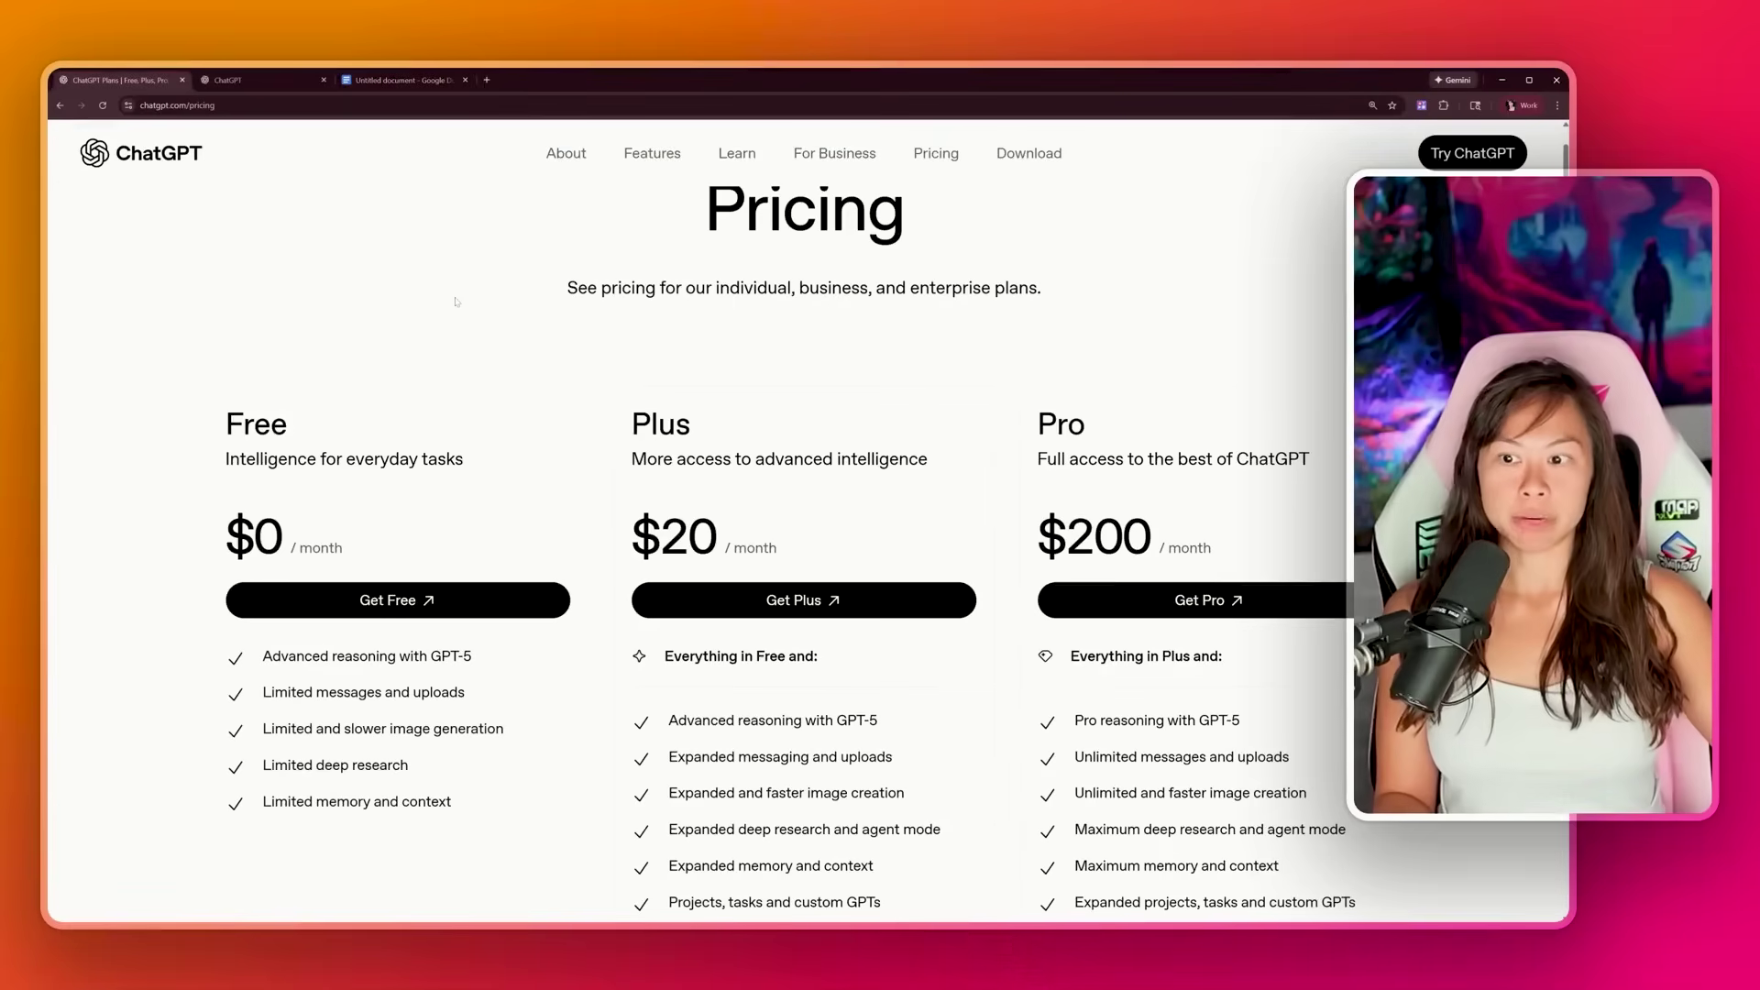
pyautogui.scroll(-2, 456, 301)
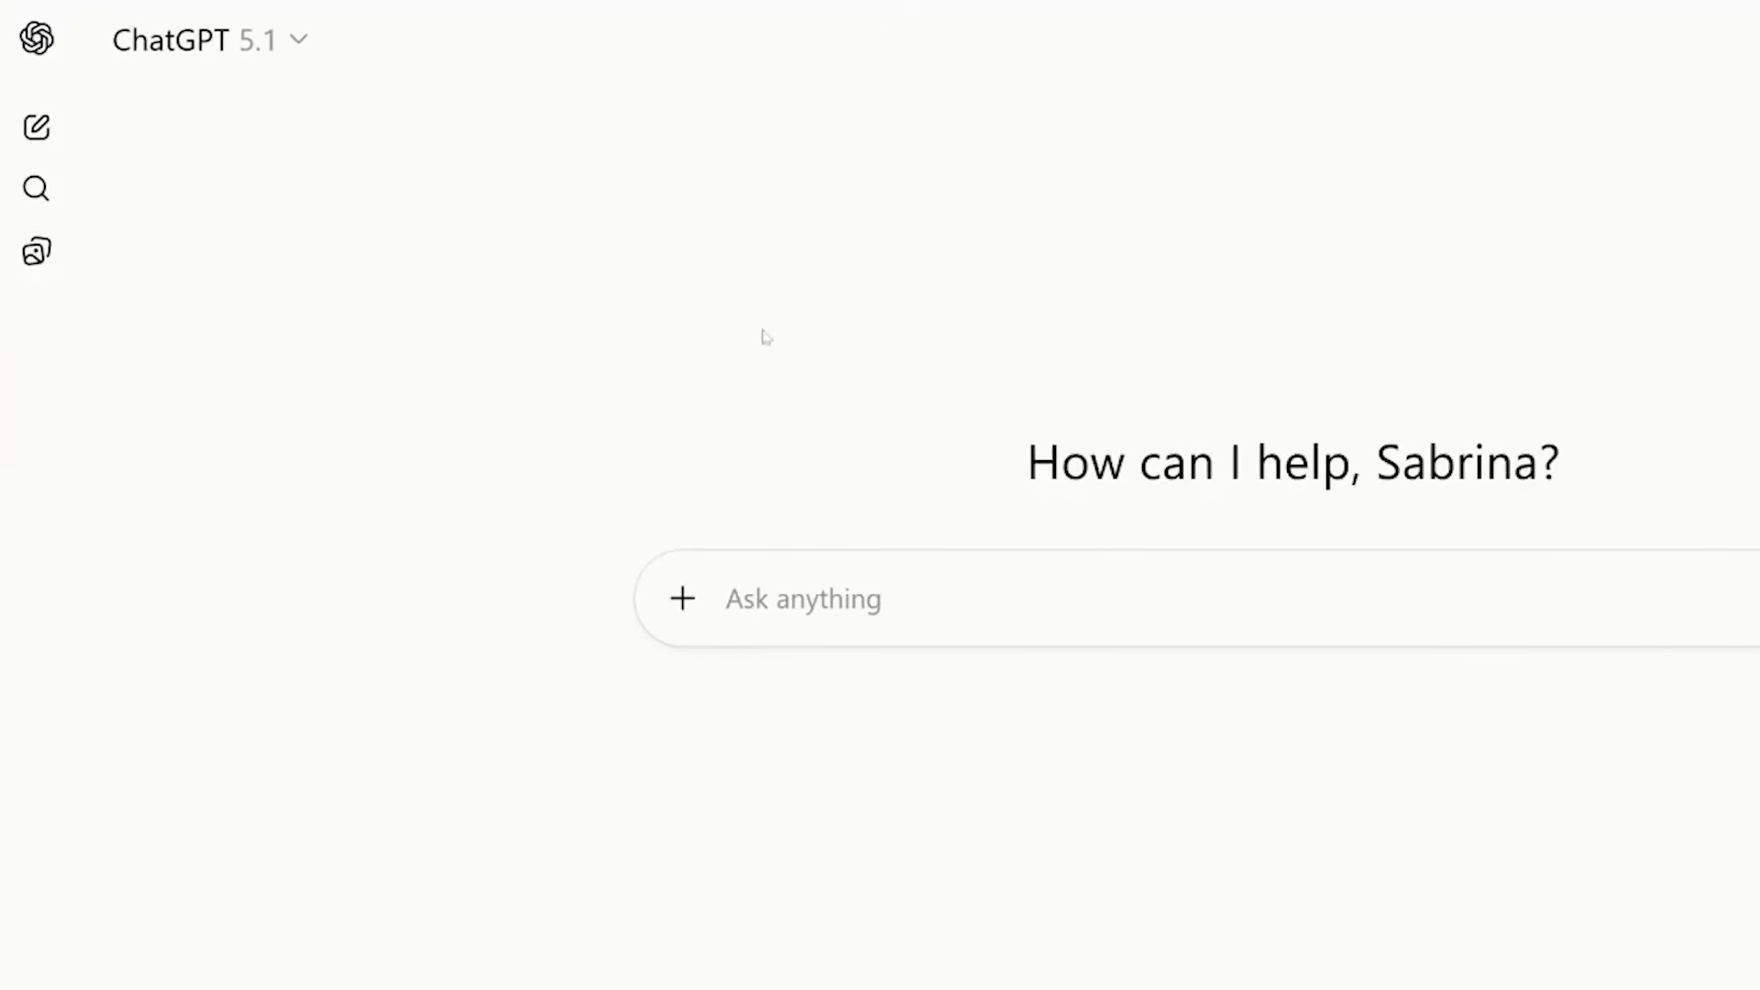
pyautogui.click(197, 39)
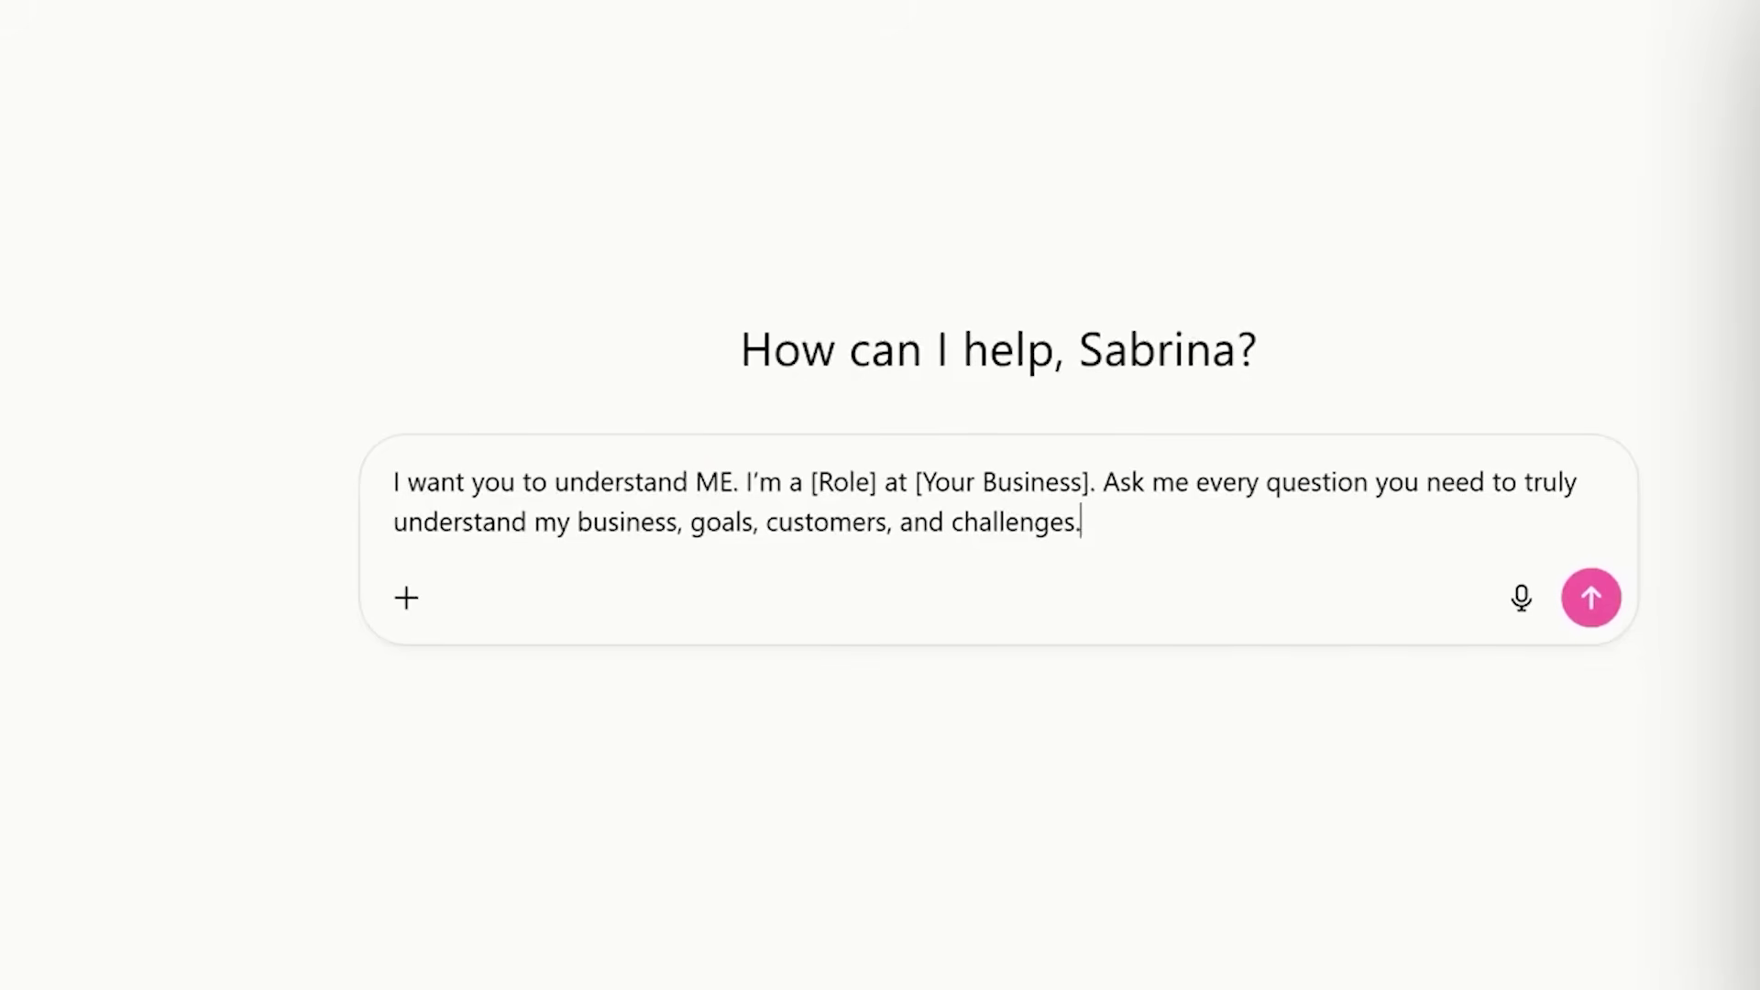
# Replace [Role] with Founder and [Your Business] with Blotato, then send the prompt
pyautogui.click(754, 482)
pyautogui.moveTo(811, 482); pyautogui.dragTo(877, 482)
pyautogui.moveTo(922, 483); pyautogui.dragTo(1083, 483)
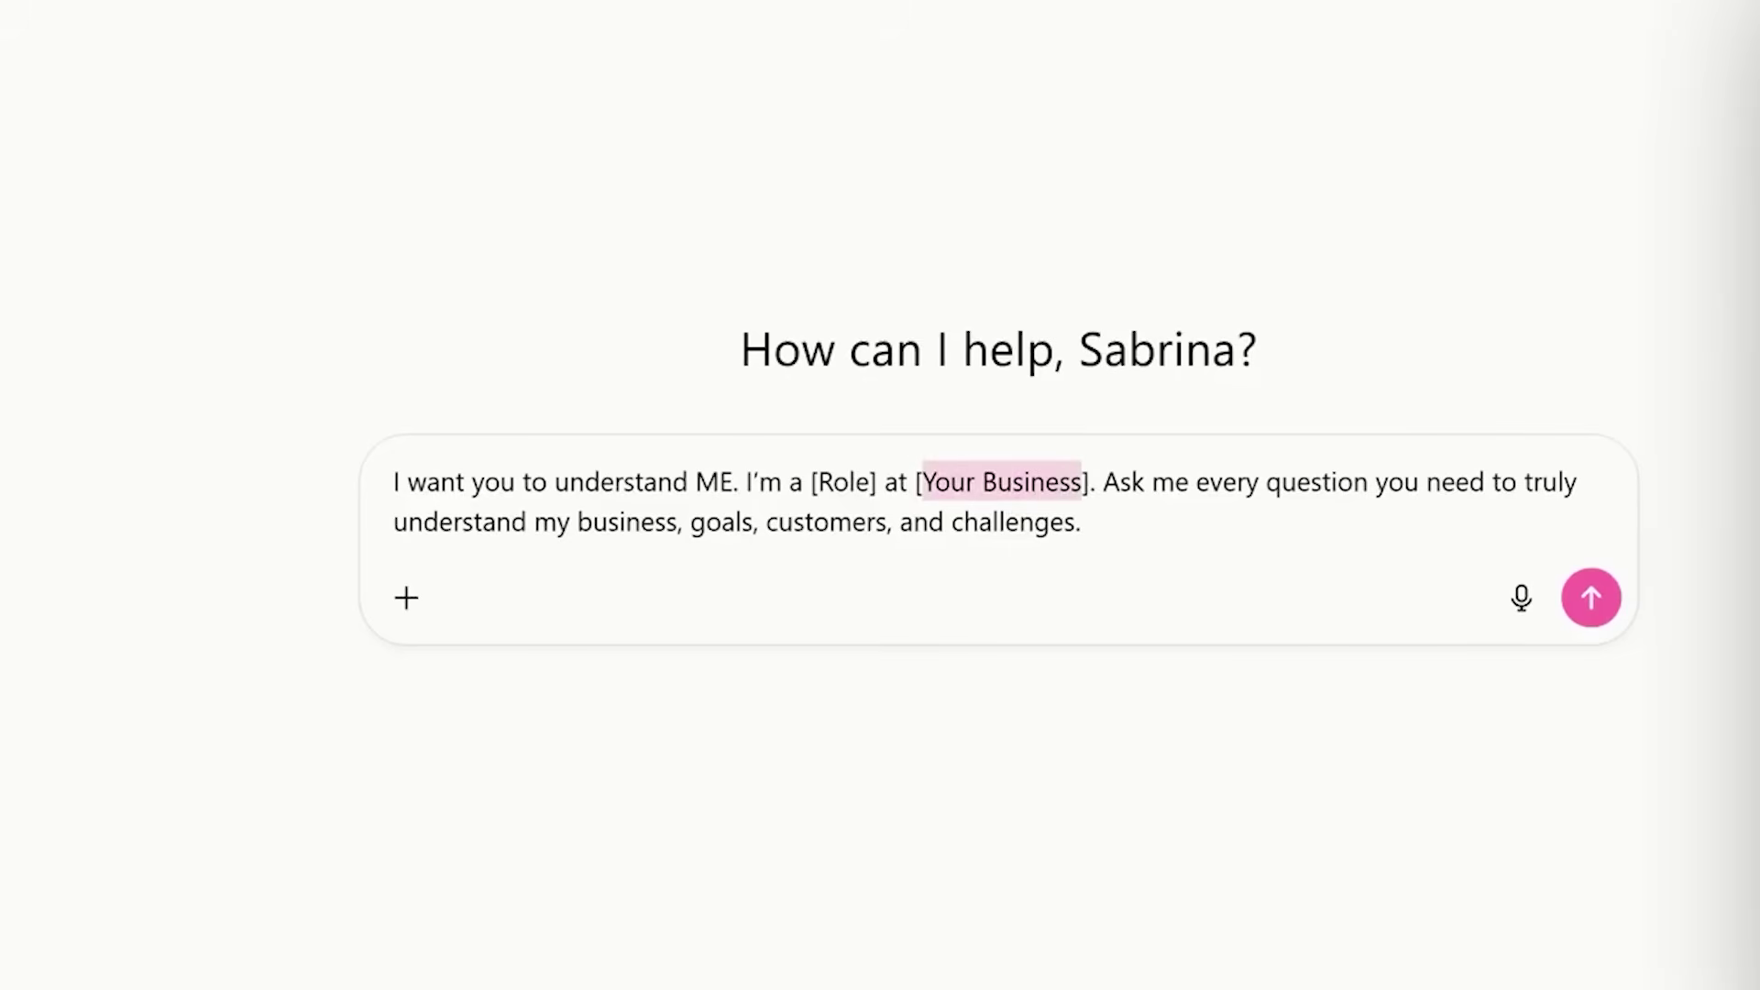
pyautogui.hotkey('ctrl', 'End')
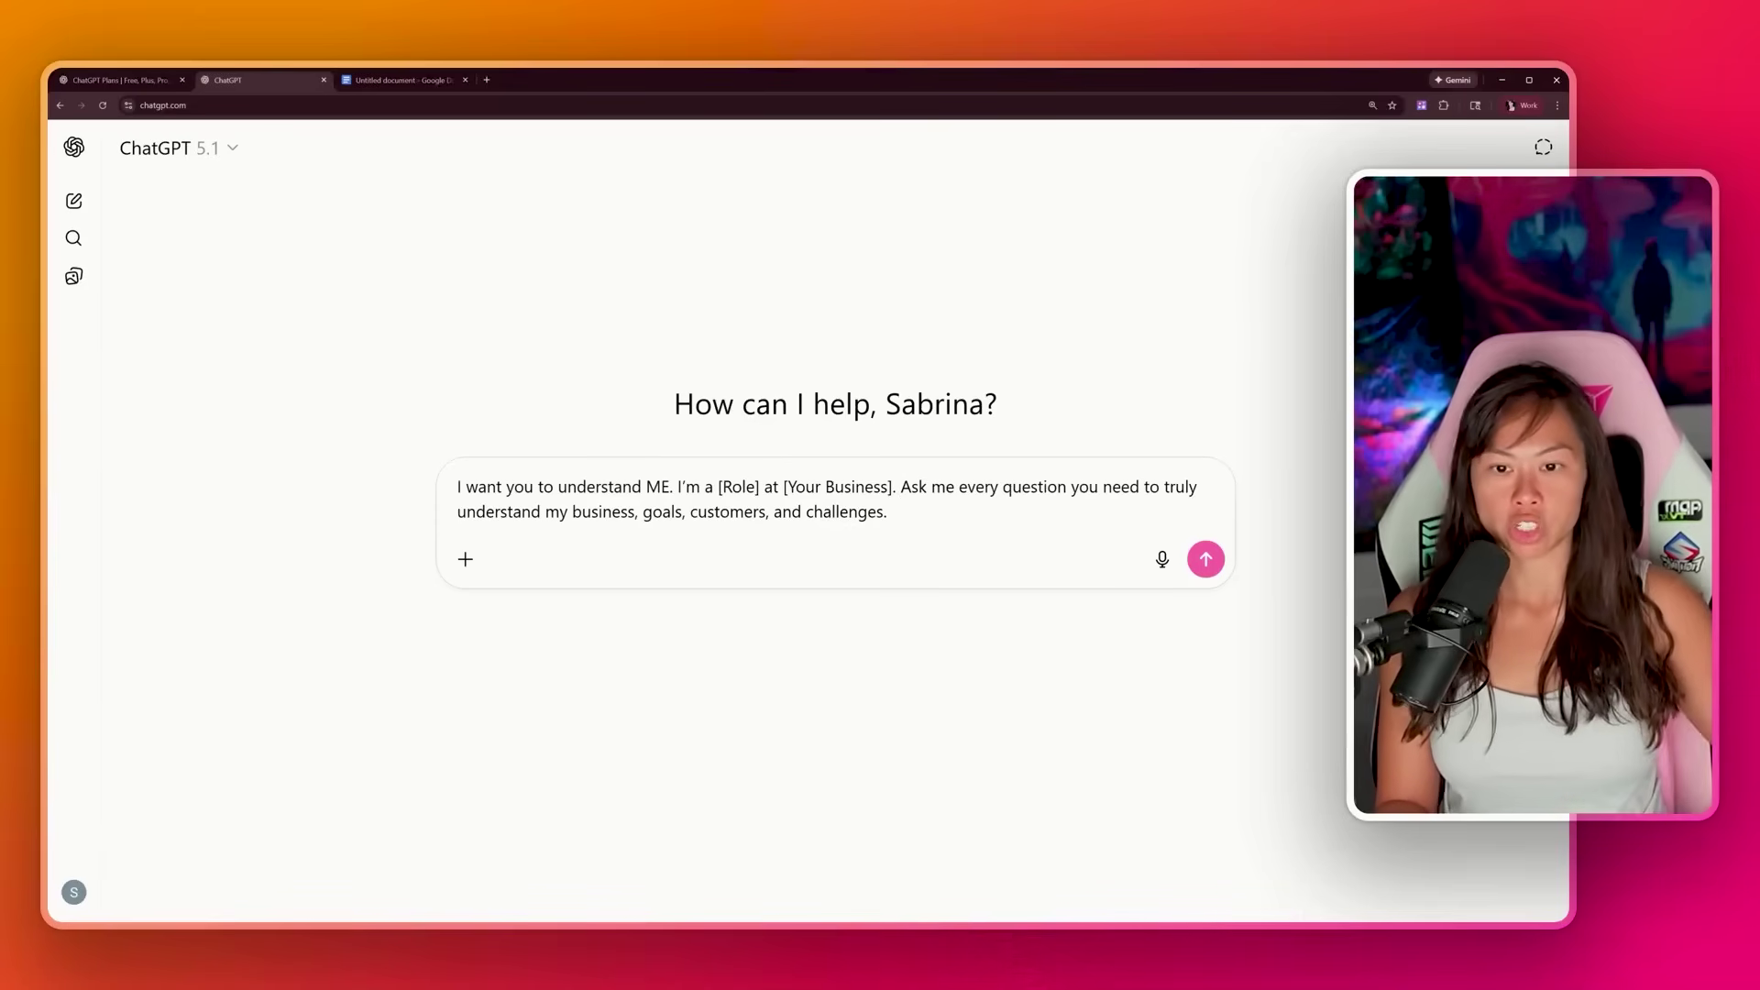
pyautogui.write('Founder')
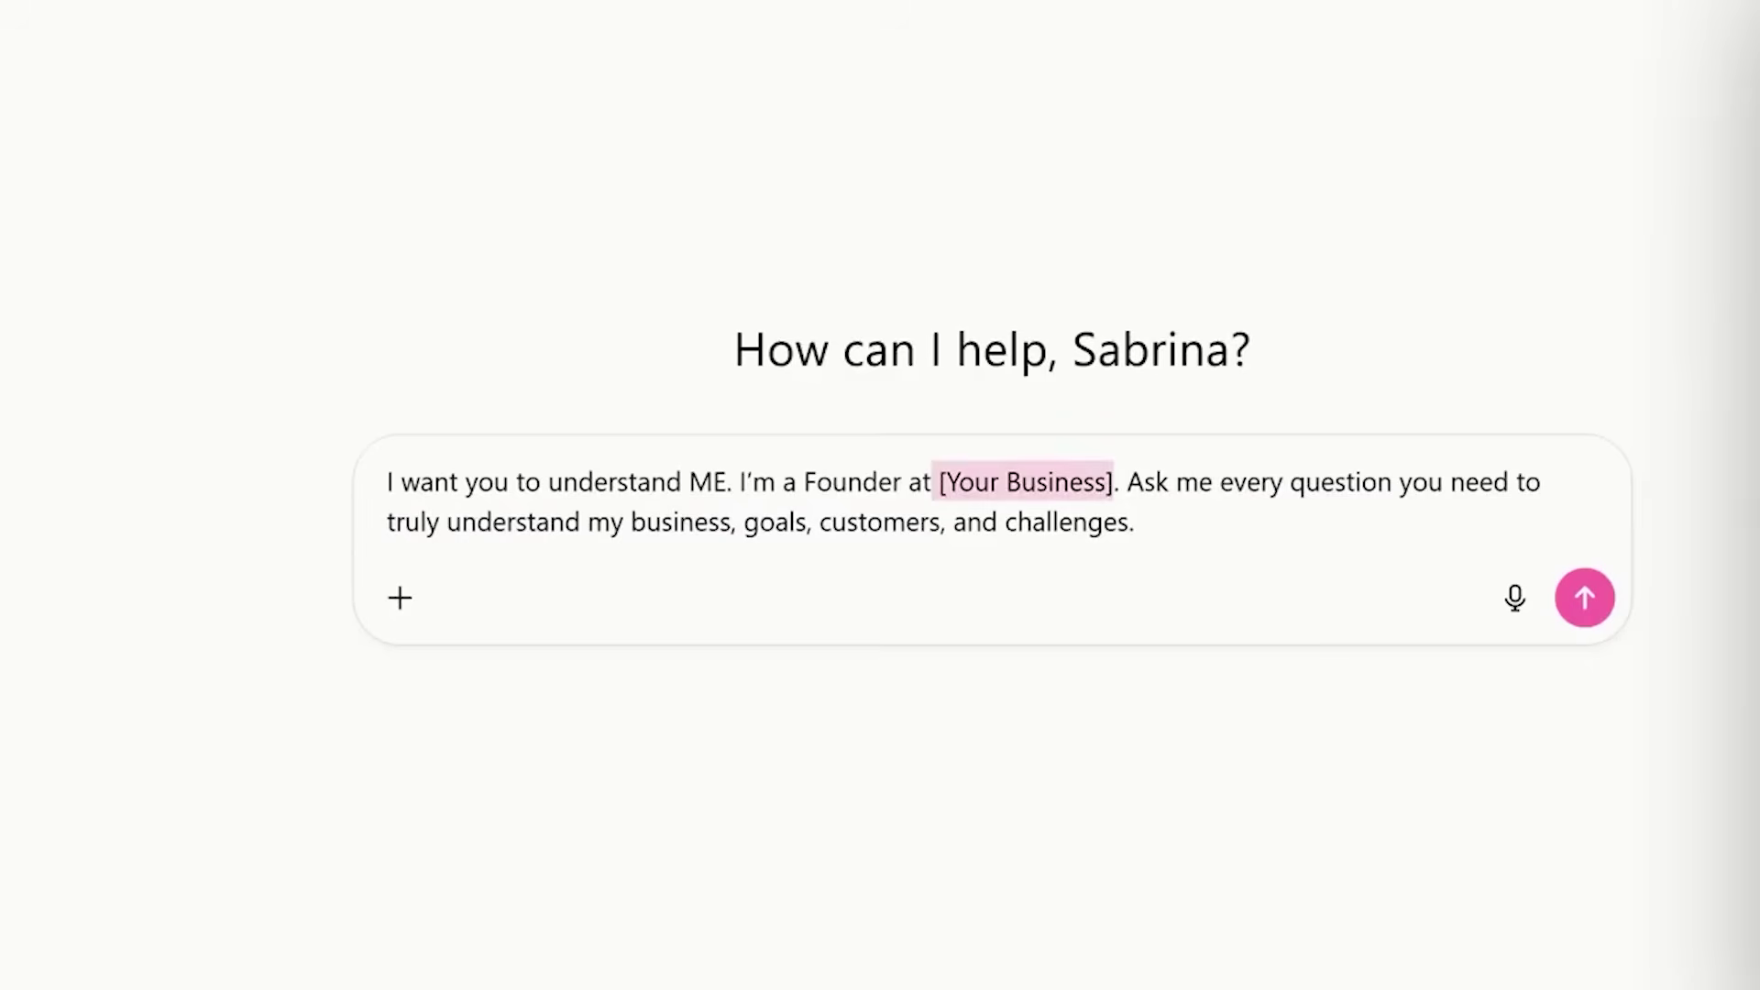
pyautogui.press('BackSpace')
pyautogui.write('Blotato')
pyautogui.press('Return')
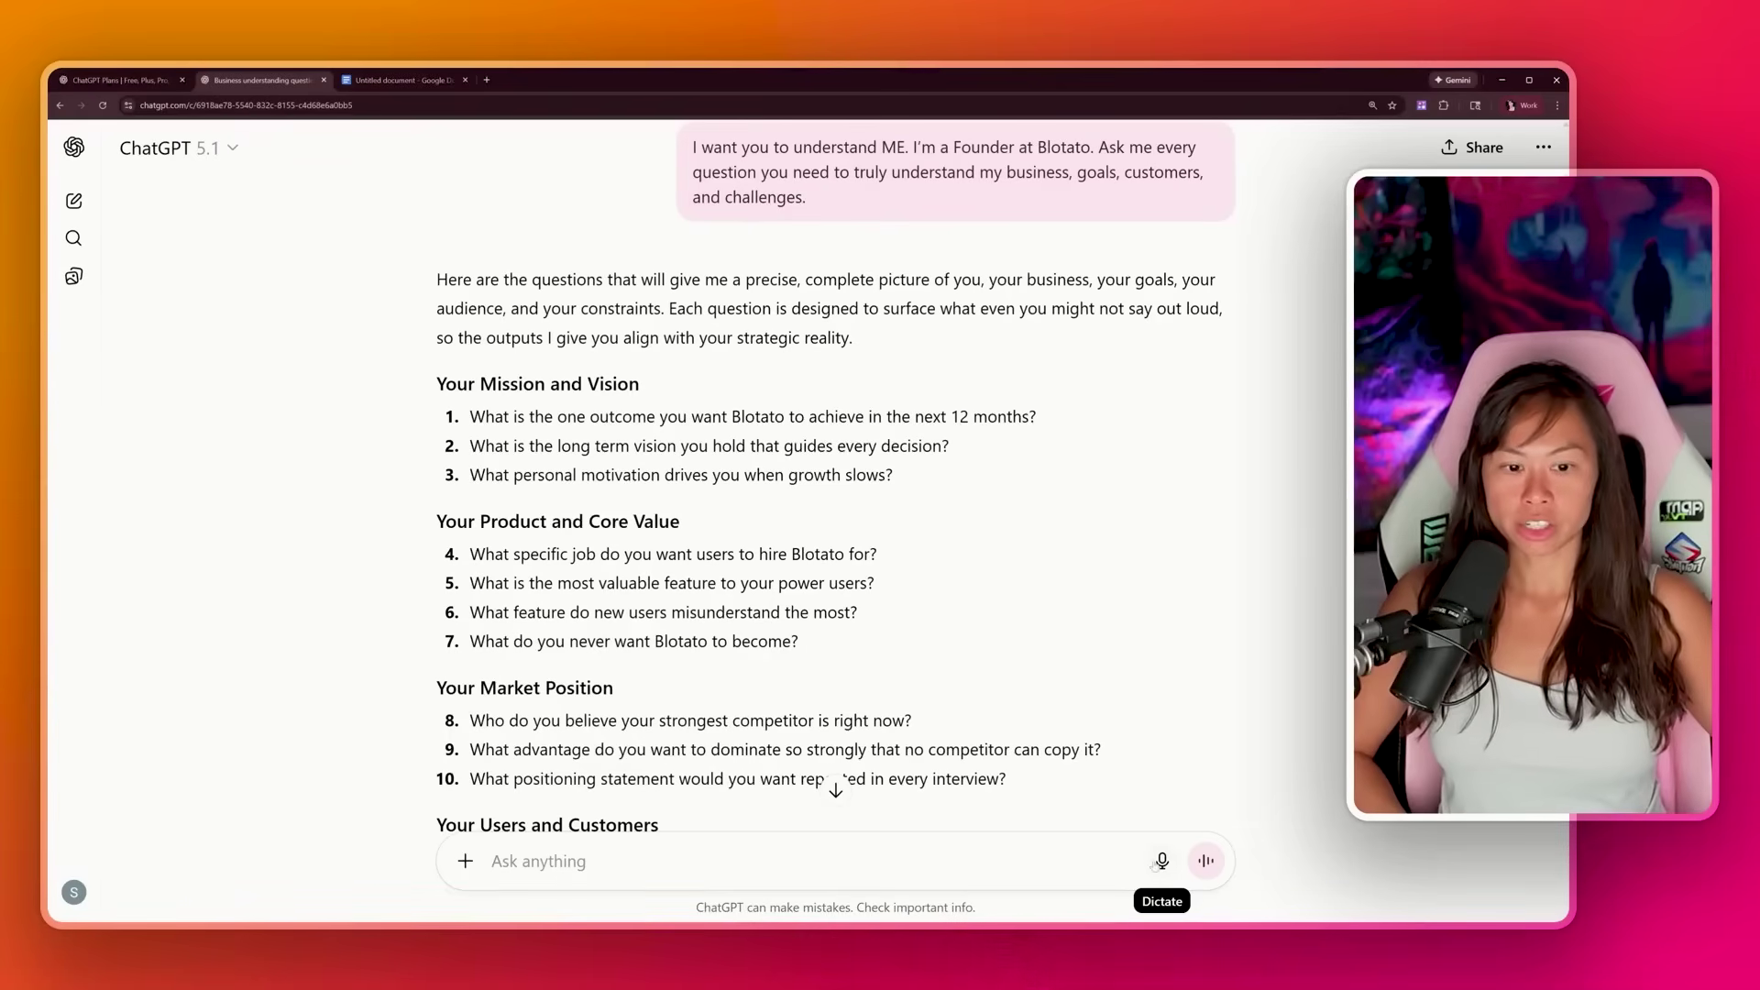
pyautogui.scroll(-1, 686, 629)
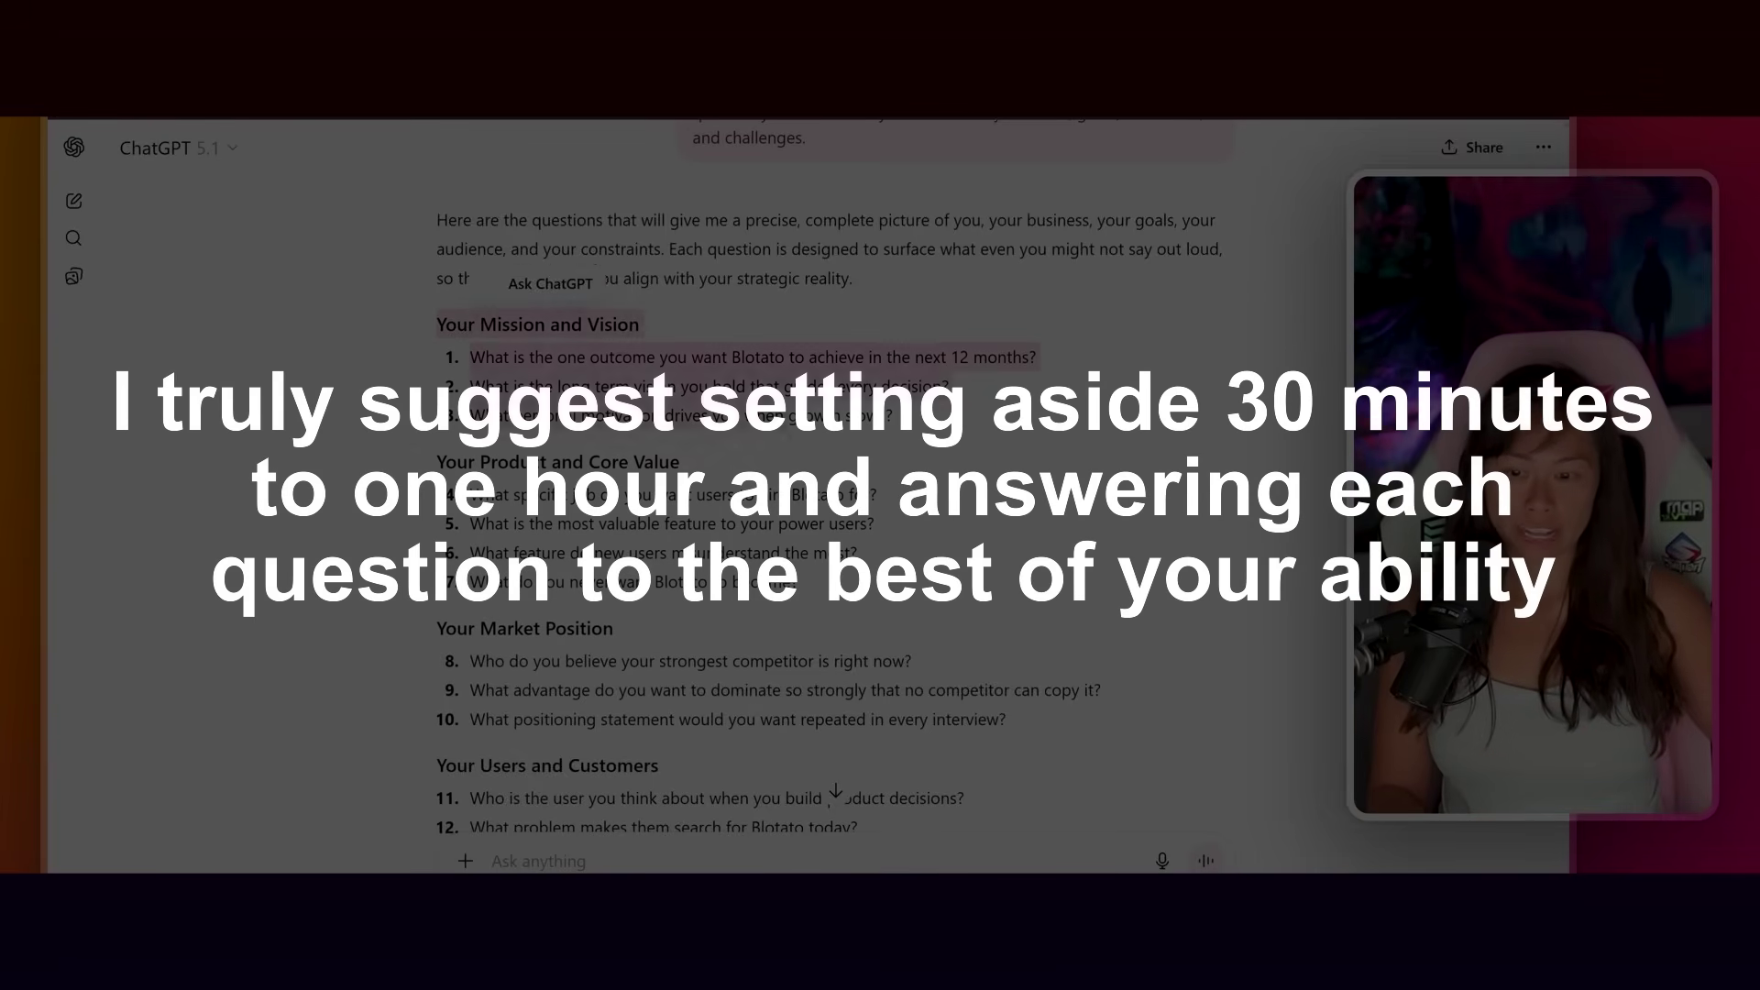
pyautogui.scroll(-1, 734, 504)
pyautogui.scroll(-2, 733, 504)
pyautogui.scroll(-3, 850, 598)
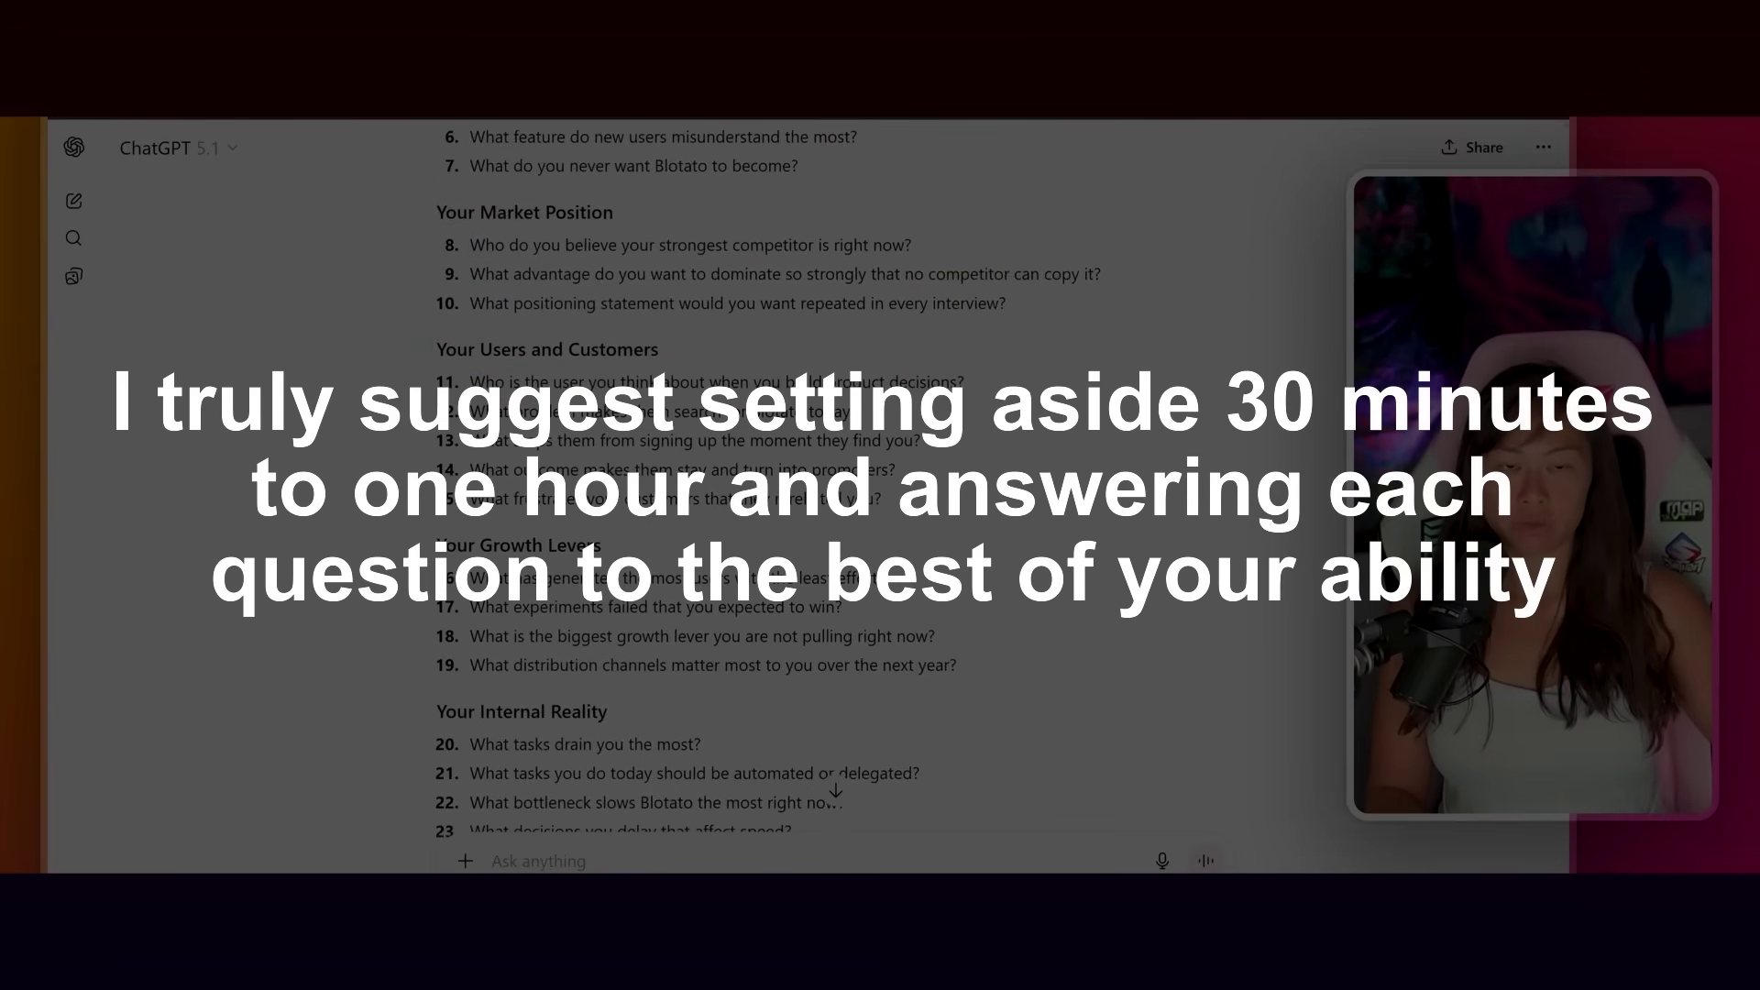
pyautogui.scroll(-1, 849, 598)
pyautogui.scroll(-3, 850, 597)
pyautogui.scroll(-1, 850, 598)
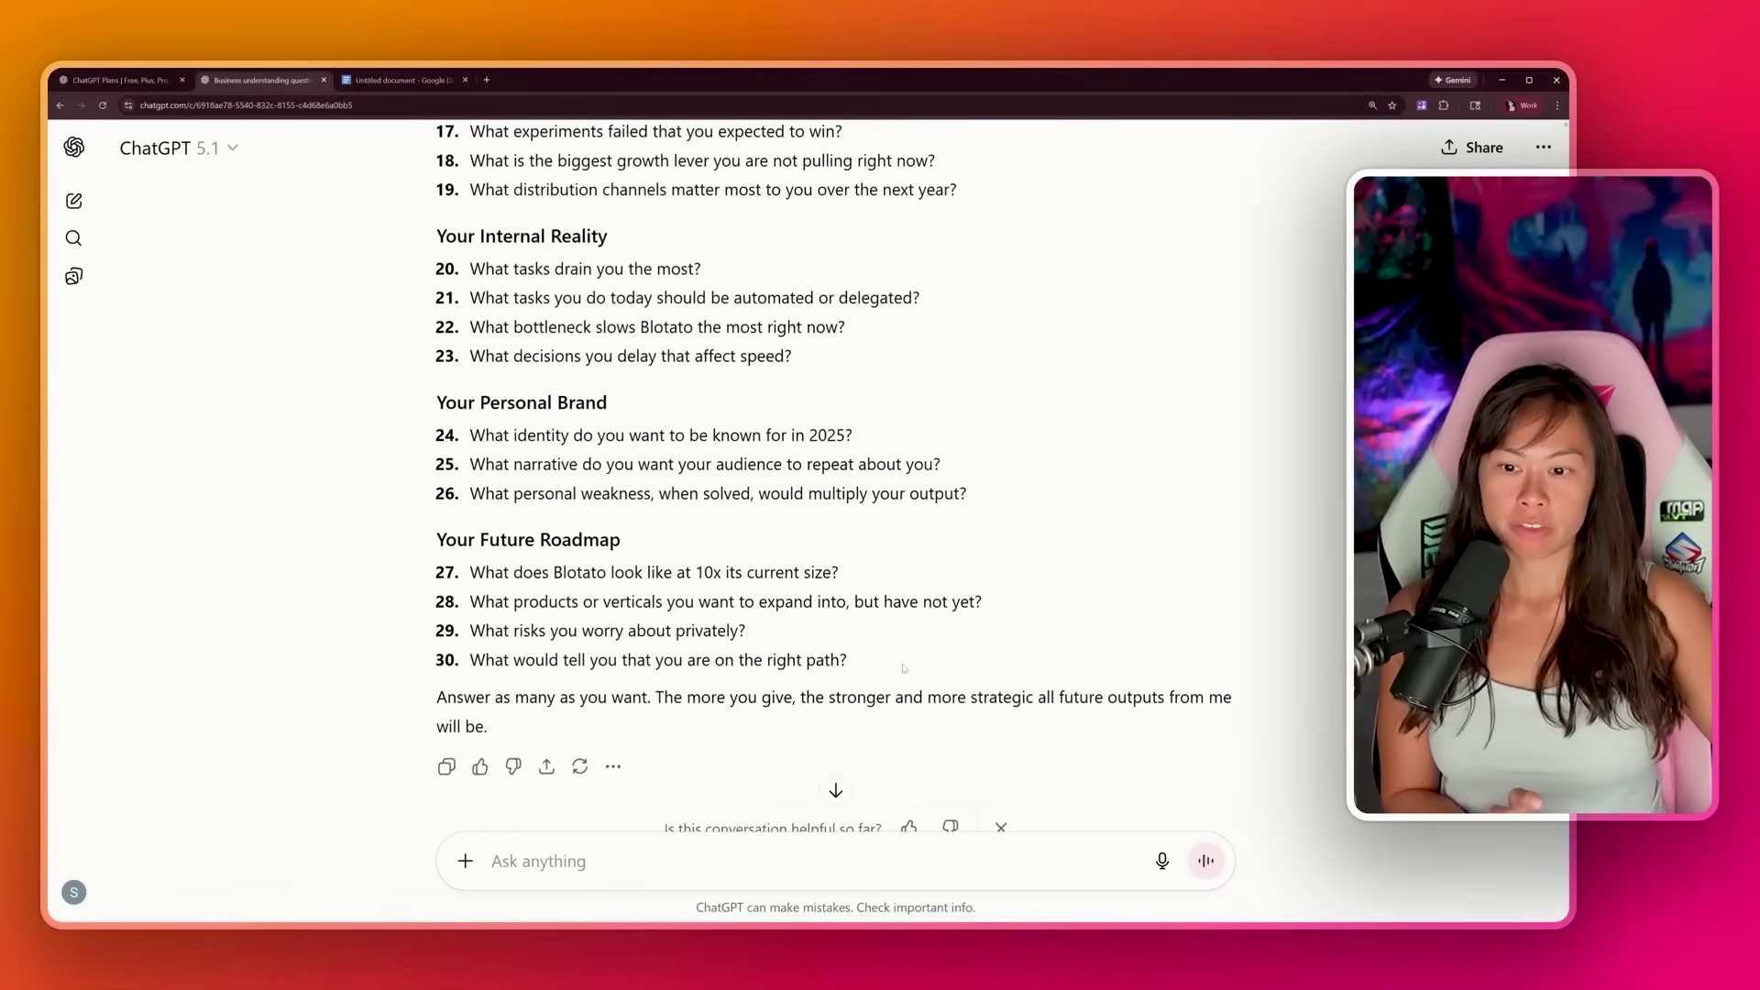
pyautogui.scroll(4, 850, 598)
pyautogui.scroll(3, 850, 598)
pyautogui.scroll(2, 850, 598)
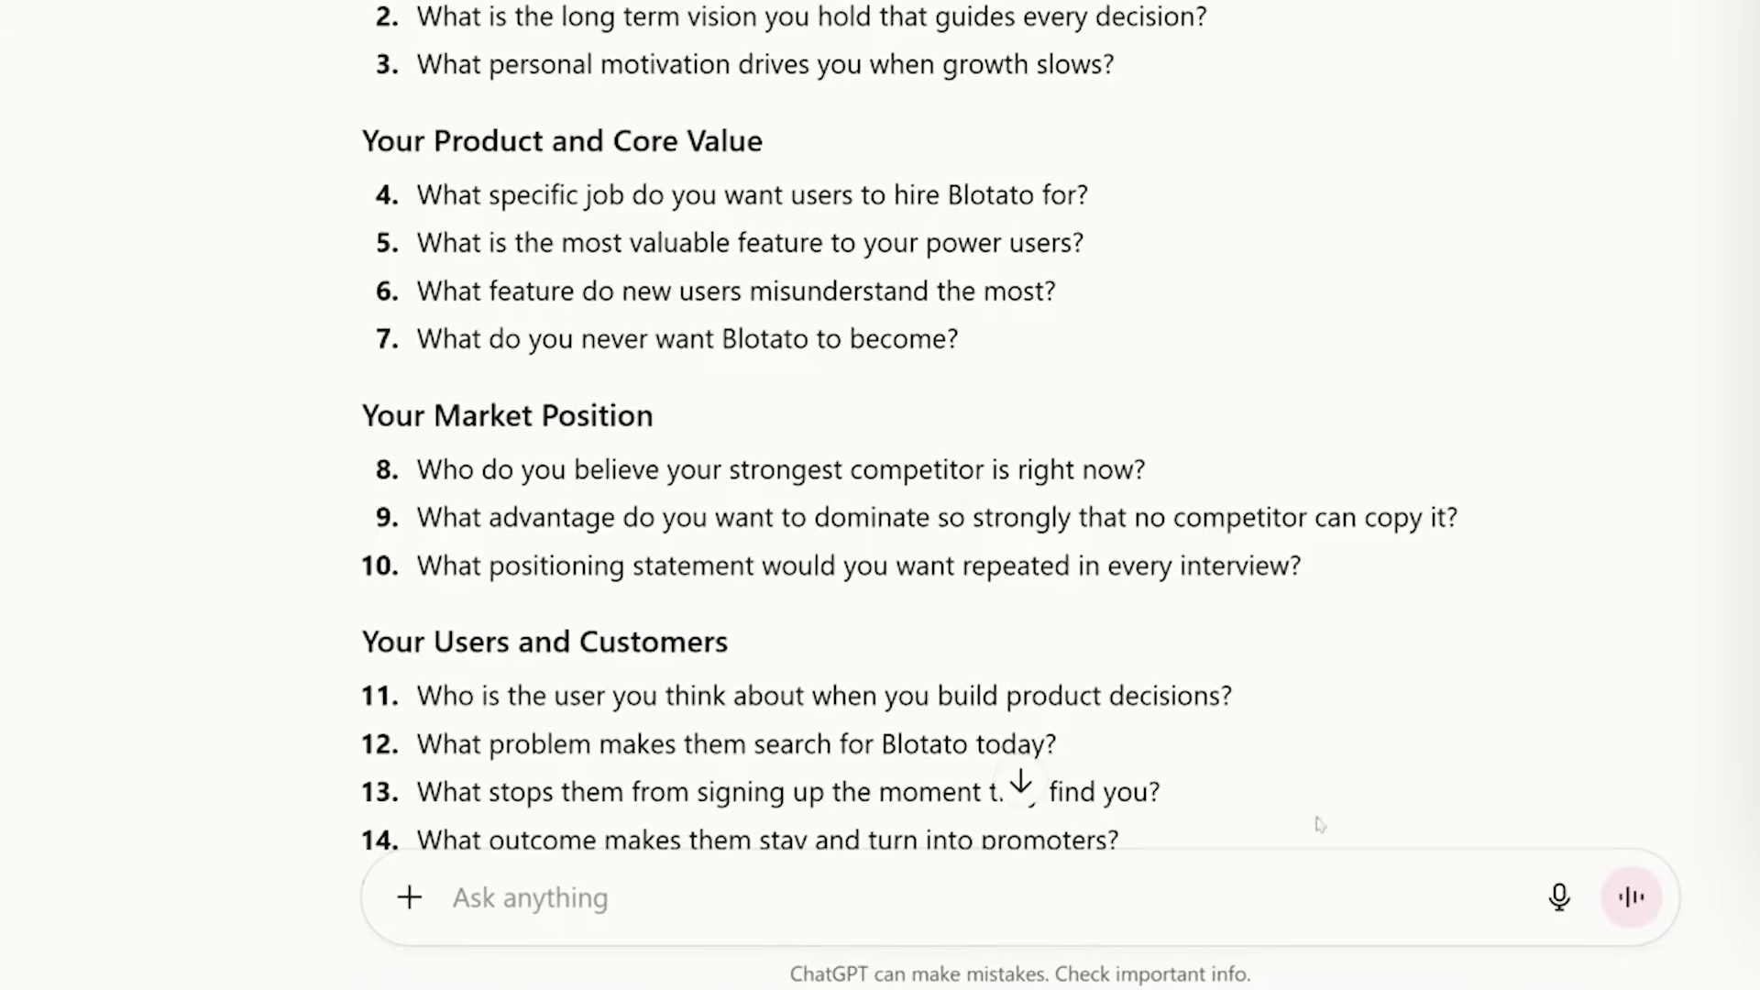
pyautogui.click(1558, 896)
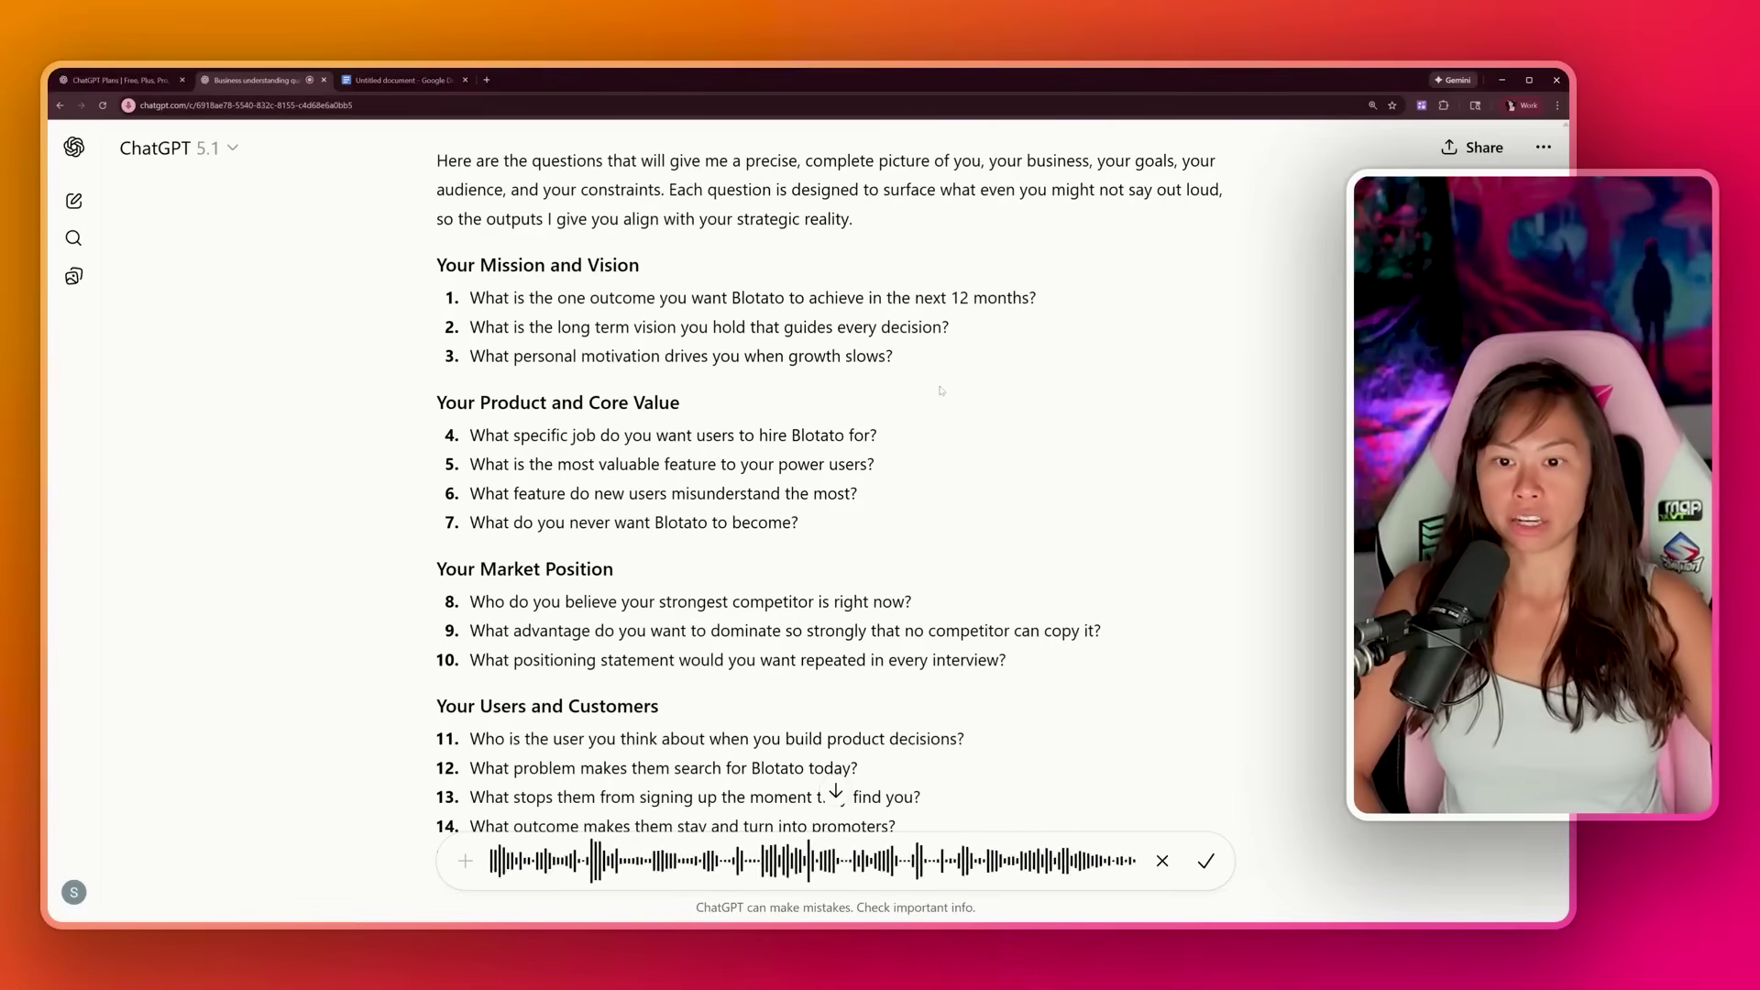
# Scroll through the business questions while dictating spoken answers
pyautogui.scroll(-1, 940, 391)
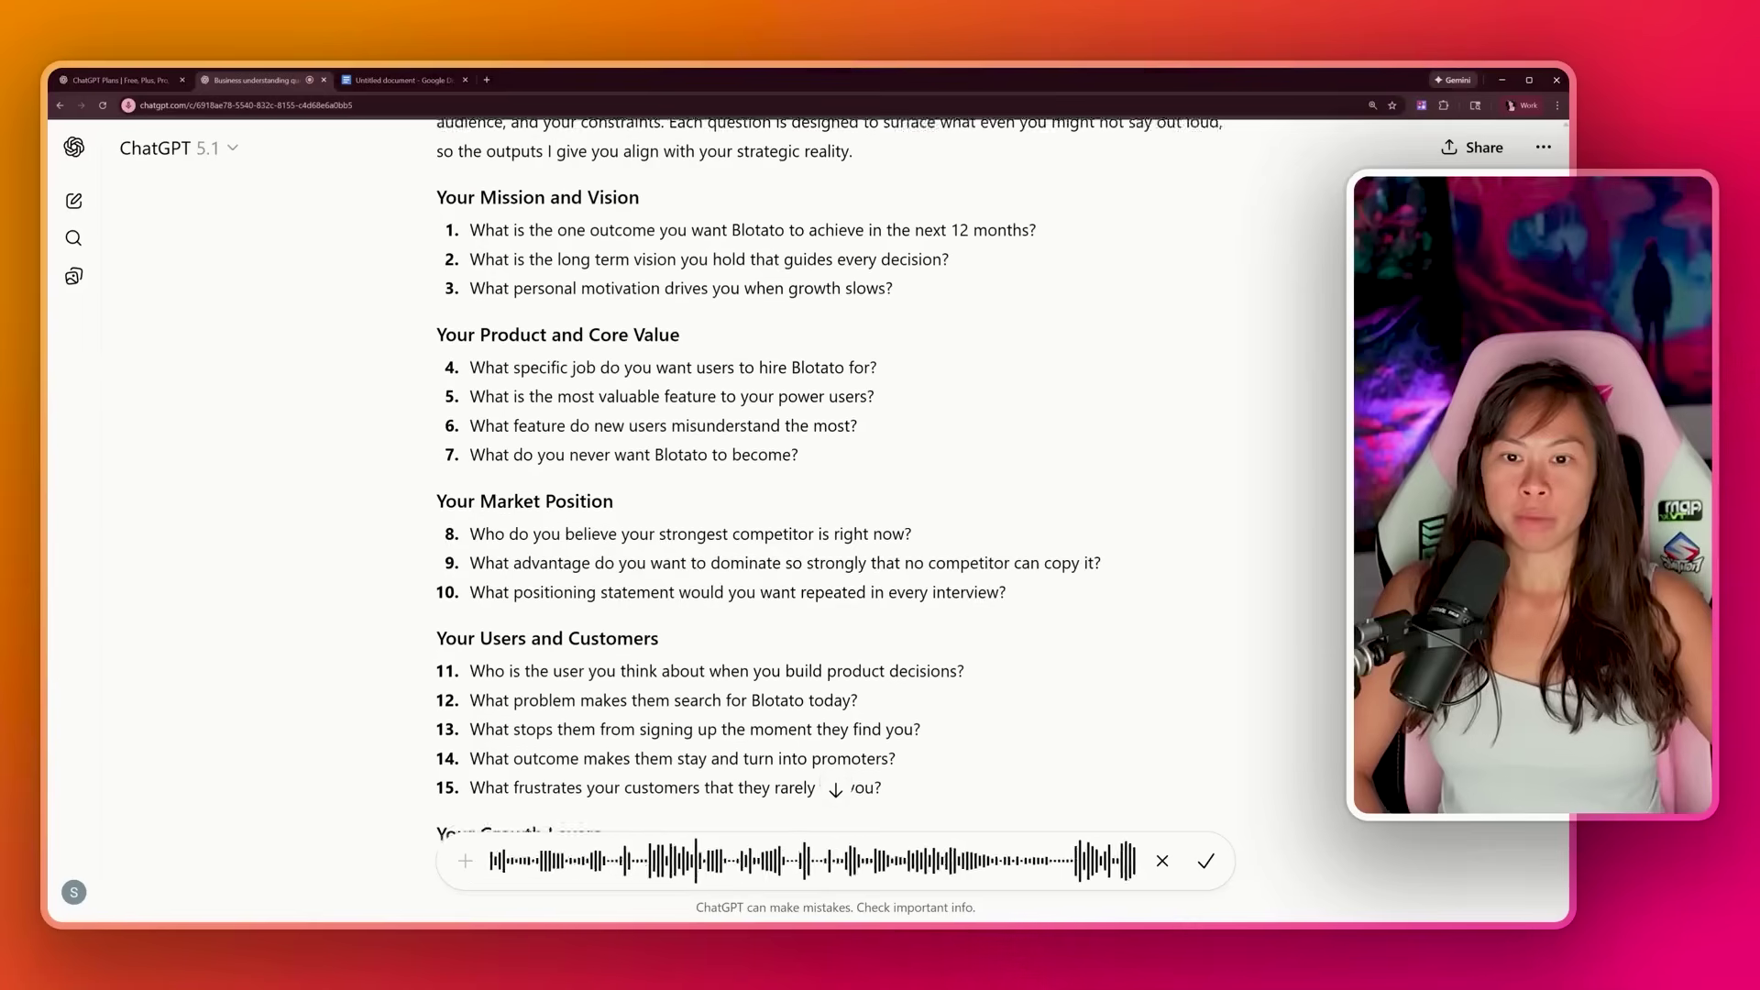
pyautogui.scroll(-1, 695, 422)
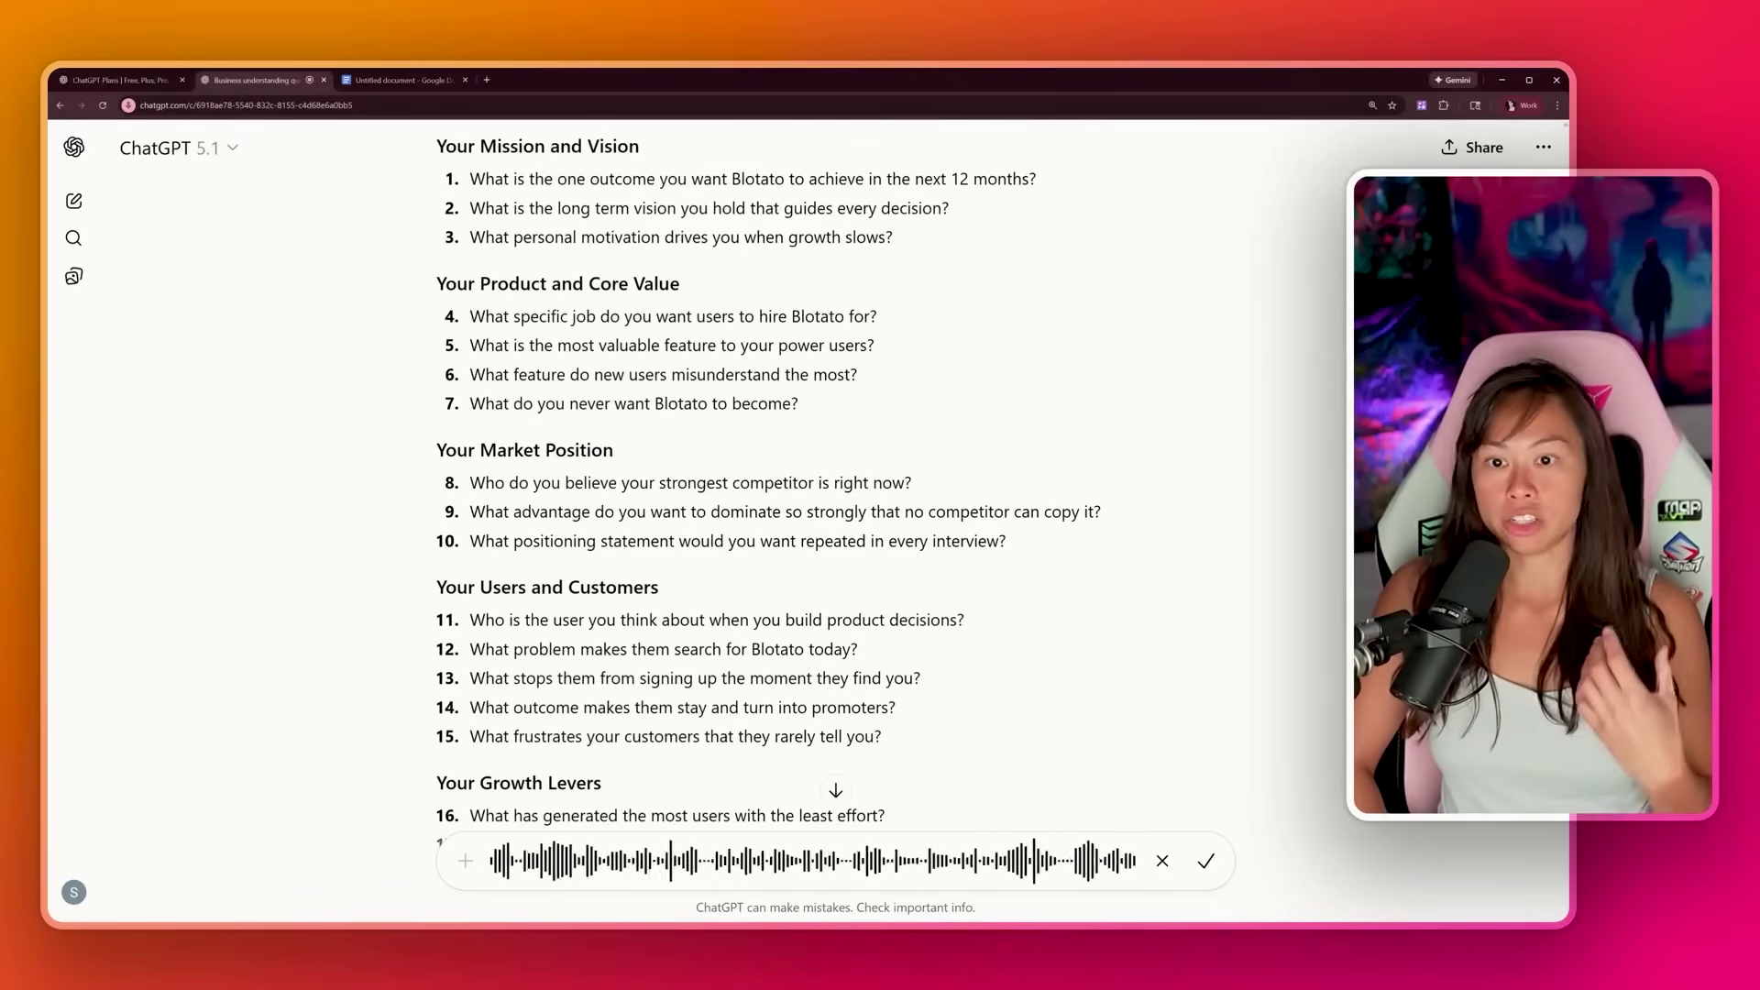
pyautogui.scroll(-1, 768, 477)
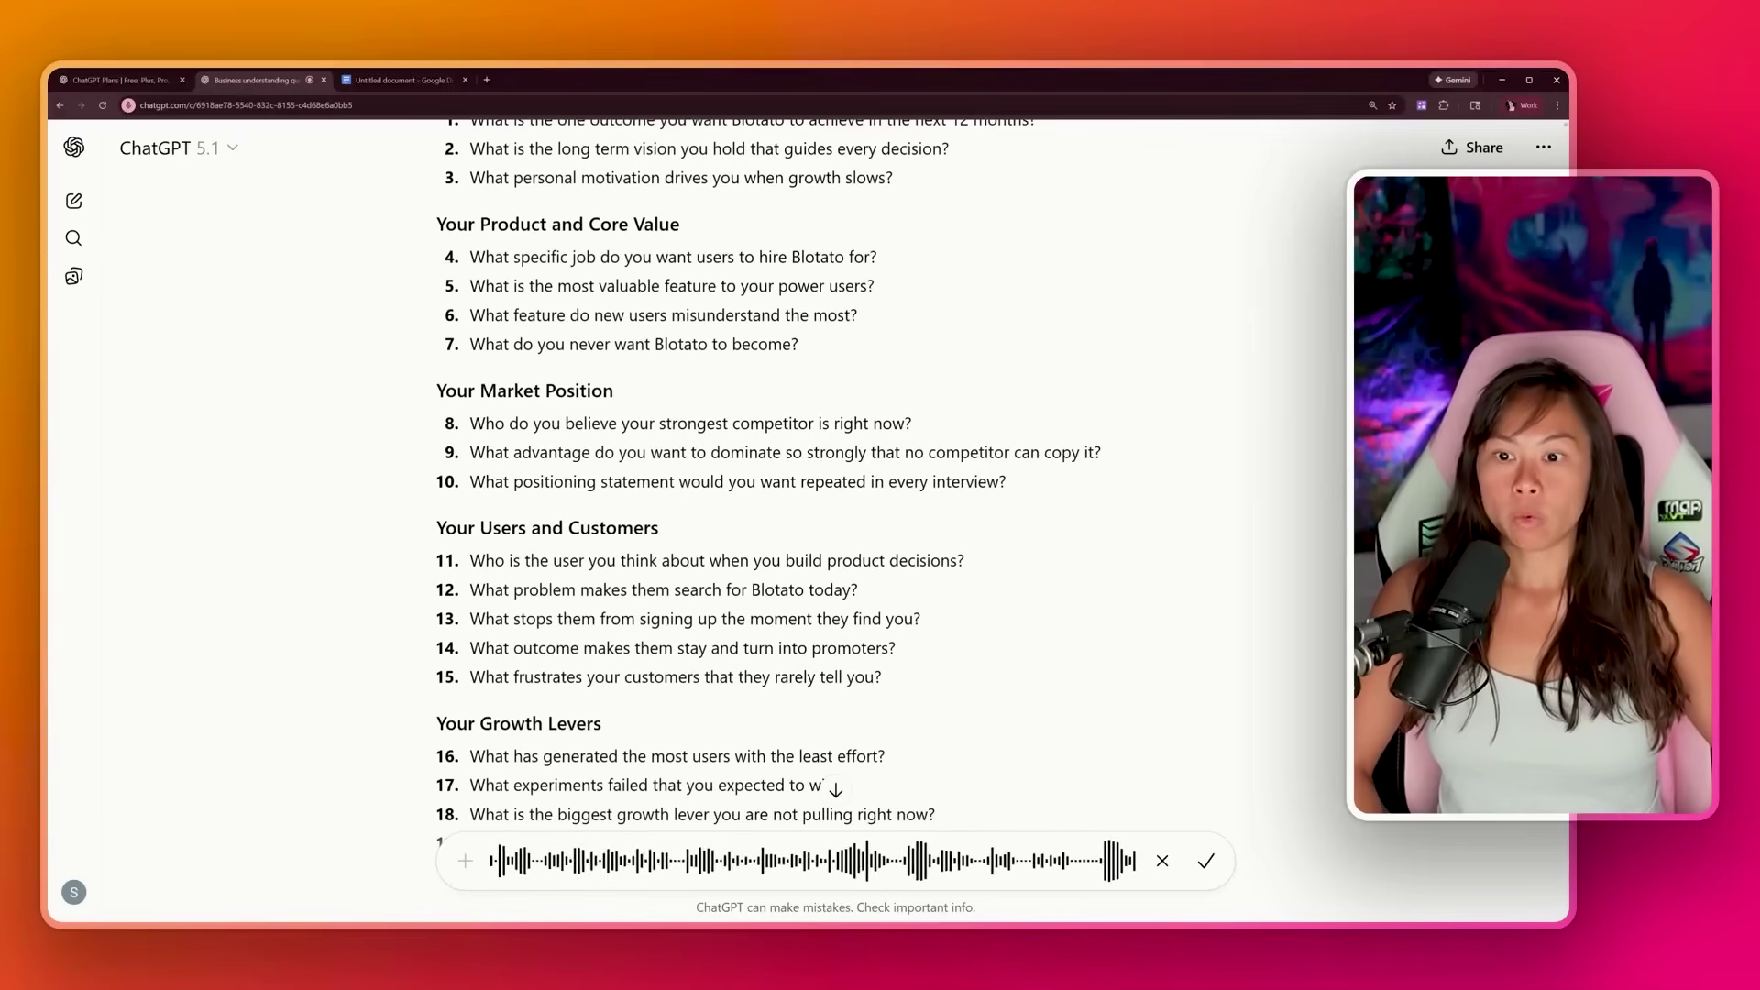
pyautogui.scroll(-1, 768, 477)
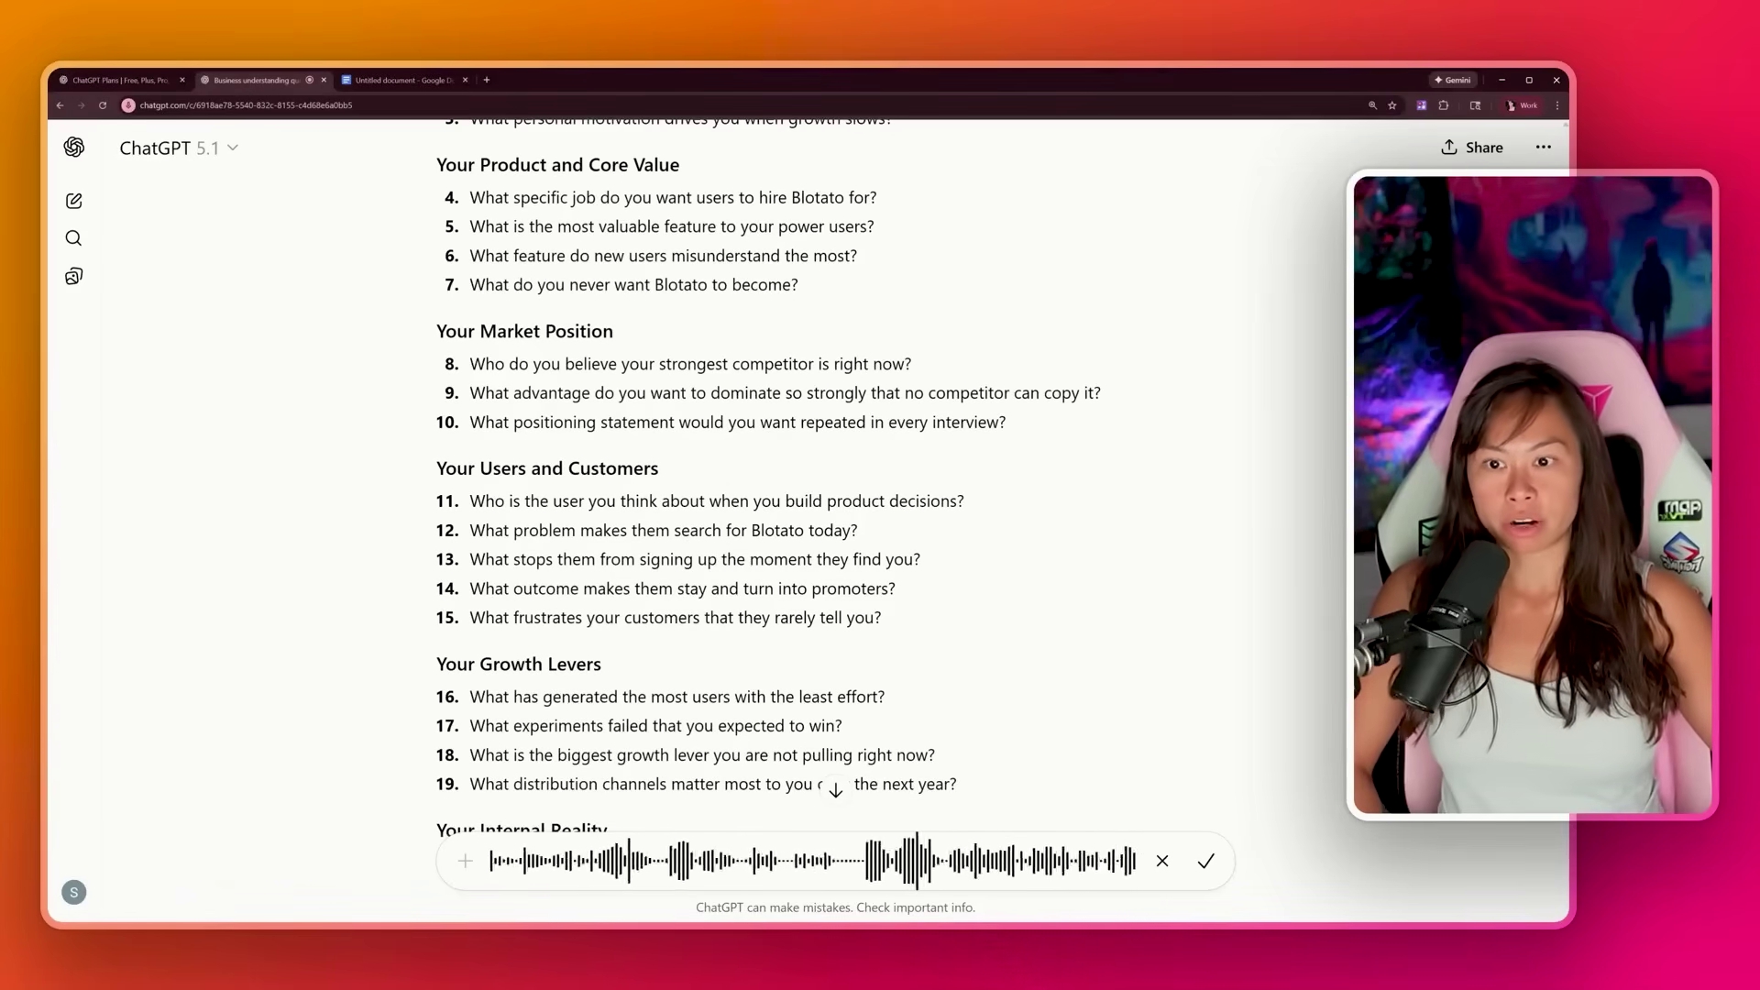
pyautogui.scroll(-2, 770, 477)
# Keep dictating answers while scrolling down to the future-roadmap questions
pyautogui.scroll(-1, 770, 477)
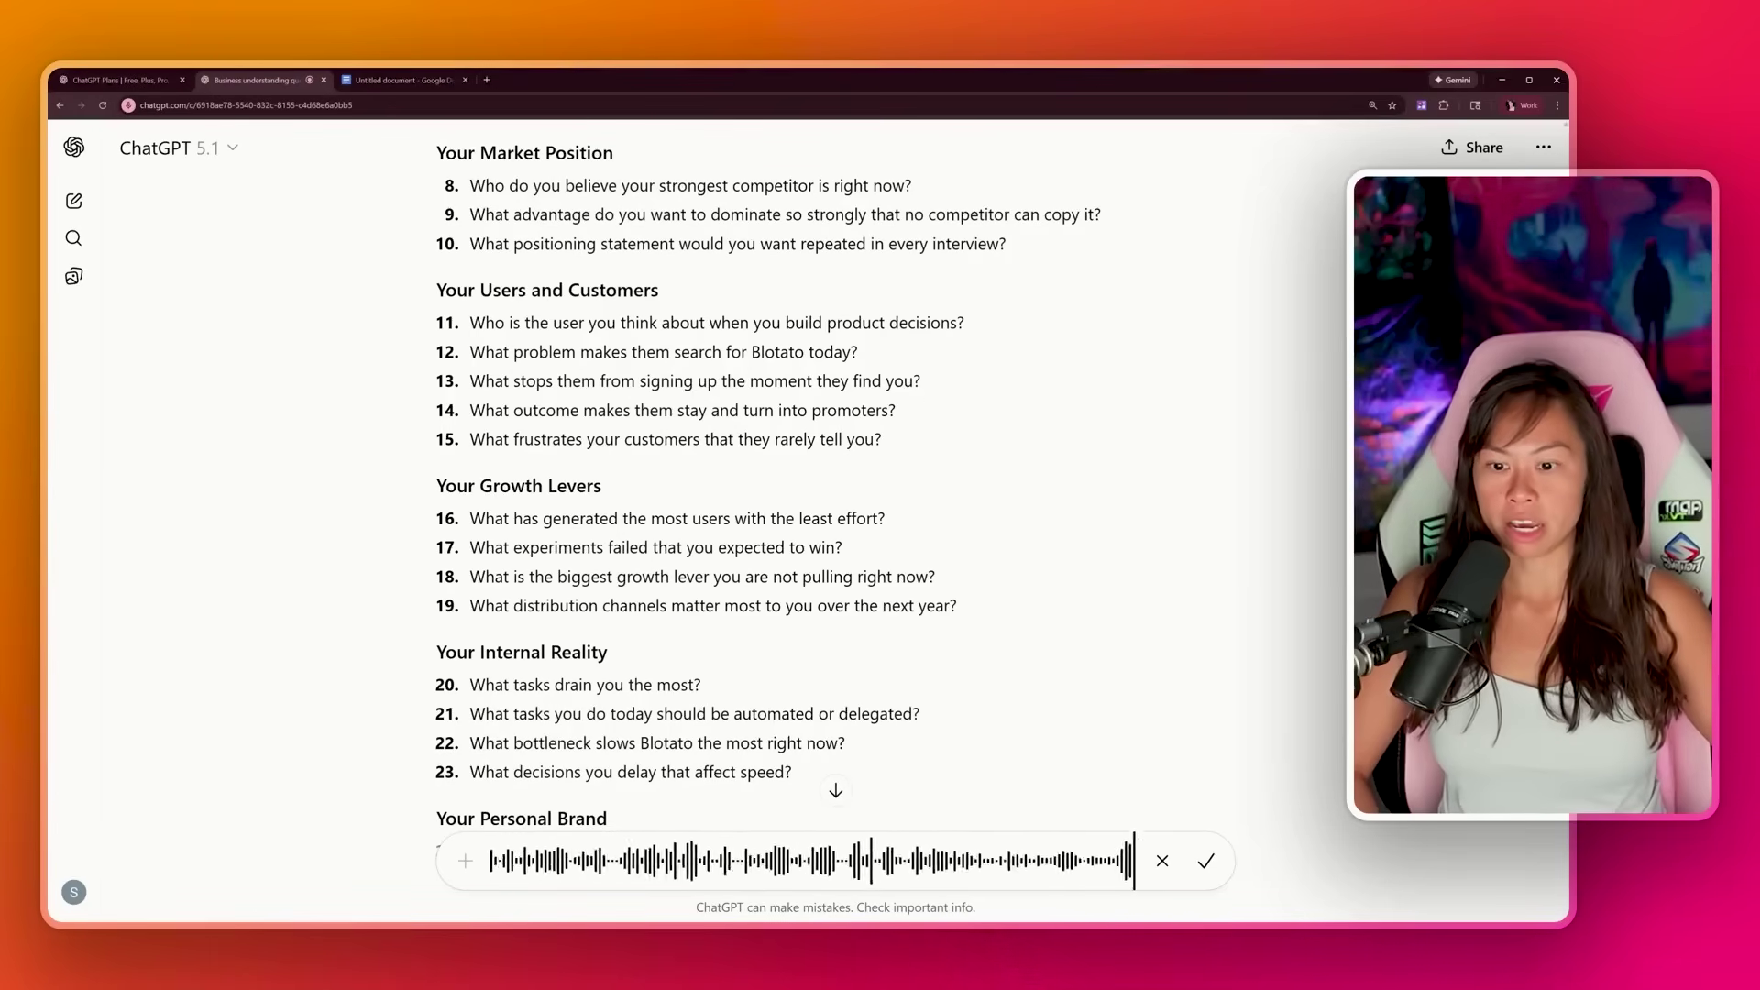
pyautogui.scroll(-3, 788, 504)
pyautogui.scroll(-1, 711, 396)
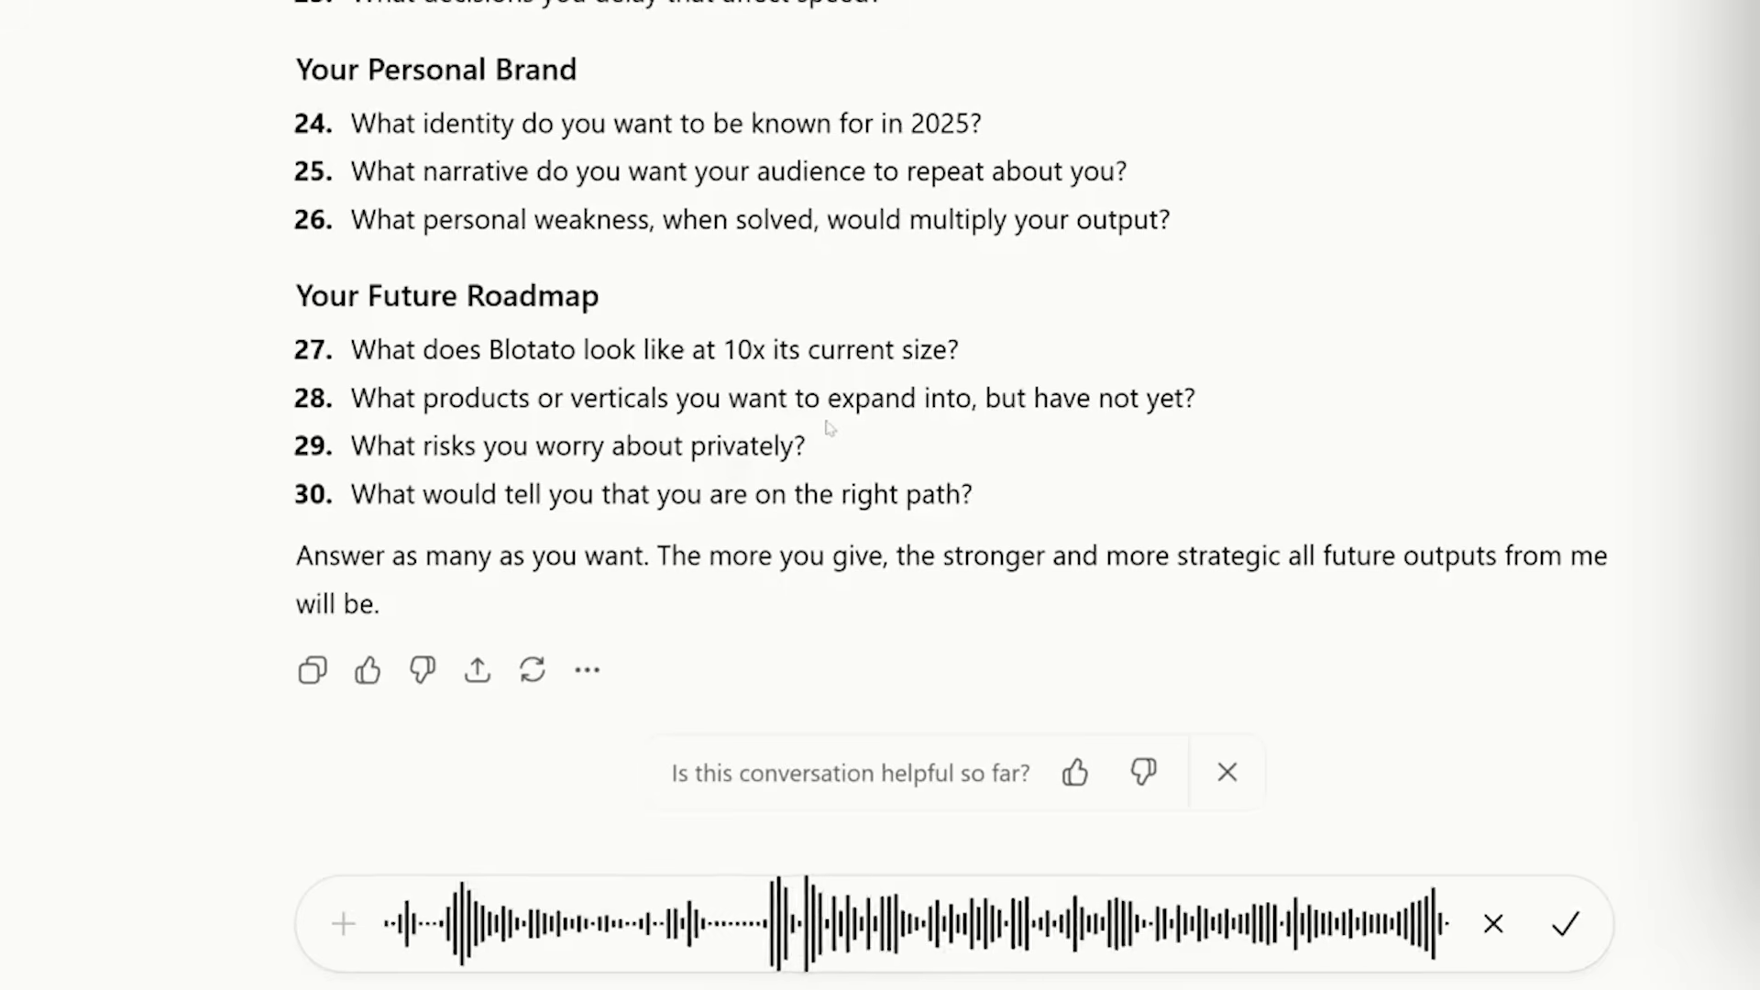
pyautogui.scroll(-2, 533, 421)
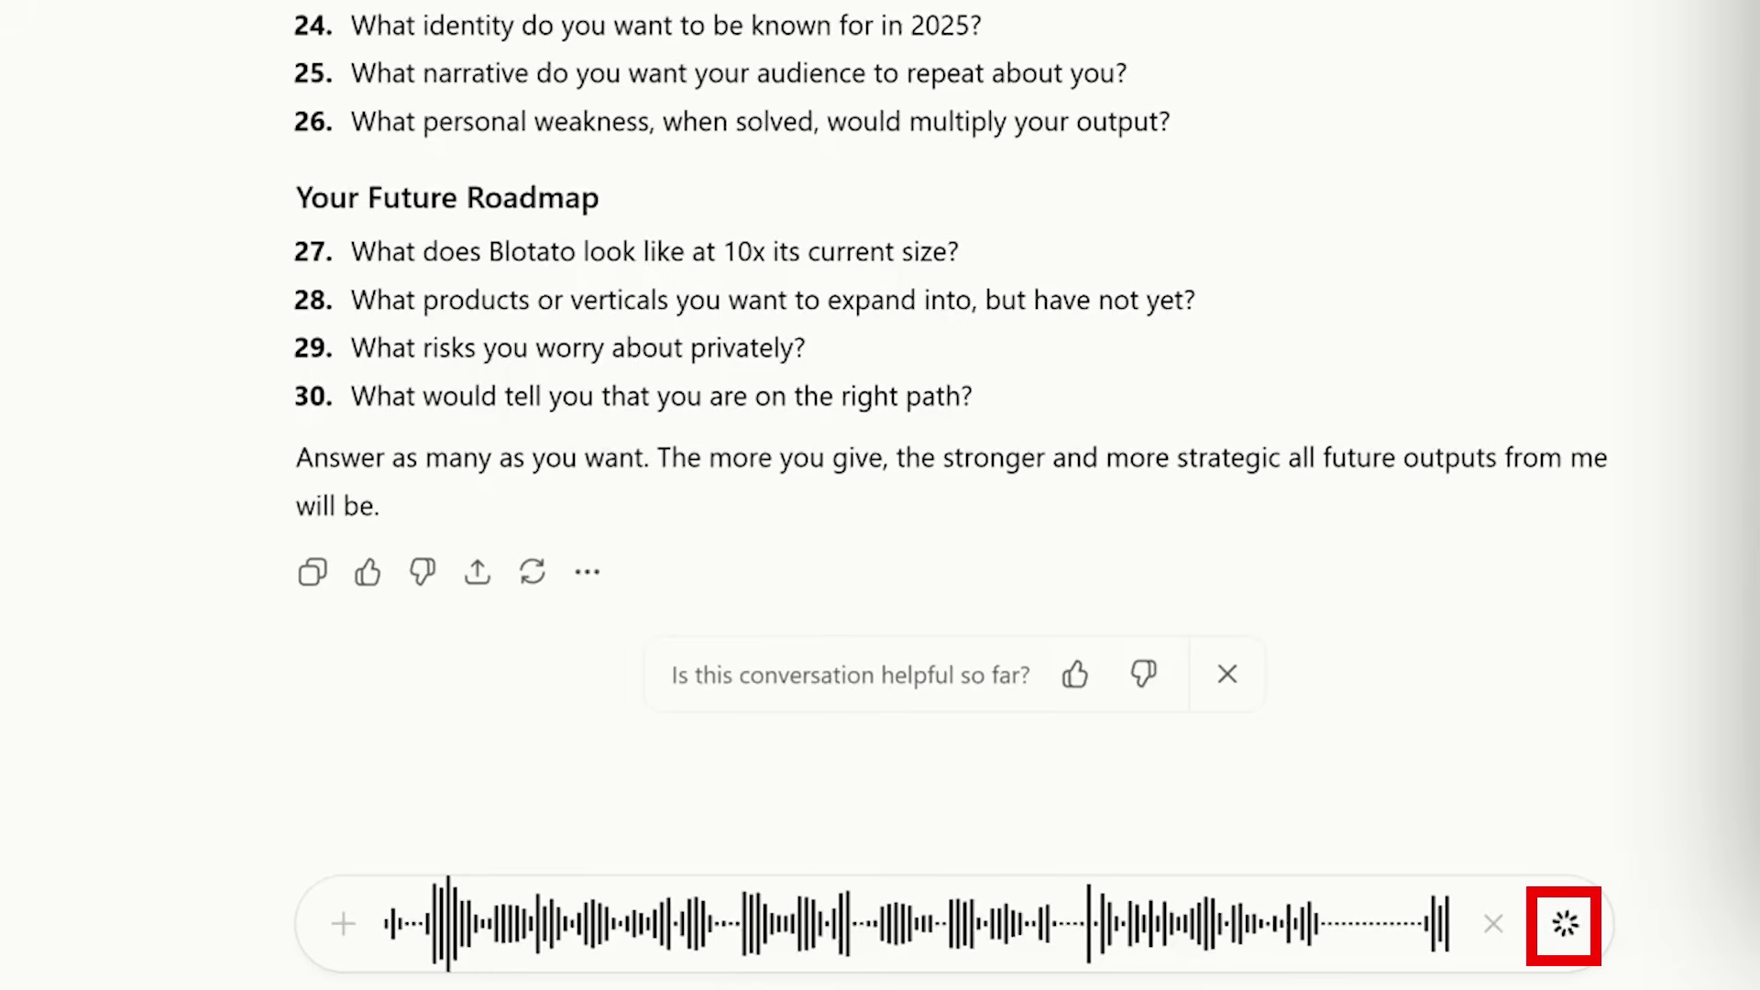
pyautogui.scroll(6, 571, 330)
pyautogui.scroll(7, 570, 330)
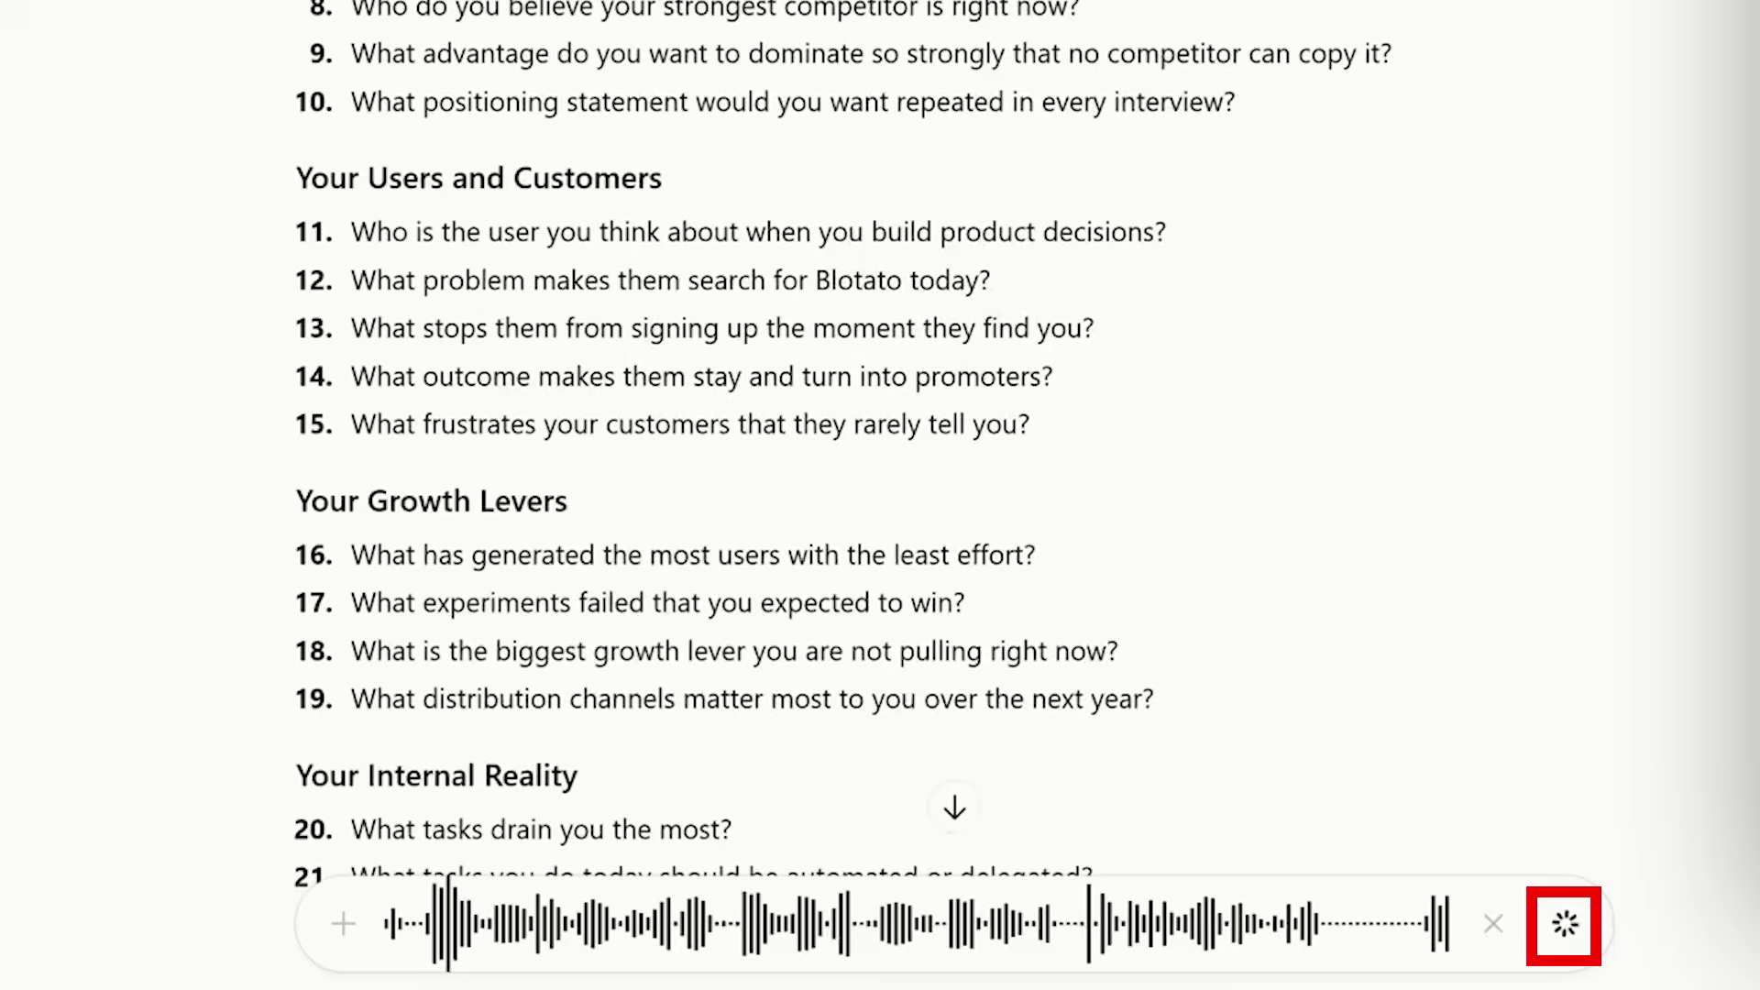
pyautogui.scroll(7, 570, 330)
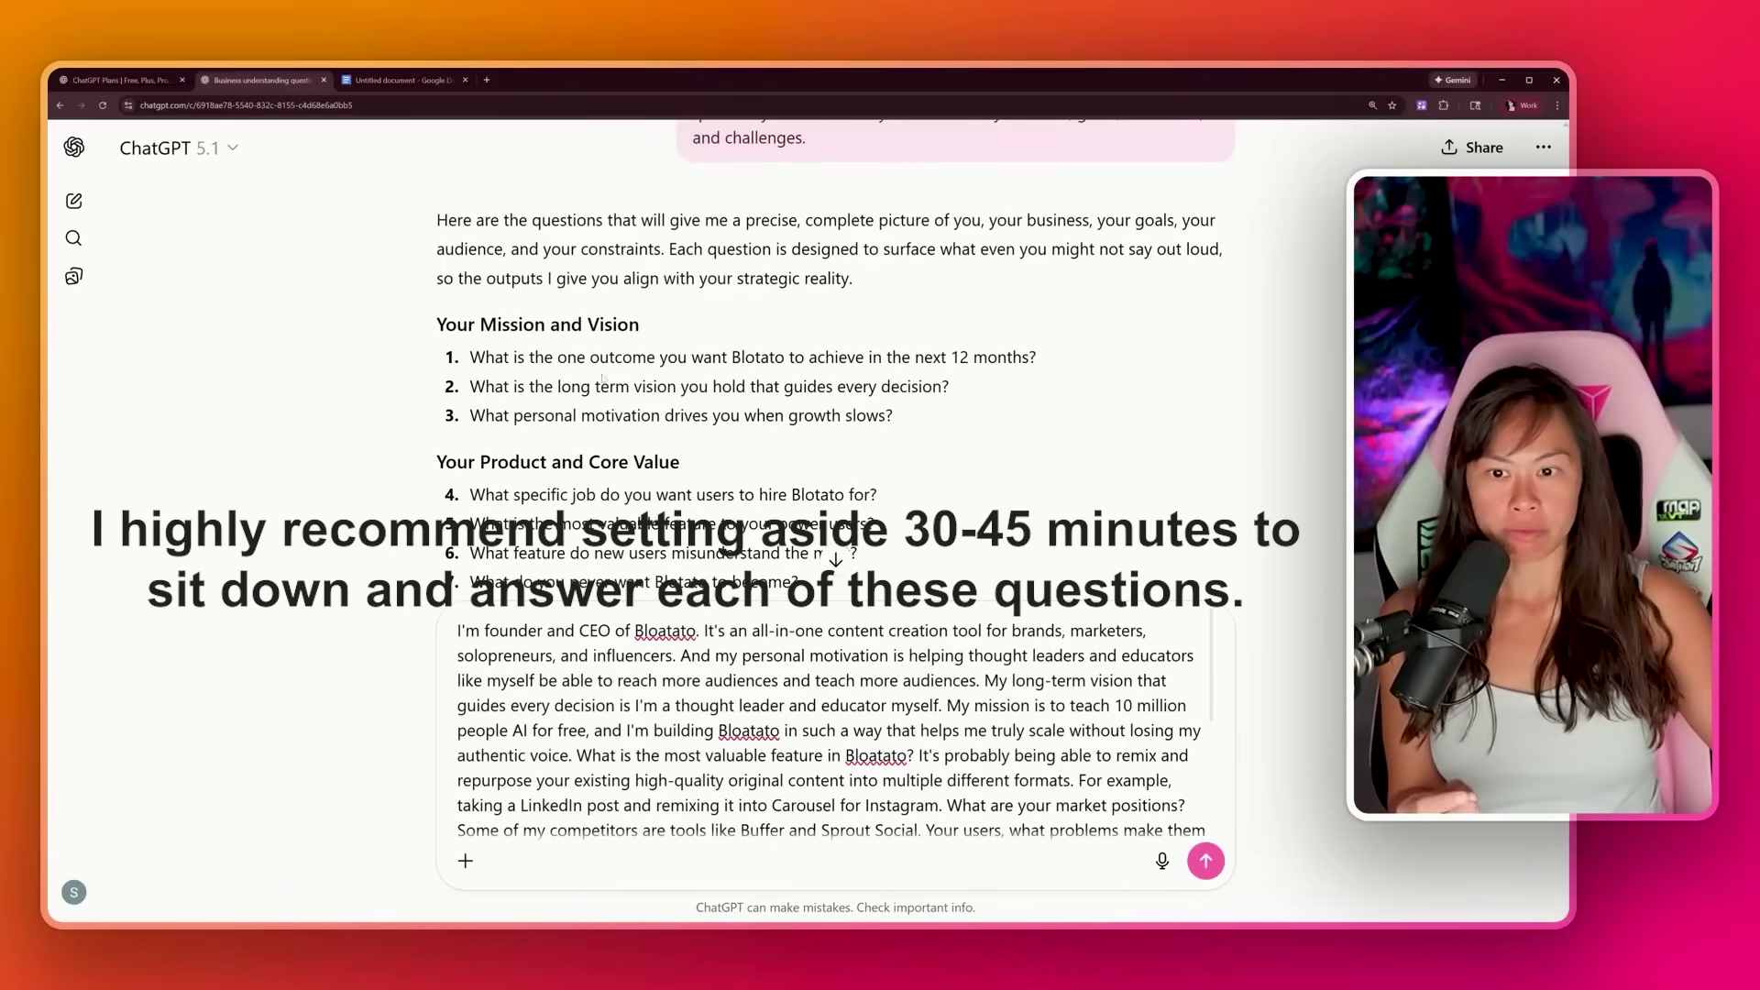
pyautogui.scroll(-1, 467, 359)
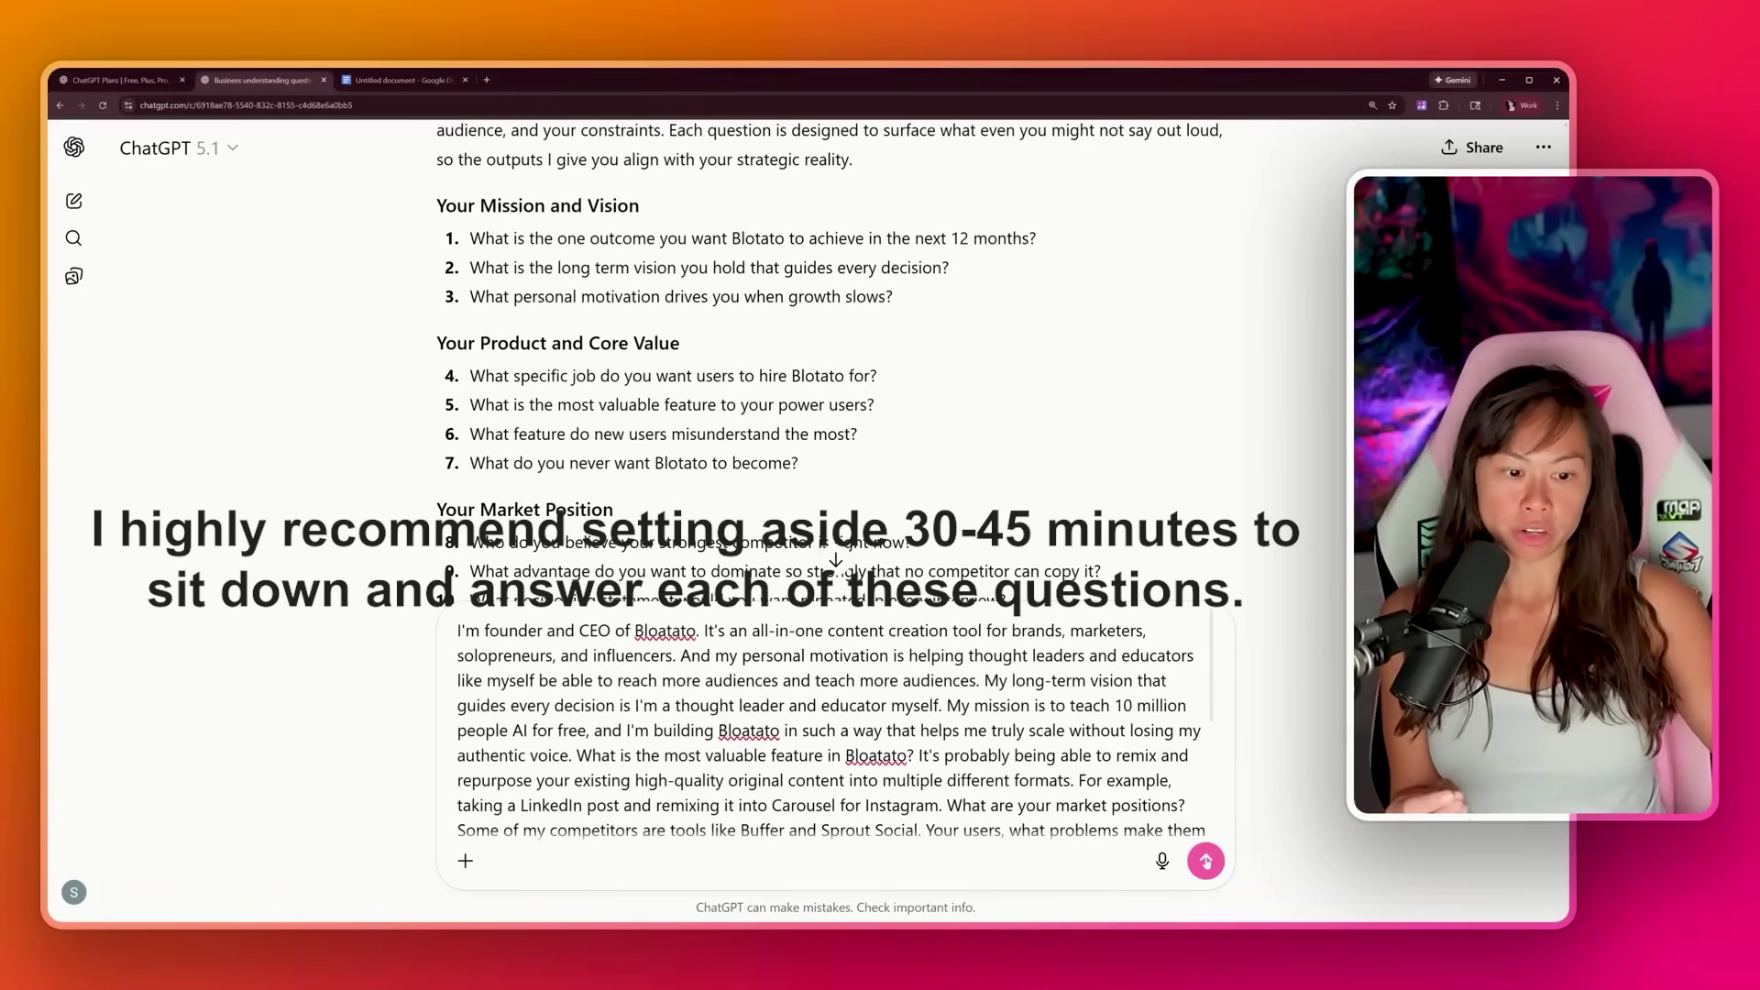
pyautogui.scroll(-4, 834, 458)
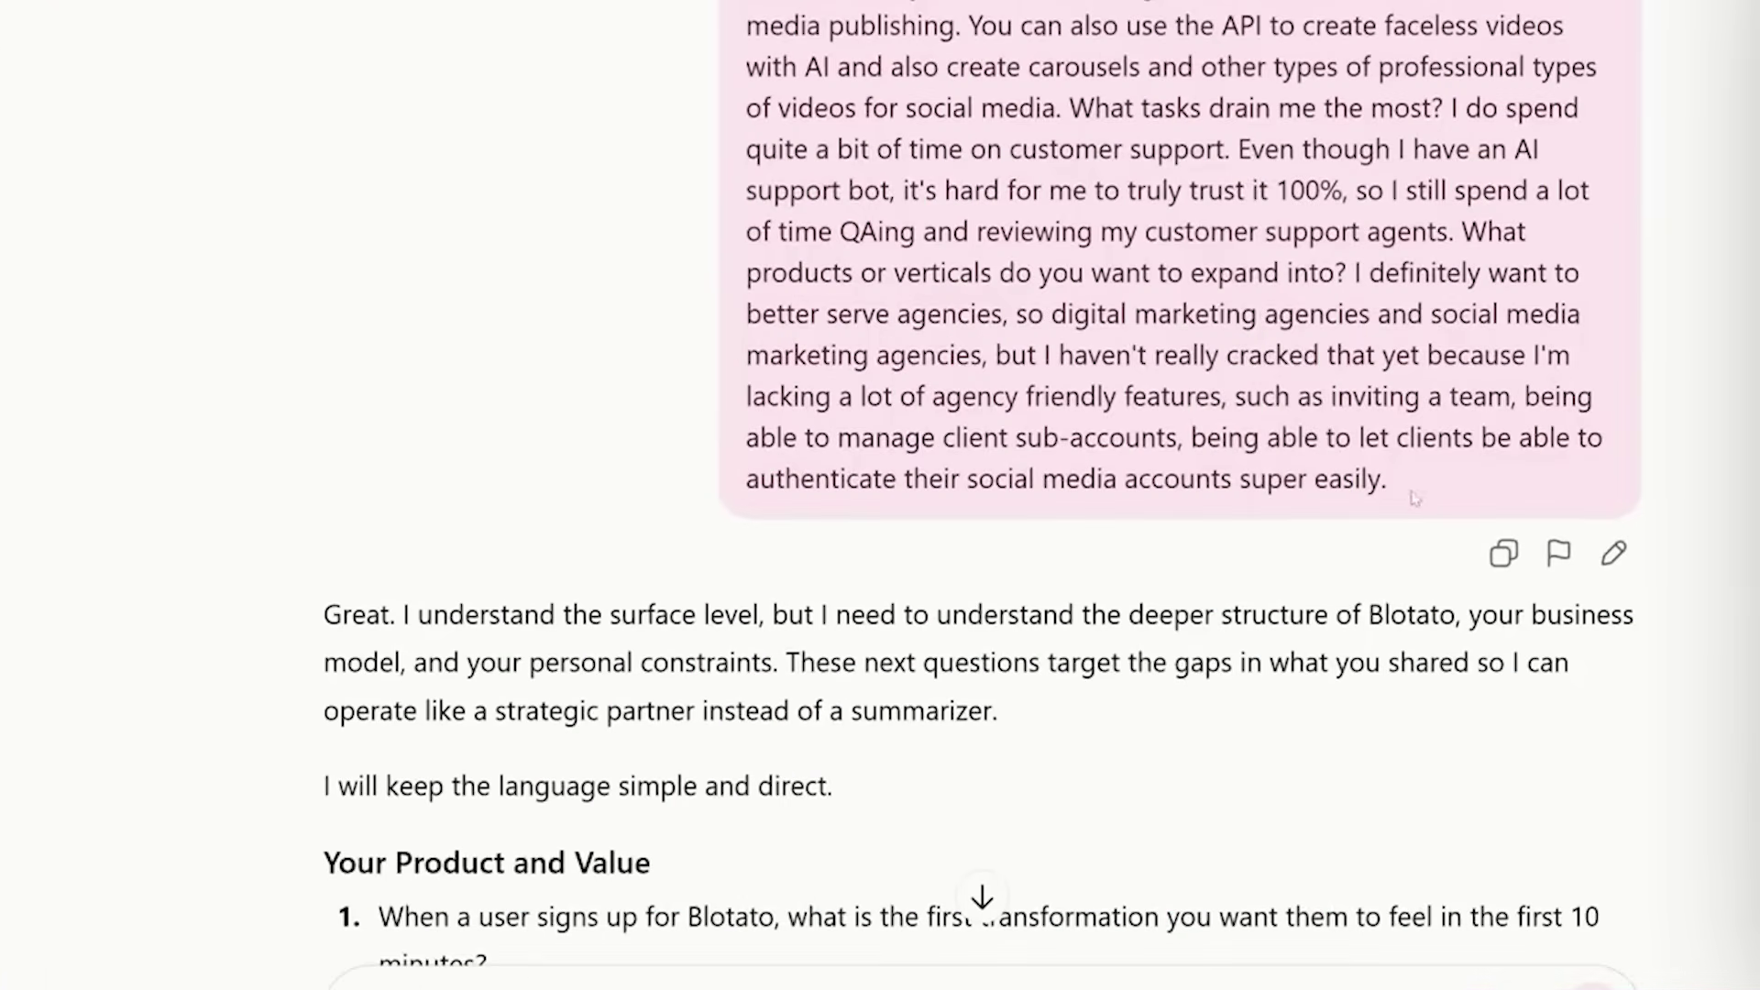
pyautogui.moveTo(1415, 497); pyautogui.dragTo(806, 68)
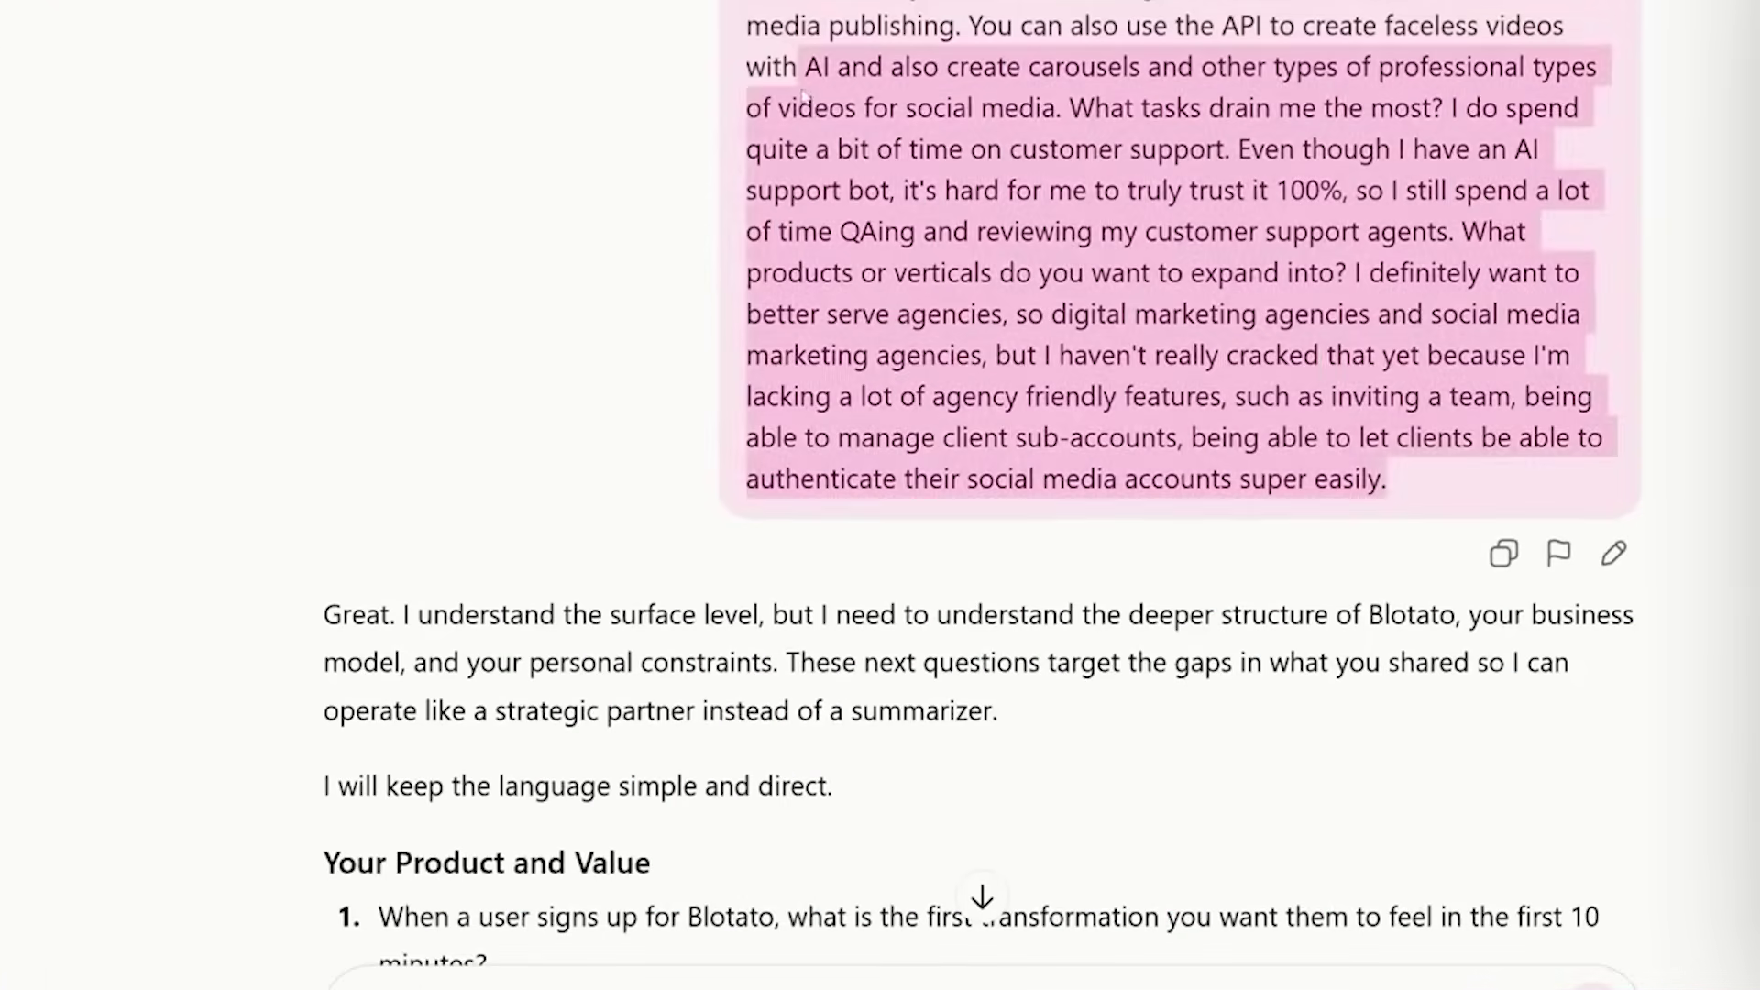
pyautogui.click(520, 596)
pyautogui.moveTo(261, 615); pyautogui.dragTo(953, 661)
pyautogui.scroll(-2, 562, 551)
pyautogui.moveTo(411, 466)
pyautogui.mouseDown()
pyautogui.moveTo(999, 514)
pyautogui.moveTo(1013, 466)
pyautogui.mouseUp()
pyautogui.click(1081, 522)
pyautogui.click(711, 654)
pyautogui.scroll(-2, 712, 655)
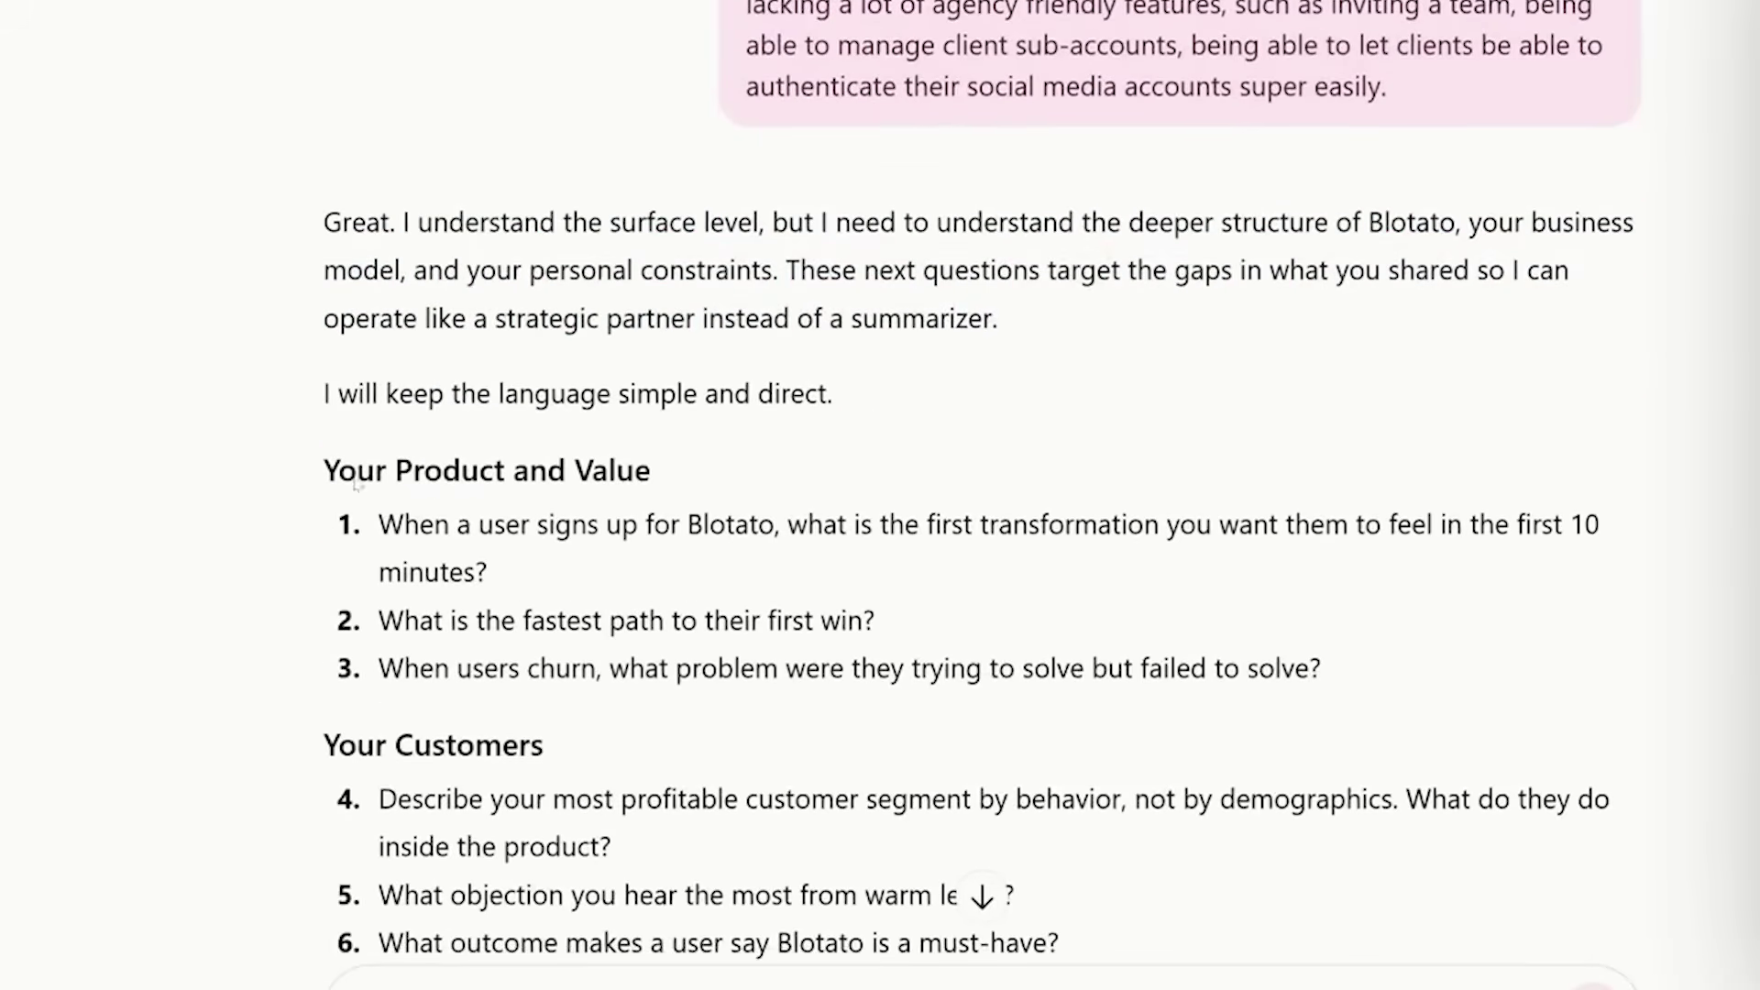
pyautogui.scroll(-1, 631, 526)
pyautogui.scroll(-2, 630, 525)
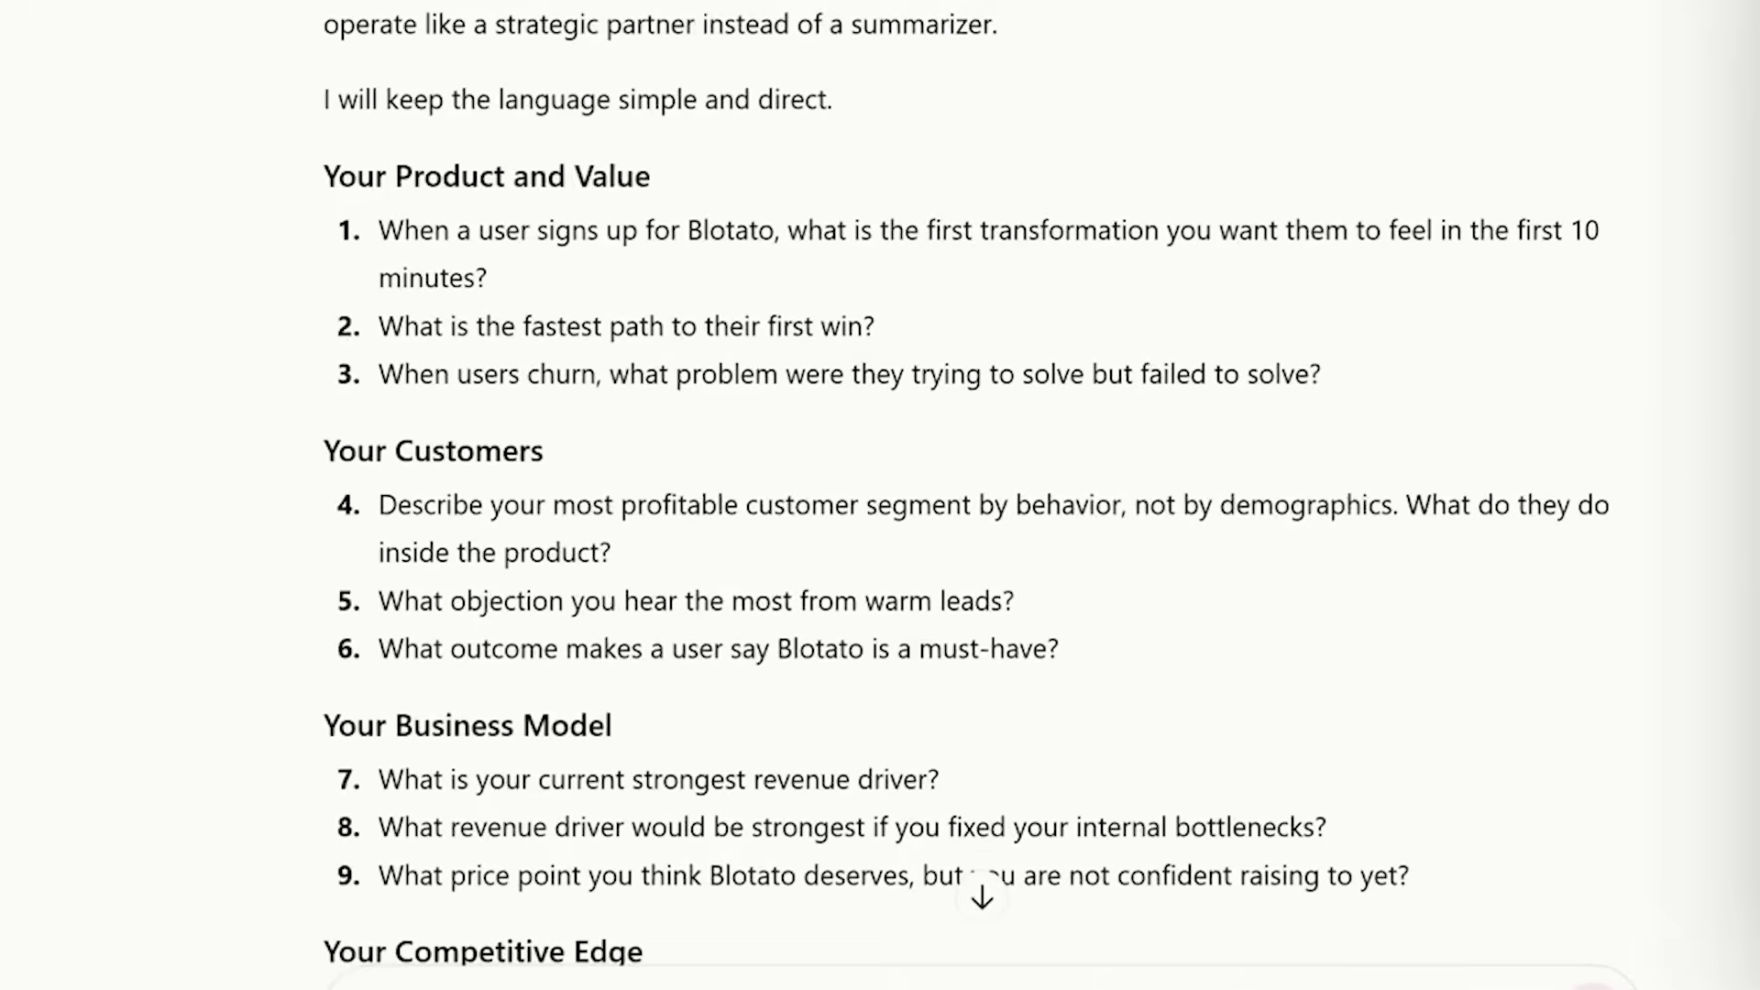
pyautogui.scroll(-1, 631, 525)
pyautogui.moveTo(321, 87); pyautogui.dragTo(545, 351)
pyautogui.click(837, 353)
pyautogui.scroll(-1, 740, 399)
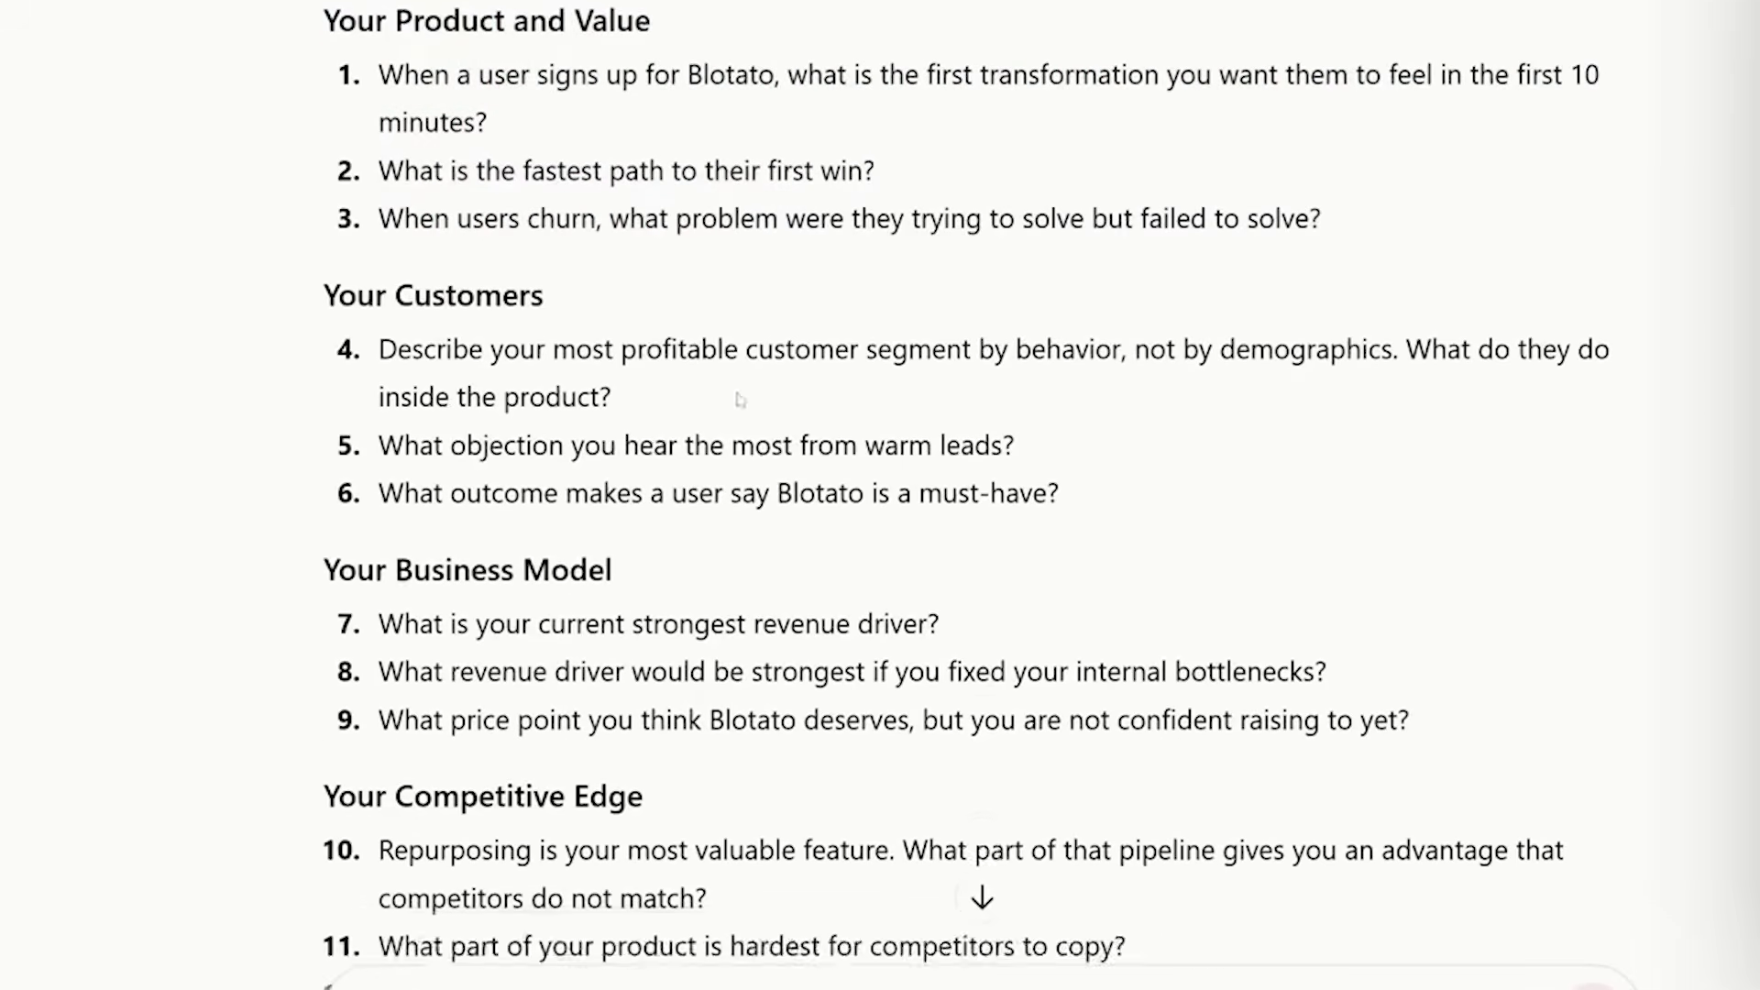
pyautogui.scroll(-1, 740, 399)
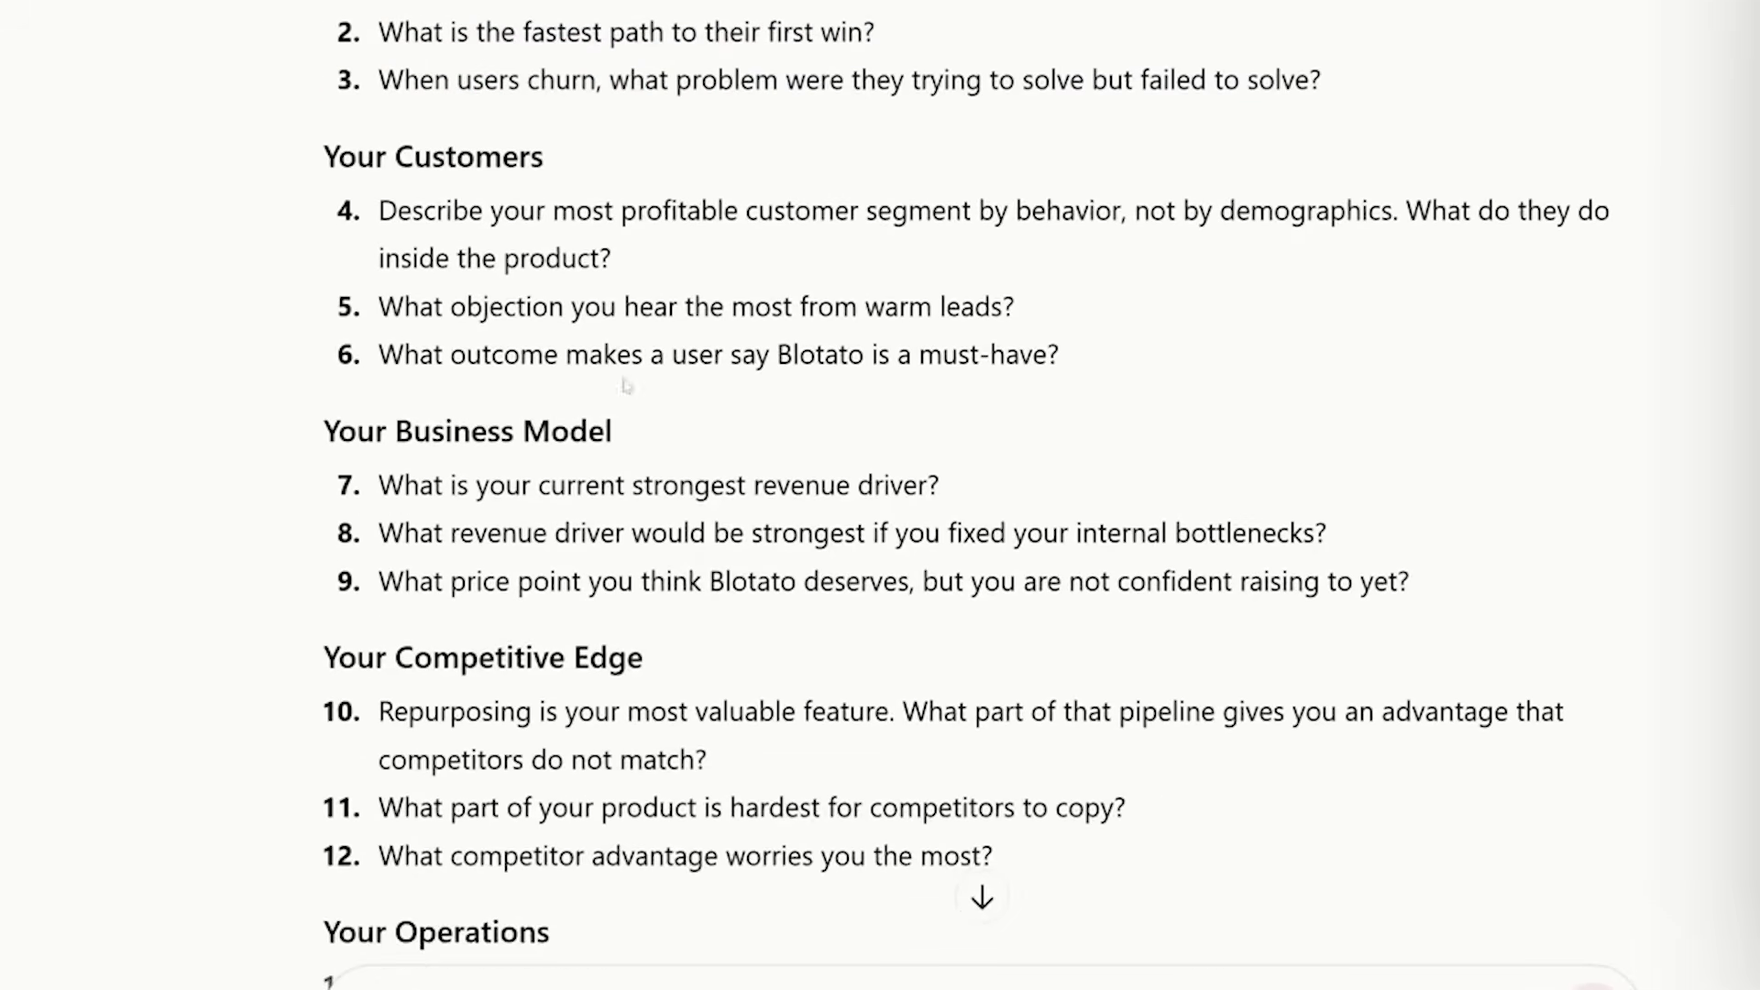
pyautogui.scroll(-2, 965, 495)
pyautogui.scroll(-3, 965, 495)
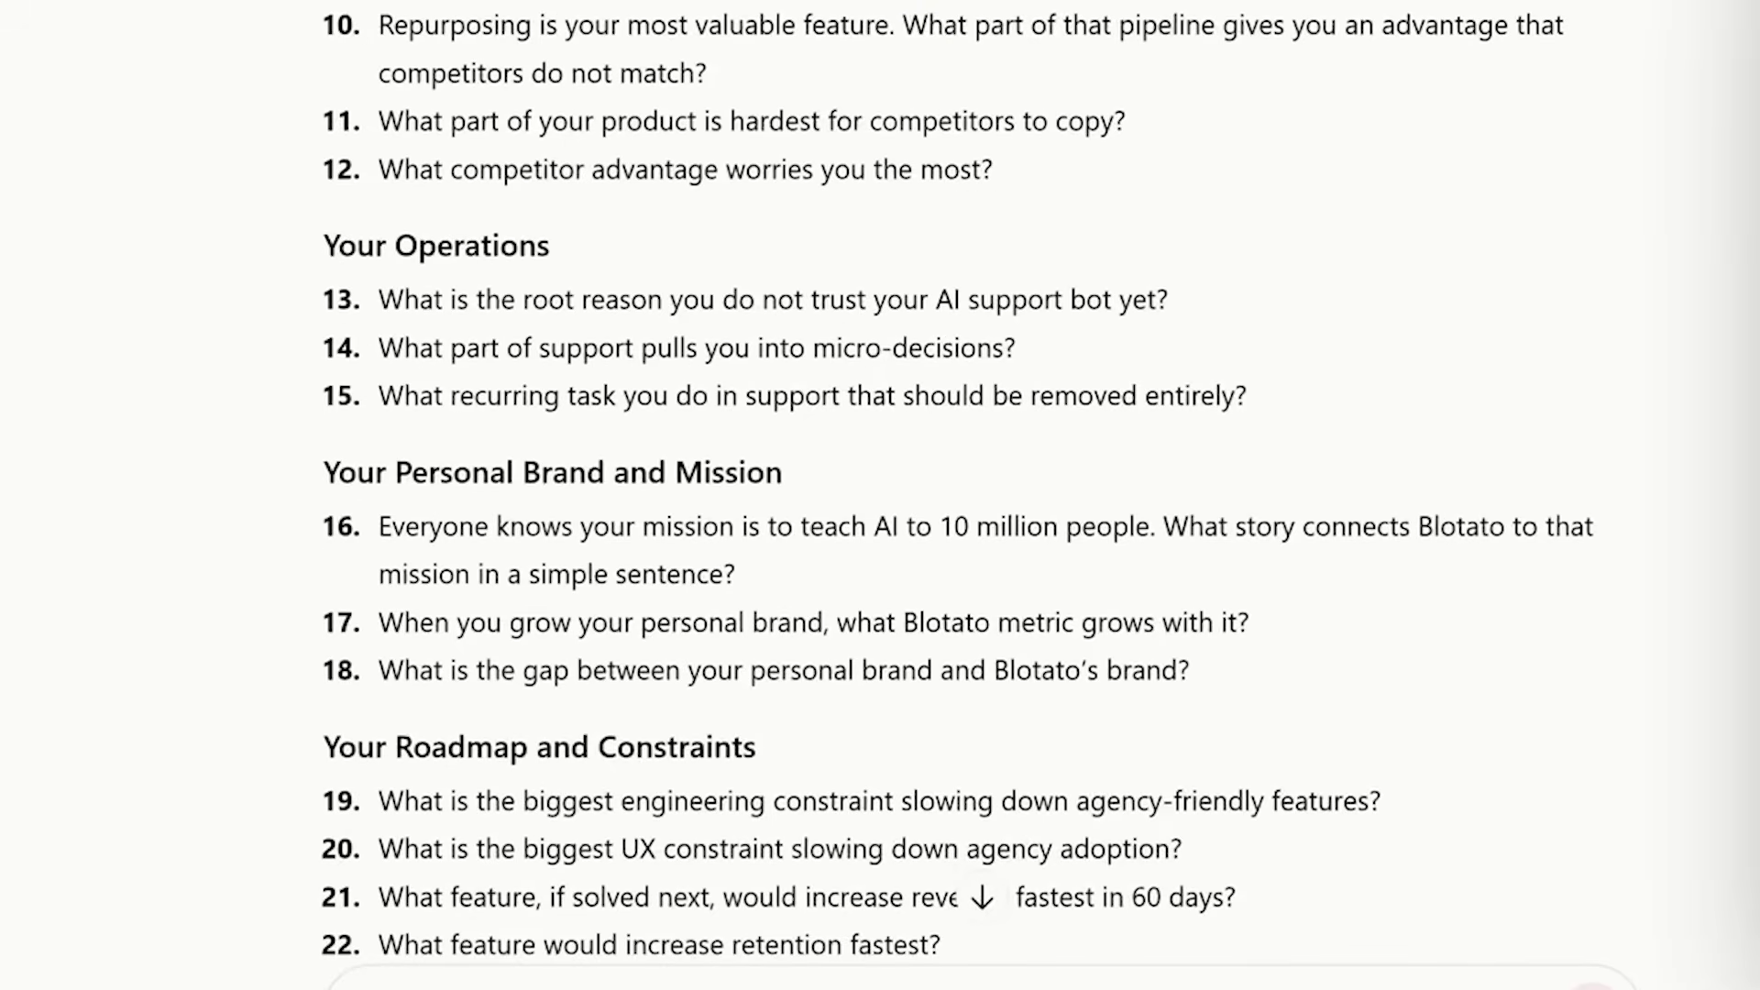
pyautogui.scroll(-3, 852, 592)
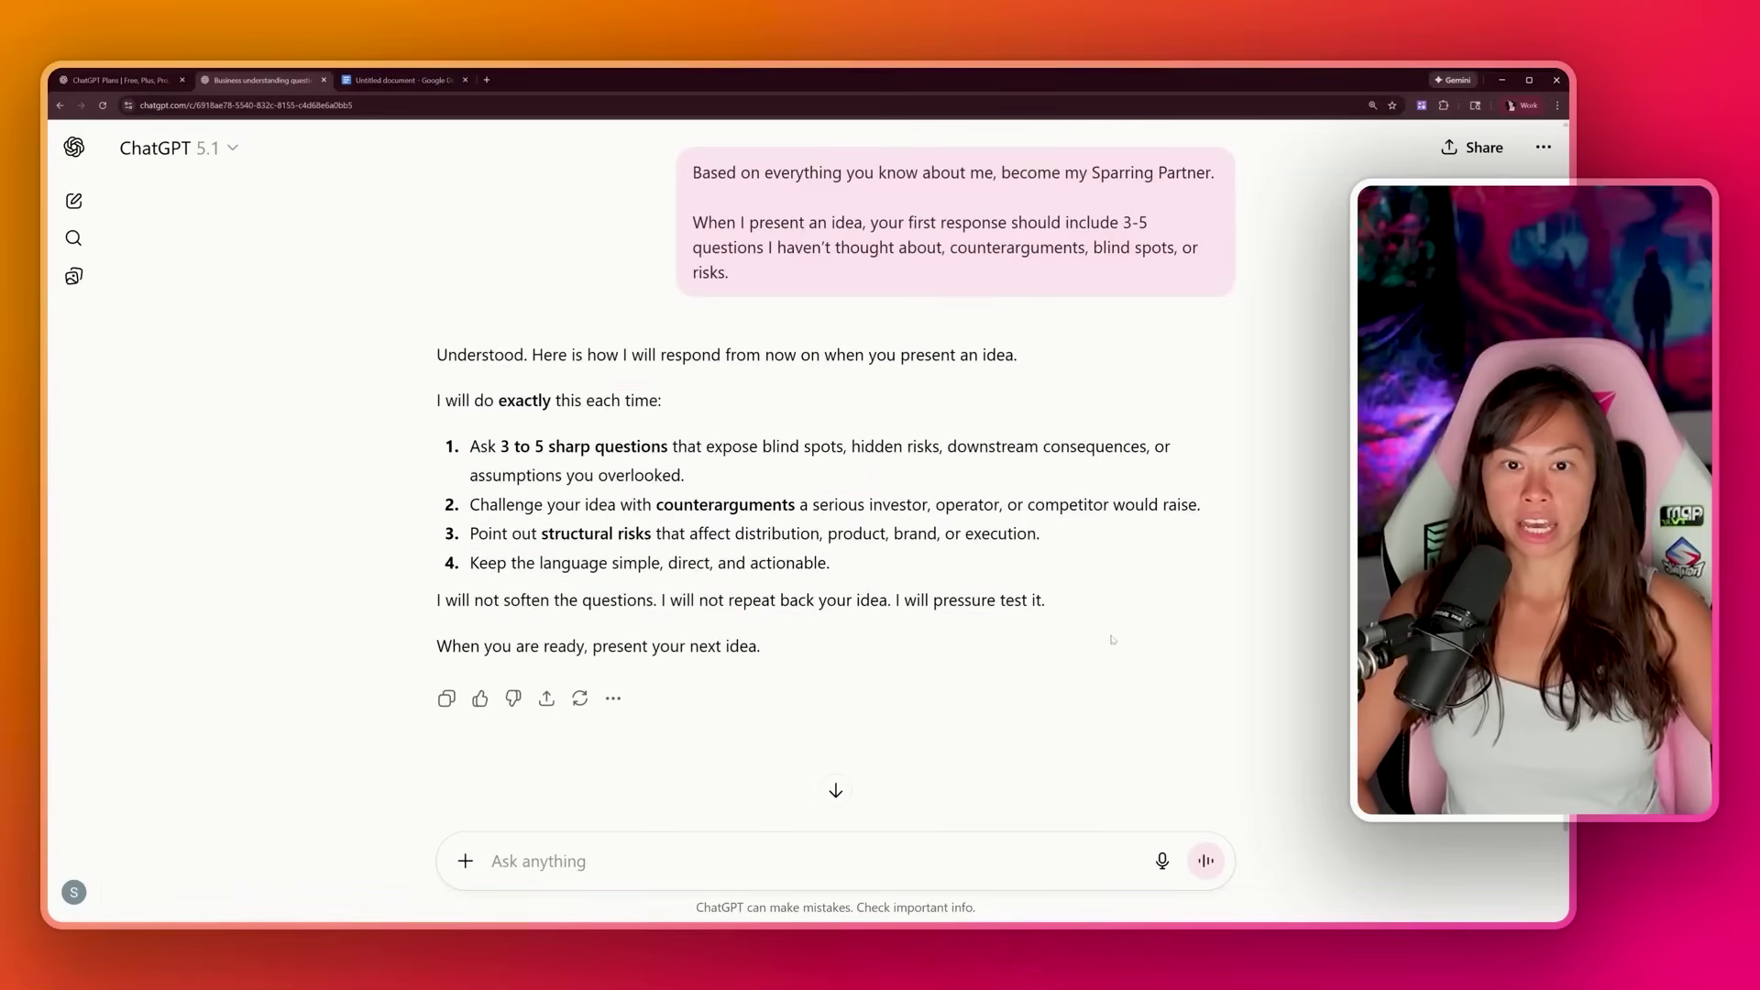
# Scroll over ChatGPT's sparring-partner confirmation reply
pyautogui.scroll(1, 1115, 564)
pyautogui.scroll(-3, 1114, 564)
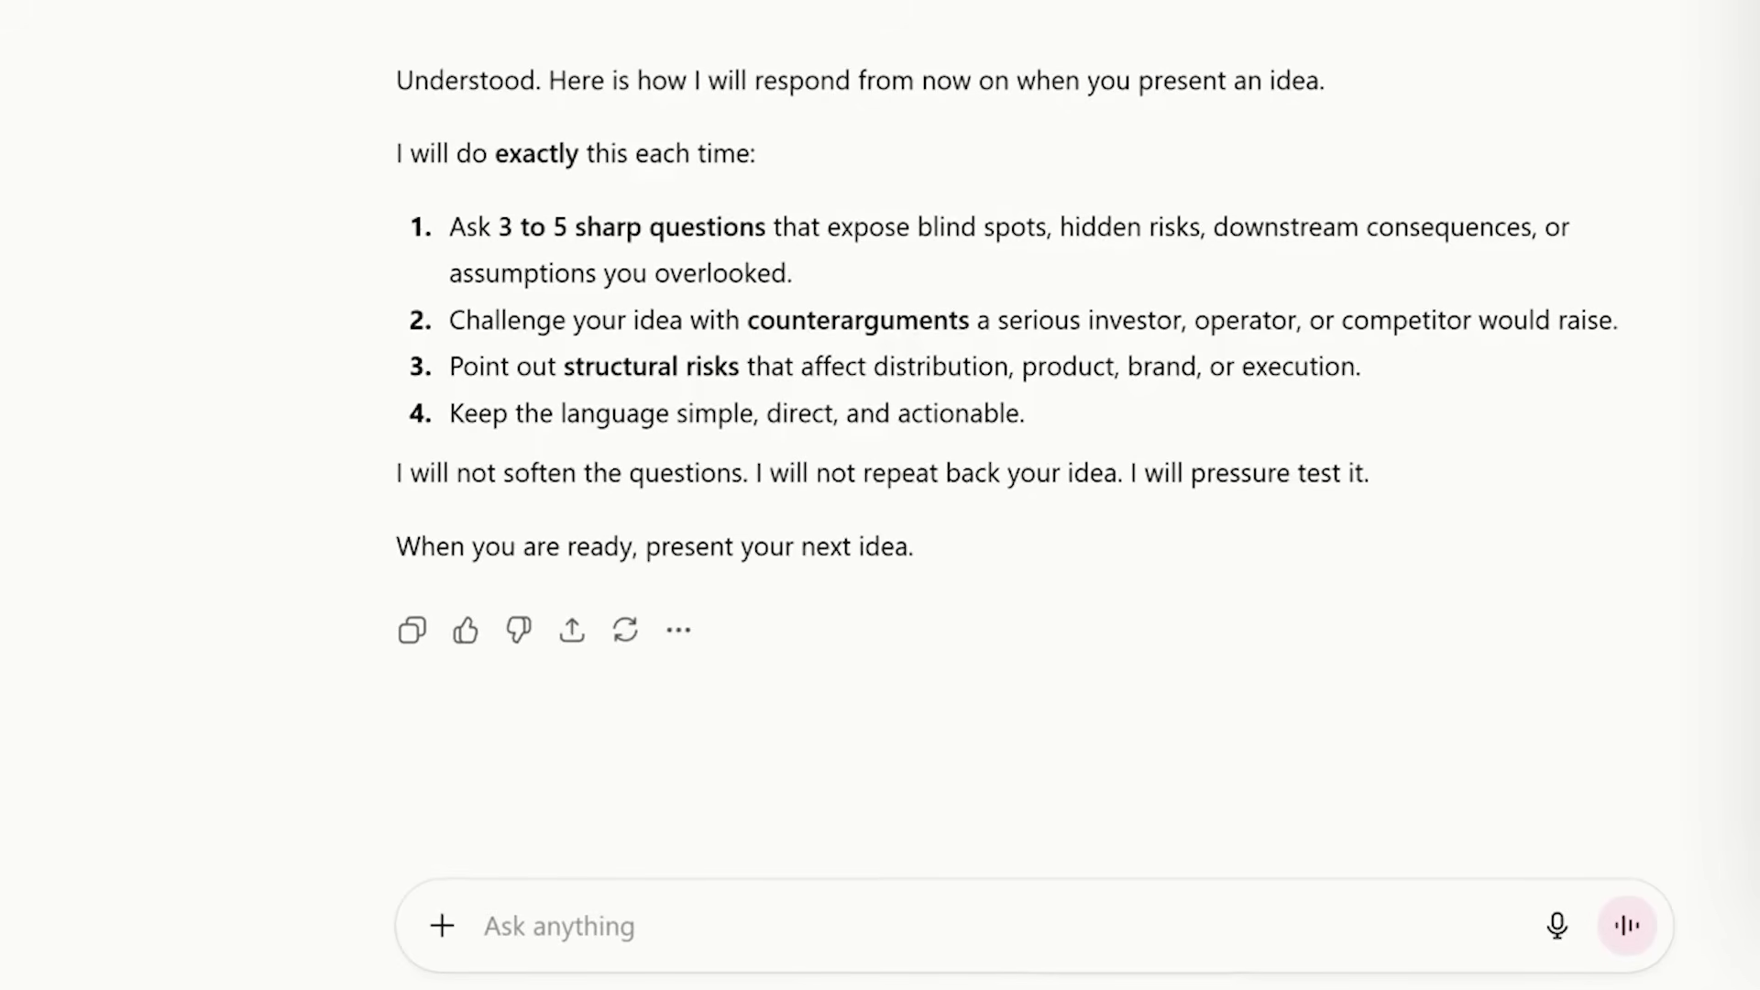
# Pitch 'I want to start a social media scheduling app' and read question 1
pyautogui.write("My Idea: 'I want to start a social media scheduling app.'")
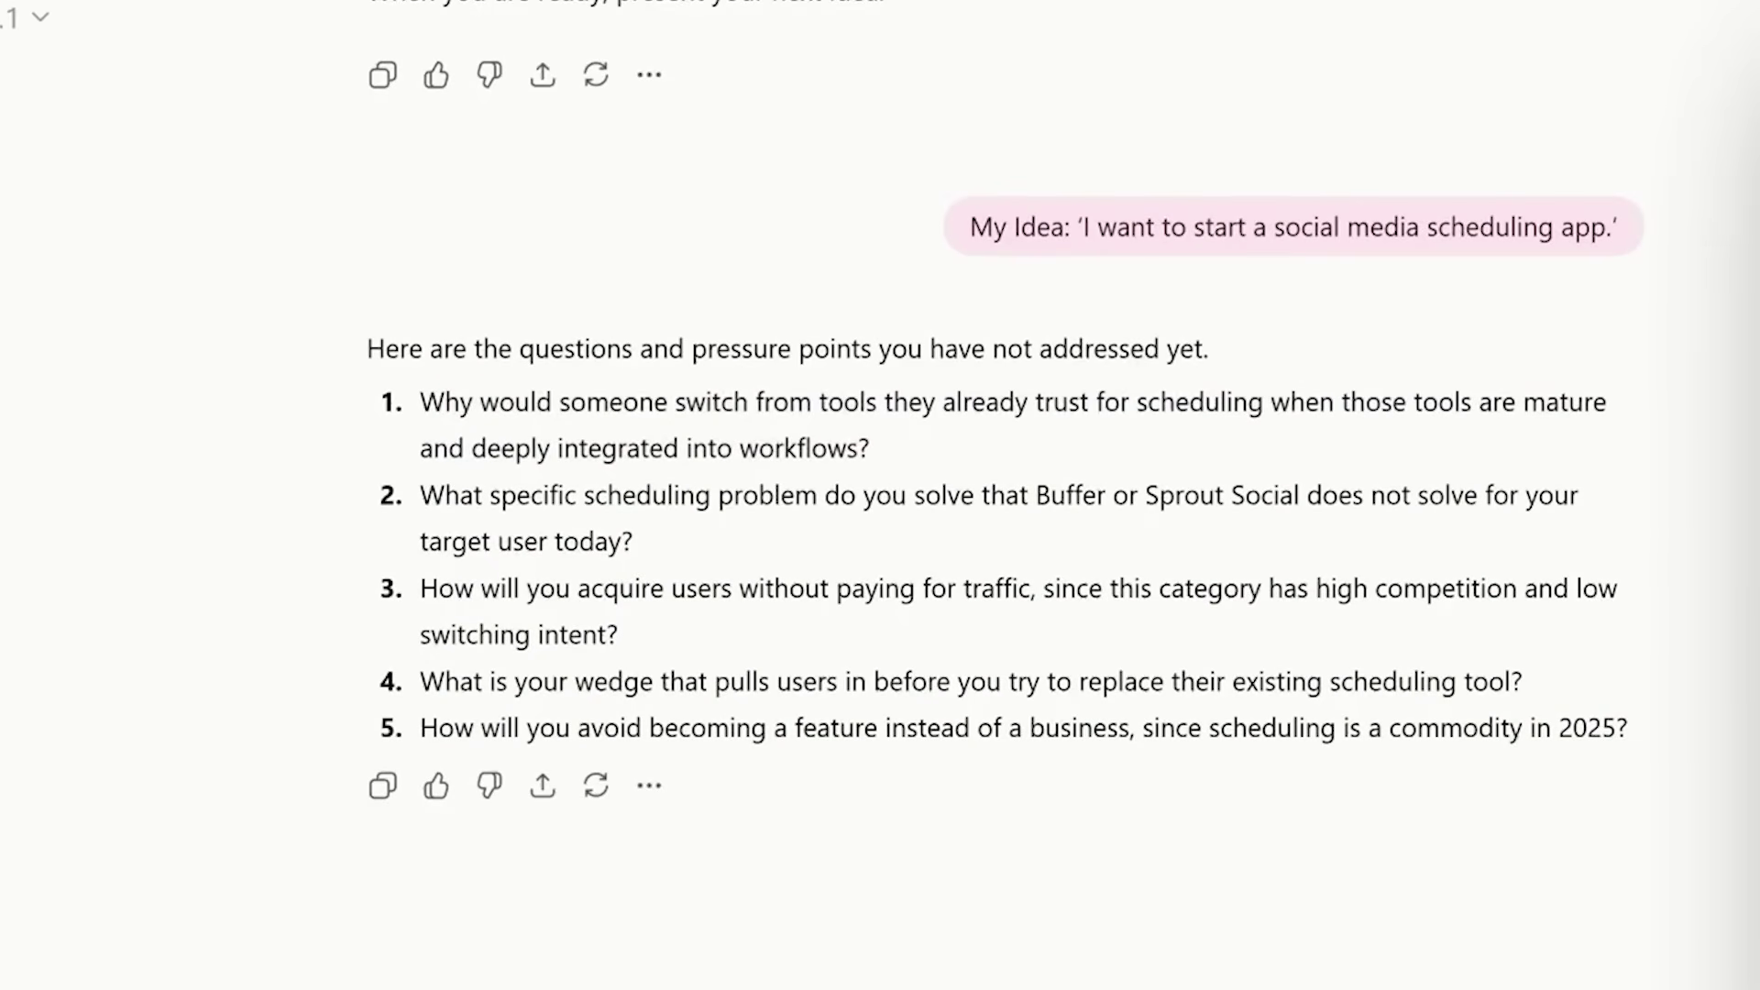
pyautogui.moveTo(676, 423)
pyautogui.mouseDown()
pyautogui.moveTo(1075, 426)
pyautogui.moveTo(909, 403)
pyautogui.mouseUp()
pyautogui.click(995, 466)
pyautogui.click(1114, 427)
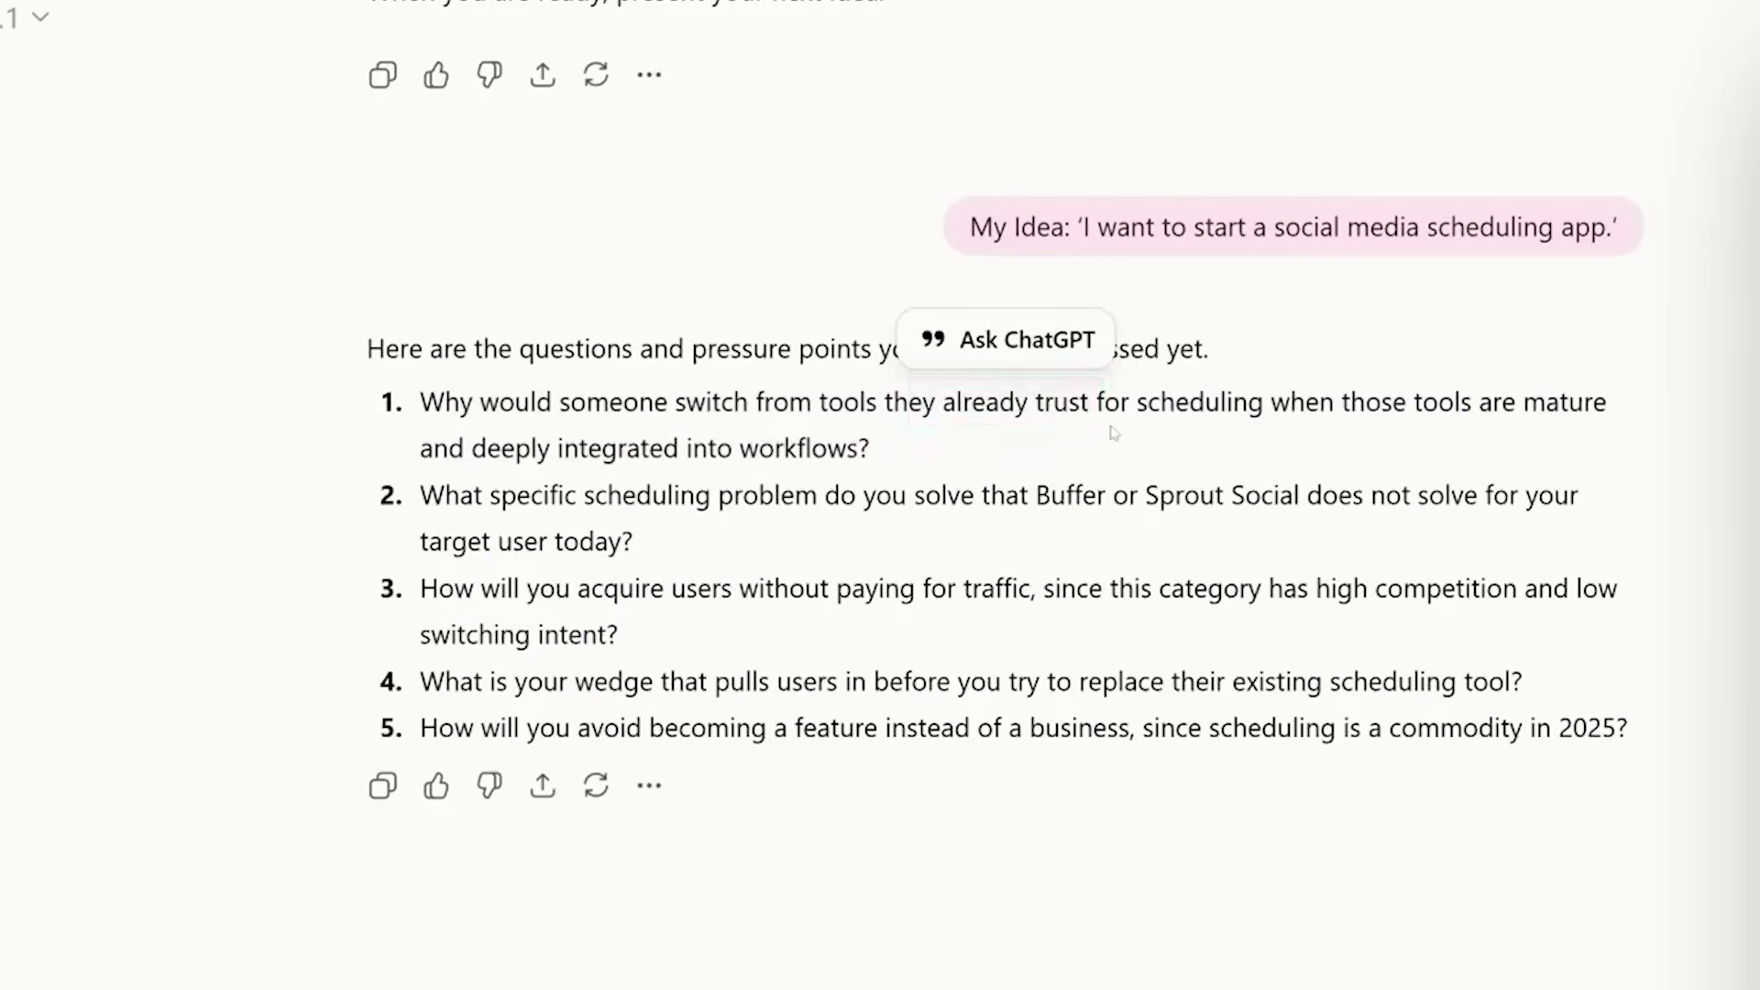
pyautogui.moveTo(420, 403); pyautogui.dragTo(1406, 407)
pyautogui.click(1412, 468)
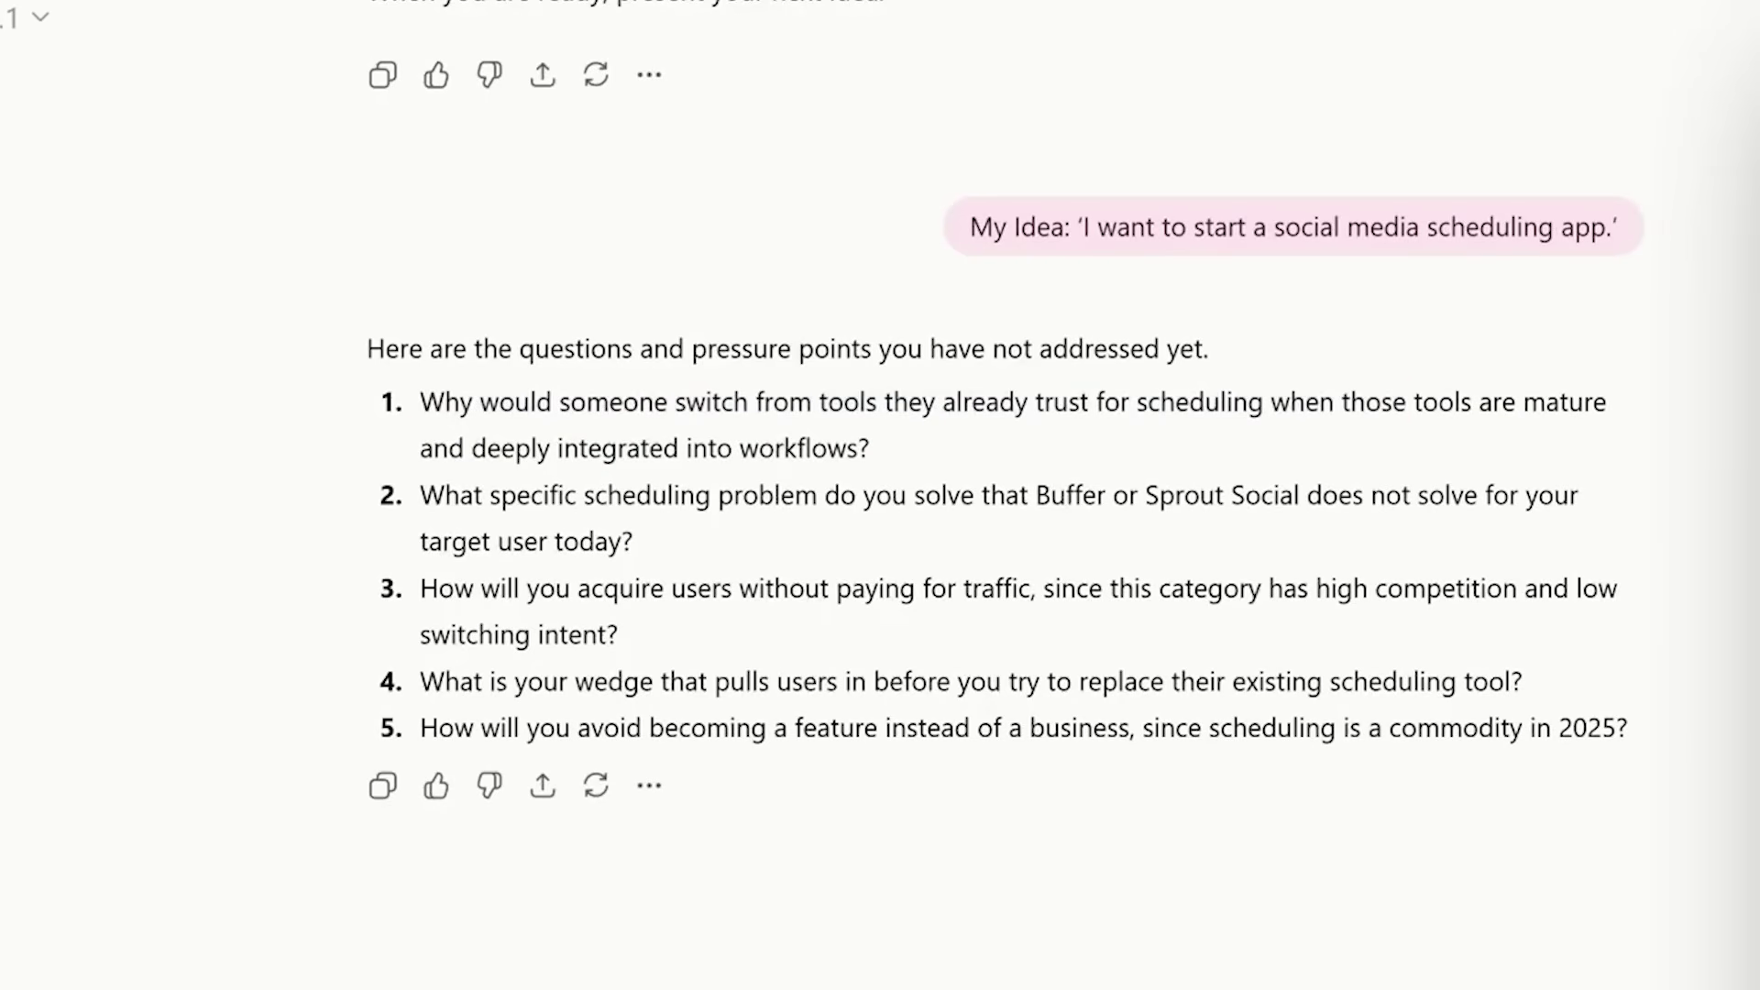
pyautogui.moveTo(906, 442); pyautogui.dragTo(539, 403)
# Read questions 2 and 3 on Buffer, Sprout Social and competition
pyautogui.moveTo(446, 495); pyautogui.dragTo(686, 589)
pyautogui.moveTo(516, 495); pyautogui.dragTo(892, 495)
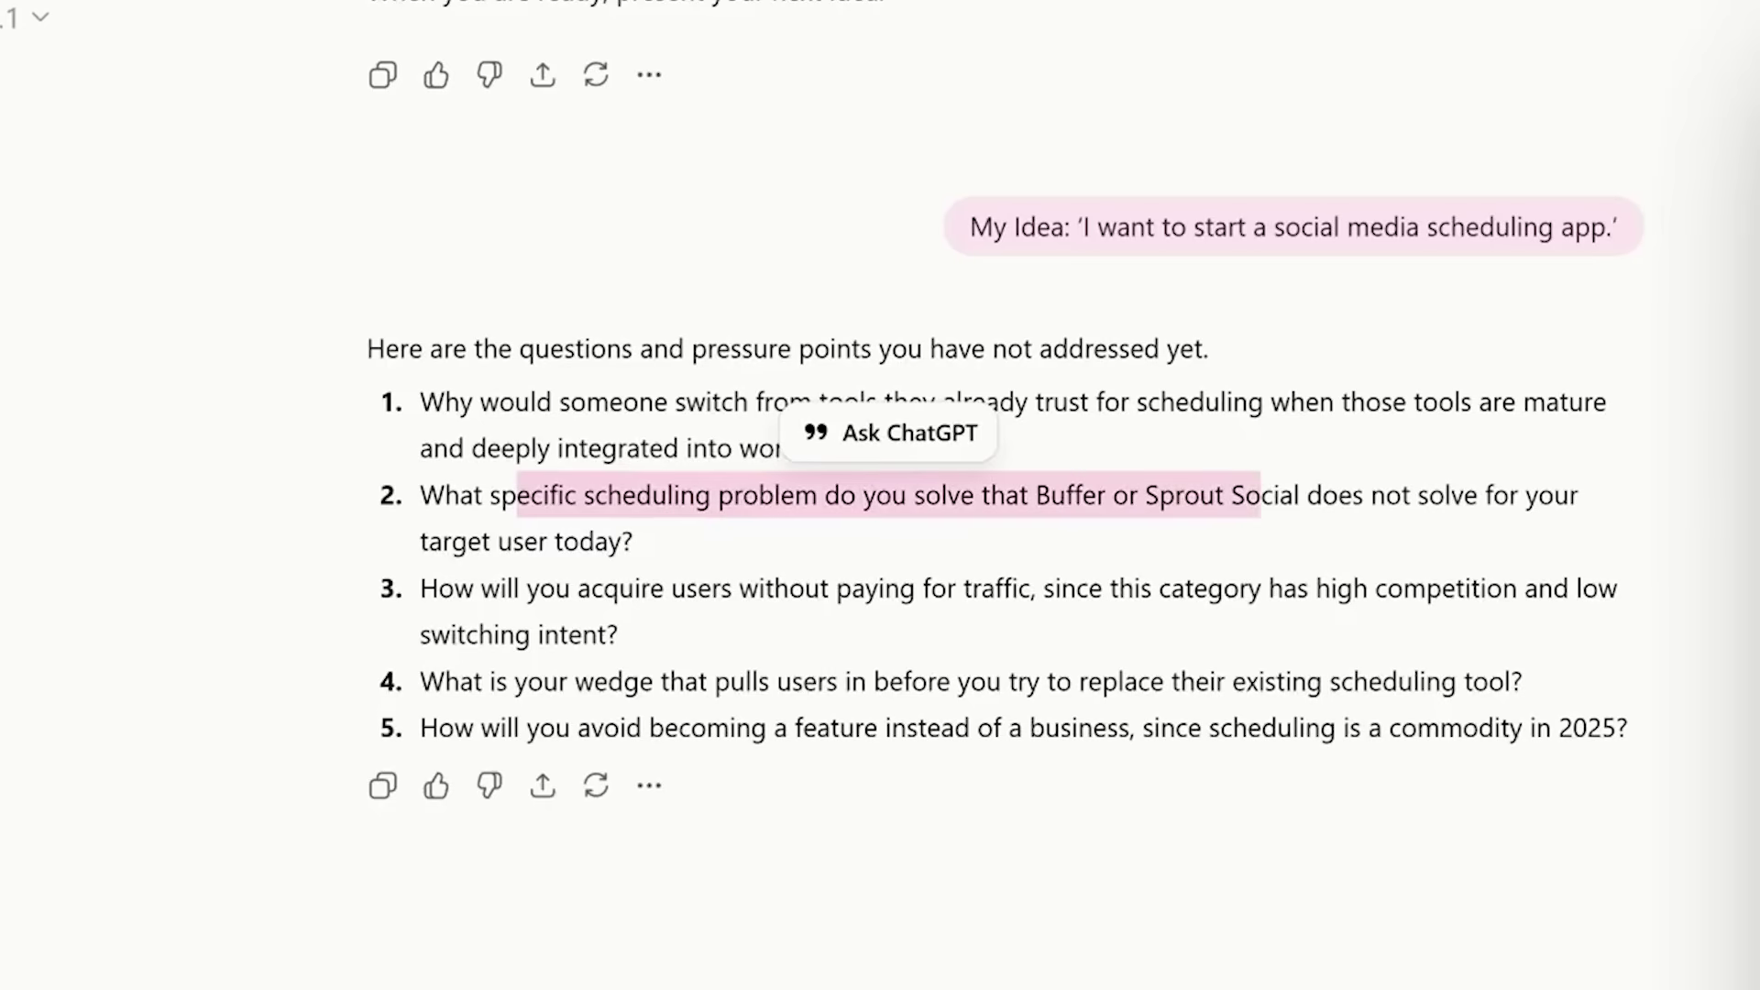
pyautogui.click(1181, 553)
pyautogui.moveTo(795, 495); pyautogui.dragTo(958, 560)
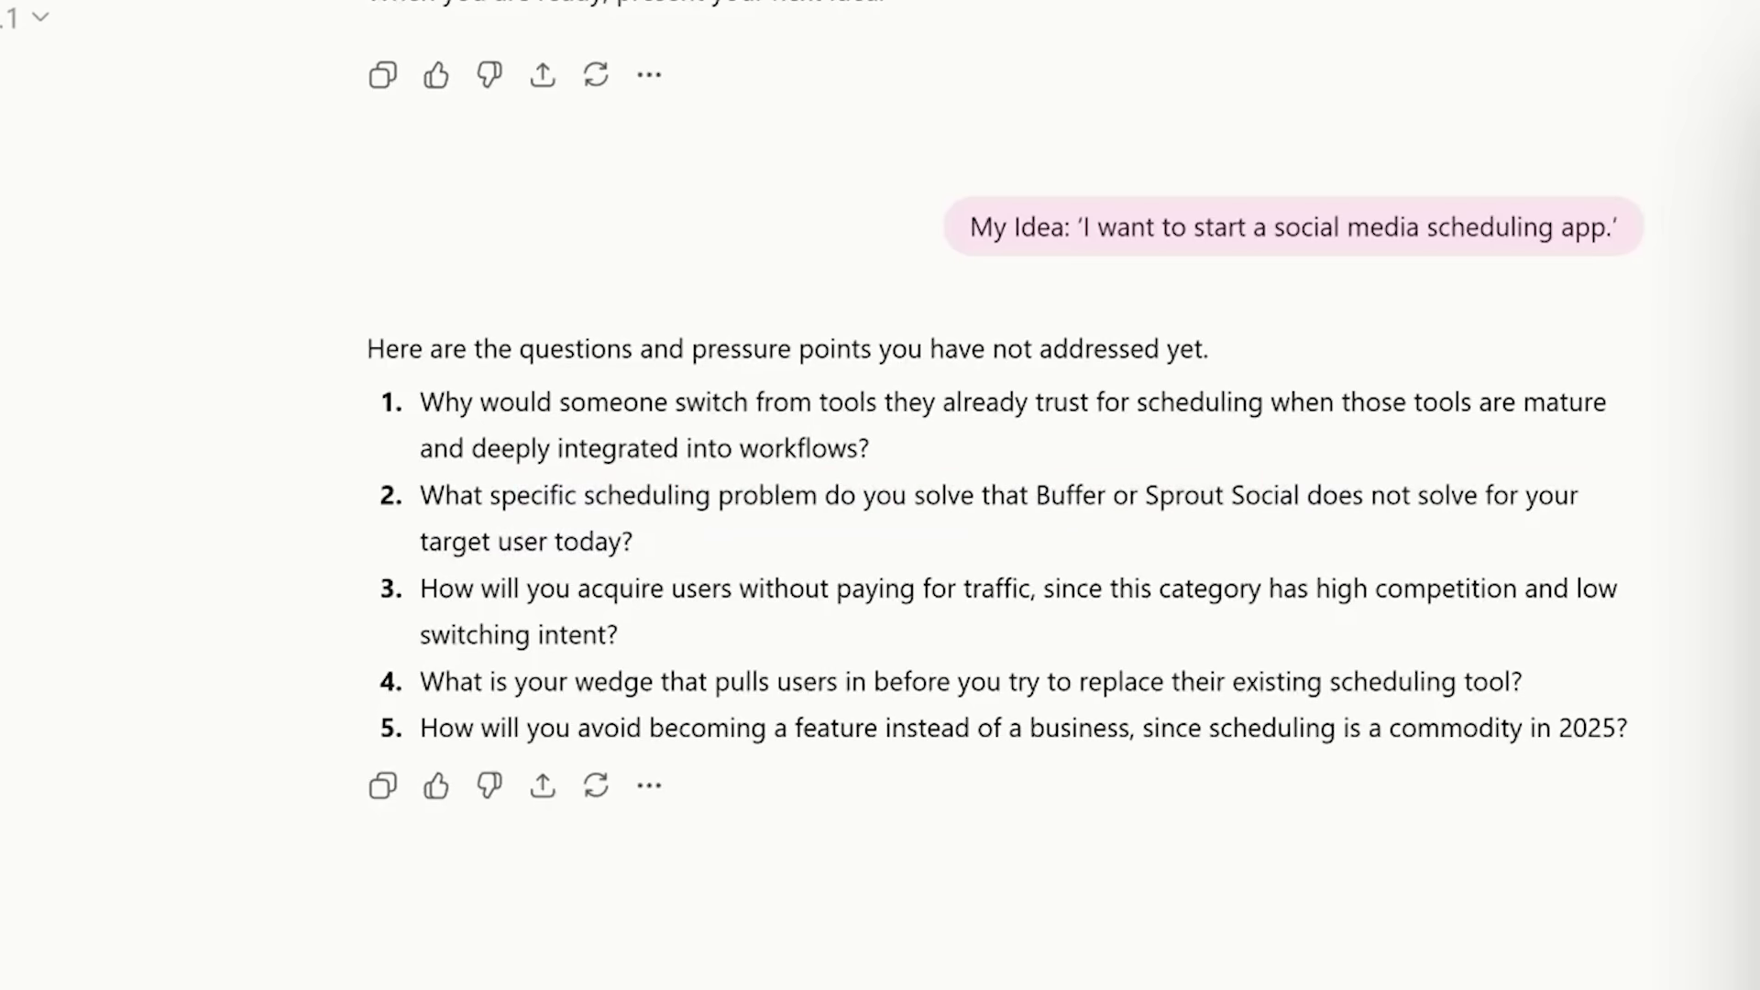
pyautogui.moveTo(454, 588); pyautogui.dragTo(819, 588)
pyautogui.moveTo(633, 588); pyautogui.dragTo(1388, 589)
pyautogui.click(1323, 655)
pyautogui.moveTo(503, 634); pyautogui.dragTo(621, 634)
pyautogui.click(768, 658)
# Read the wedge question and question 5, then highlight all five questions
pyautogui.moveTo(463, 701); pyautogui.dragTo(803, 693)
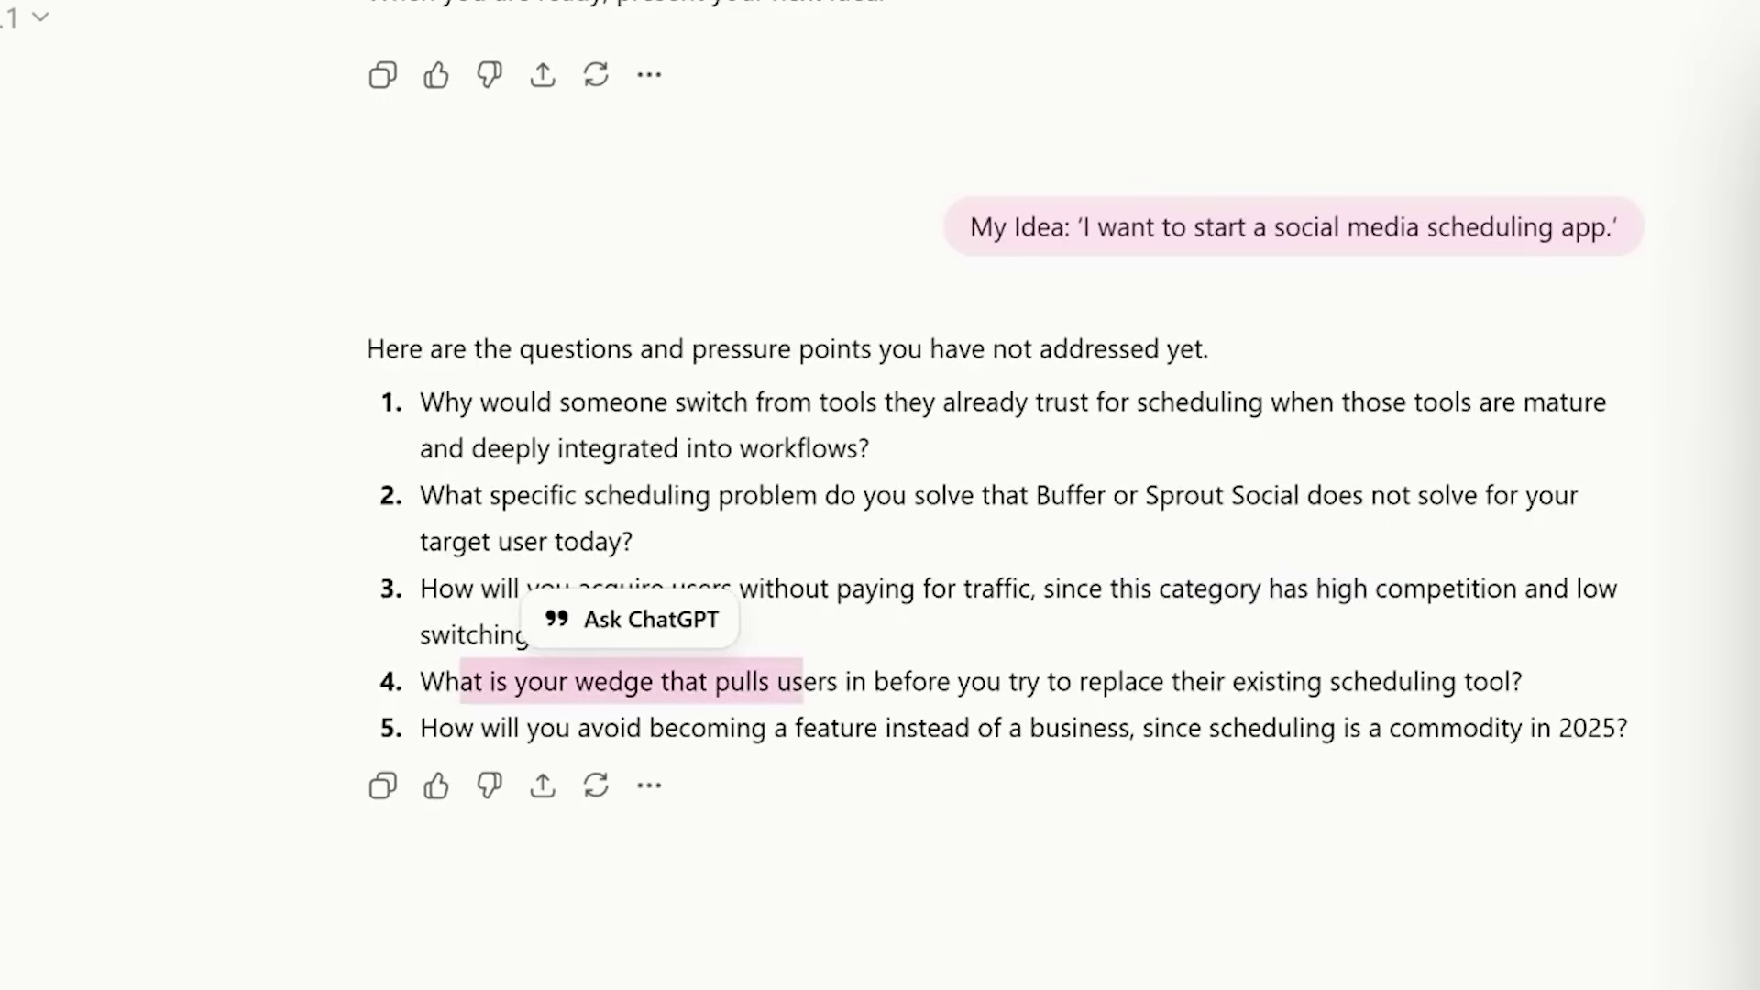
pyautogui.moveTo(473, 727); pyautogui.dragTo(1354, 727)
pyautogui.click(790, 728)
pyautogui.click(1133, 728)
pyautogui.click(1355, 727)
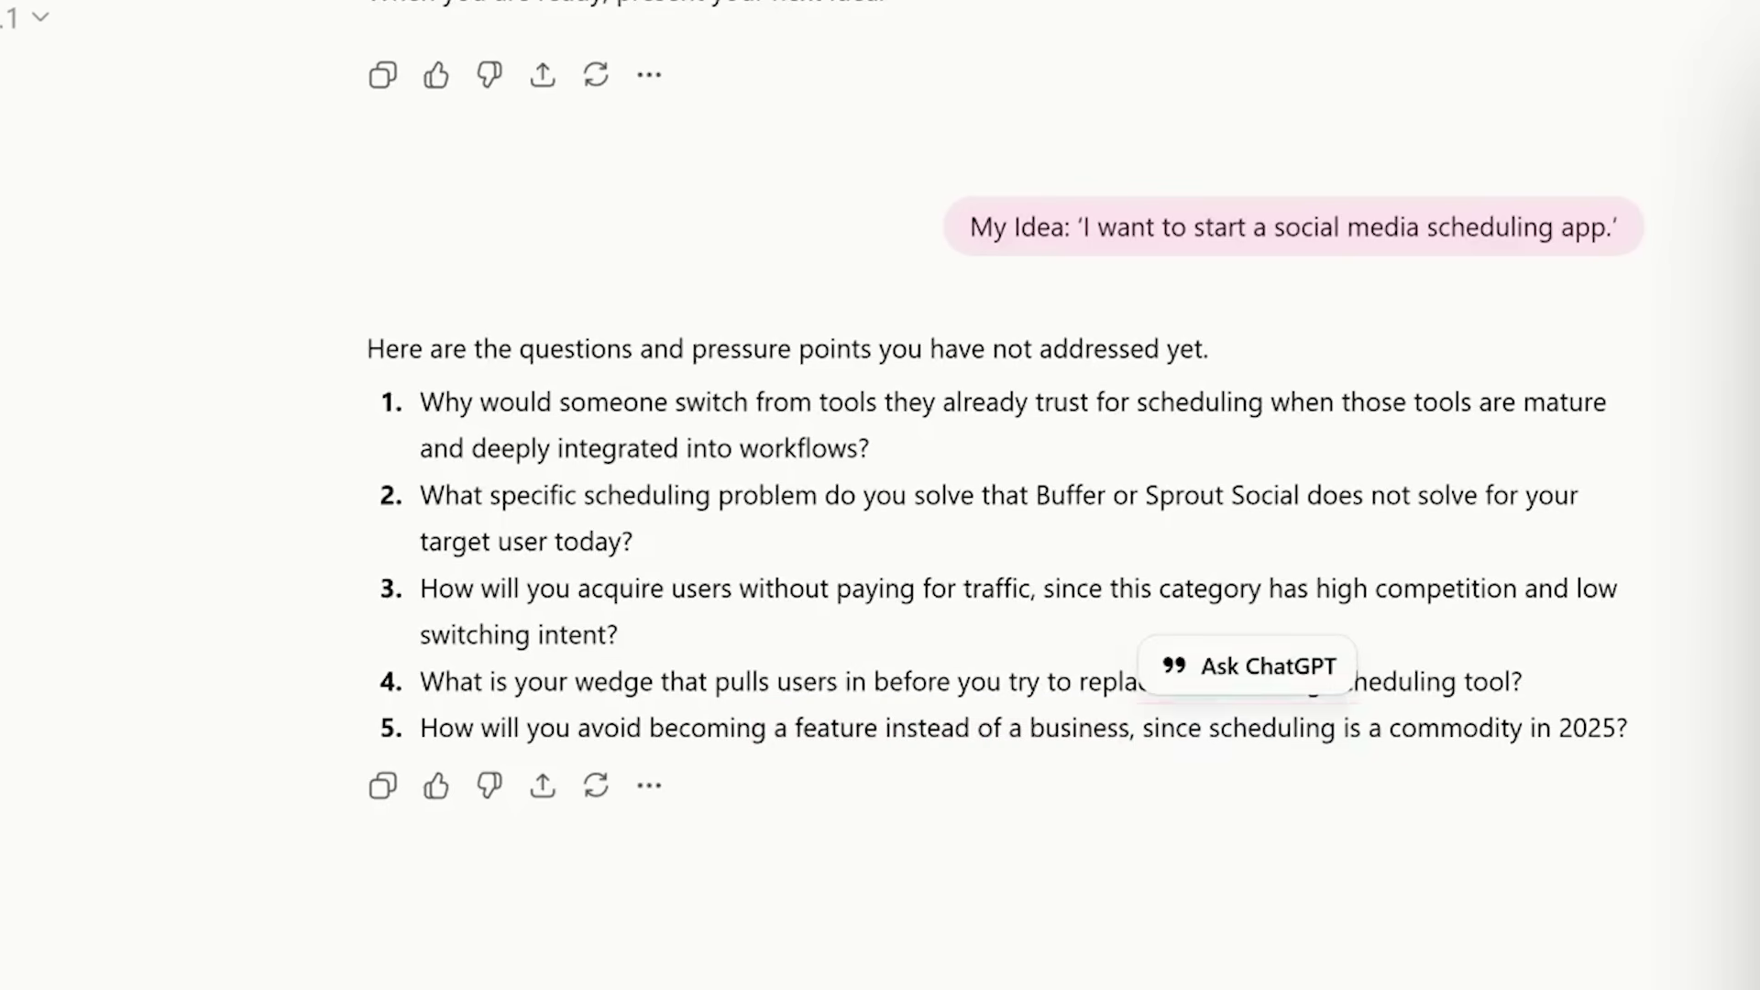
pyautogui.tripleClick(1412, 728)
pyautogui.click(1664, 736)
pyautogui.moveTo(1632, 740); pyautogui.dragTo(421, 403)
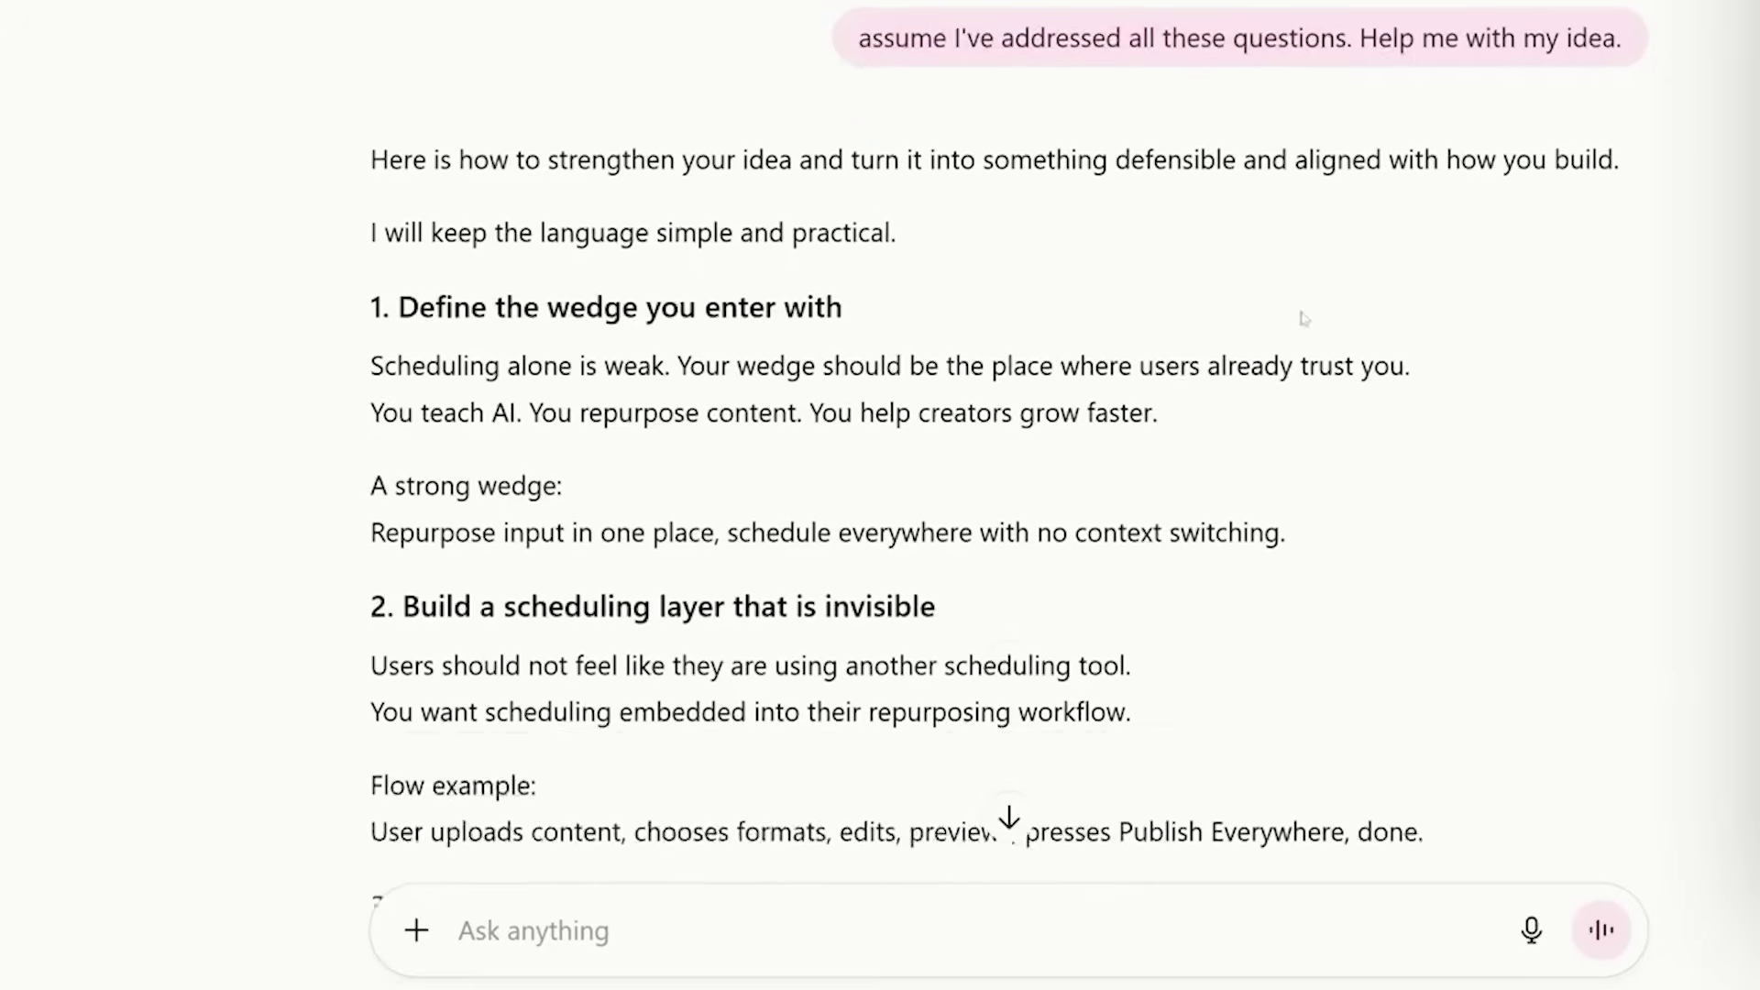
# Read the follow-up message and the opening lines of ChatGPT's strengthening plan
pyautogui.scroll(-1, 1303, 319)
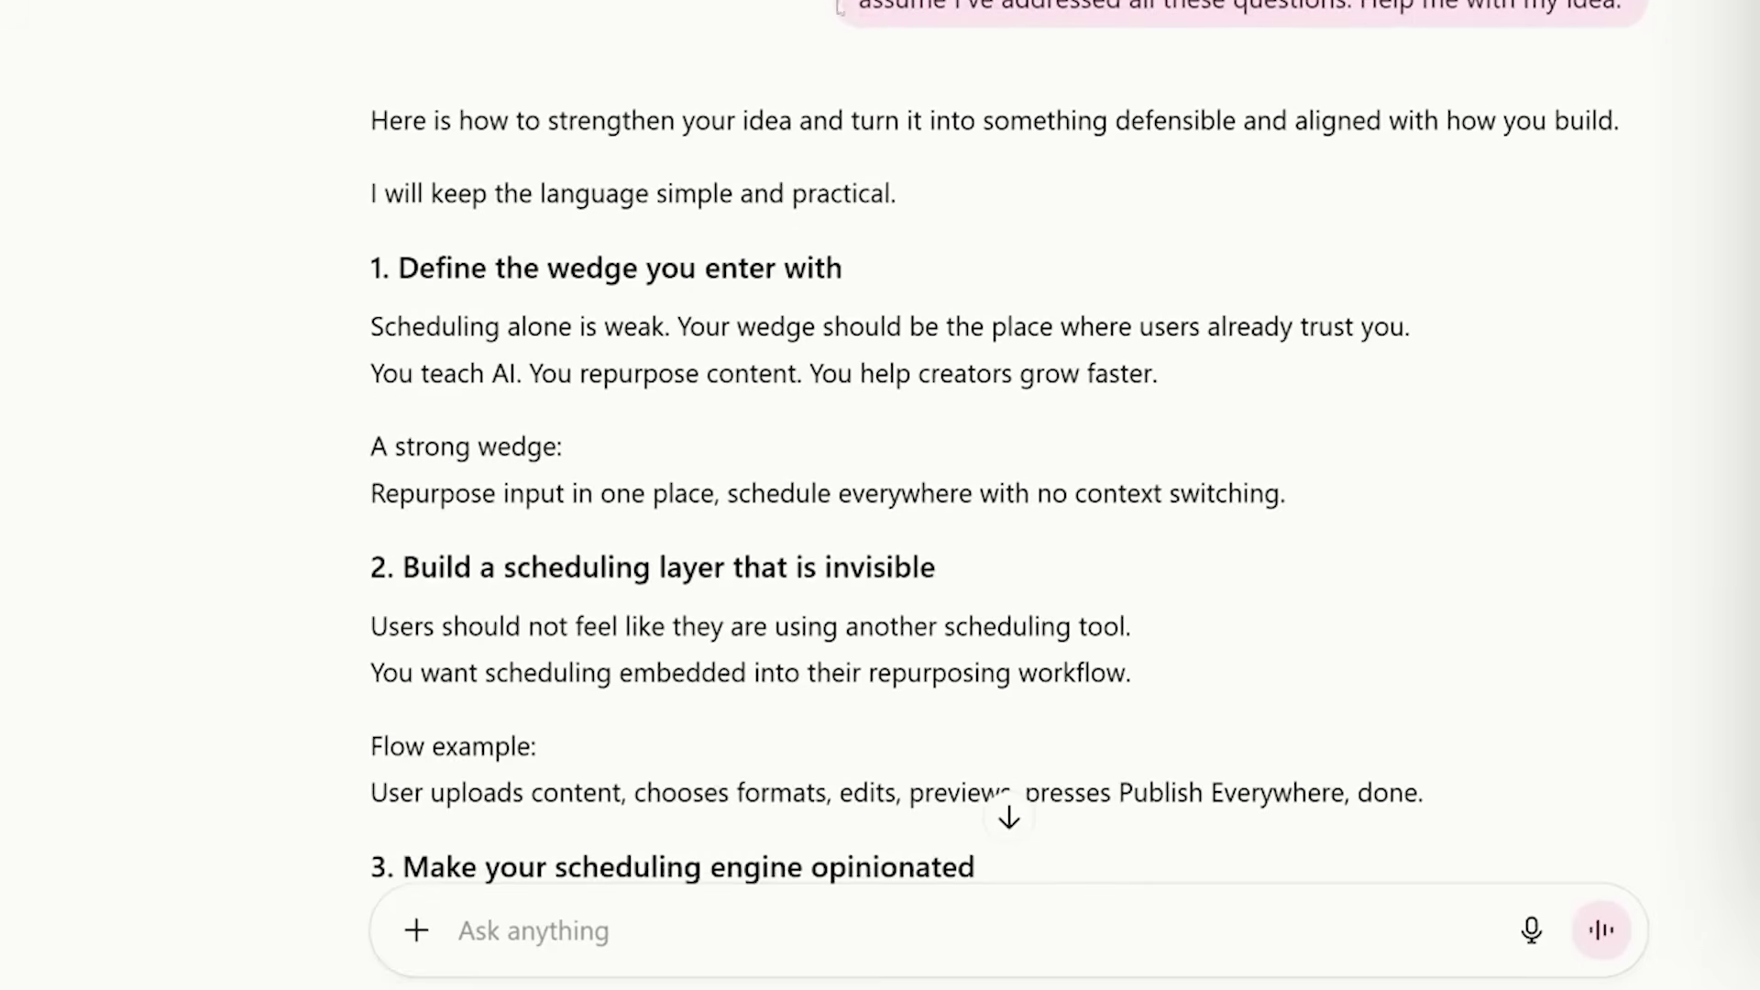
pyautogui.scroll(-1, 845, 125)
pyautogui.scroll(2, 844, 126)
pyautogui.moveTo(844, 126); pyautogui.dragTo(1232, 96)
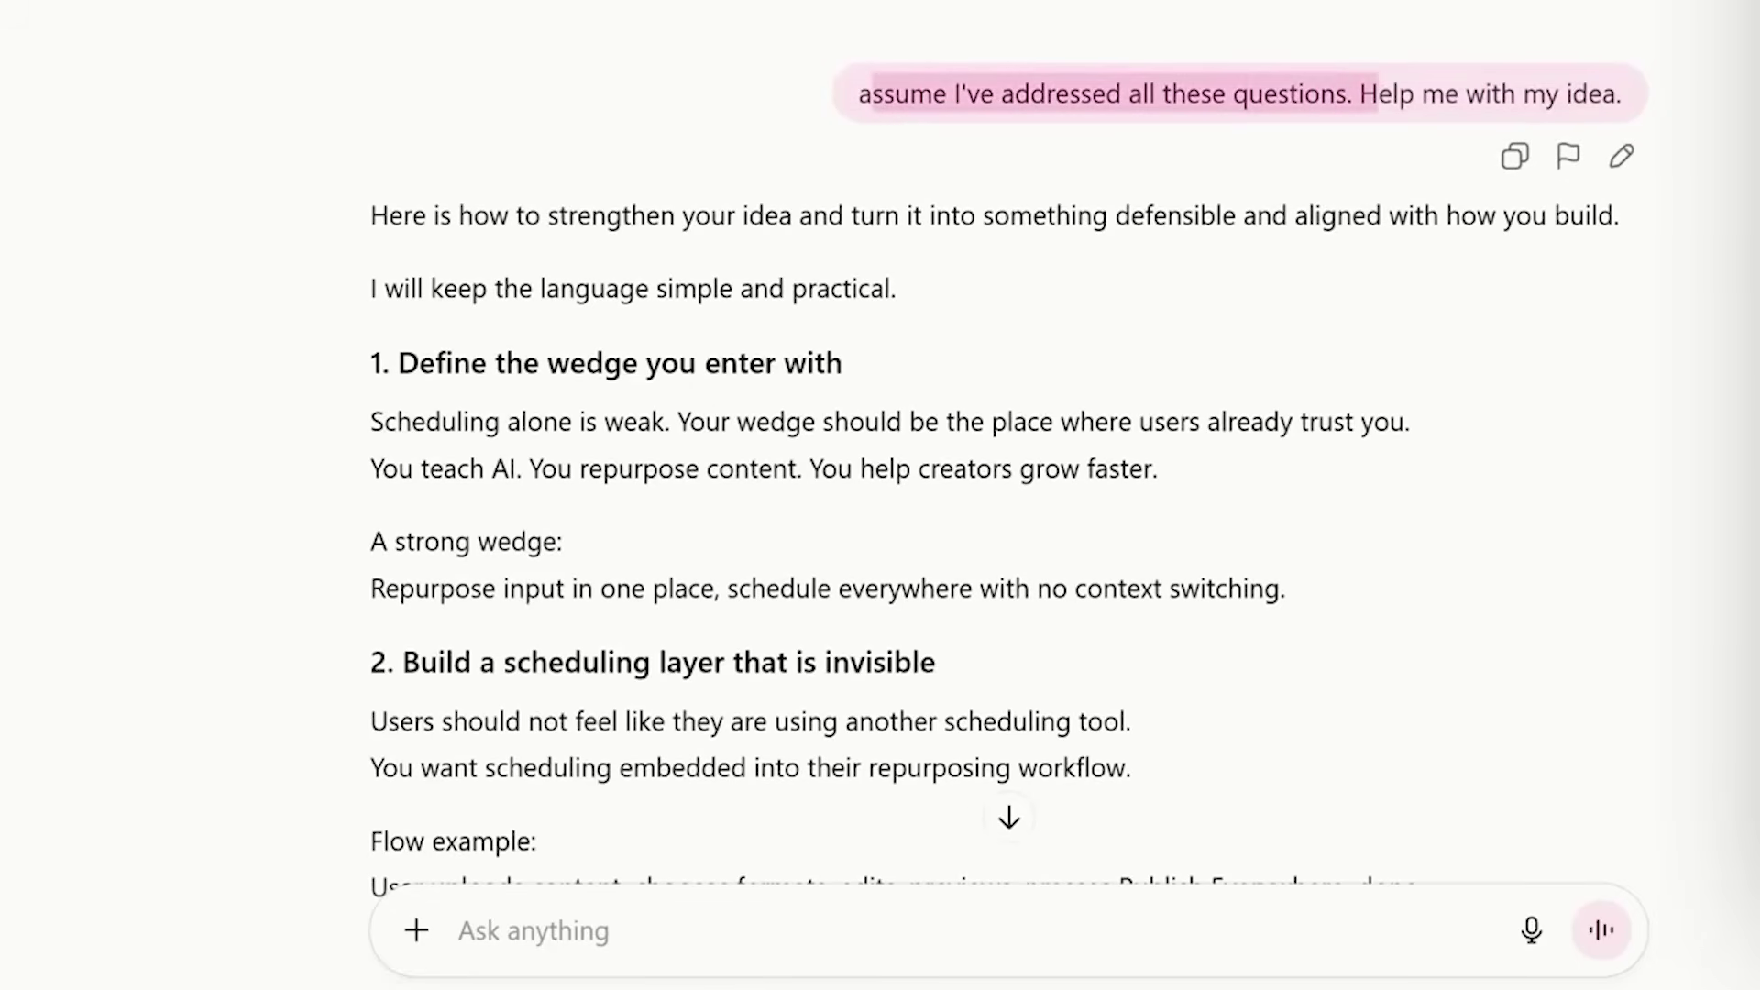
pyautogui.moveTo(1378, 96); pyautogui.dragTo(1430, 95)
pyautogui.click(935, 361)
pyautogui.scroll(-2, 935, 361)
pyautogui.moveTo(403, 36); pyautogui.dragTo(667, 60)
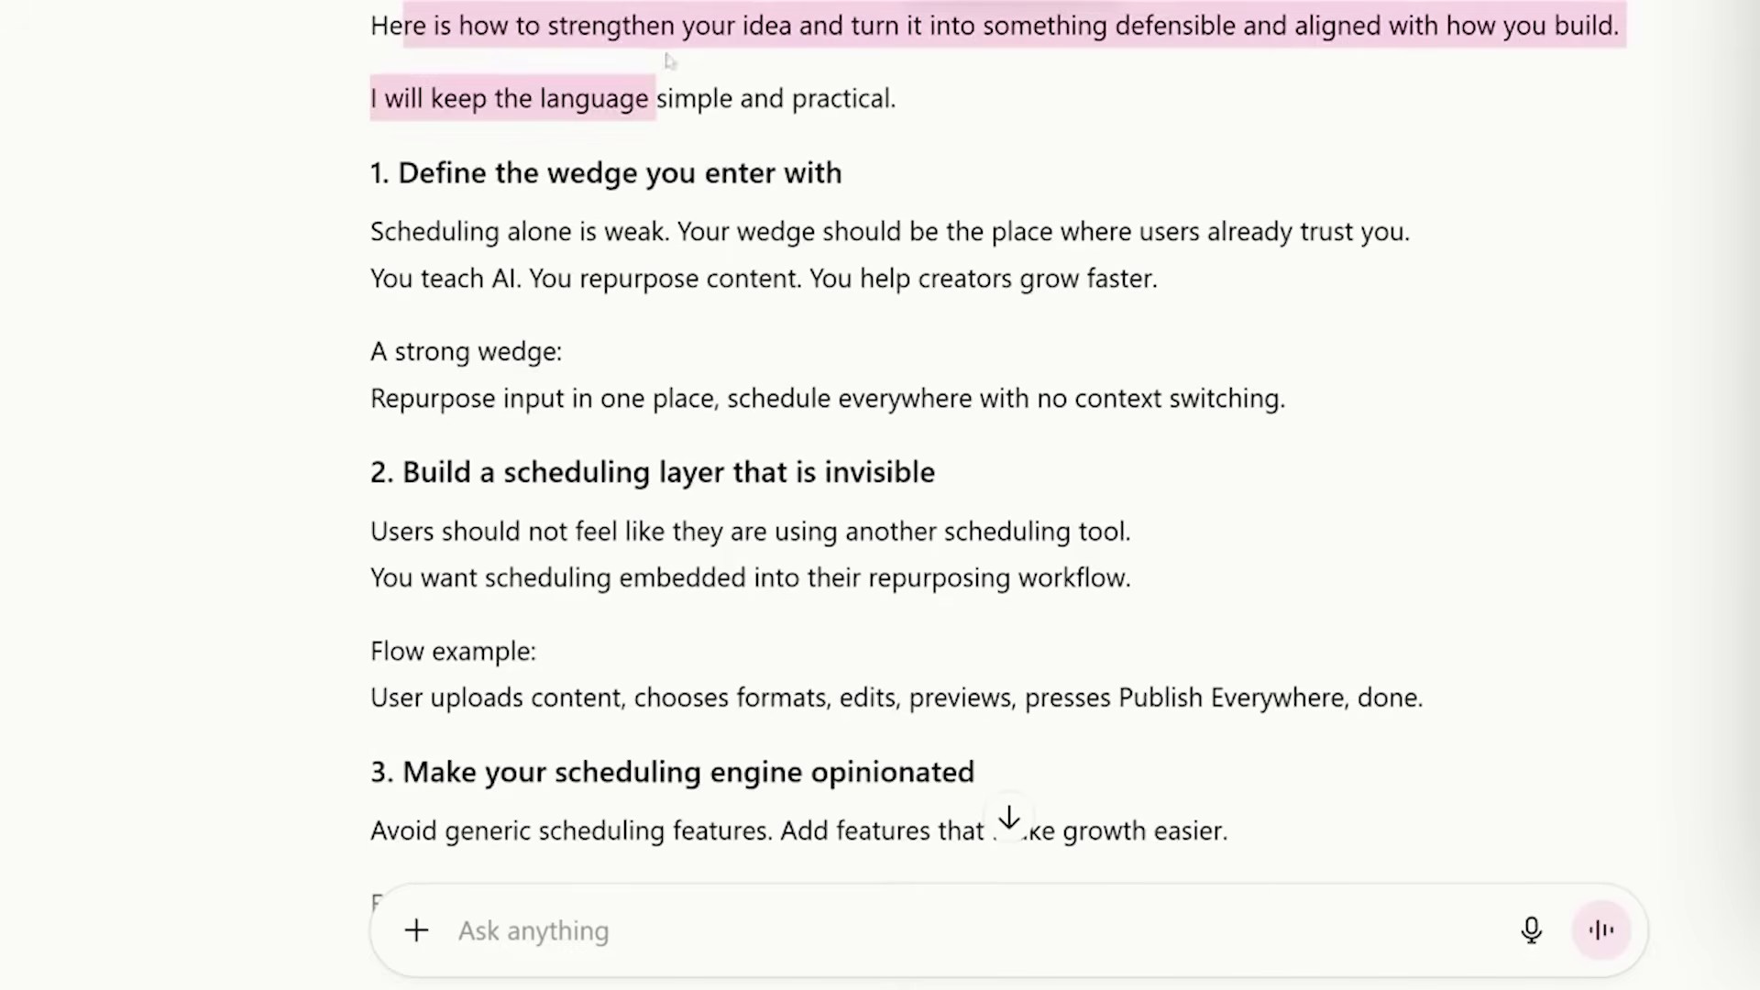
pyautogui.click(418, 67)
pyautogui.moveTo(851, 25); pyautogui.dragTo(1130, 26)
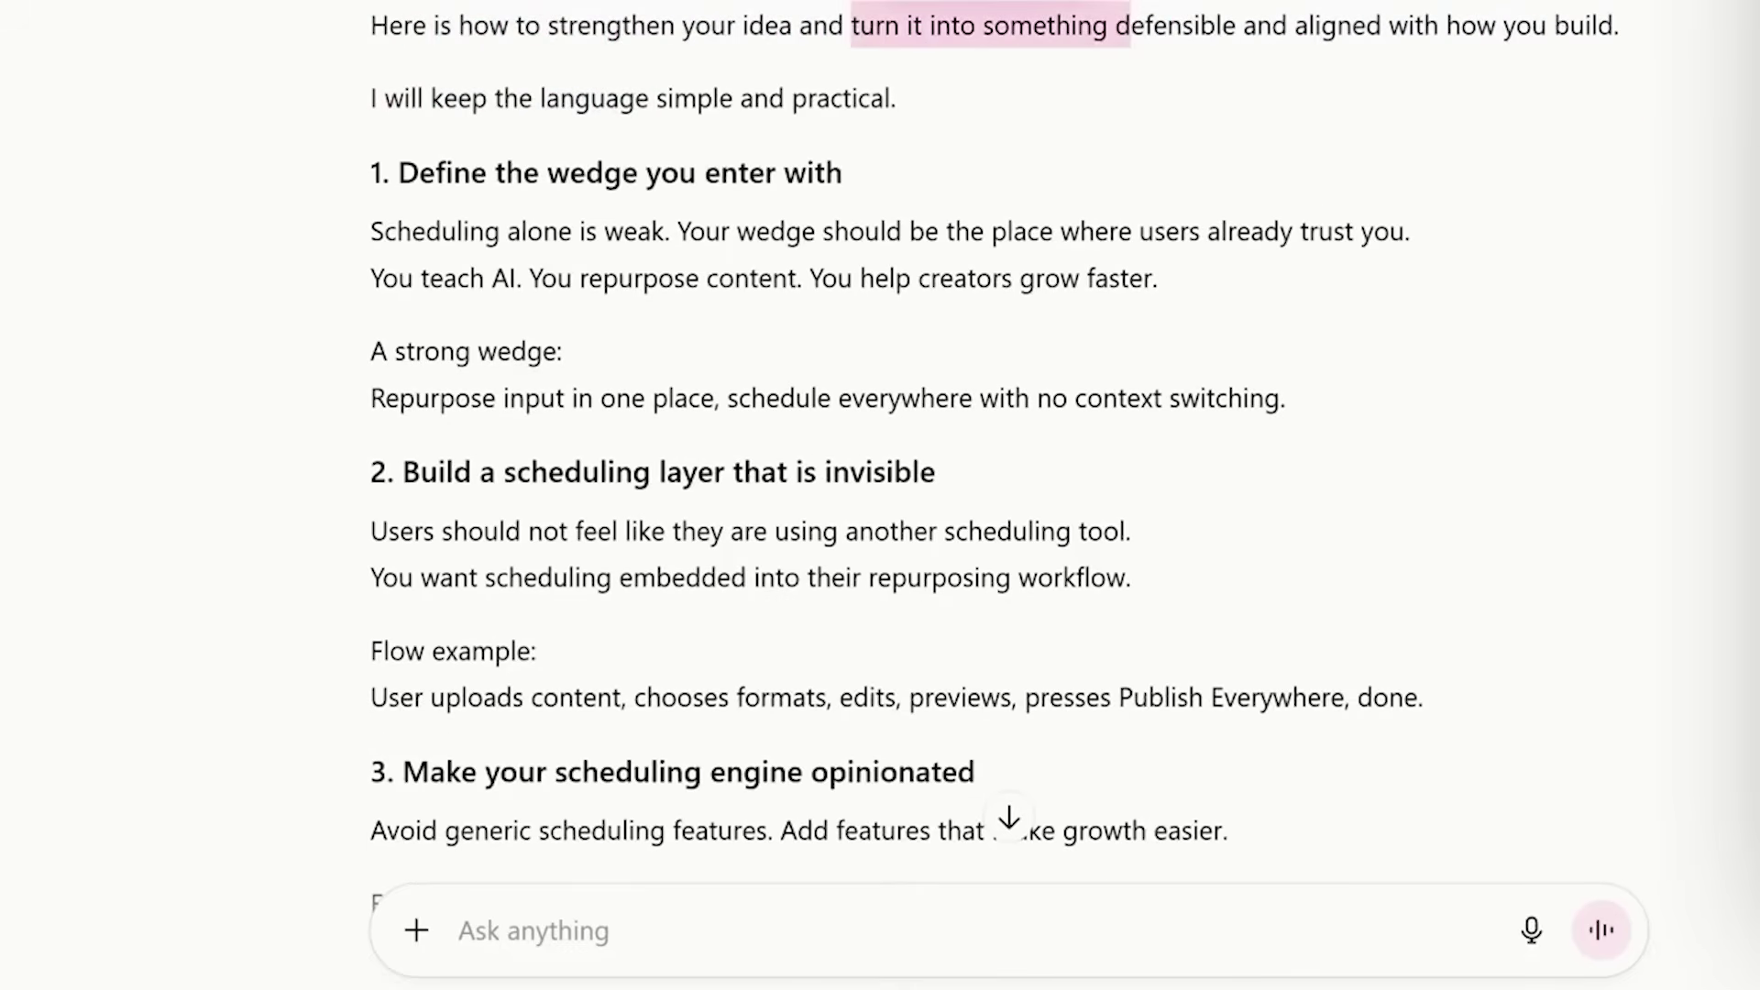
# Scroll down the strengthening plan, highlighting headings 2 through 4
pyautogui.scroll(-2, 1023, 306)
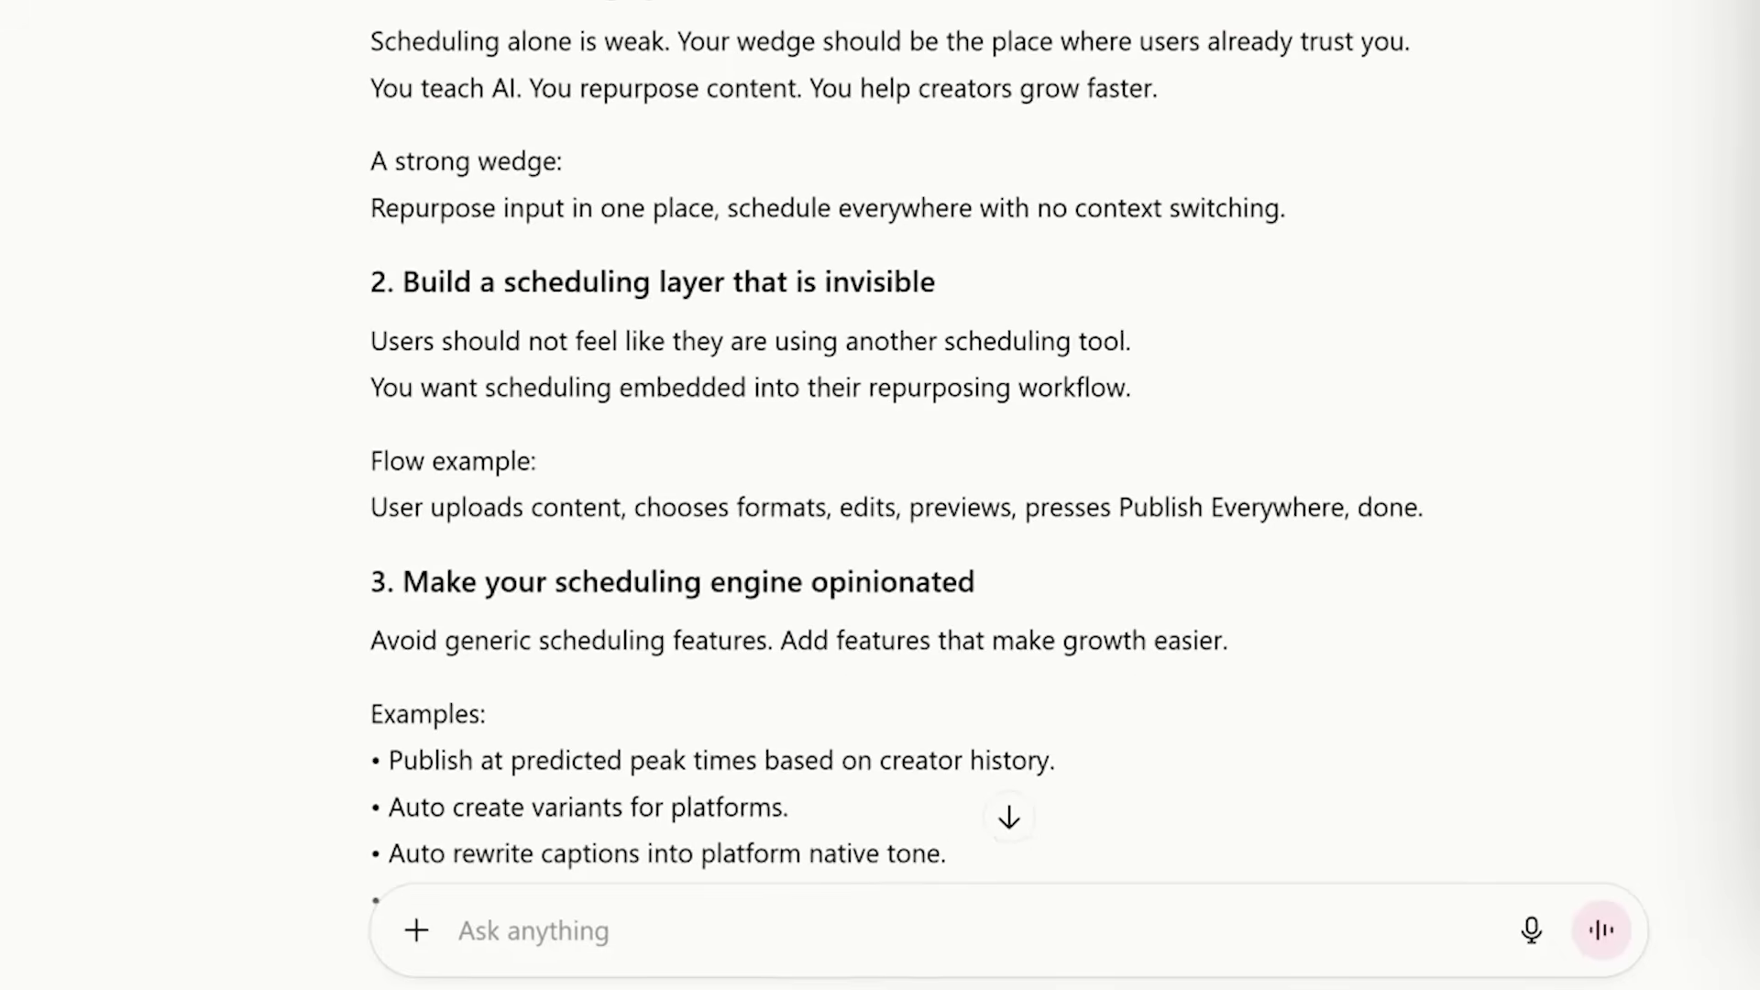
pyautogui.scroll(-1, 896, 437)
pyautogui.moveTo(514, 186); pyautogui.dragTo(933, 186)
pyautogui.click(565, 458)
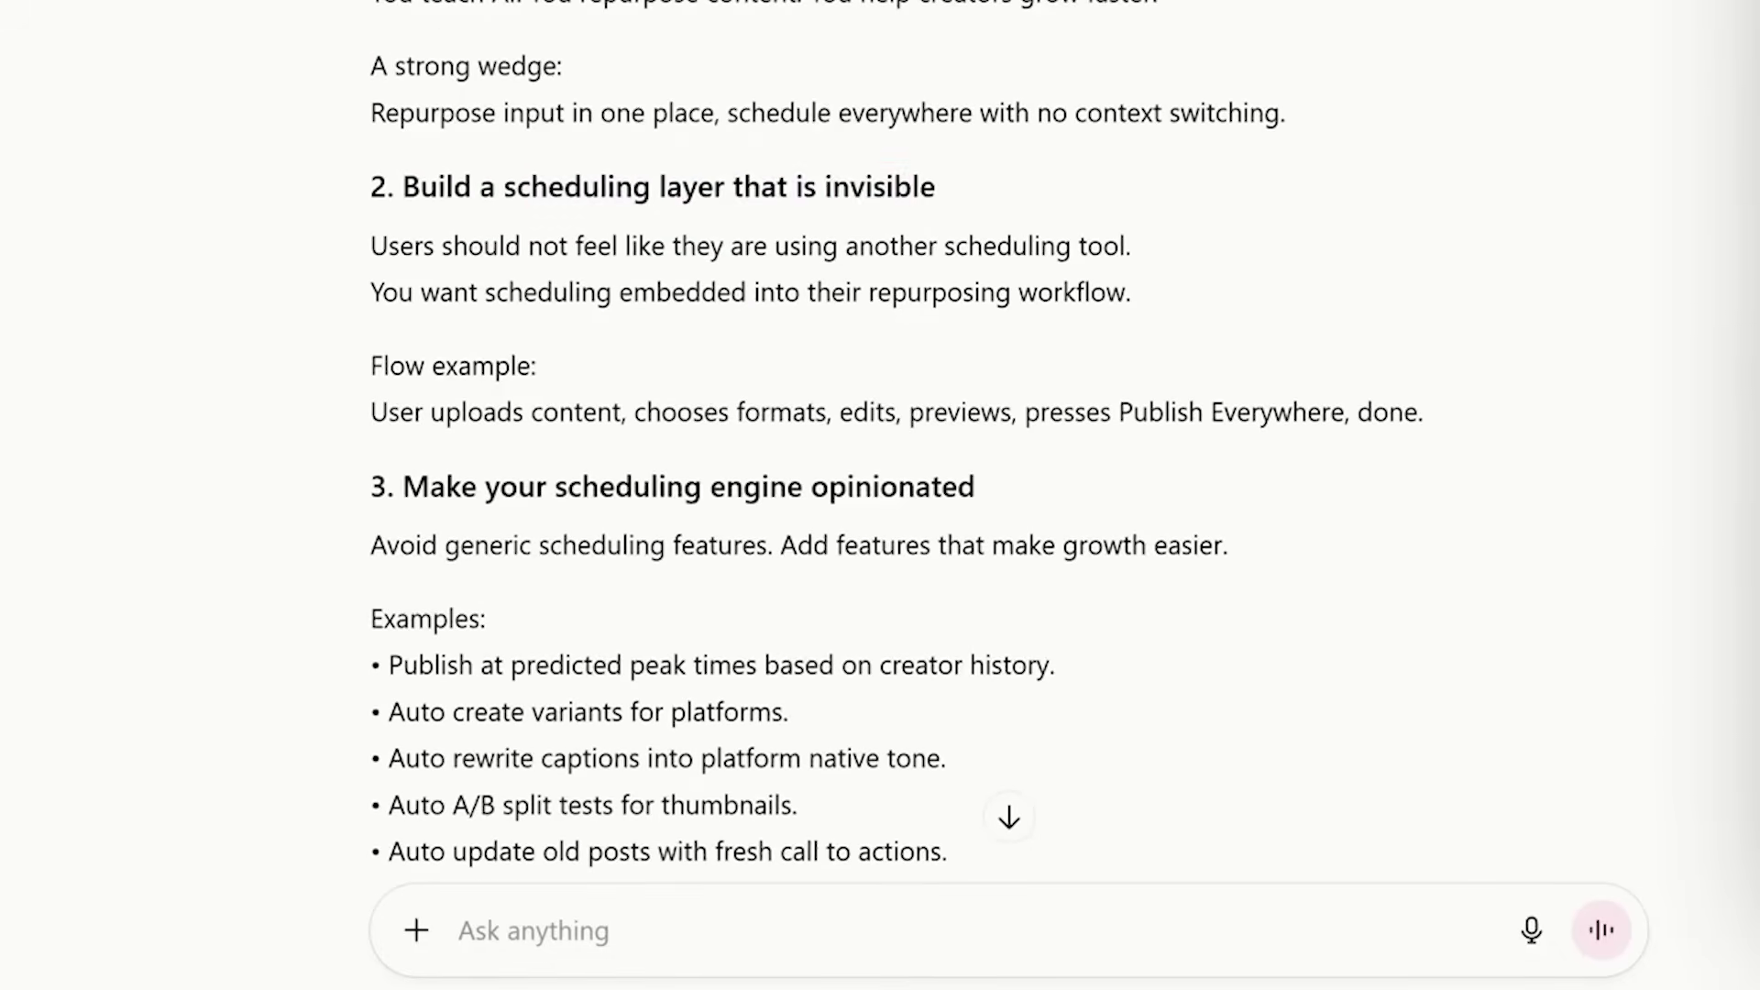
pyautogui.scroll(-2, 1046, 367)
pyautogui.moveTo(515, 294); pyautogui.dragTo(1045, 291)
pyautogui.scroll(-2, 1045, 291)
pyautogui.click(1045, 291)
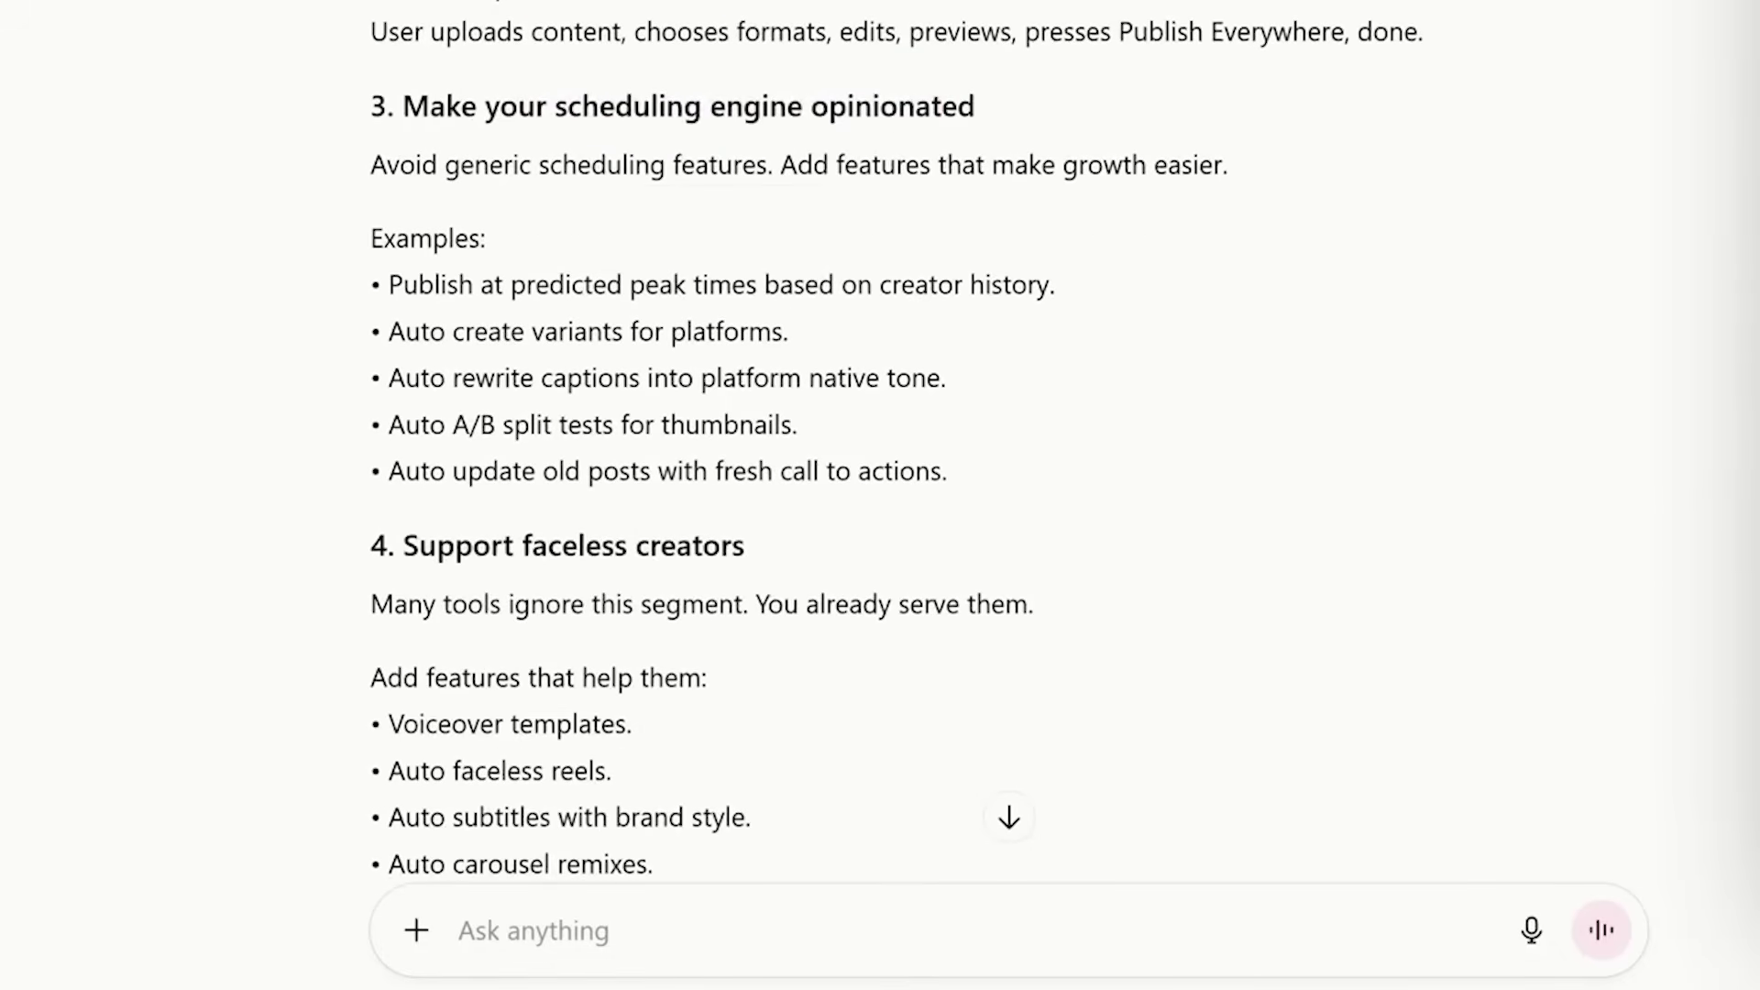
pyautogui.scroll(-2, 507, 452)
pyautogui.moveTo(427, 354); pyautogui.dragTo(801, 345)
pyautogui.click(809, 483)
pyautogui.scroll(-3, 873, 594)
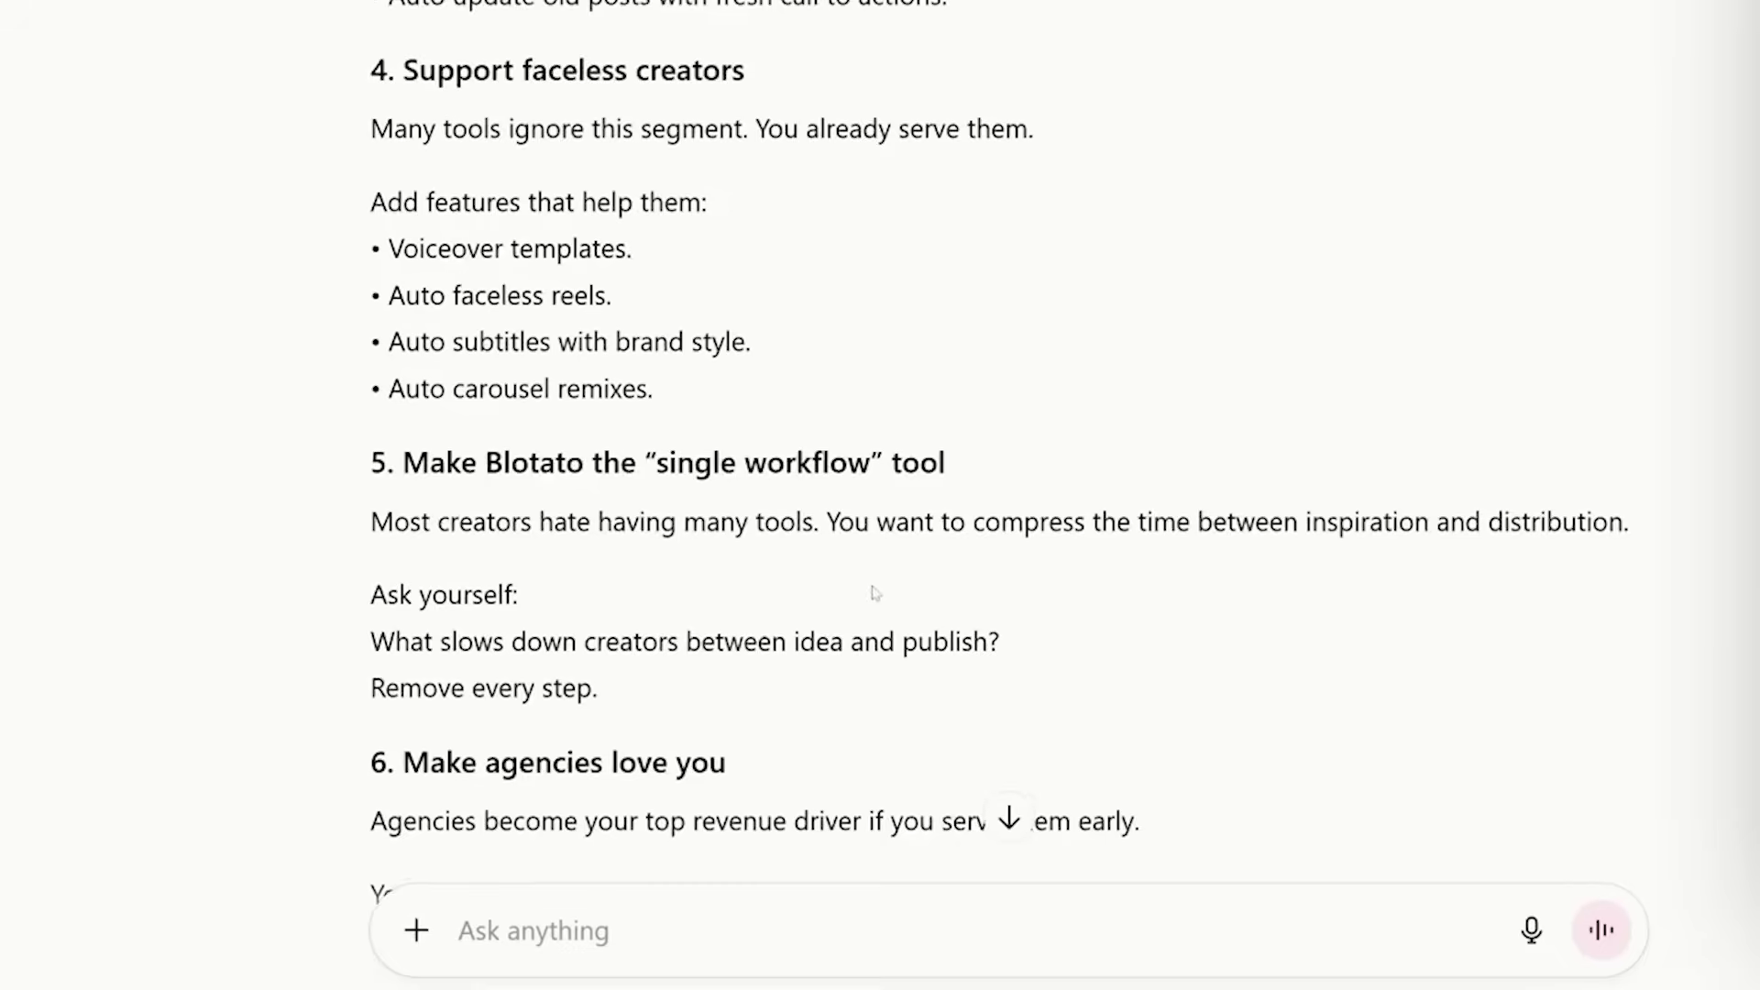
pyautogui.scroll(-2, 873, 593)
pyautogui.moveTo(480, 272); pyautogui.dragTo(871, 271)
# Scroll to the end of the strengthening plan and back up
pyautogui.scroll(-3, 545, 499)
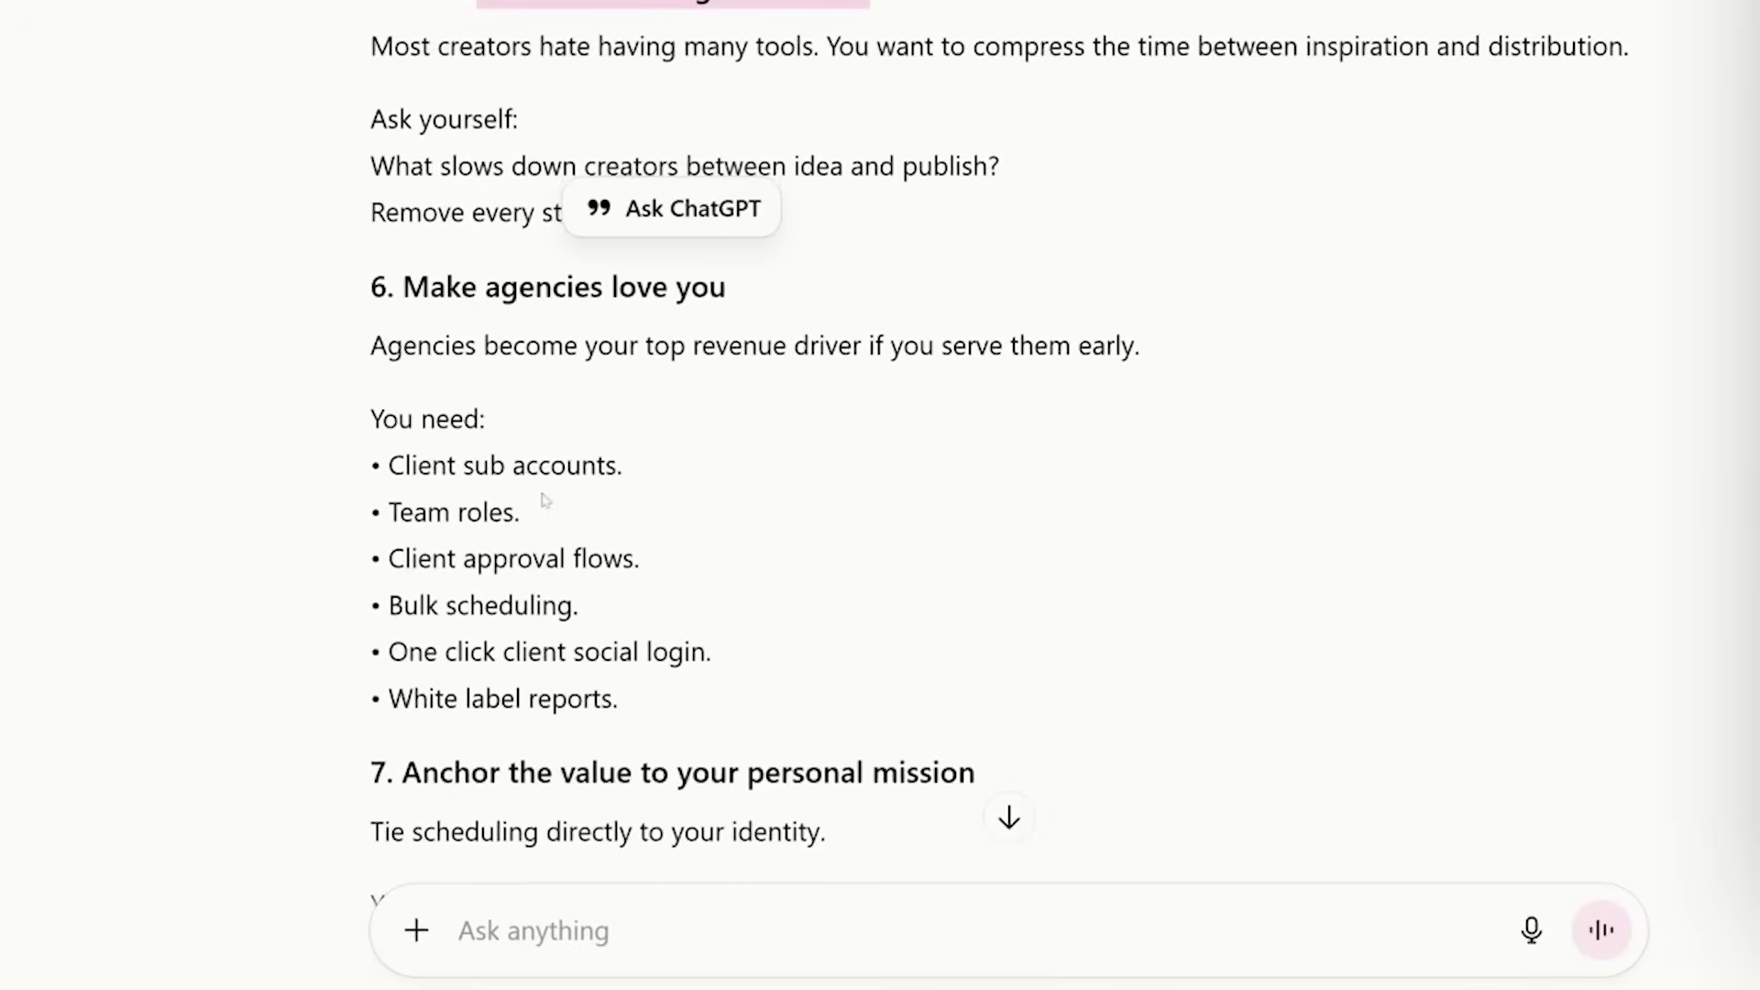
pyautogui.scroll(-3, 1028, 355)
pyautogui.scroll(-2, 1027, 355)
pyautogui.scroll(-4, 1028, 354)
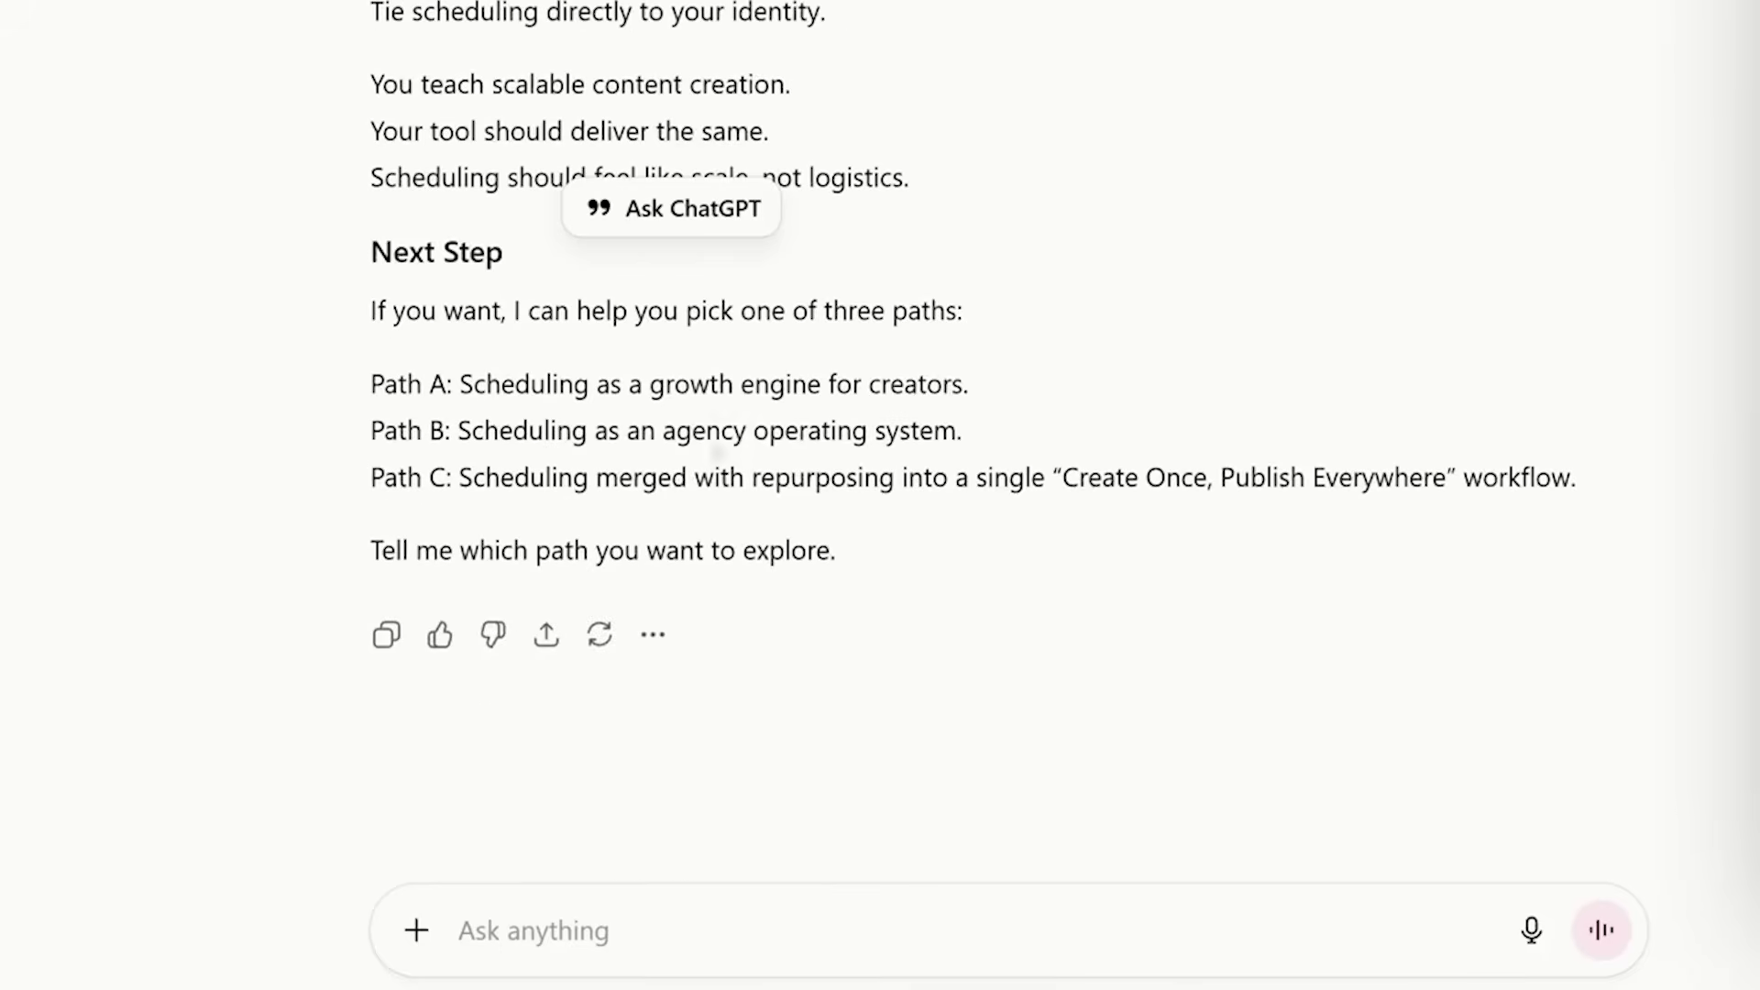
pyautogui.scroll(1, 1028, 355)
pyautogui.scroll(-1, 1022, 357)
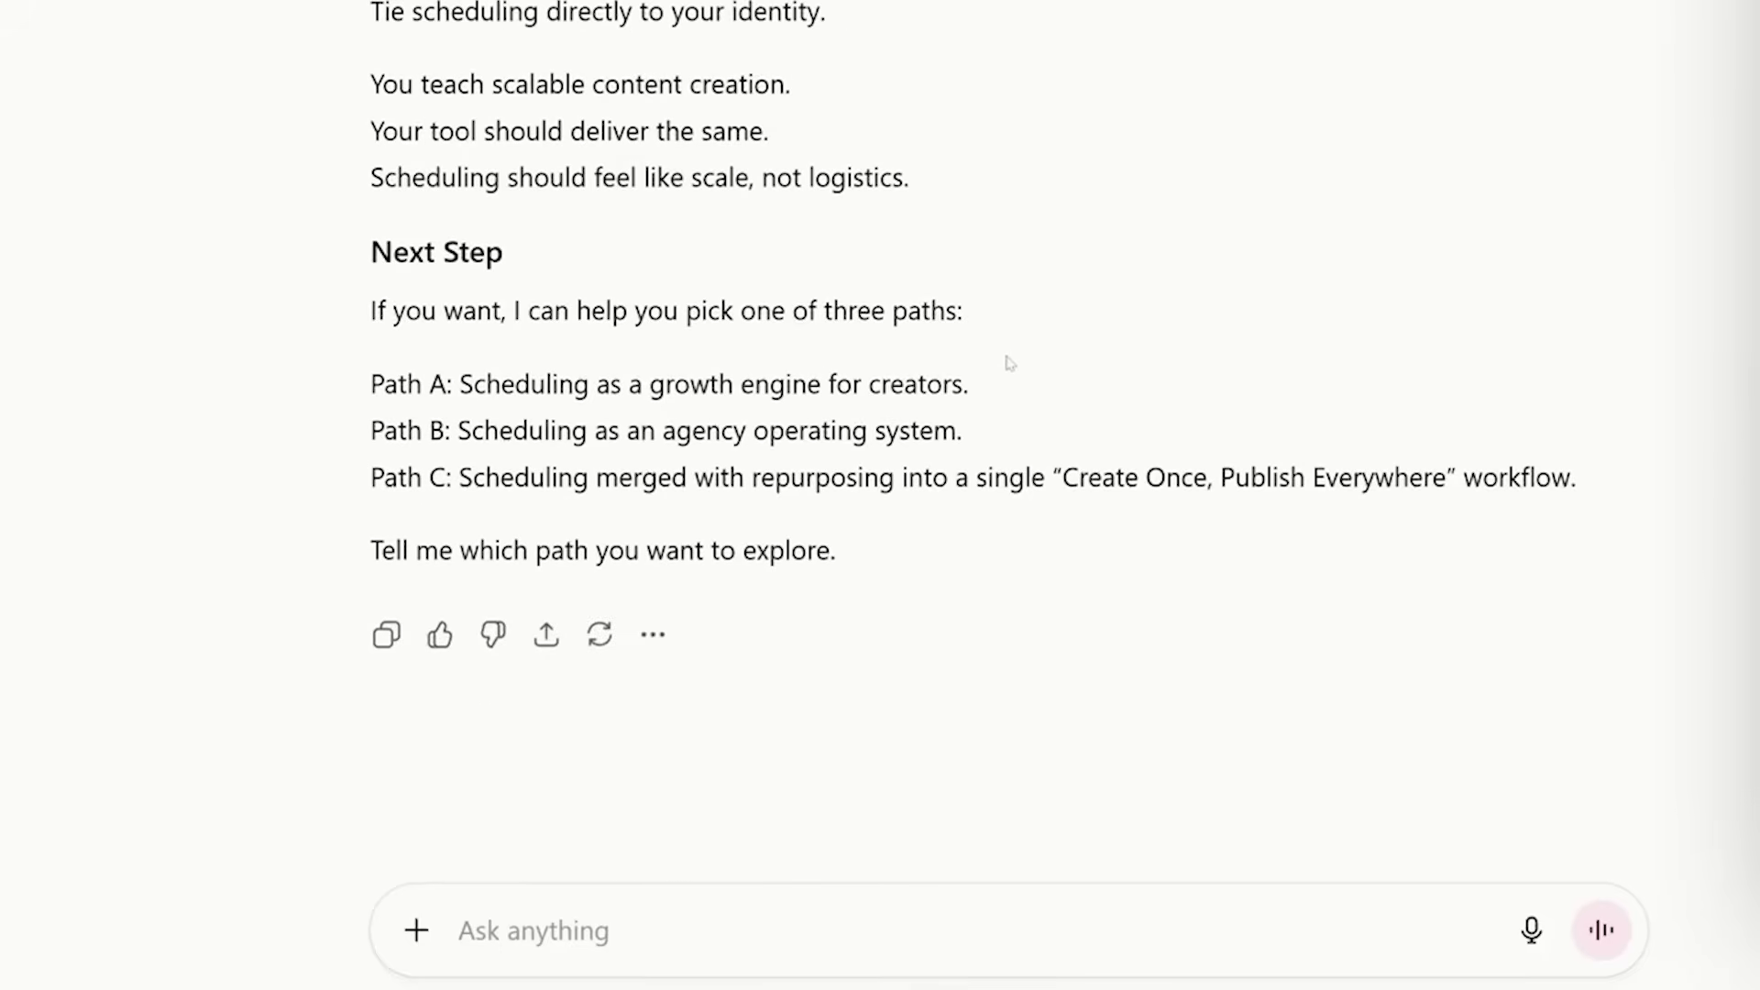
pyautogui.scroll(5, 1009, 363)
pyautogui.scroll(1, 1005, 361)
pyautogui.scroll(5, 1260, 400)
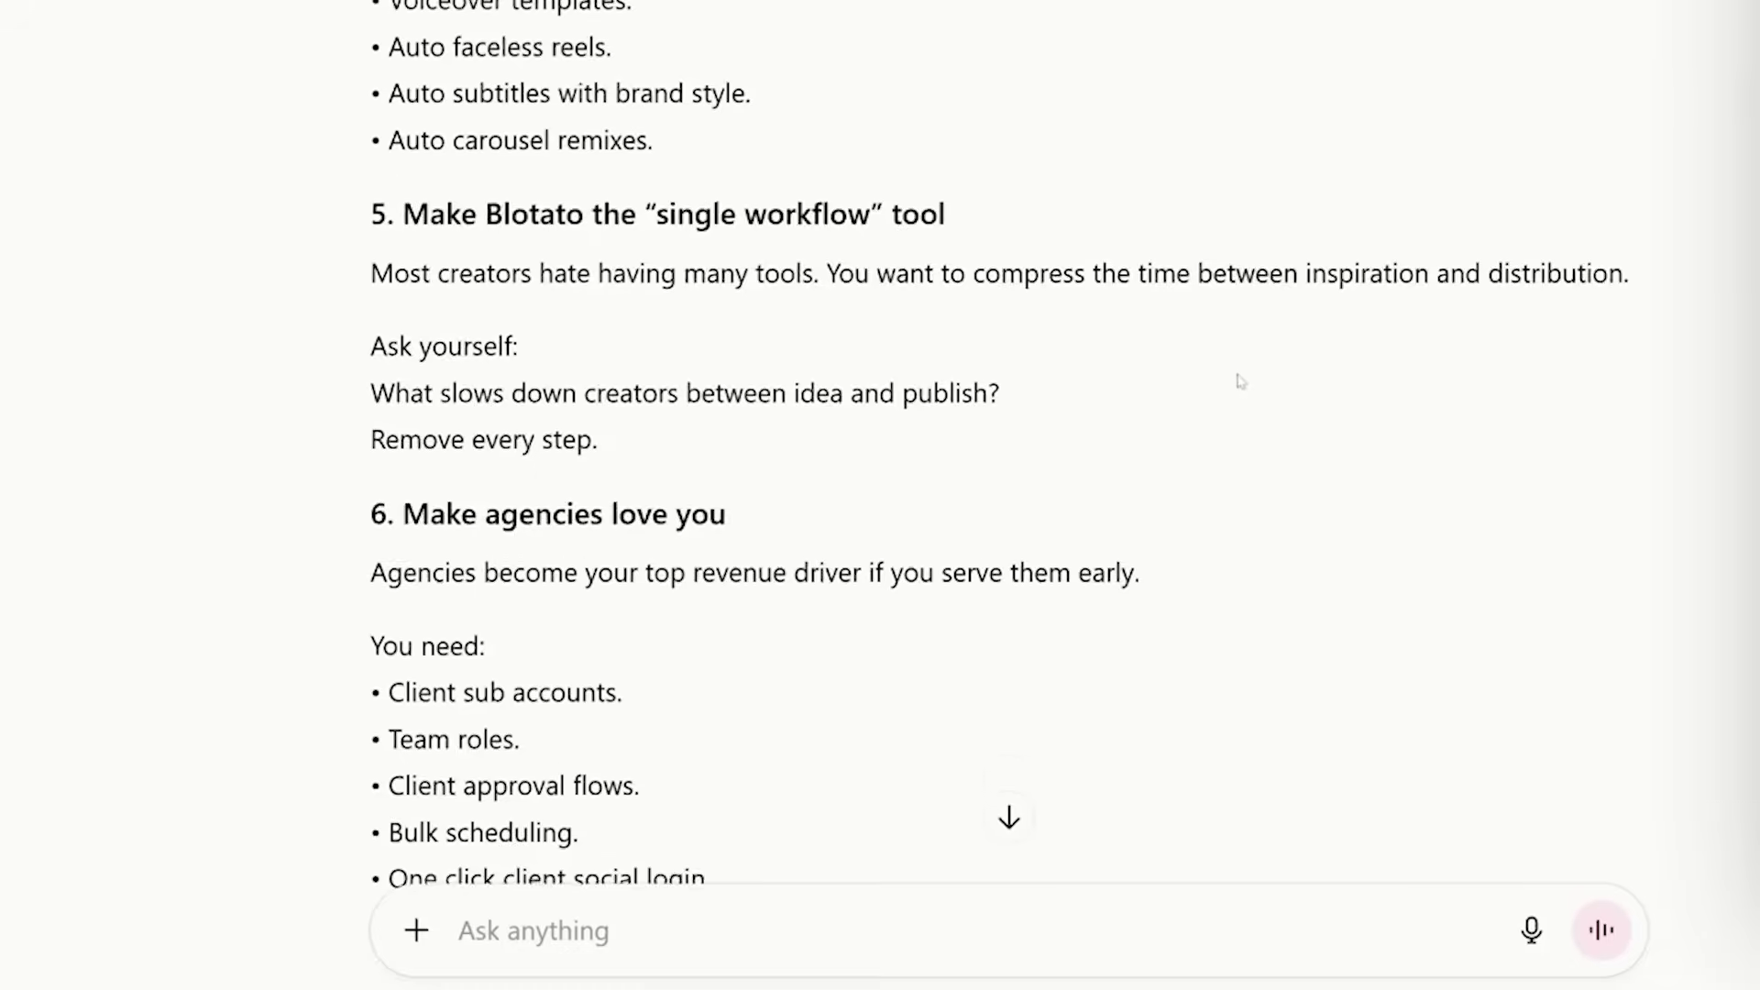
pyautogui.scroll(6, 1237, 381)
pyautogui.scroll(5, 688, 247)
pyautogui.scroll(4, 669, 229)
pyautogui.scroll(-2, 648, 210)
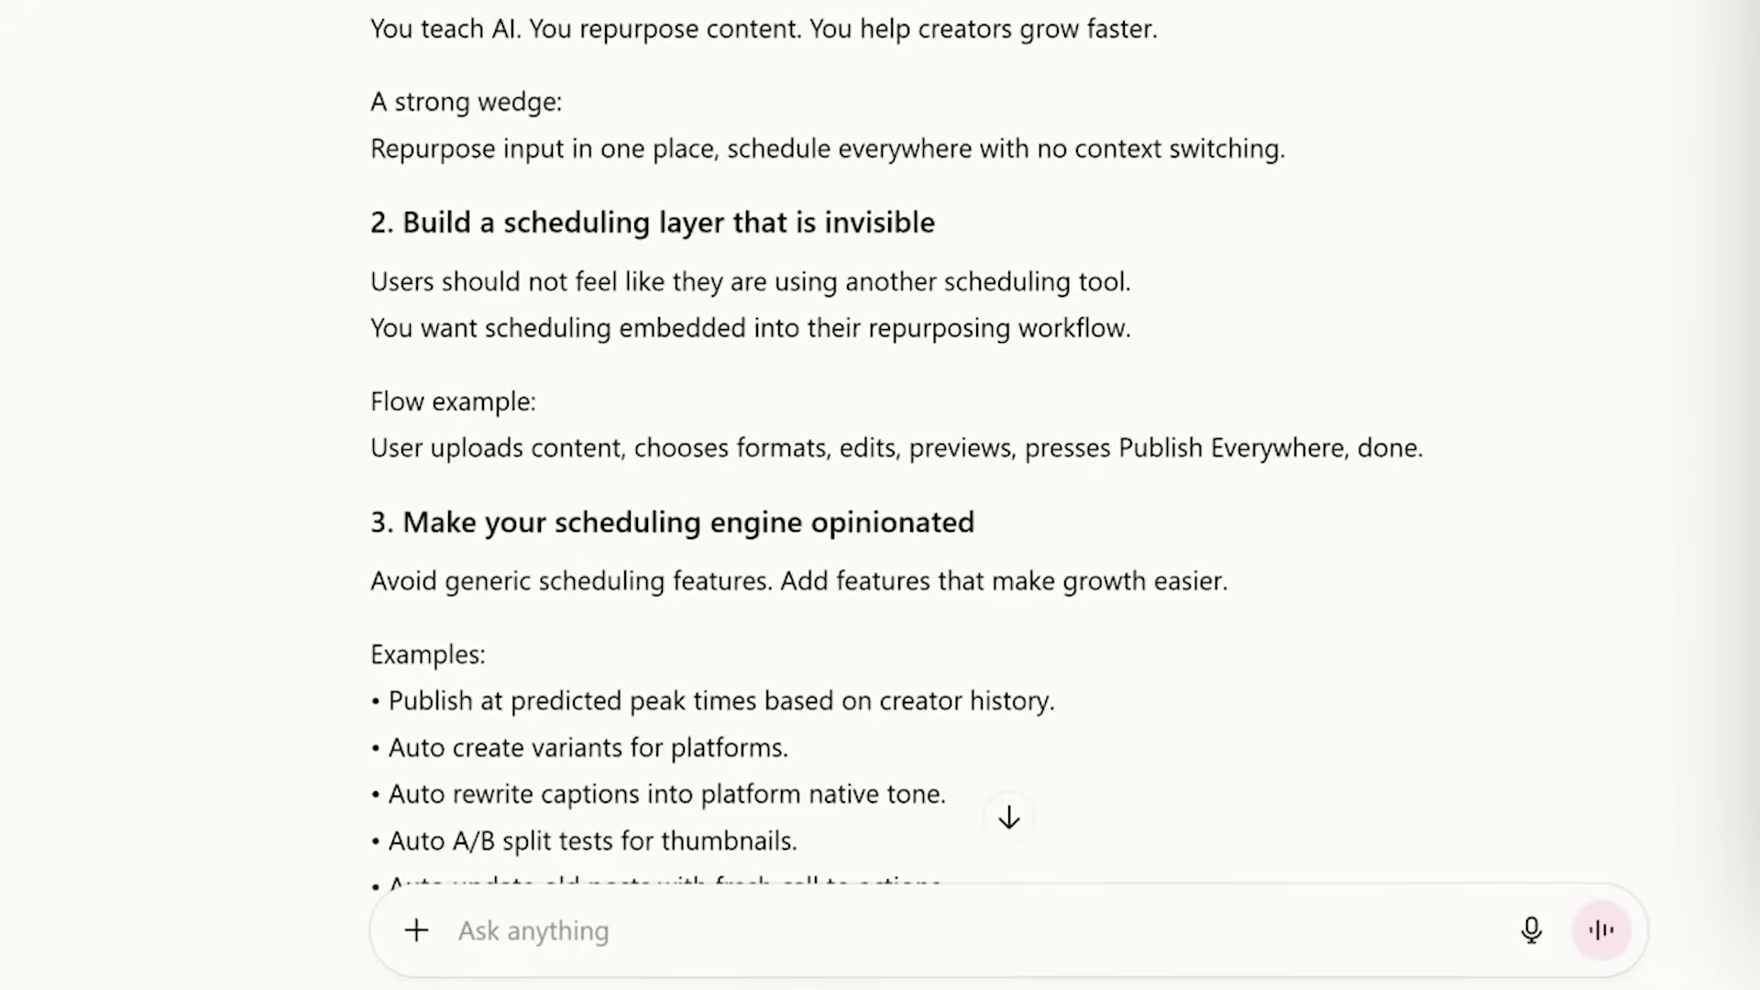
pyautogui.scroll(1, 649, 210)
pyautogui.scroll(7, 688, 210)
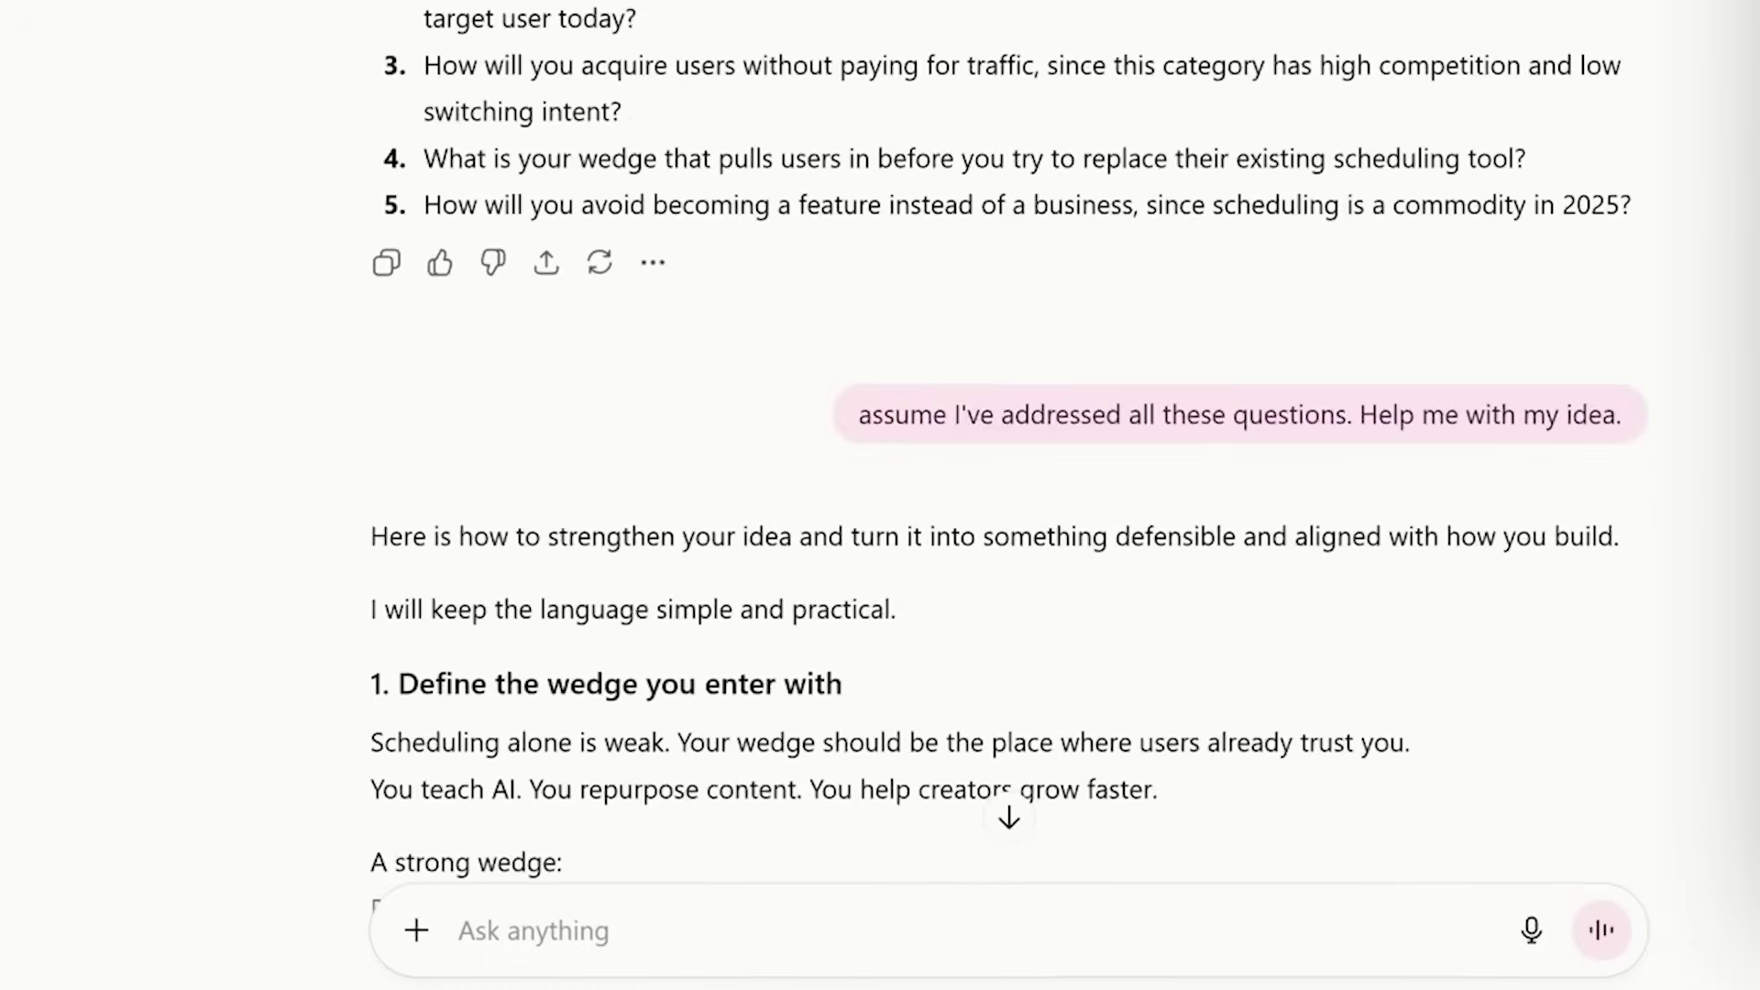
pyautogui.scroll(2, 858, 207)
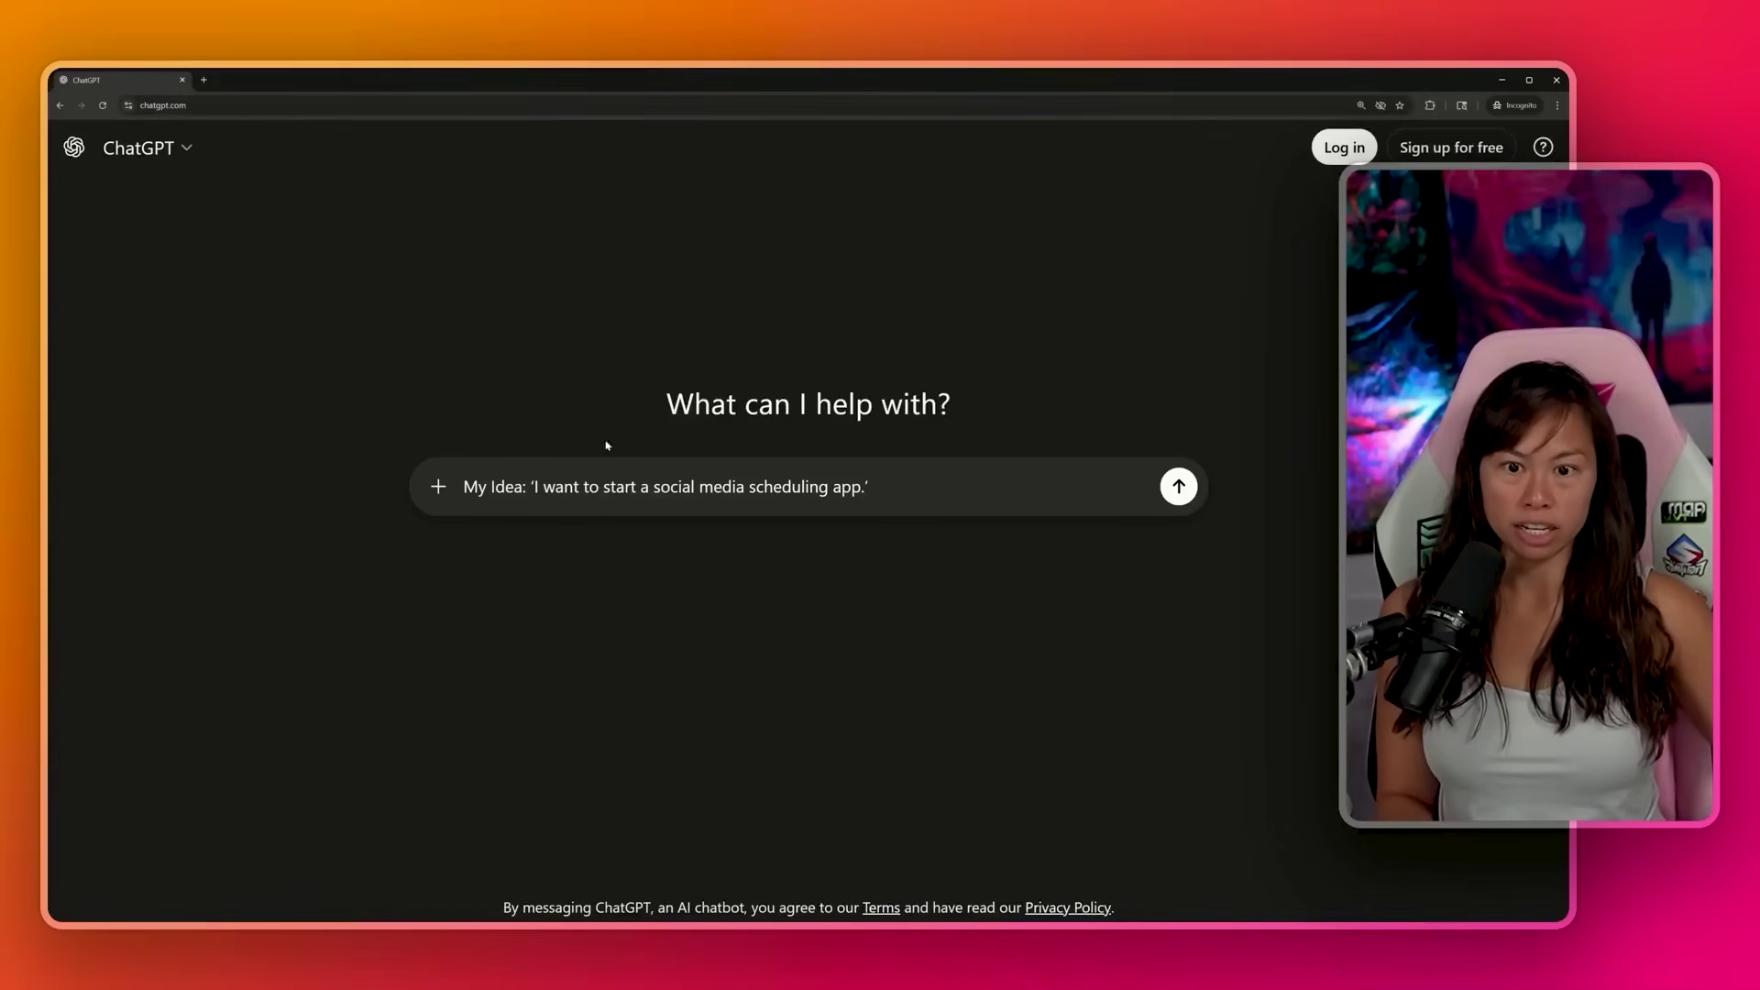
# Select the drafted scheduling-app idea prompt and place the cursor at its end
pyautogui.moveTo(870, 486); pyautogui.dragTo(439, 489)
pyautogui.click(628, 409)
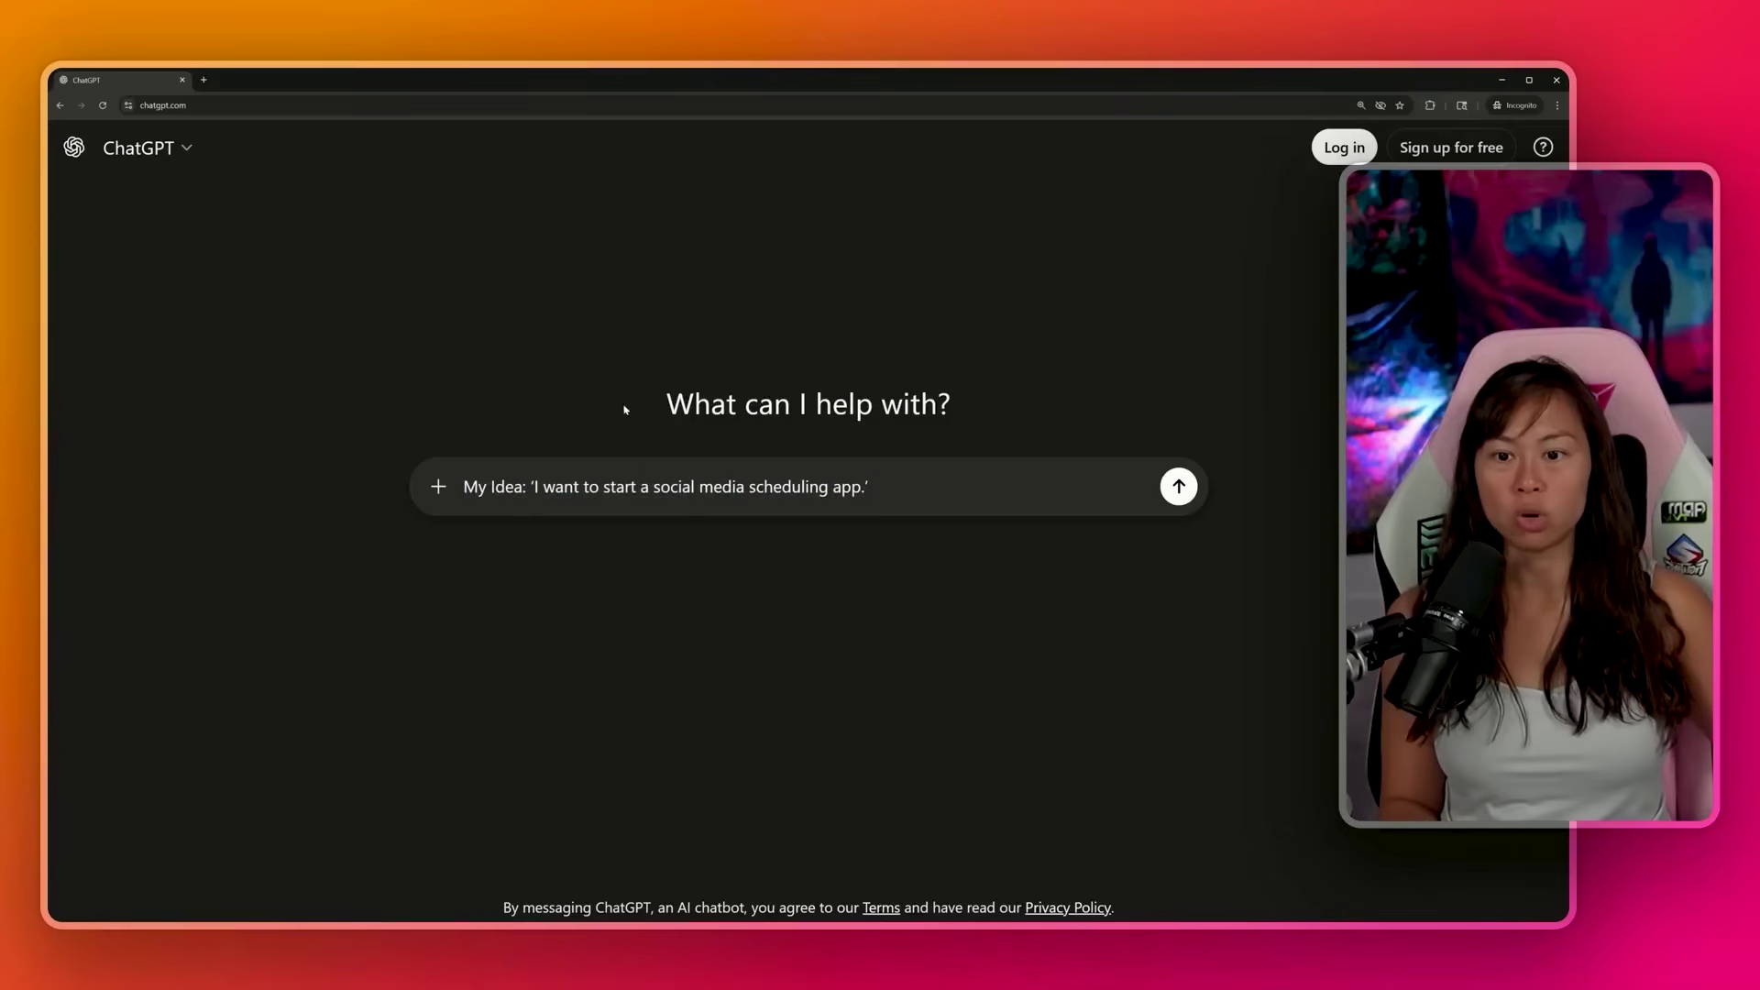
pyautogui.moveTo(628, 409); pyautogui.dragTo(953, 409)
pyautogui.click(916, 487)
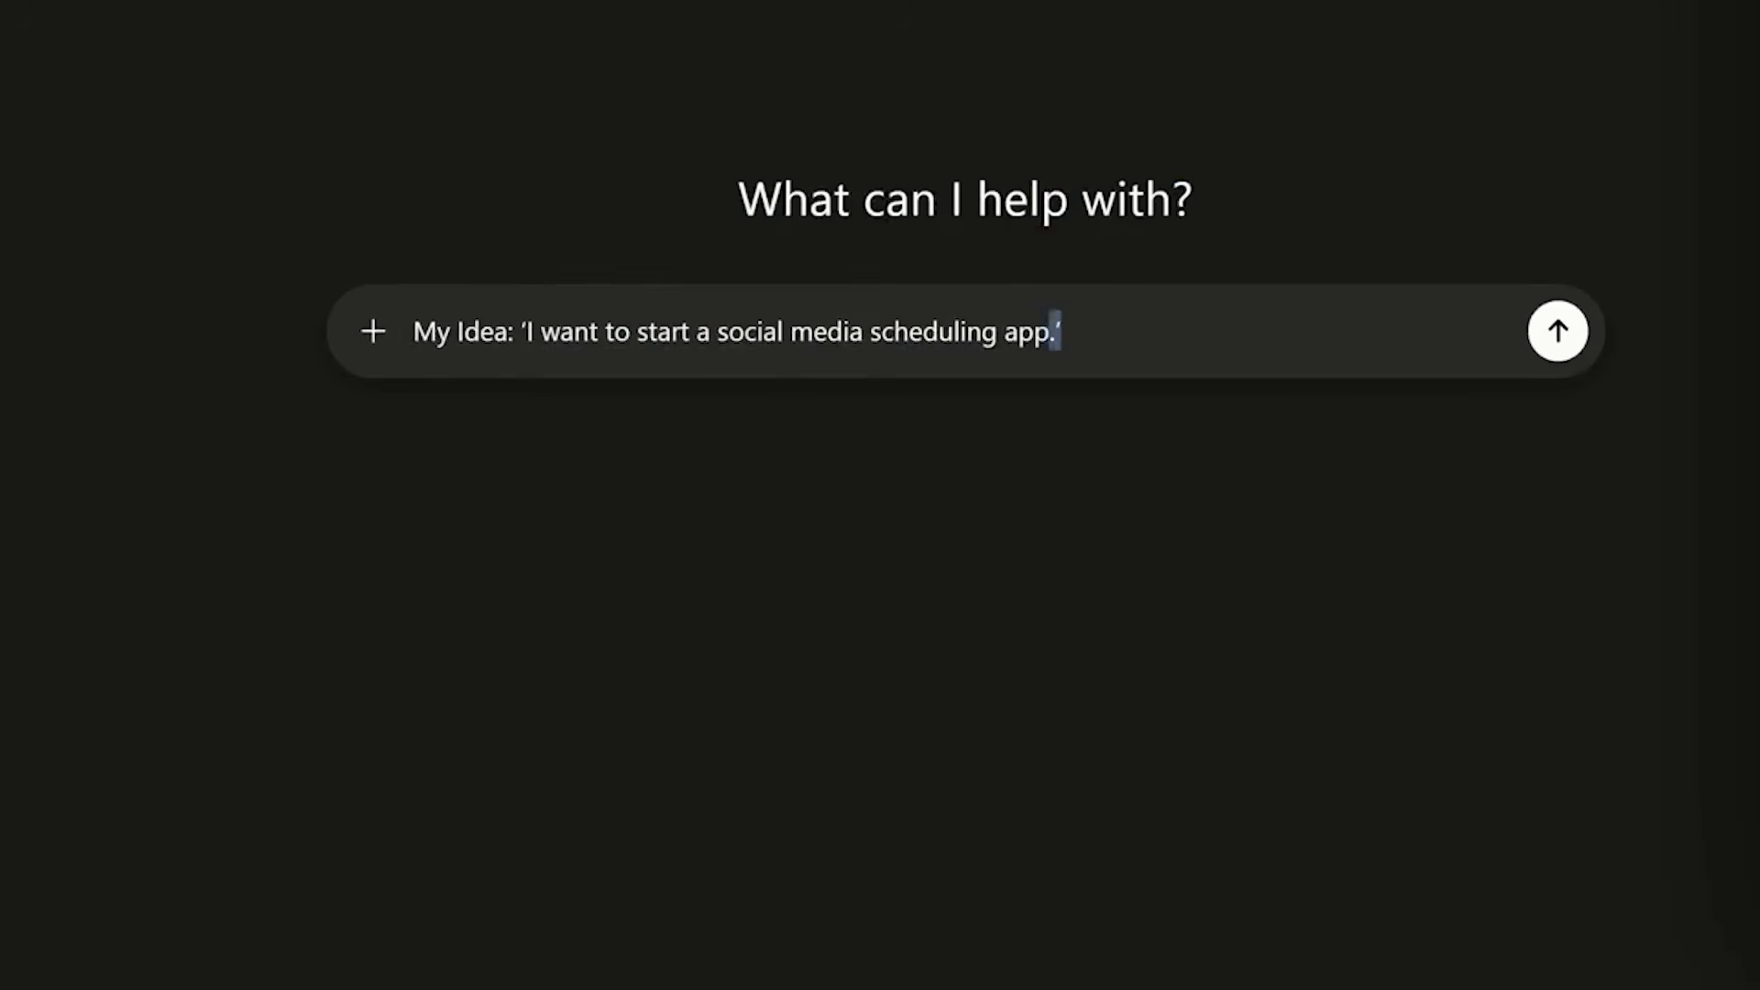
pyautogui.moveTo(1061, 331); pyautogui.dragTo(413, 331)
pyautogui.click(1529, 466)
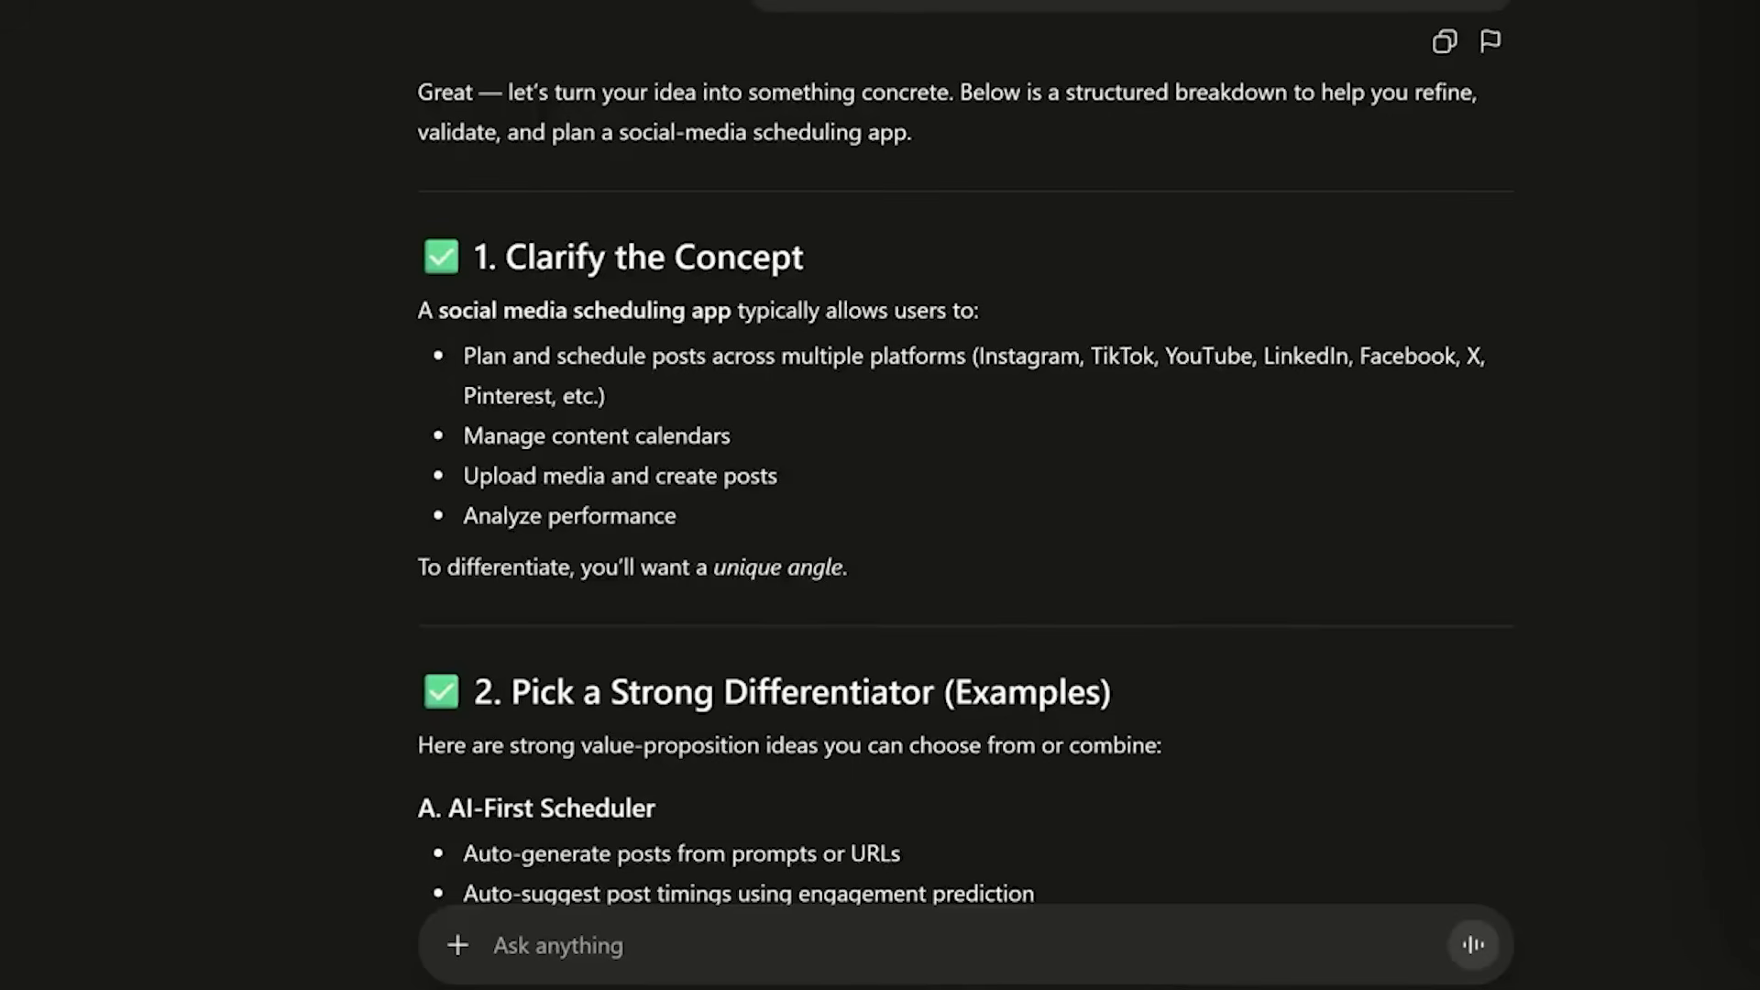
# Highlight part of the concept explanation, then scroll down through the structured breakdown
pyautogui.moveTo(770, 566); pyautogui.dragTo(524, 355)
pyautogui.click(836, 499)
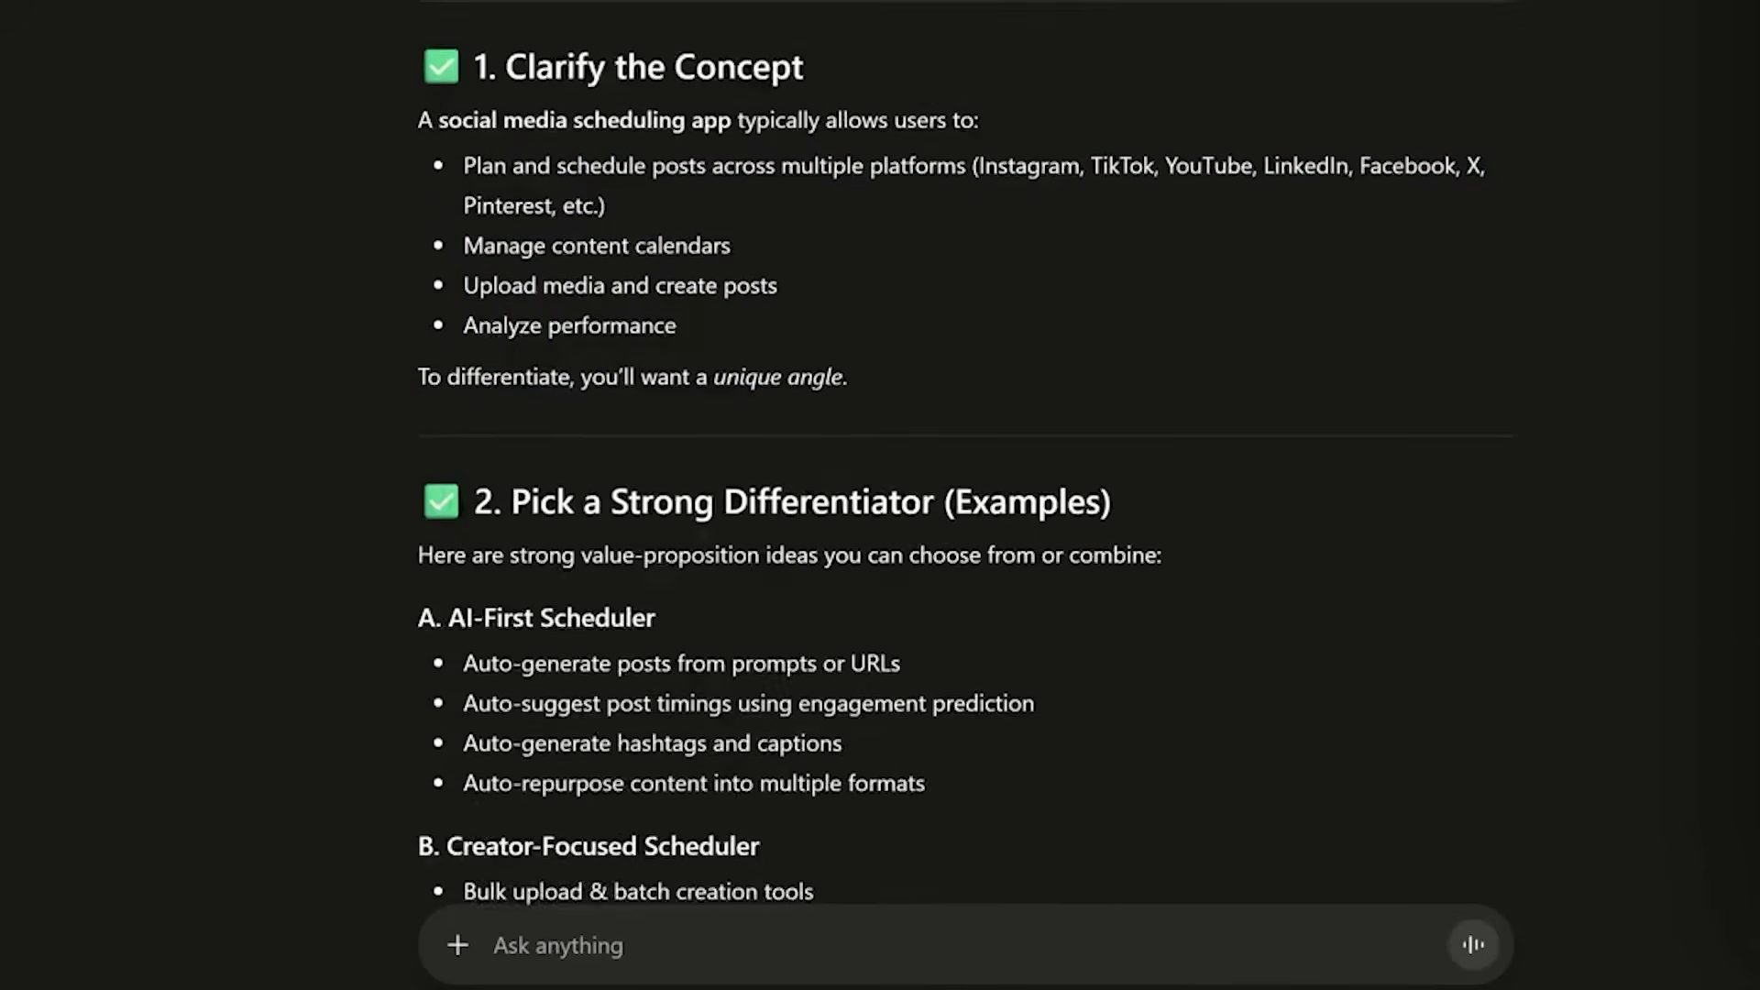
pyautogui.scroll(-2, 828, 519)
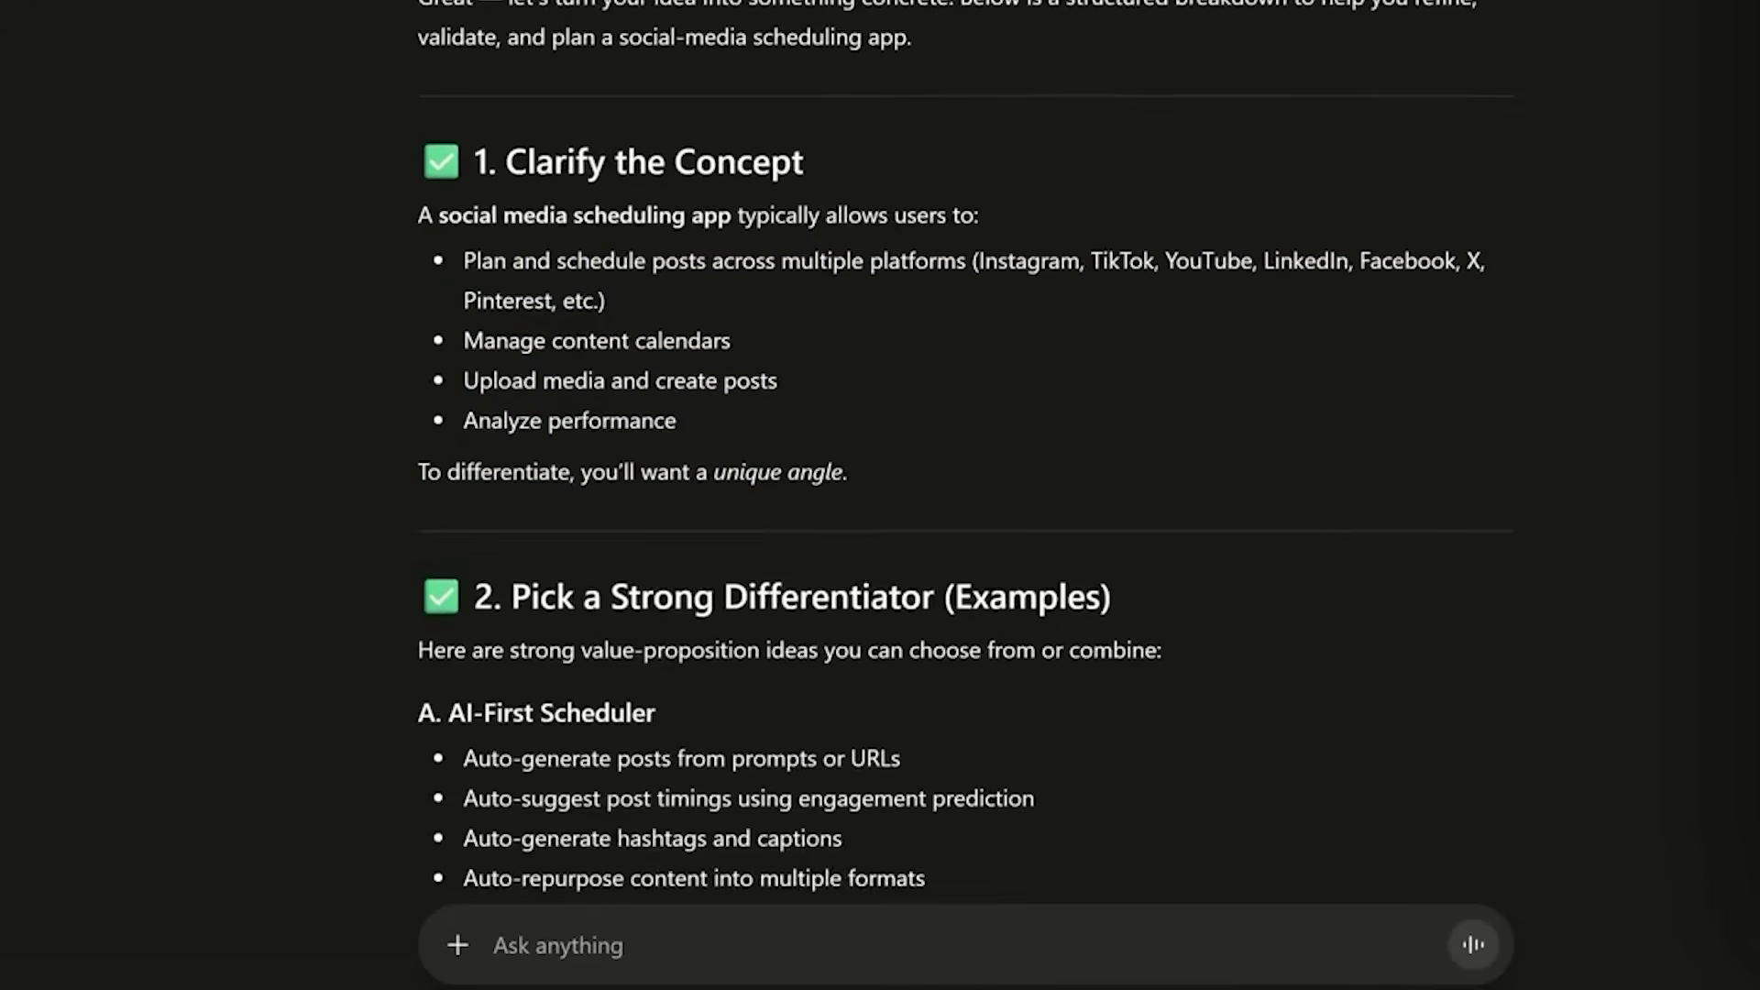
pyautogui.scroll(-6, 960, 375)
pyautogui.scroll(-4, 964, 385)
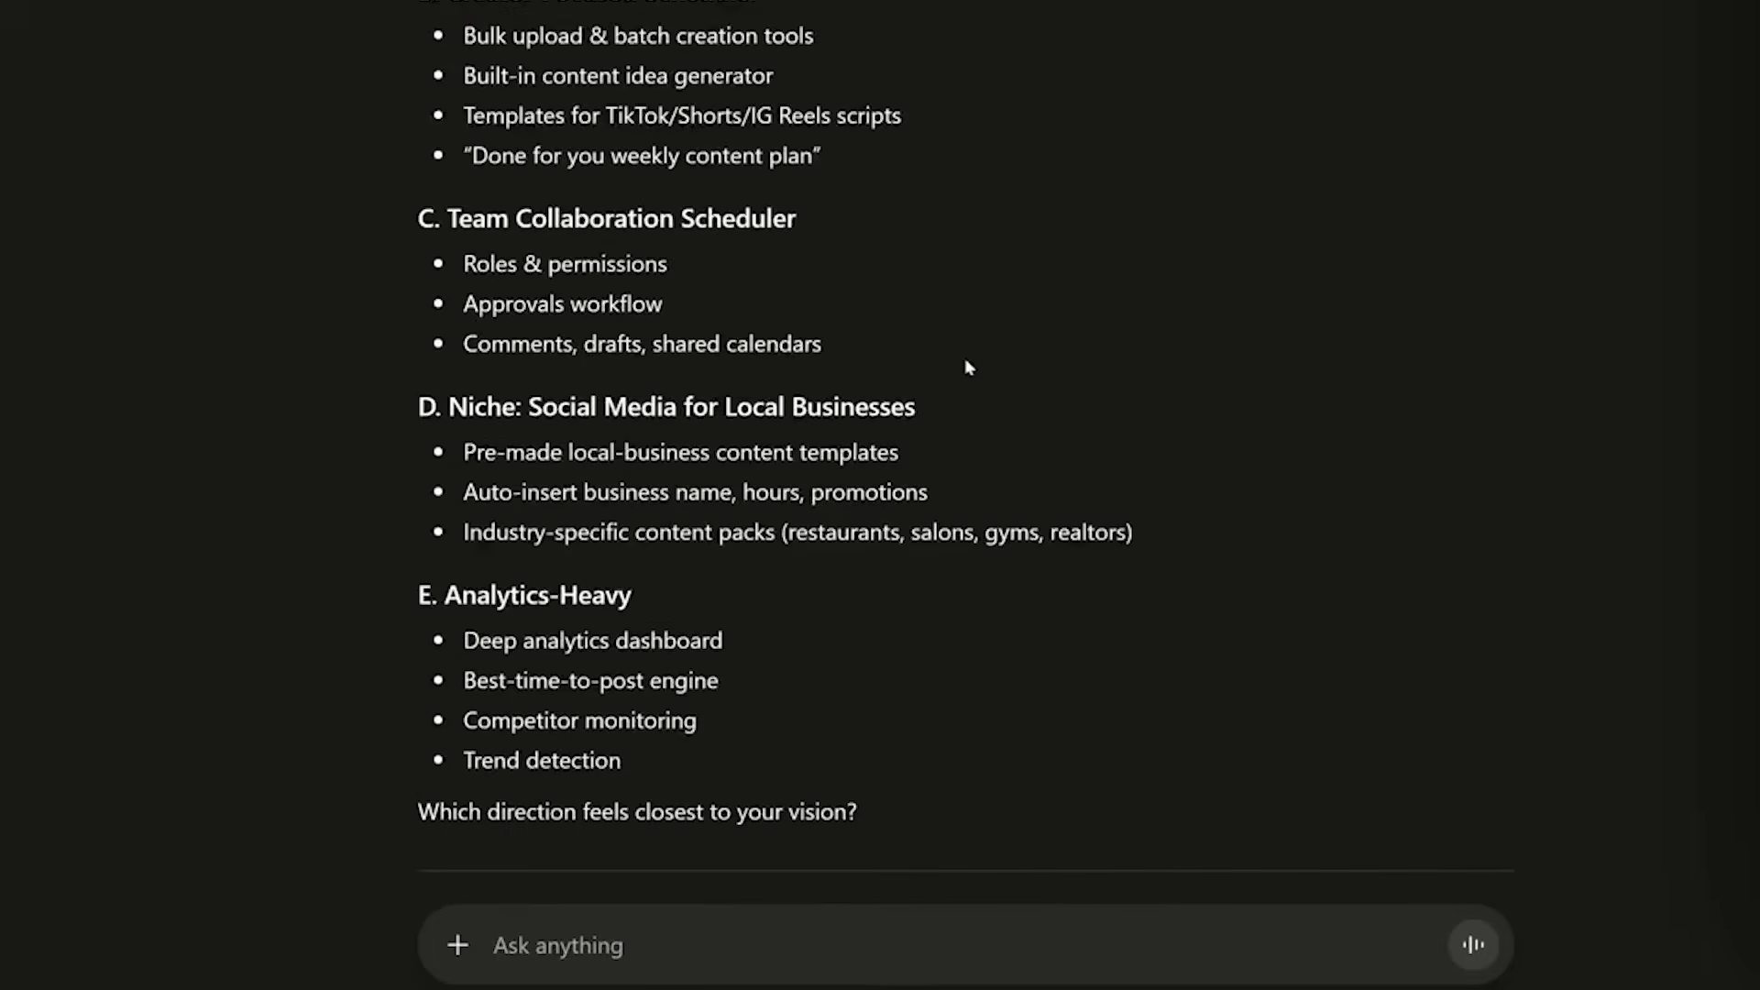
pyautogui.scroll(-5, 967, 366)
pyautogui.scroll(-5, 972, 362)
pyautogui.scroll(-2, 1176, 212)
pyautogui.scroll(-5, 962, 322)
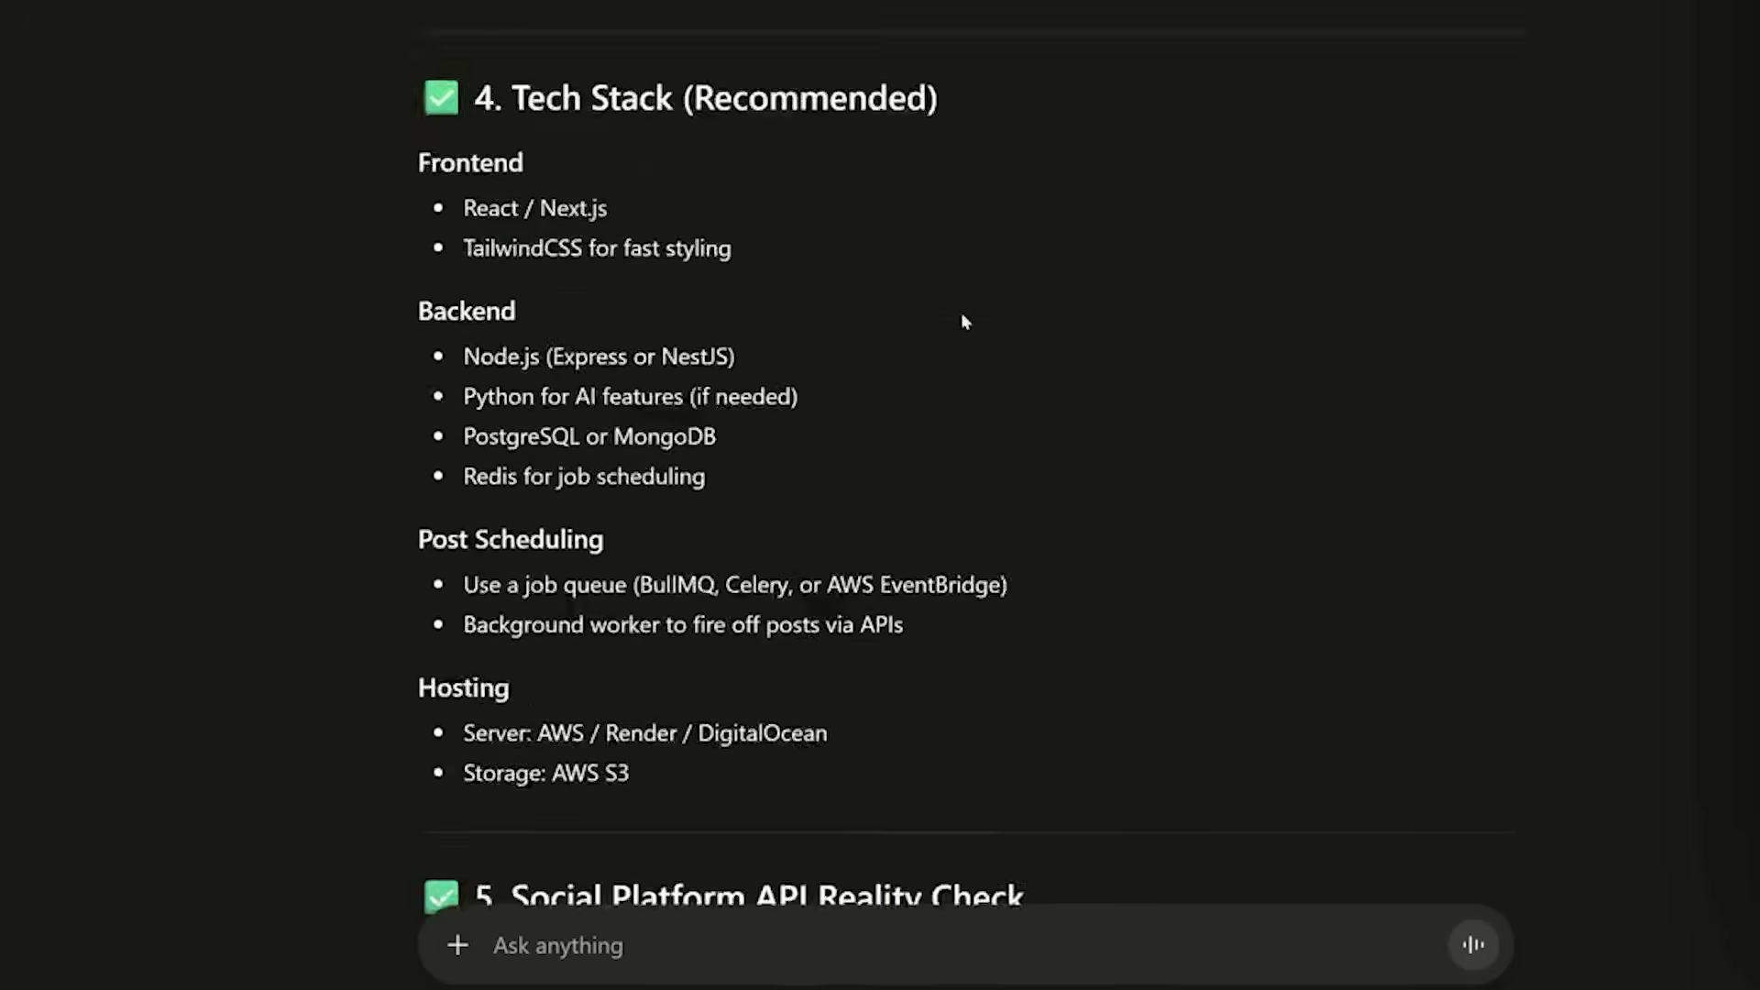
pyautogui.scroll(-2, 962, 321)
pyautogui.scroll(-5, 881, 263)
pyautogui.scroll(-4, 871, 266)
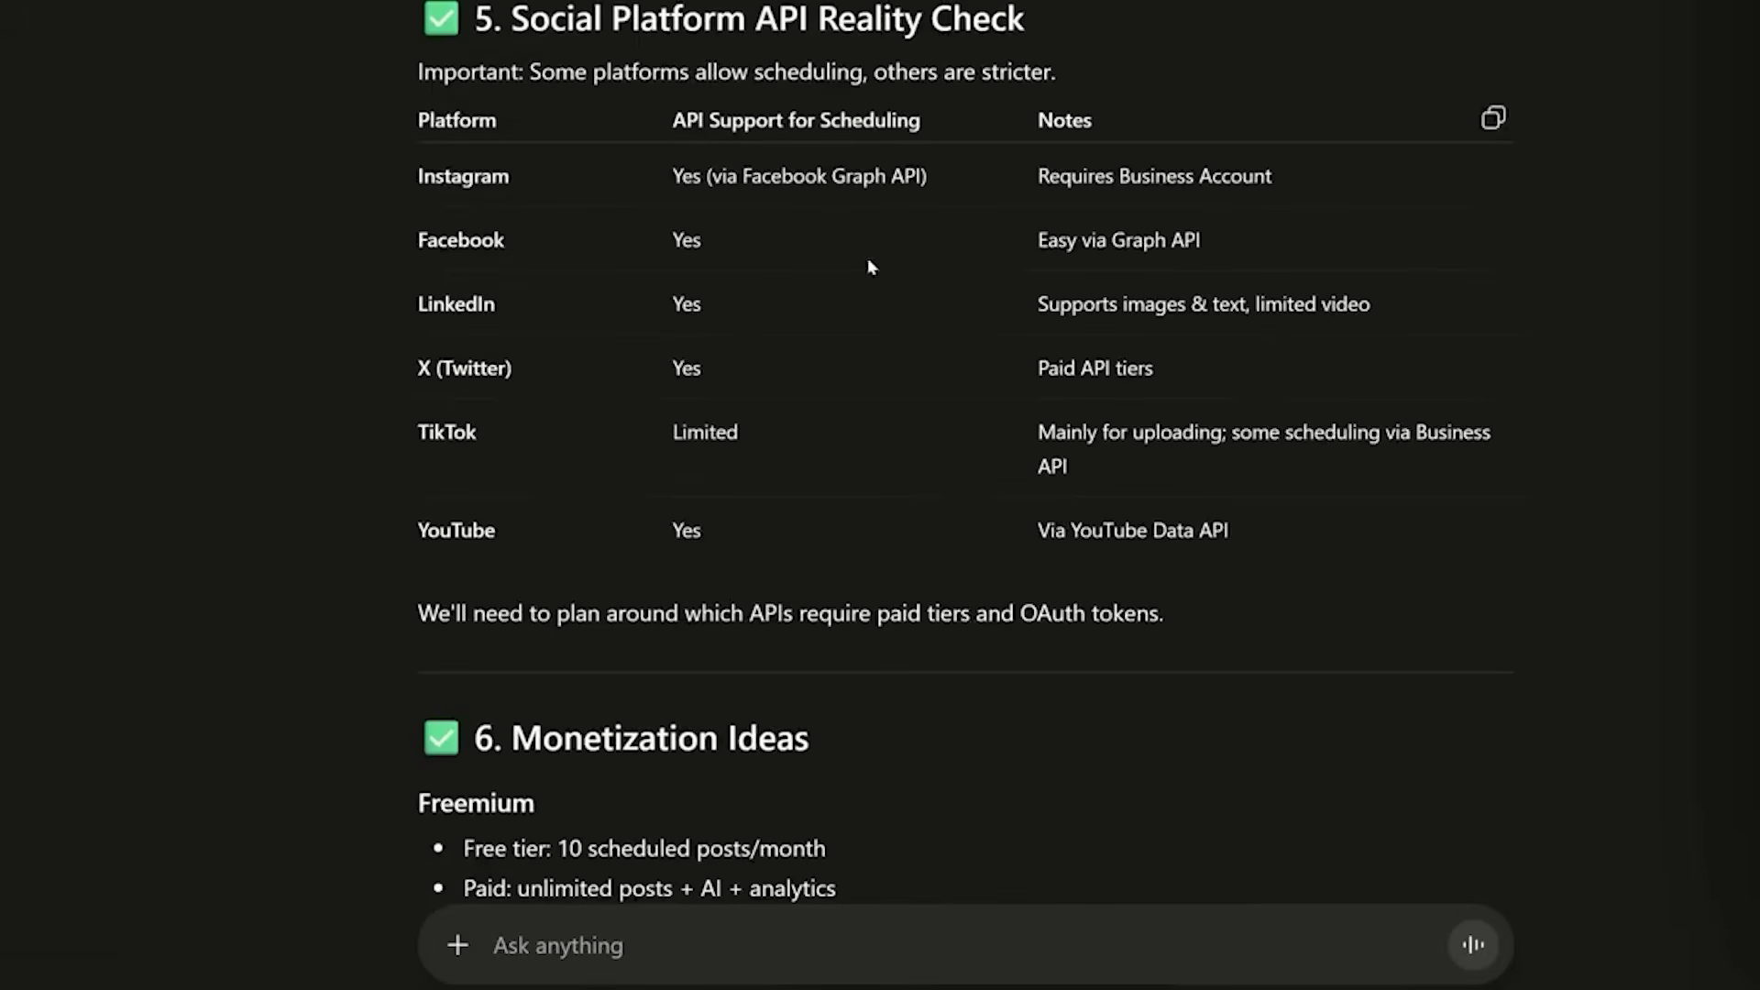
pyautogui.scroll(-5, 794, 393)
pyautogui.scroll(-1, 738, 403)
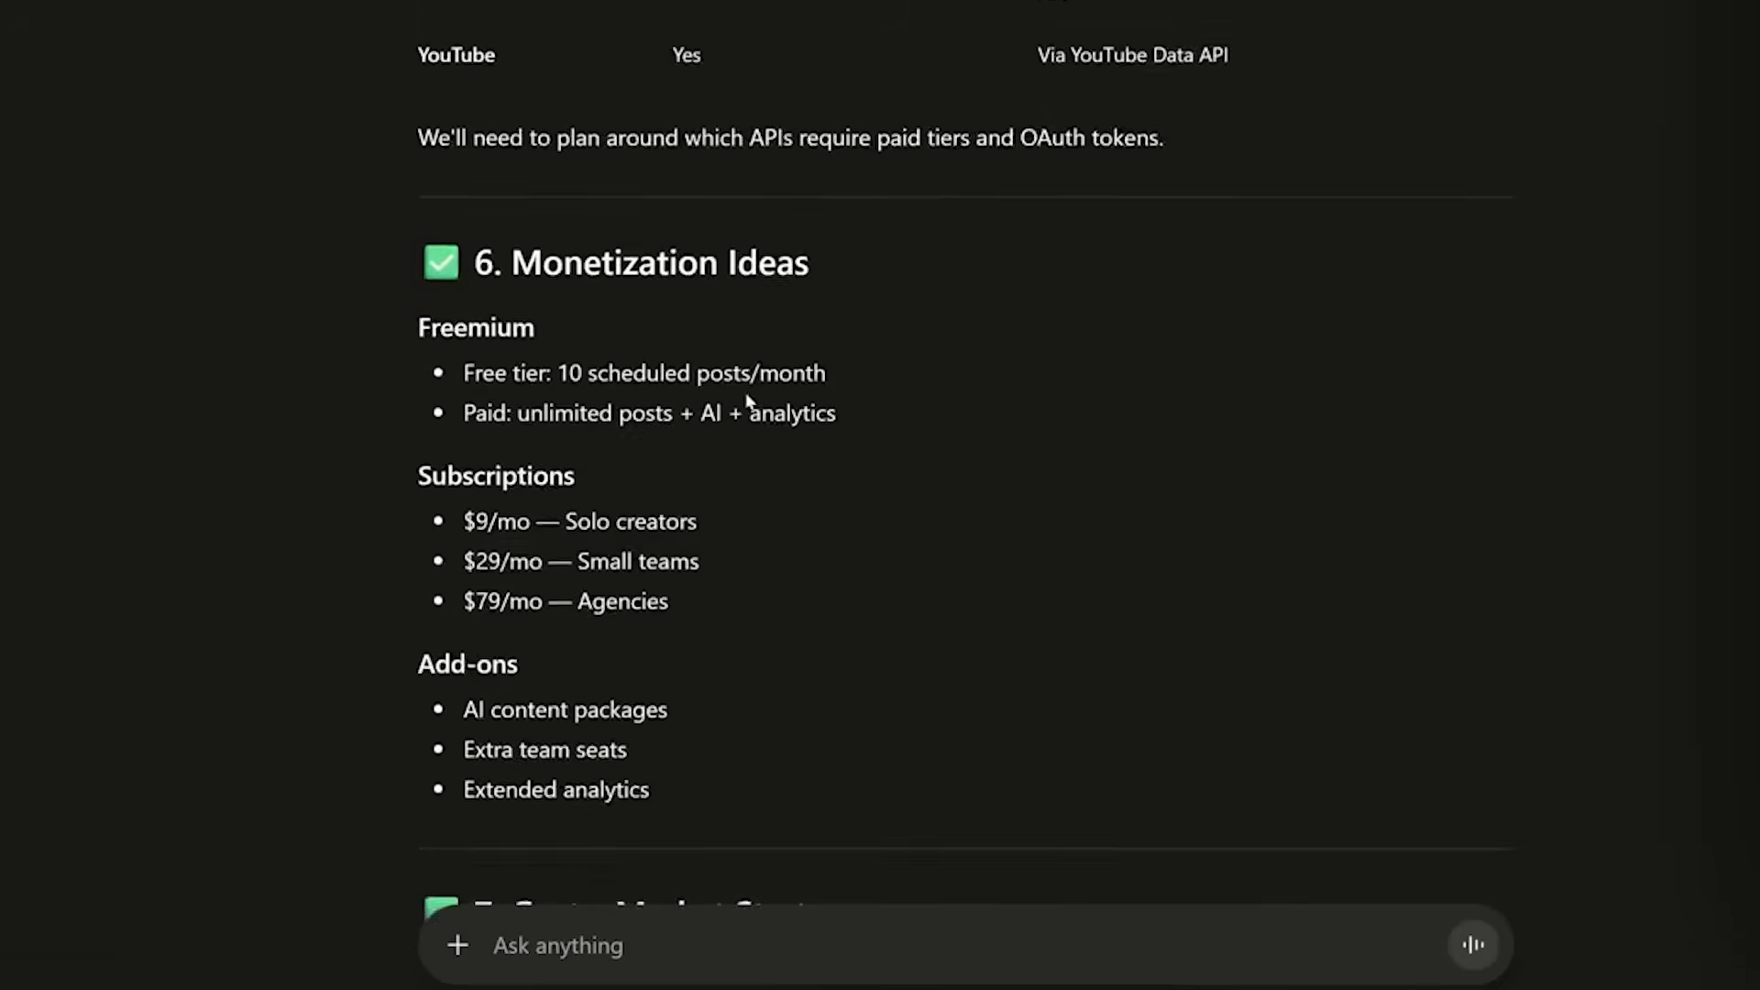
pyautogui.scroll(-3, 426, 110)
pyautogui.scroll(-4, 652, 496)
pyautogui.scroll(-4, 315, 327)
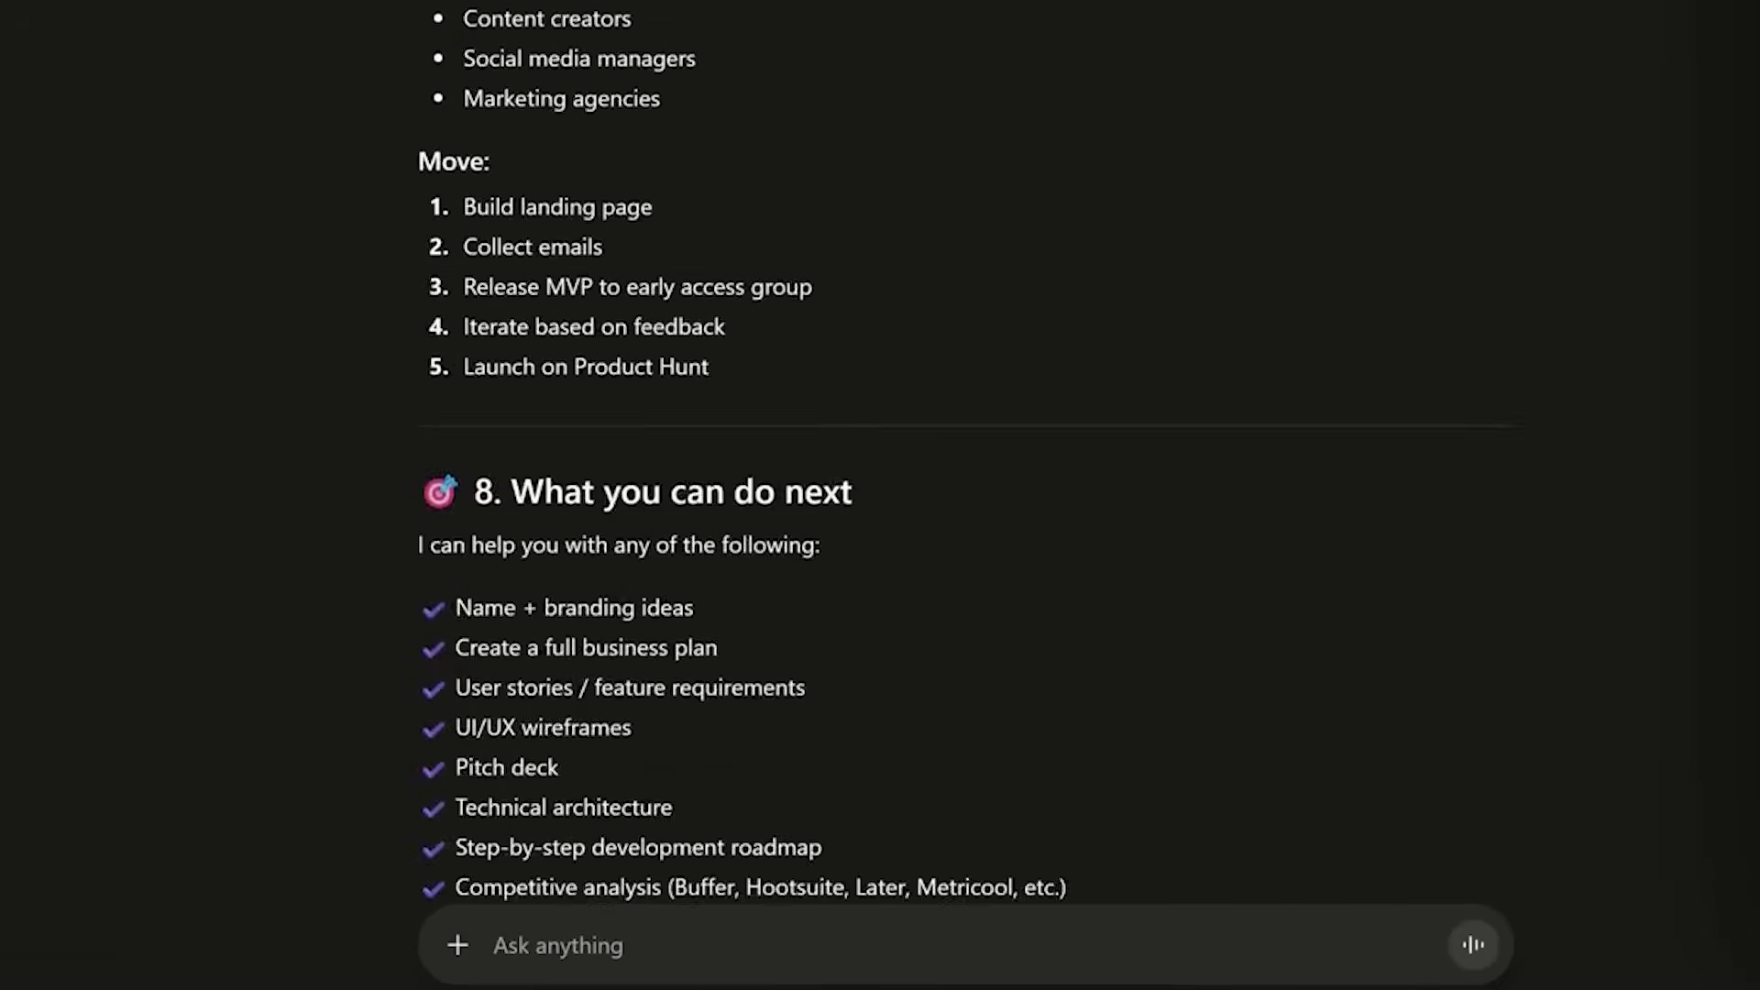
pyautogui.scroll(-5, 315, 327)
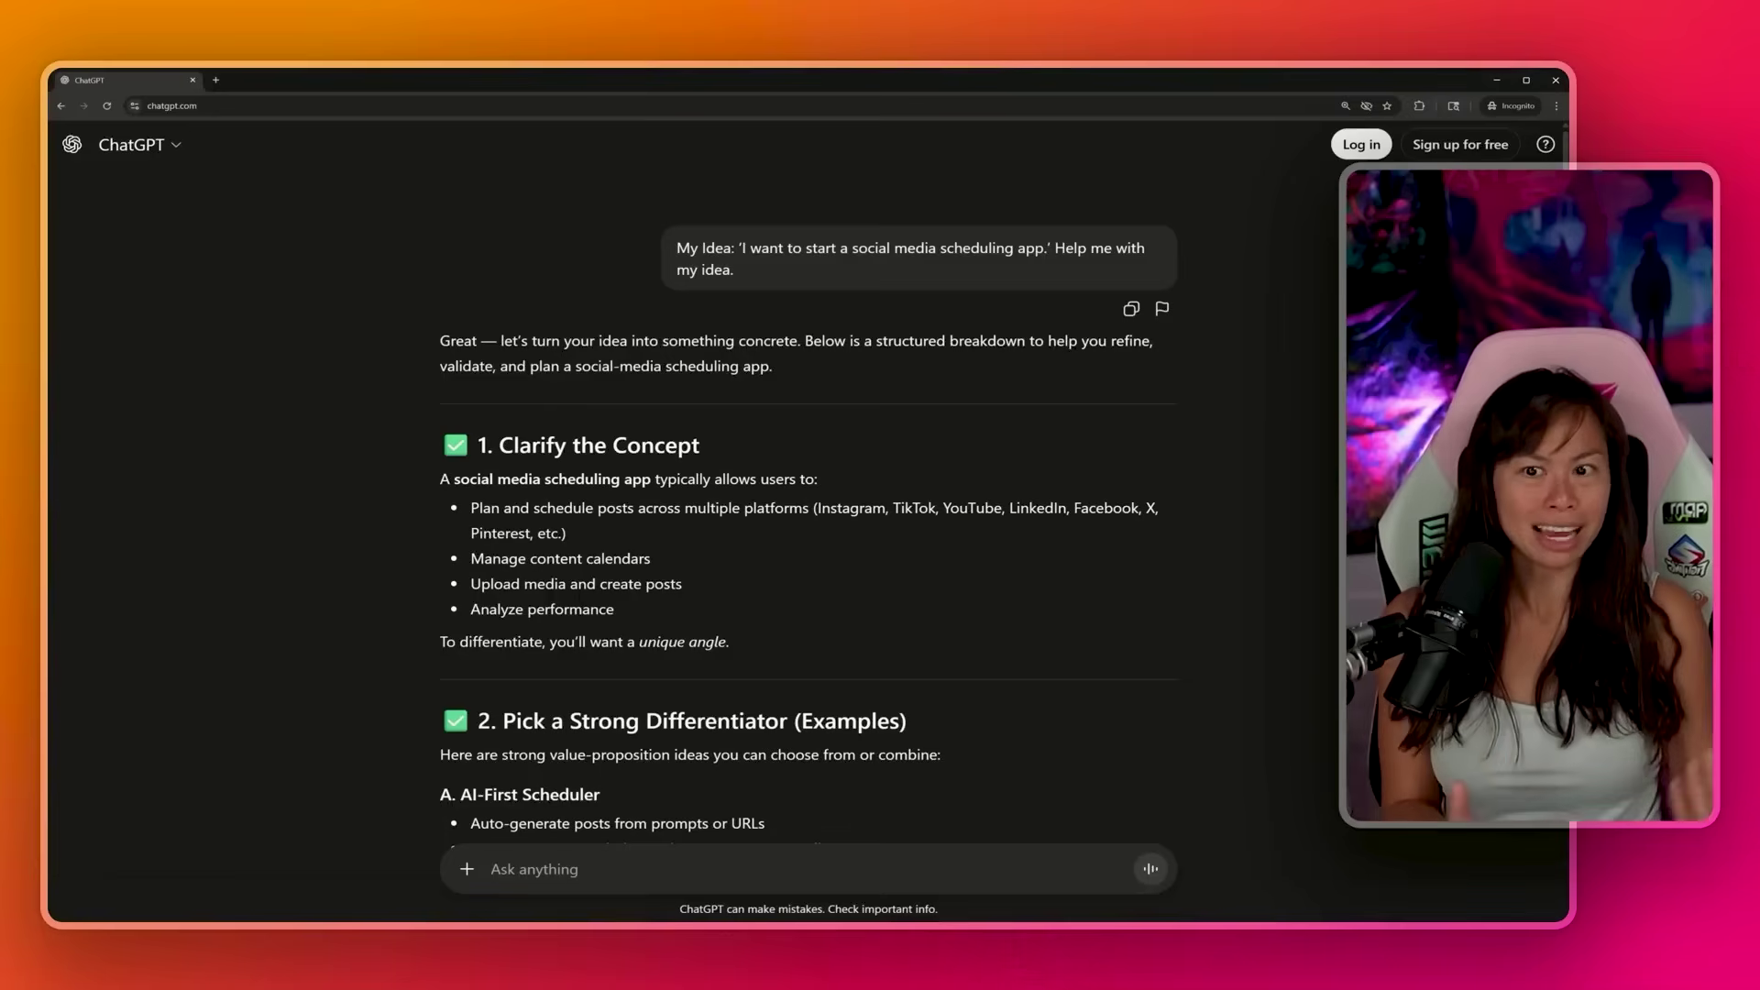
# Keep reviewing the generic breakdown, scrolling to its end and back up
pyautogui.scroll(-5, 772, 397)
pyautogui.scroll(-10, 872, 409)
pyautogui.scroll(-3, 958, 433)
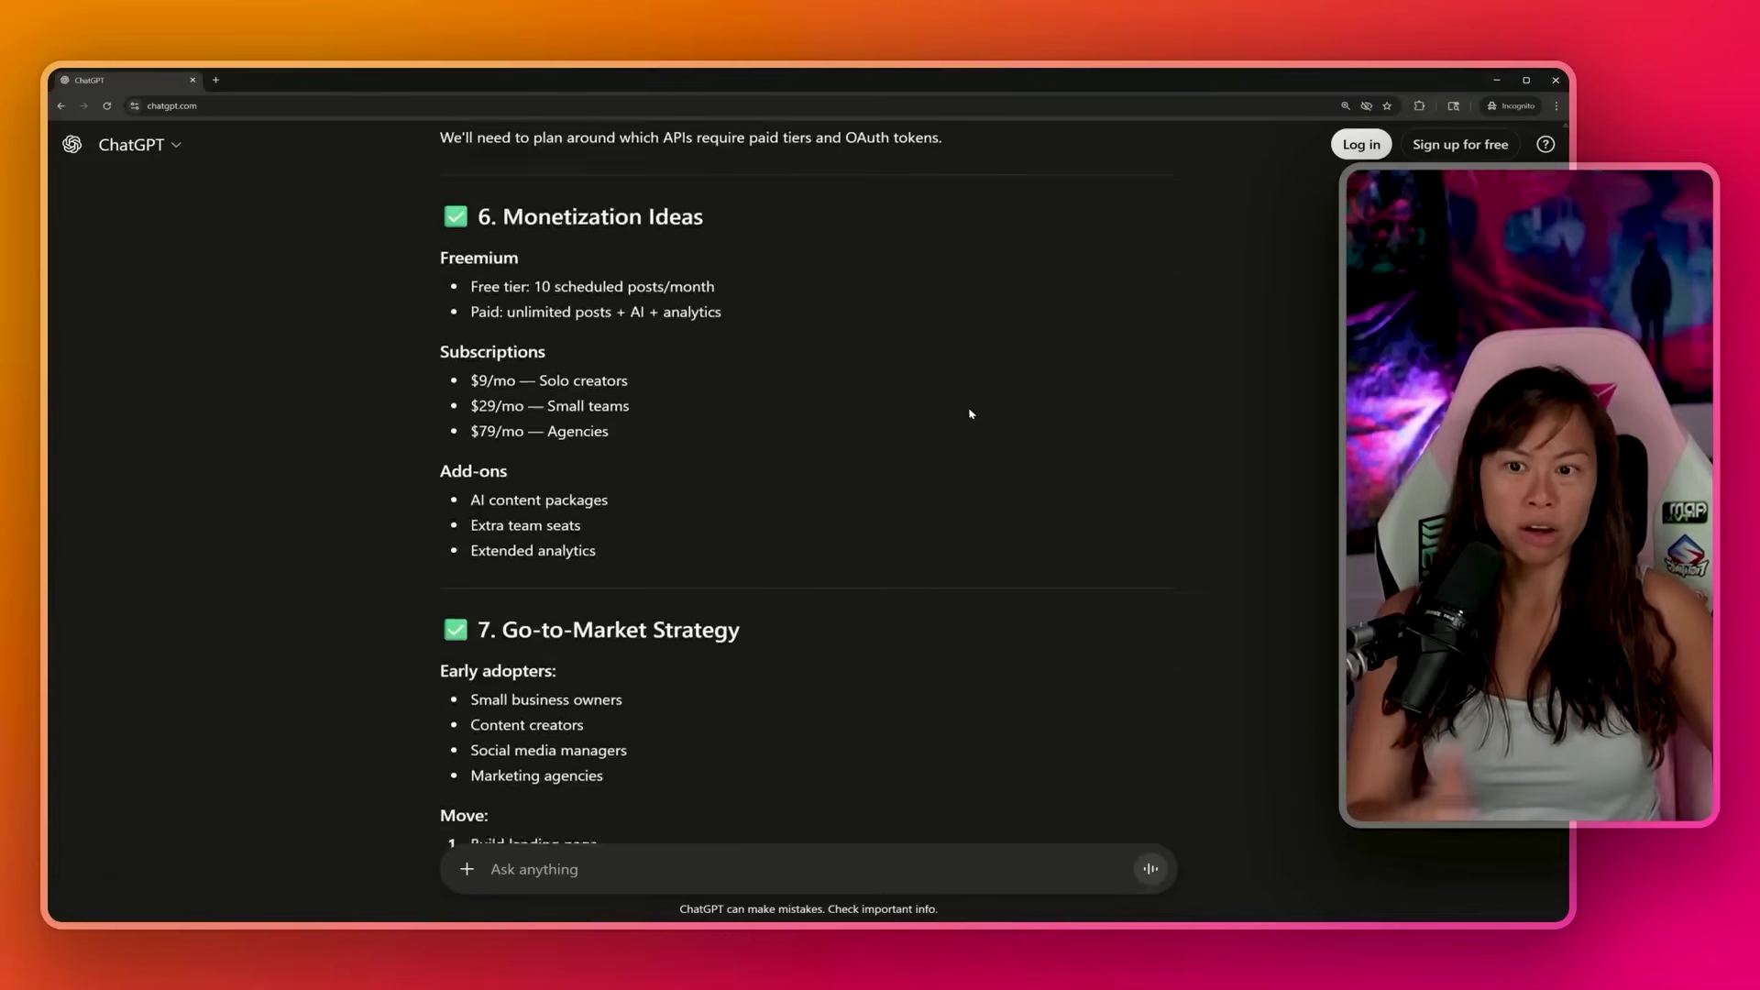
pyautogui.scroll(10, 1011, 430)
pyautogui.scroll(10, 940, 421)
pyautogui.scroll(5, 959, 421)
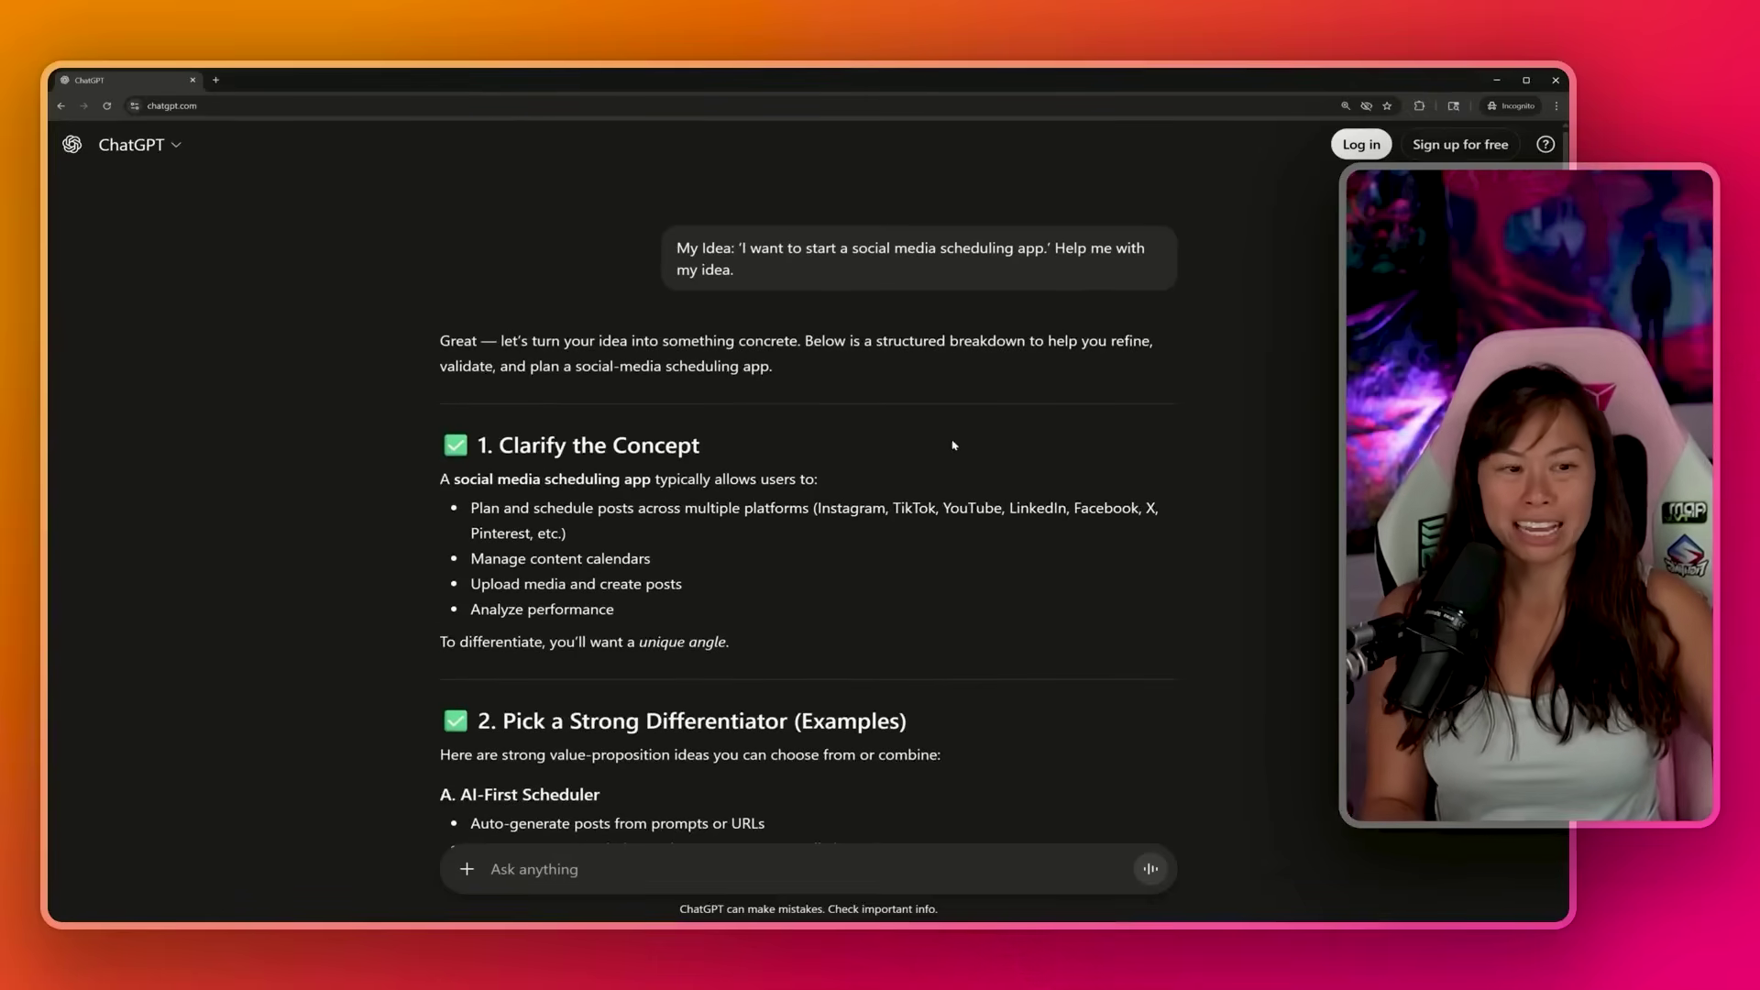
pyautogui.scroll(-15, 953, 446)
pyautogui.scroll(-10, 1018, 421)
pyautogui.scroll(-4, 1009, 426)
pyautogui.scroll(-2, 999, 440)
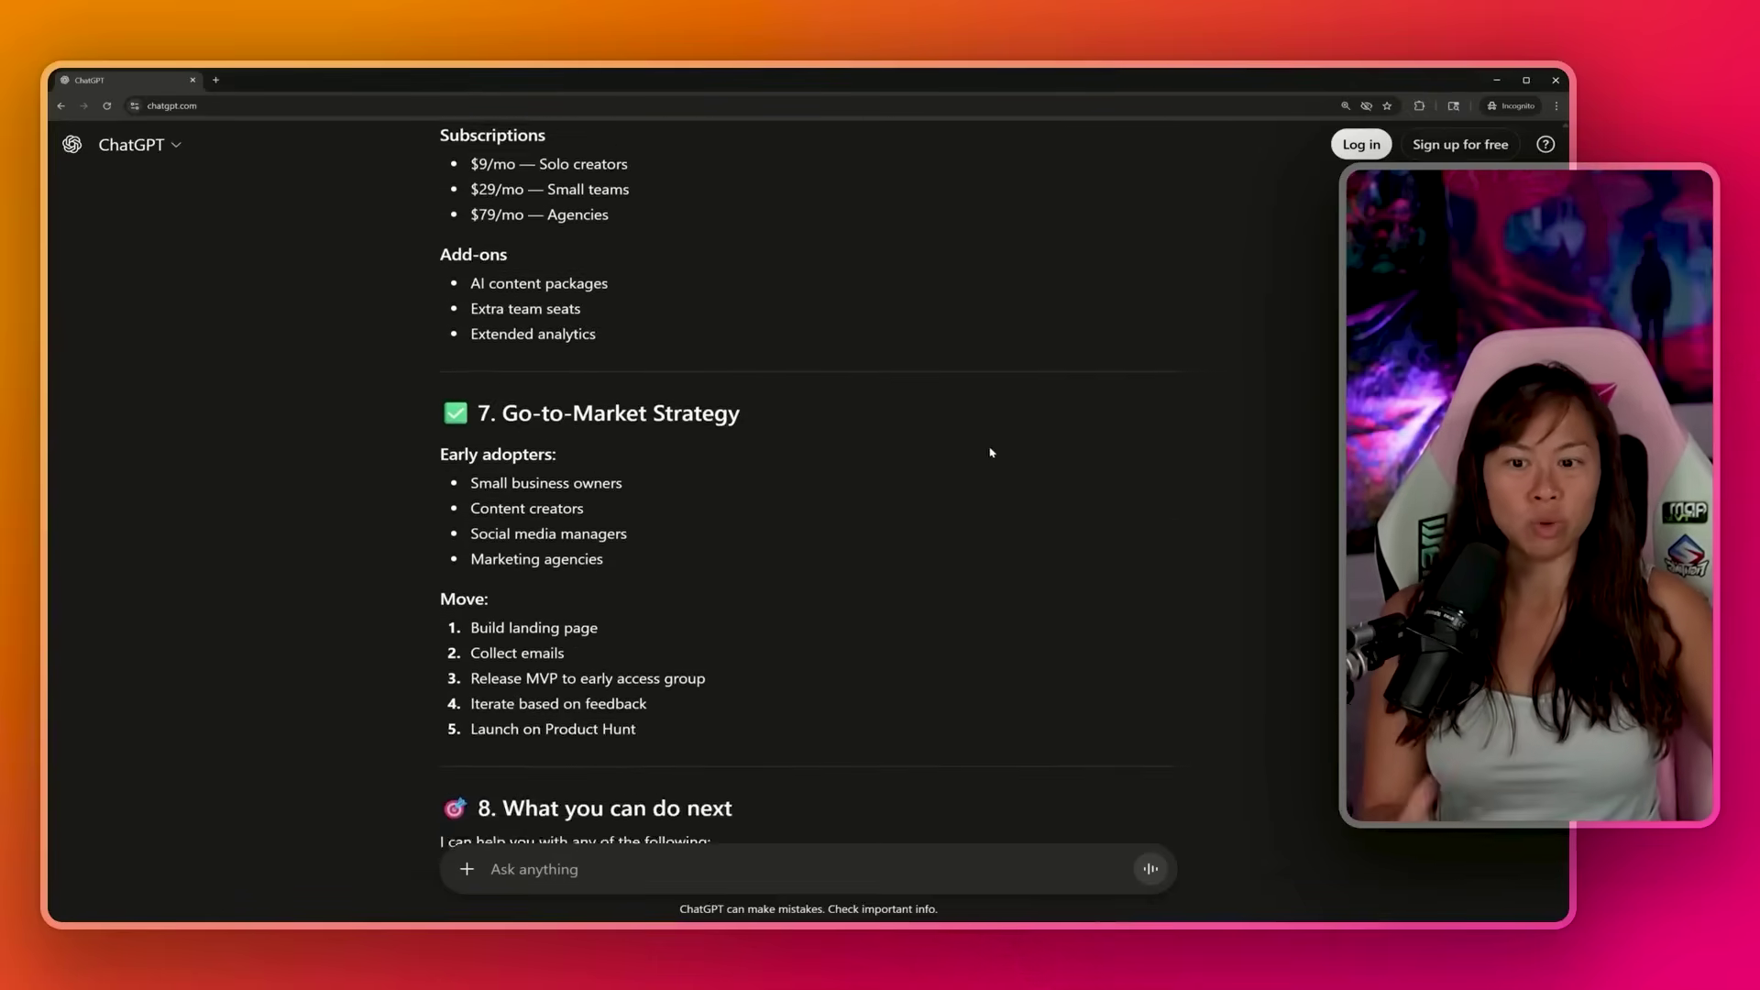
pyautogui.scroll(-3, 990, 452)
pyautogui.scroll(-1, 969, 464)
pyautogui.scroll(-1, 966, 455)
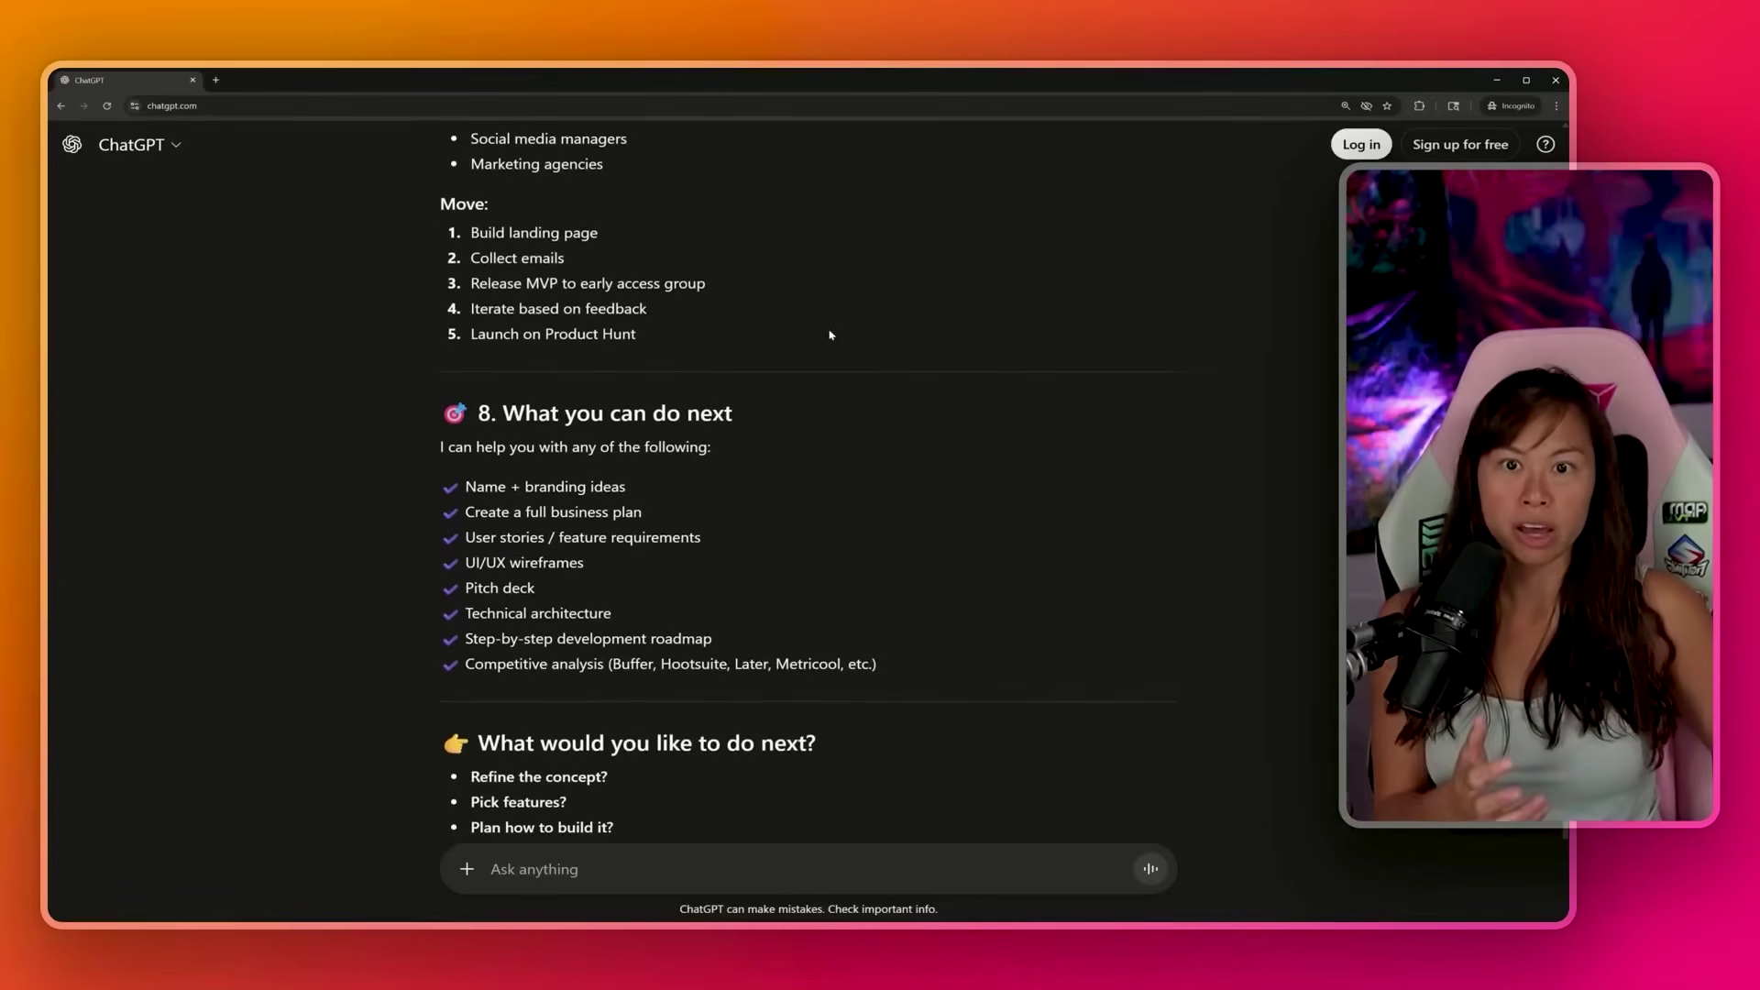
pyautogui.scroll(-2, 806, 348)
pyautogui.scroll(10, 852, 376)
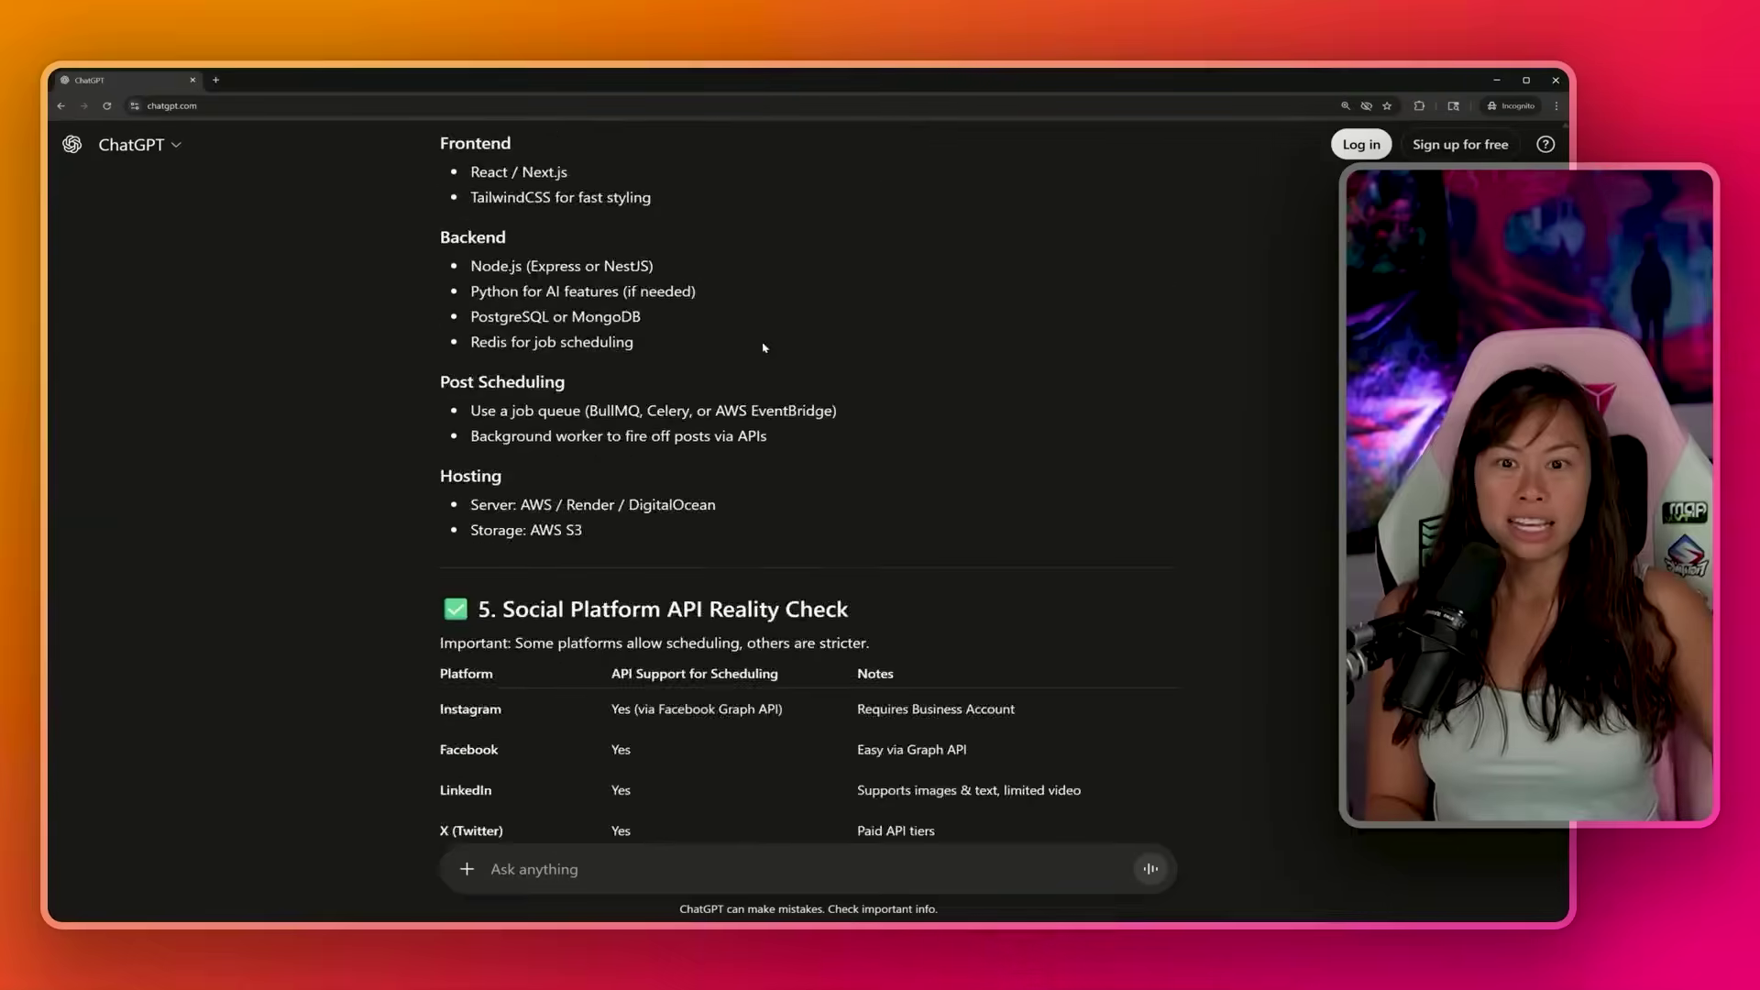
pyautogui.scroll(5, 894, 403)
pyautogui.scroll(5, 900, 407)
pyautogui.scroll(5, 825, 349)
# Highlight the sent scheduling-app message, then skim the reply once more
pyautogui.moveTo(735, 271)
pyautogui.mouseDown()
pyautogui.moveTo(656, 263)
pyautogui.moveTo(803, 284)
pyautogui.mouseUp()
pyautogui.click(744, 264)
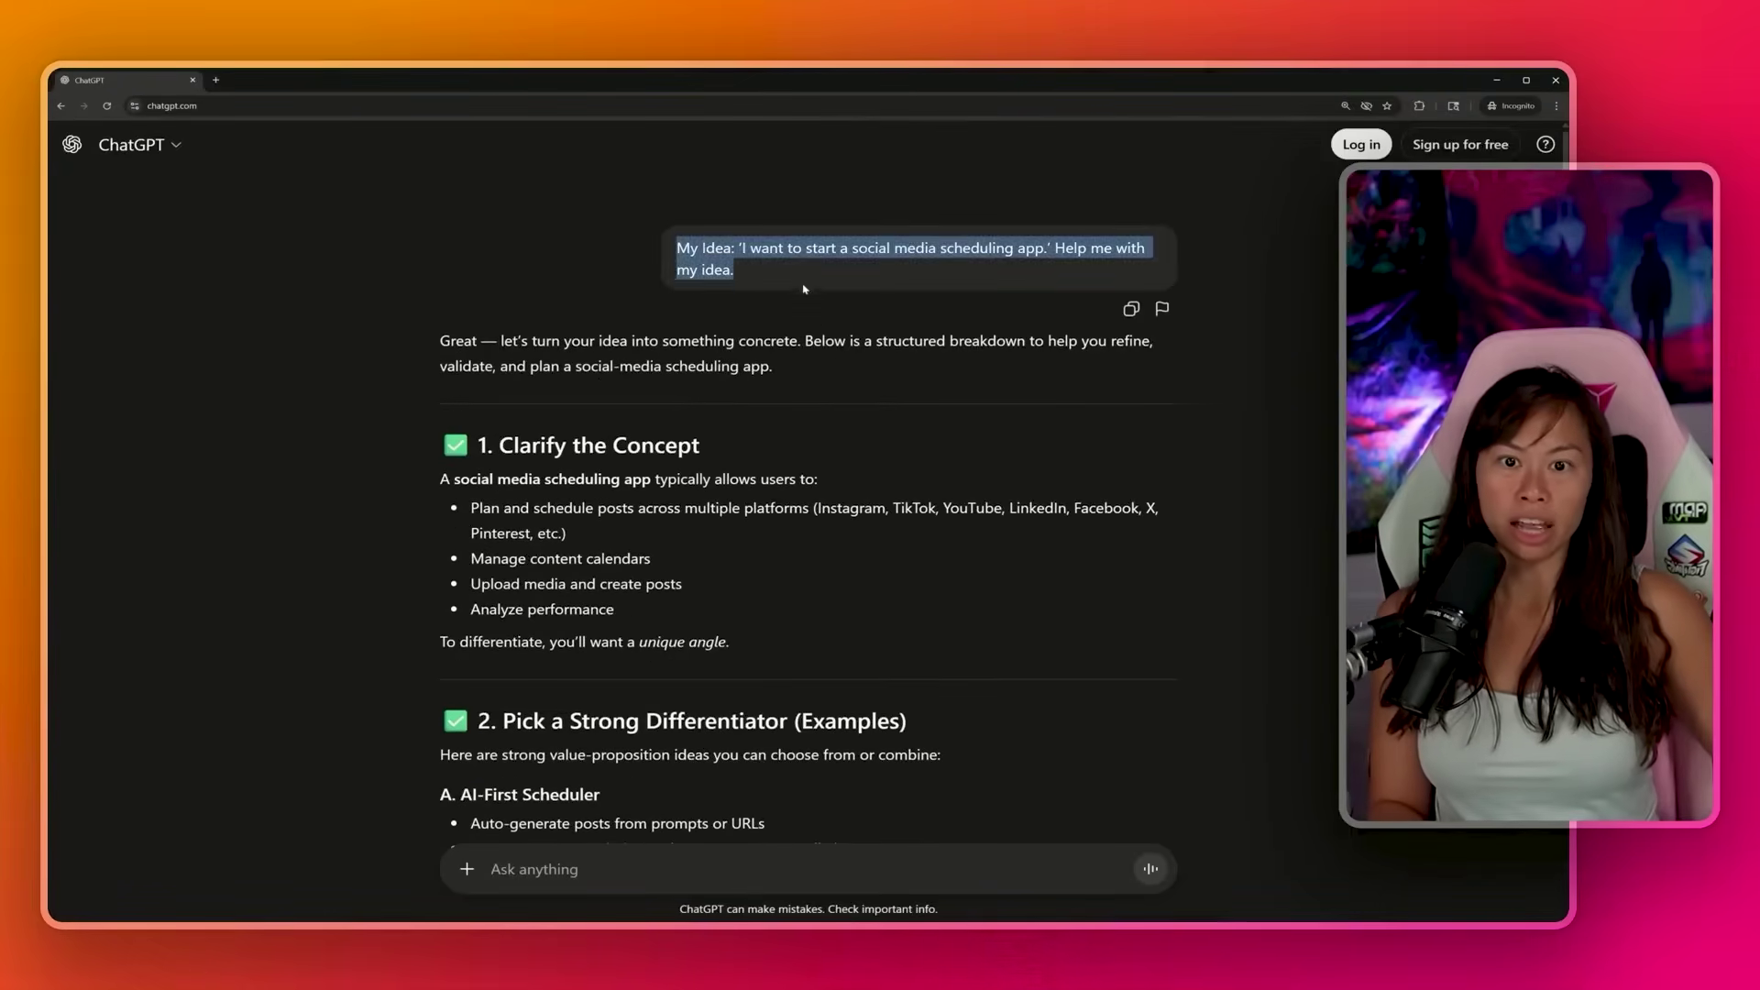
pyautogui.click(619, 271)
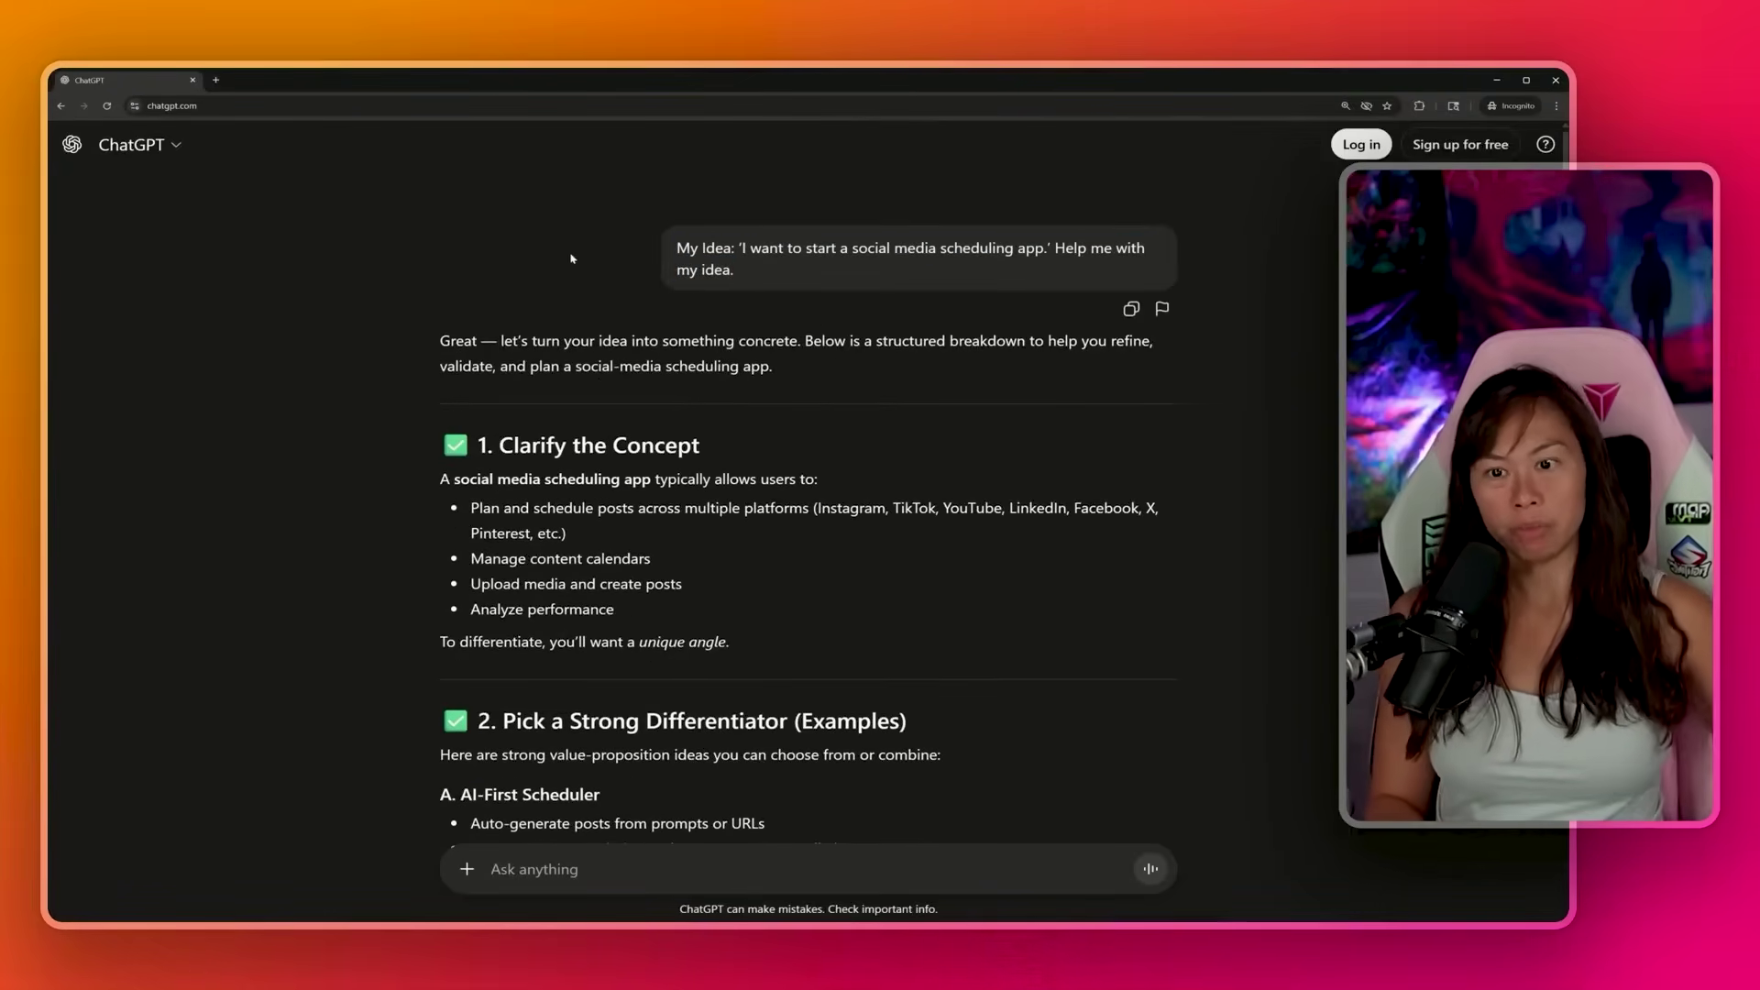
pyautogui.scroll(-3, 646, 394)
pyautogui.scroll(-2, 645, 394)
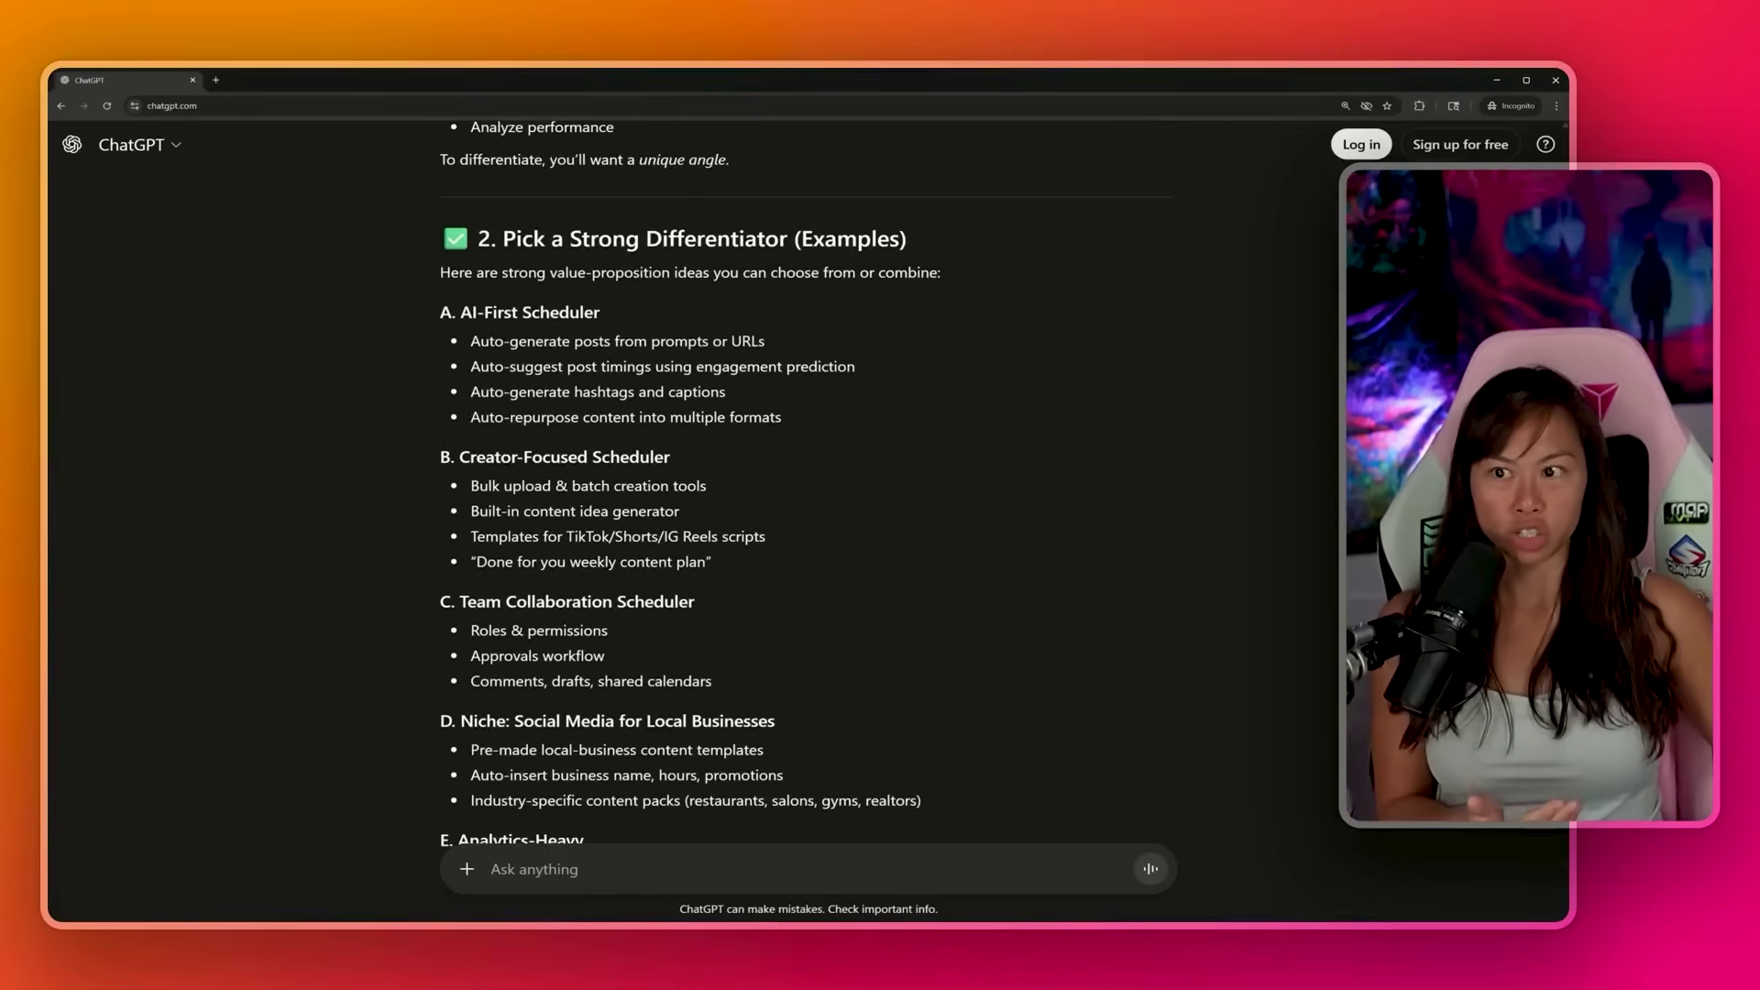
pyautogui.scroll(-1, 646, 394)
pyautogui.scroll(-3, 645, 394)
pyautogui.scroll(-2, 767, 391)
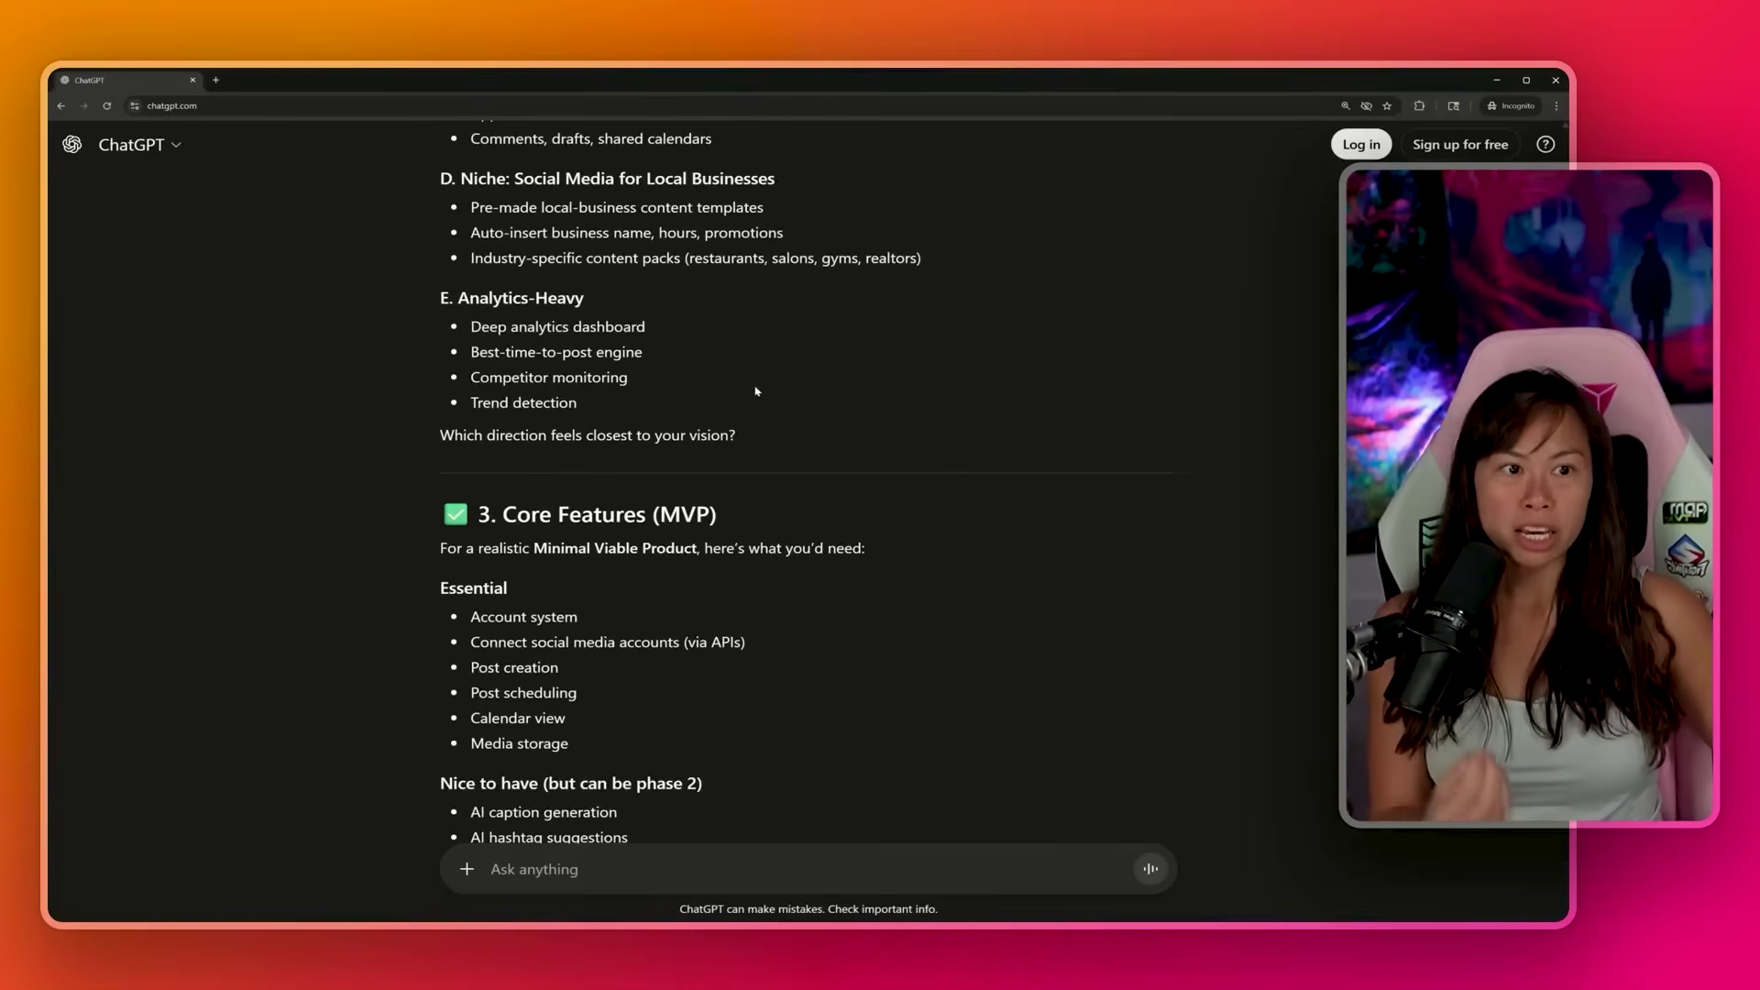
pyautogui.scroll(-5, 756, 392)
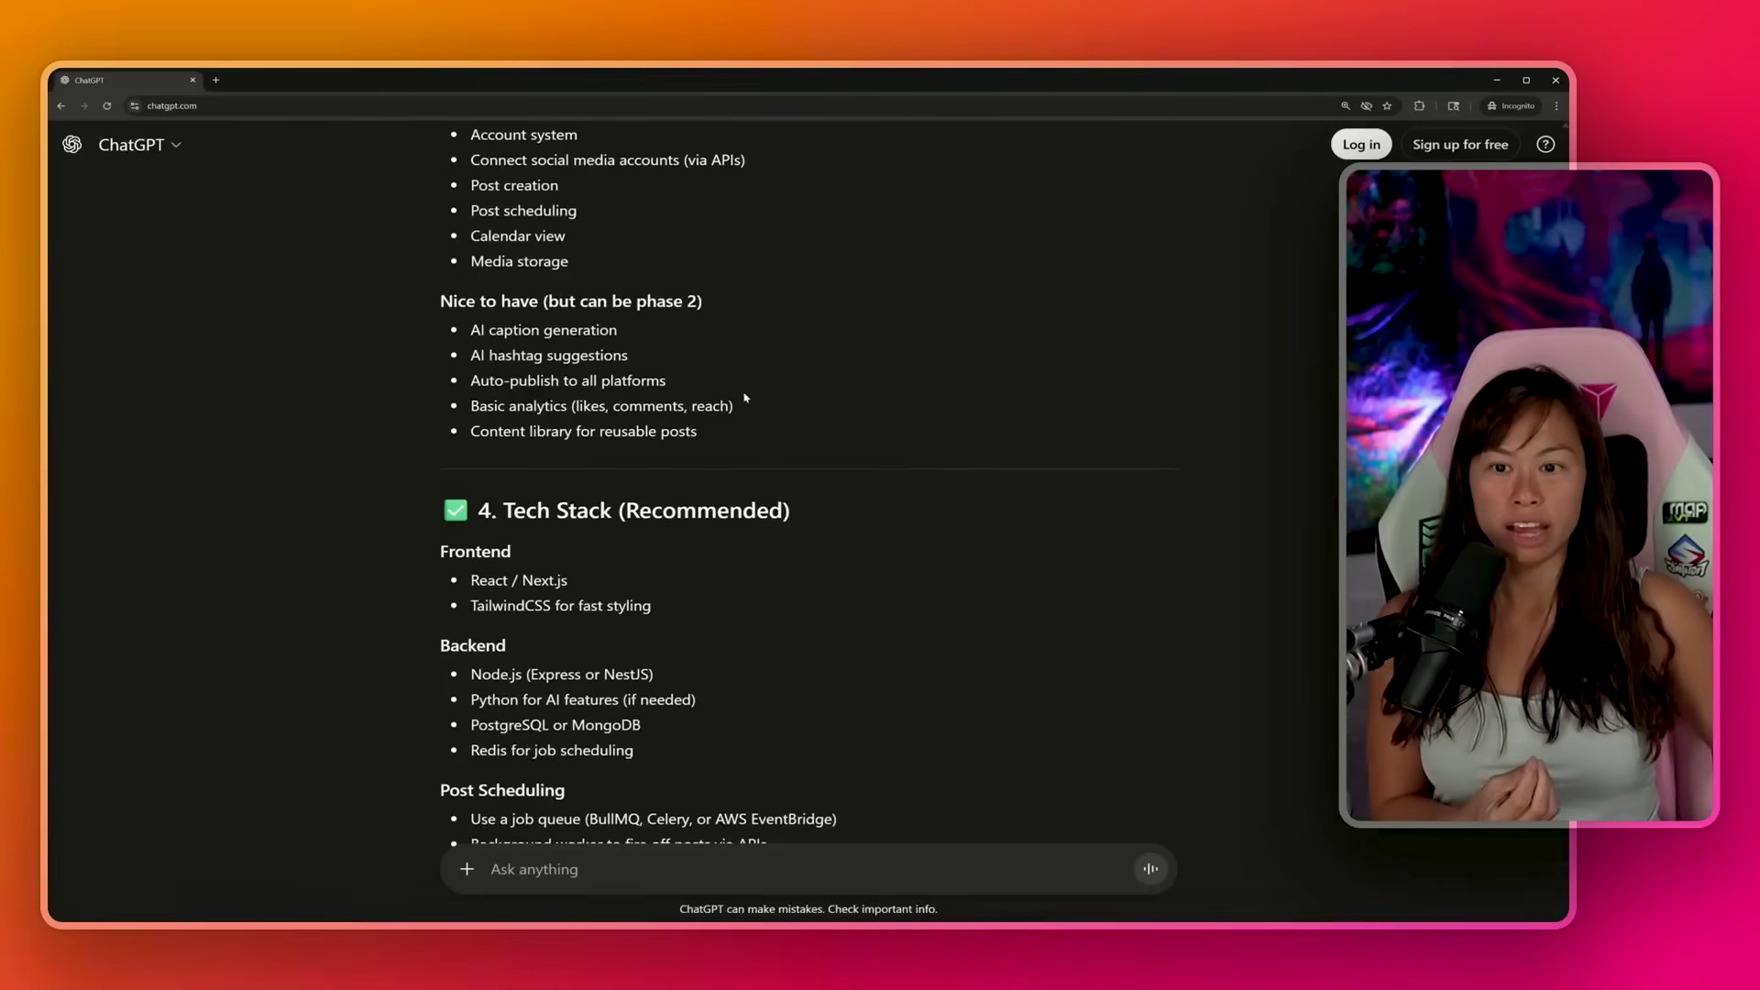
pyautogui.scroll(7, 745, 397)
pyautogui.scroll(10, 872, 416)
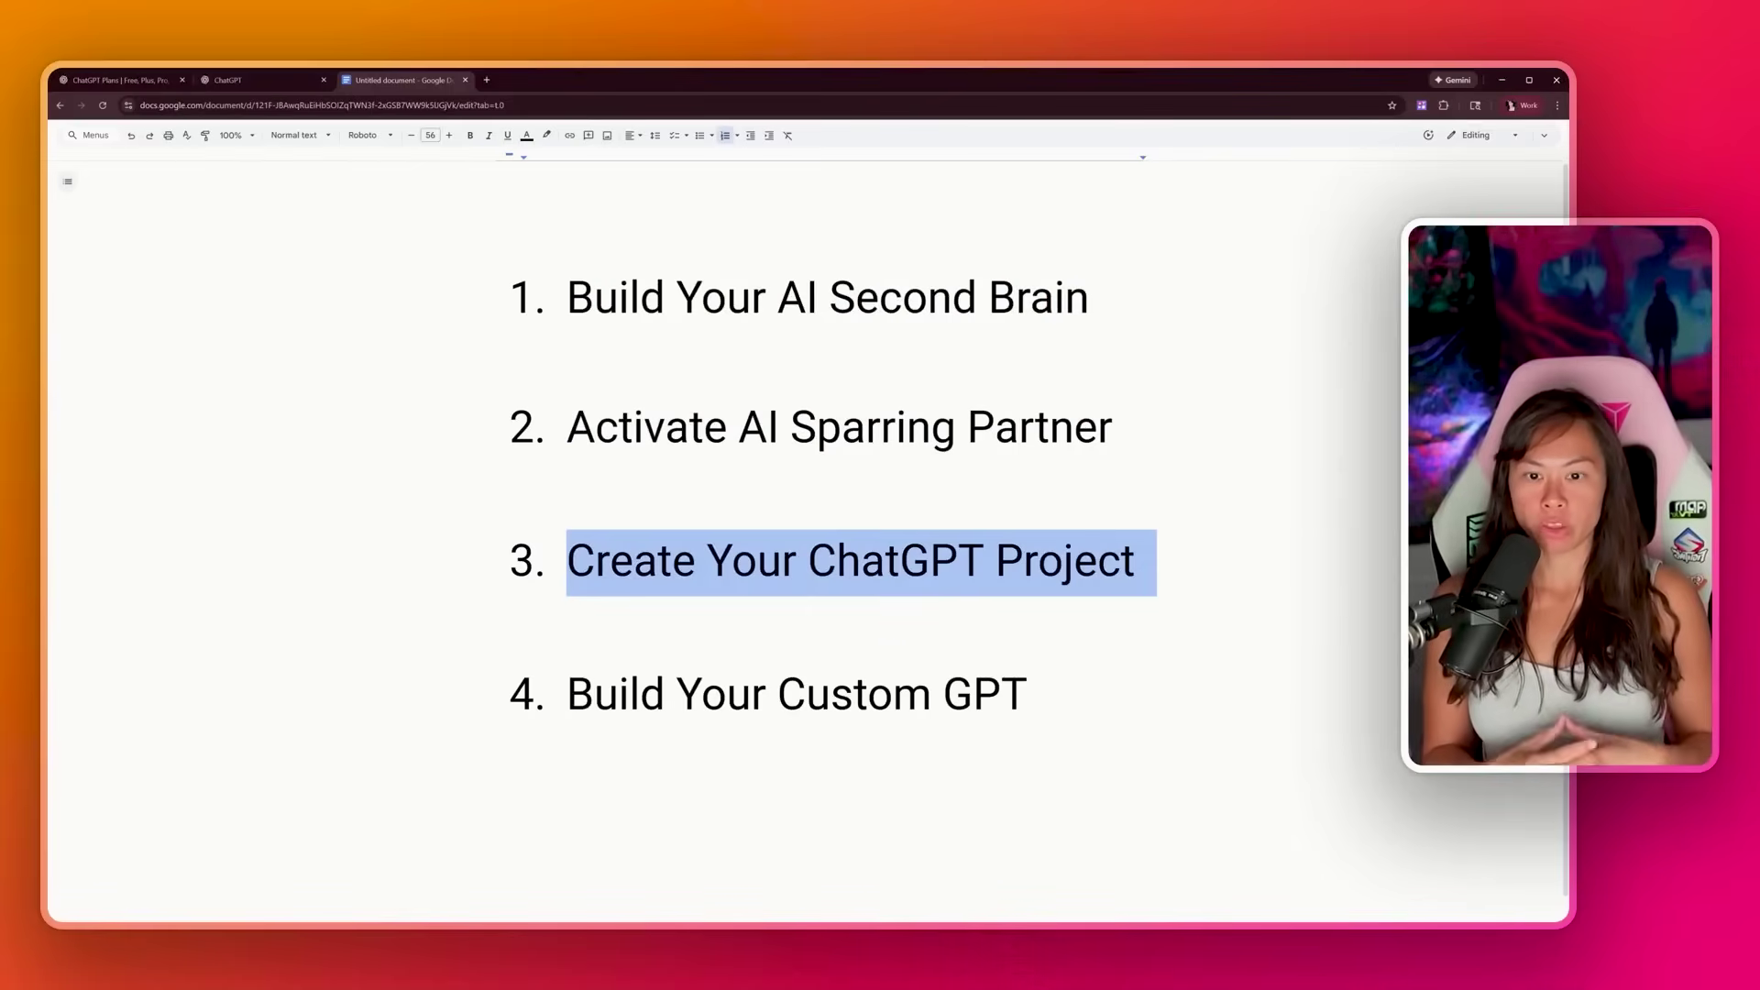
# Select outline item 3, 'Create Your ChatGPT Project', then return to the ChatGPT tab
pyautogui.click(931, 561)
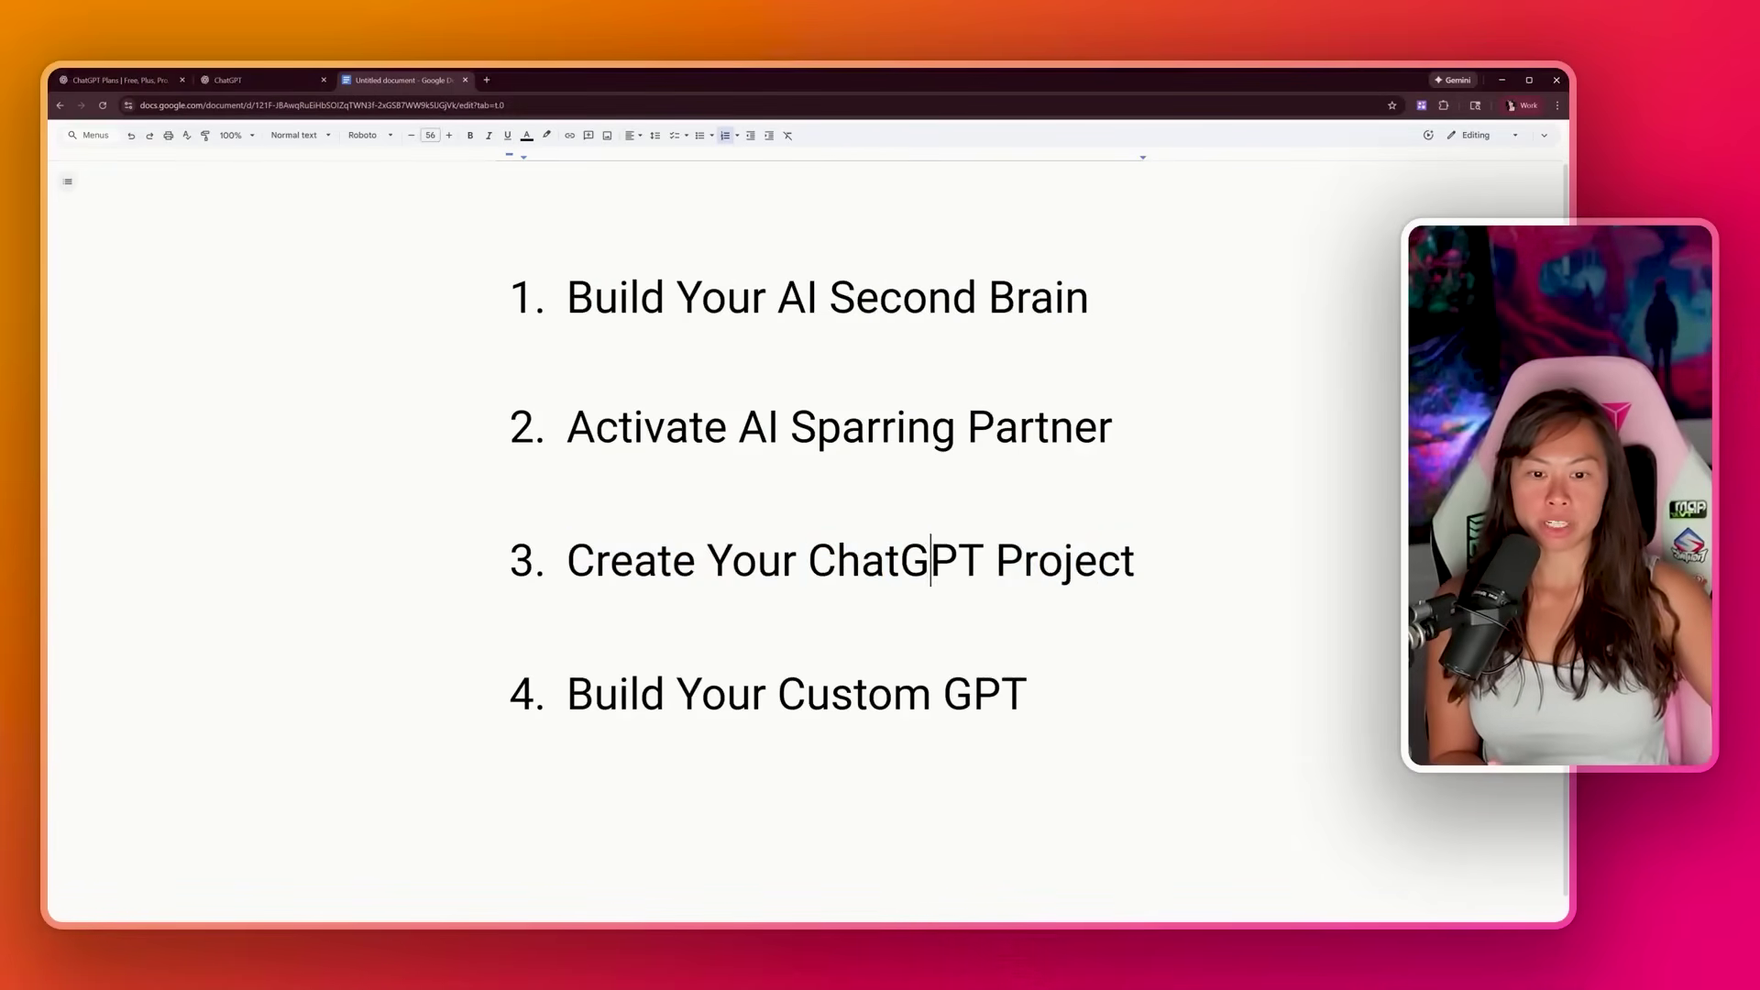
pyautogui.moveTo(806, 561); pyautogui.dragTo(1100, 561)
pyautogui.moveTo(1028, 694); pyautogui.dragTo(806, 694)
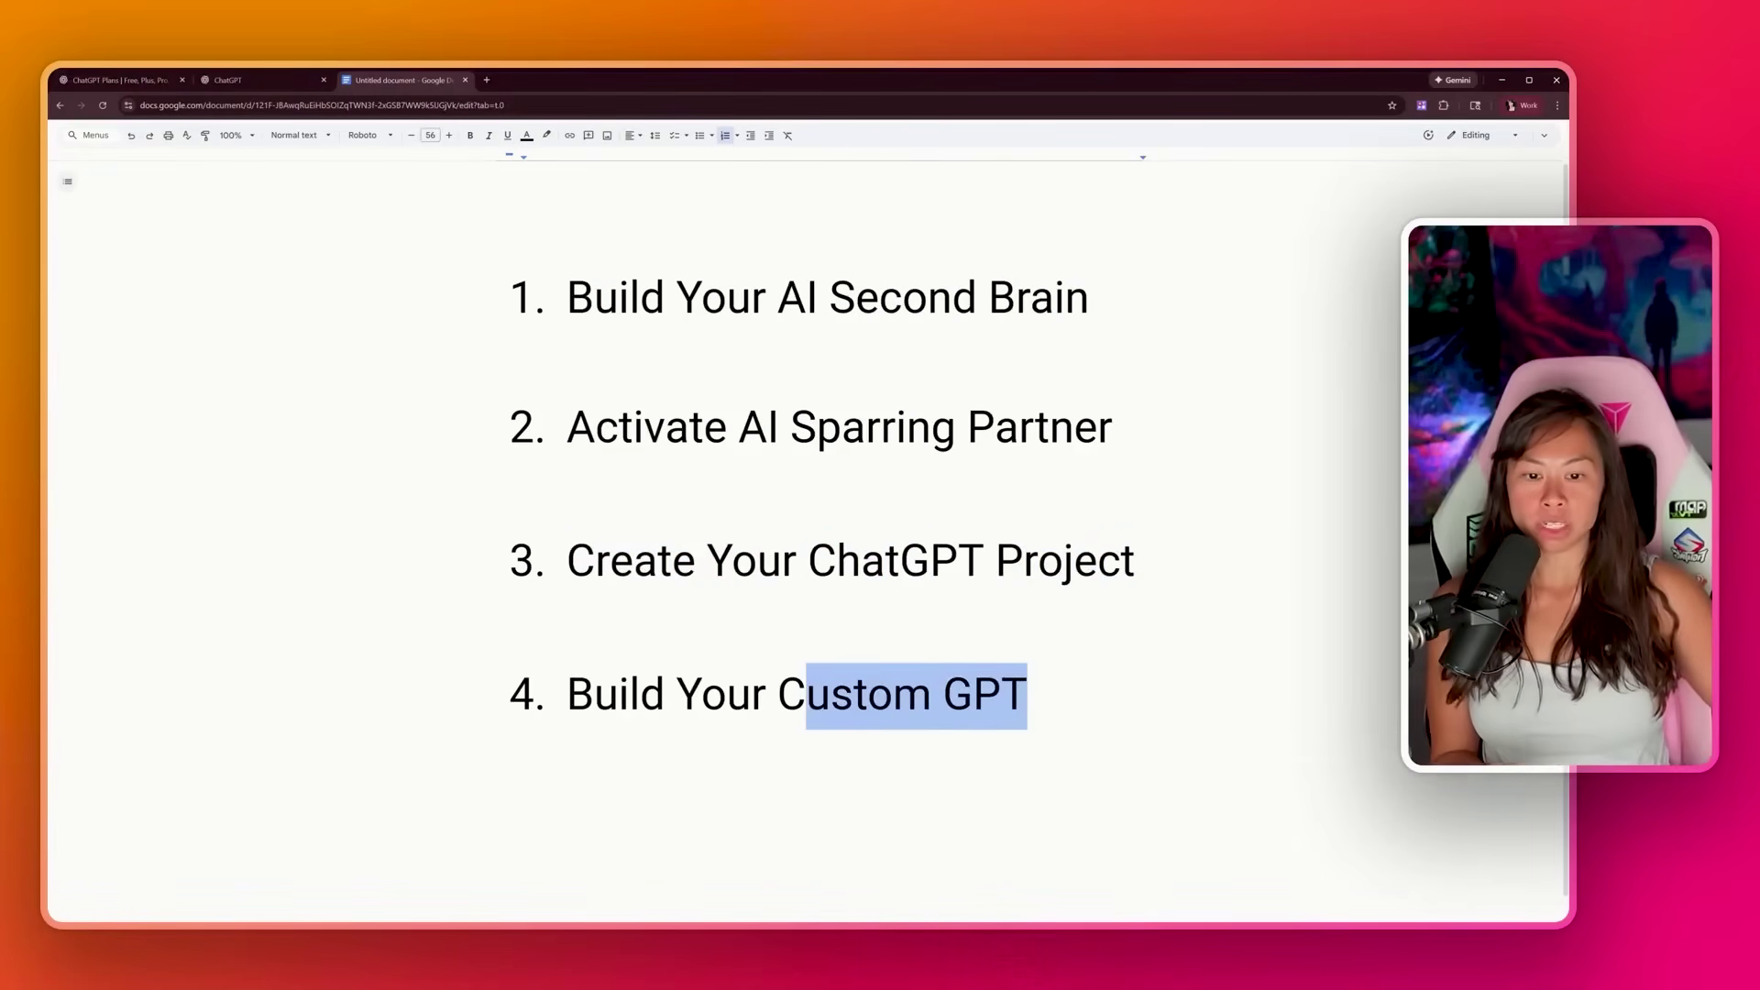
pyautogui.tripleClick(629, 561)
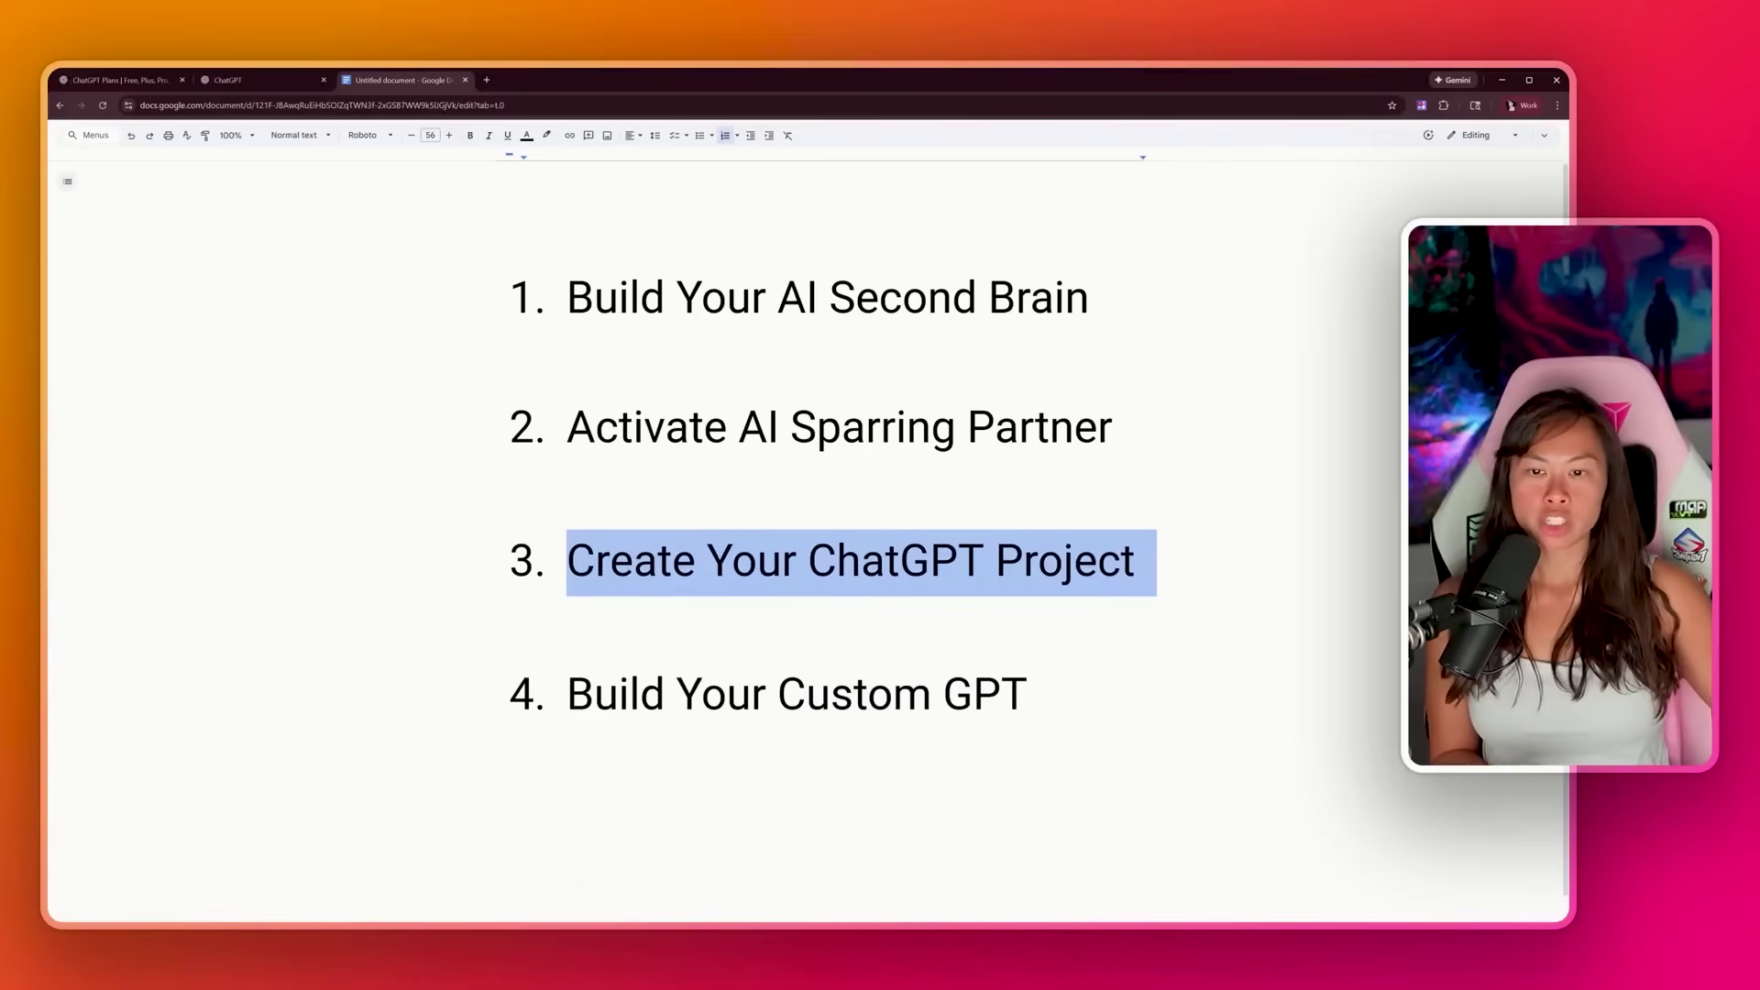
pyautogui.click(248, 82)
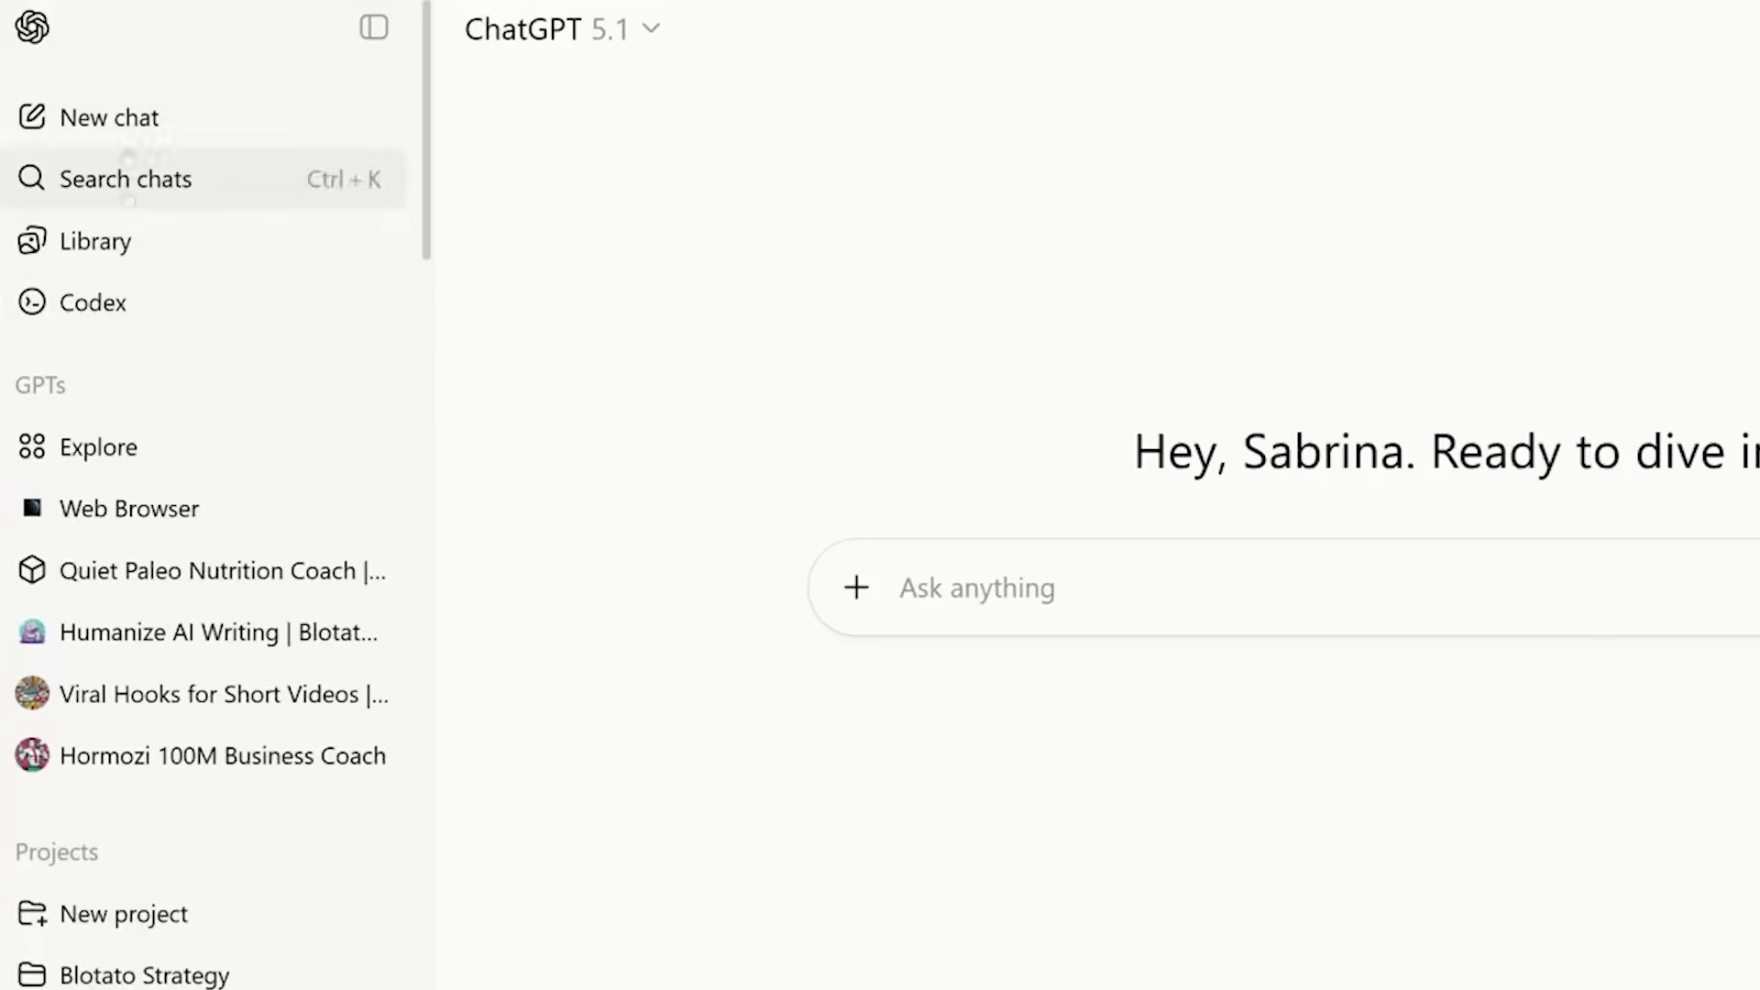
pyautogui.scroll(-3, 131, 853)
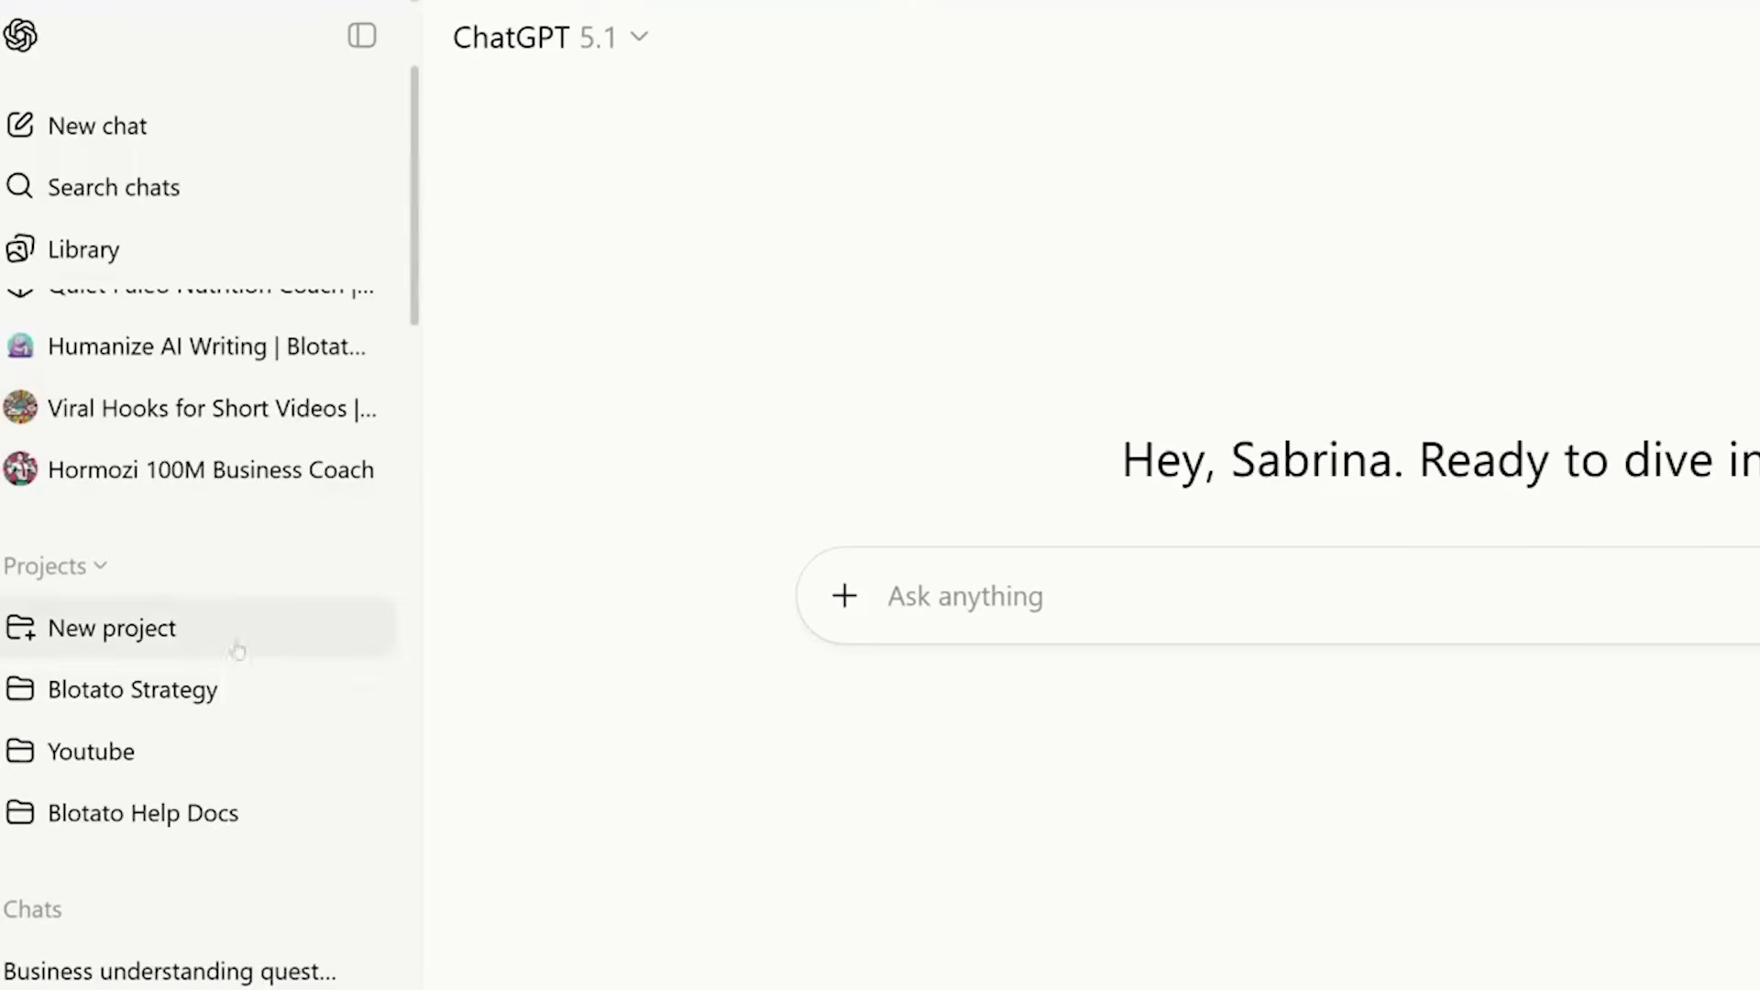
# Create a new ChatGPT project named 'AI Sparring Partner'
pyautogui.click(116, 639)
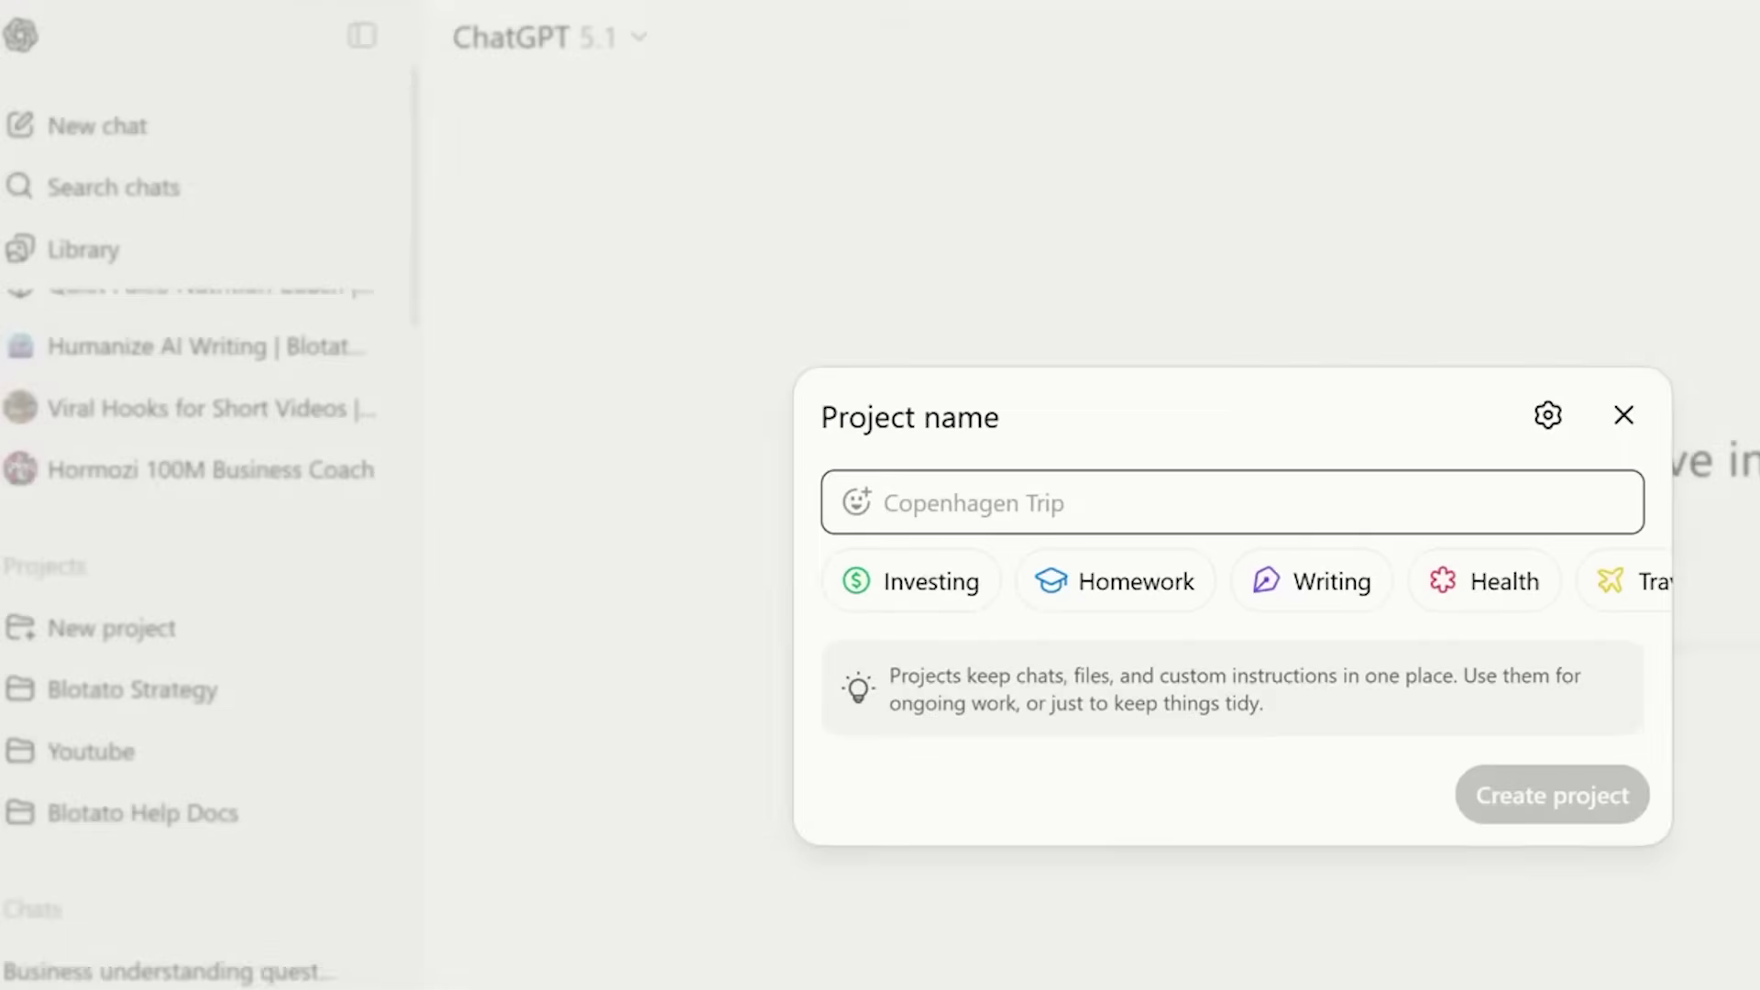
pyautogui.write('AI Sparring Partner')
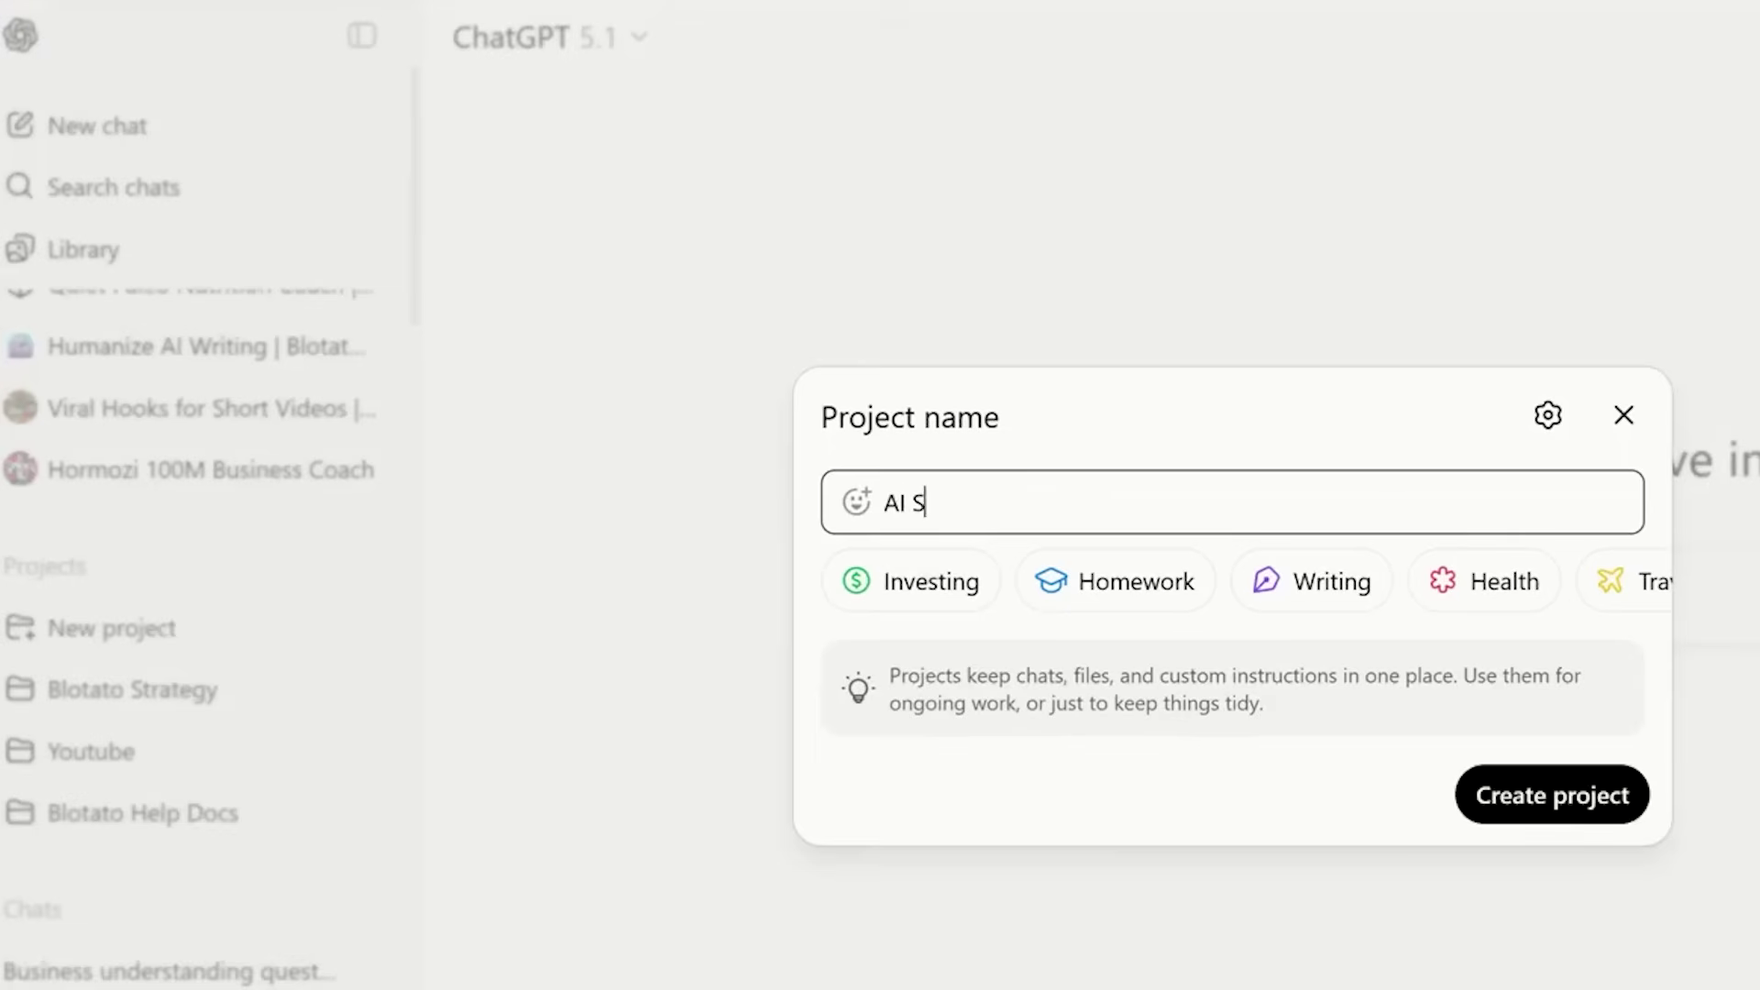
pyautogui.click(1556, 801)
# Move the 'Business understanding questions' chat into the AI Sparring Partner project
pyautogui.scroll(-1, 315, 666)
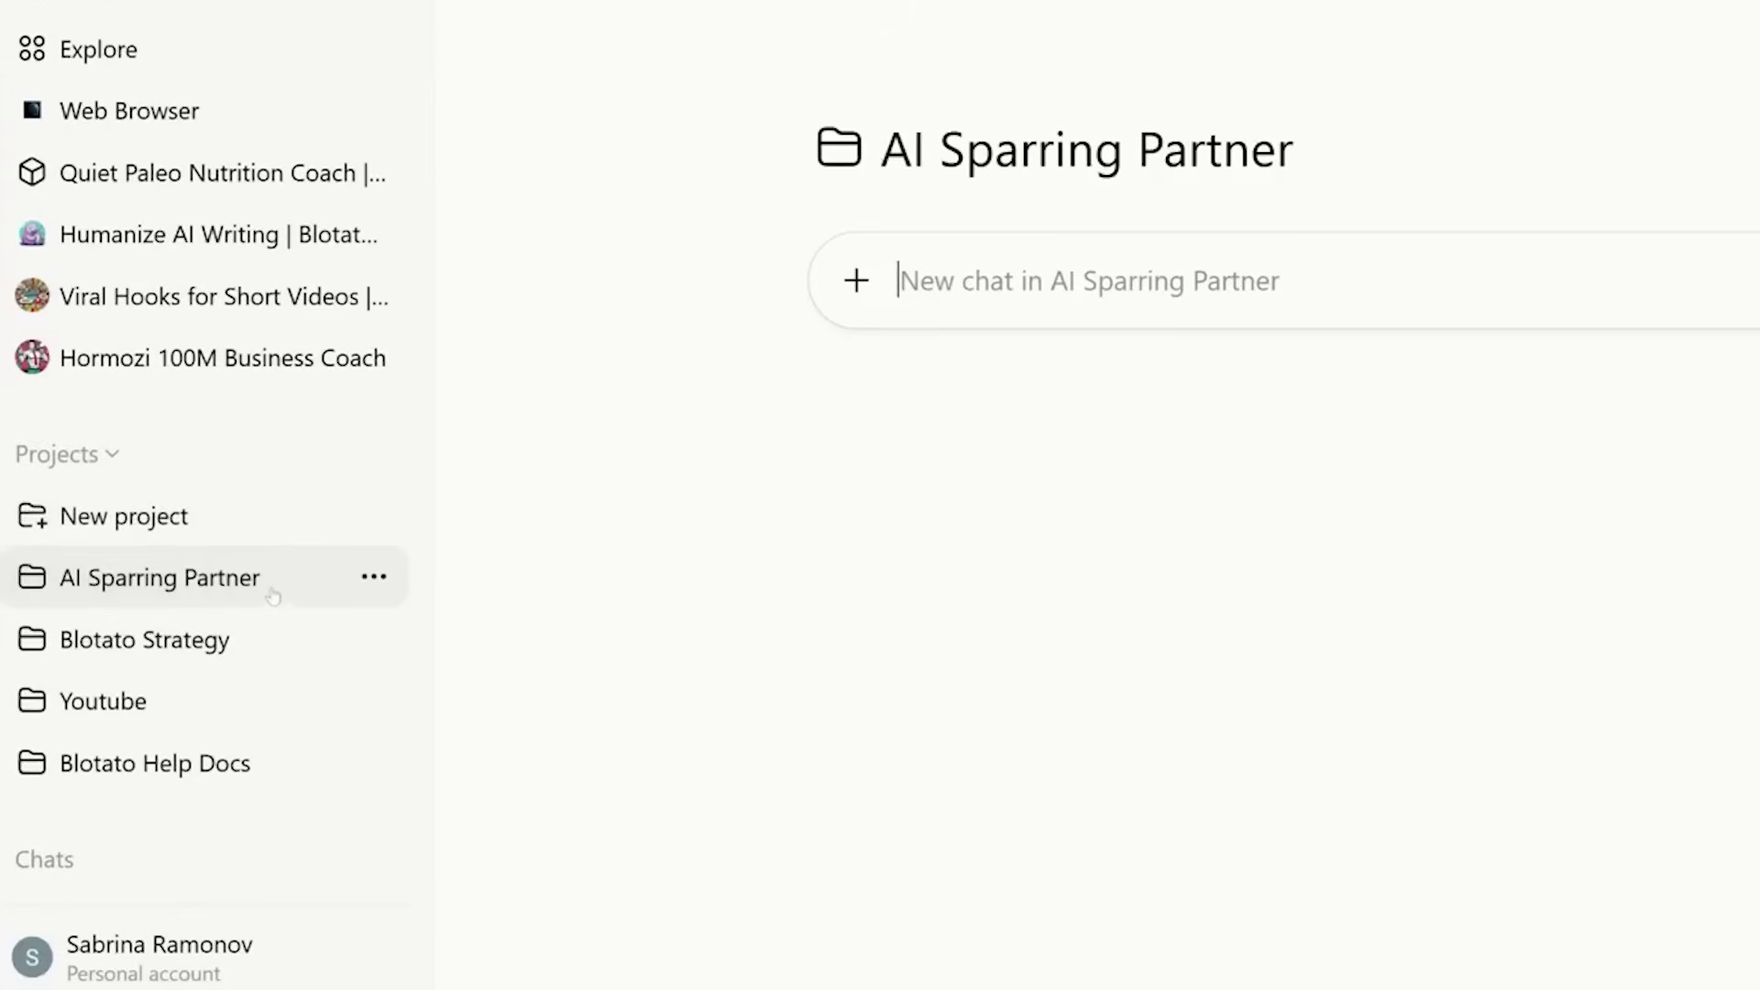
pyautogui.scroll(-3, 275, 596)
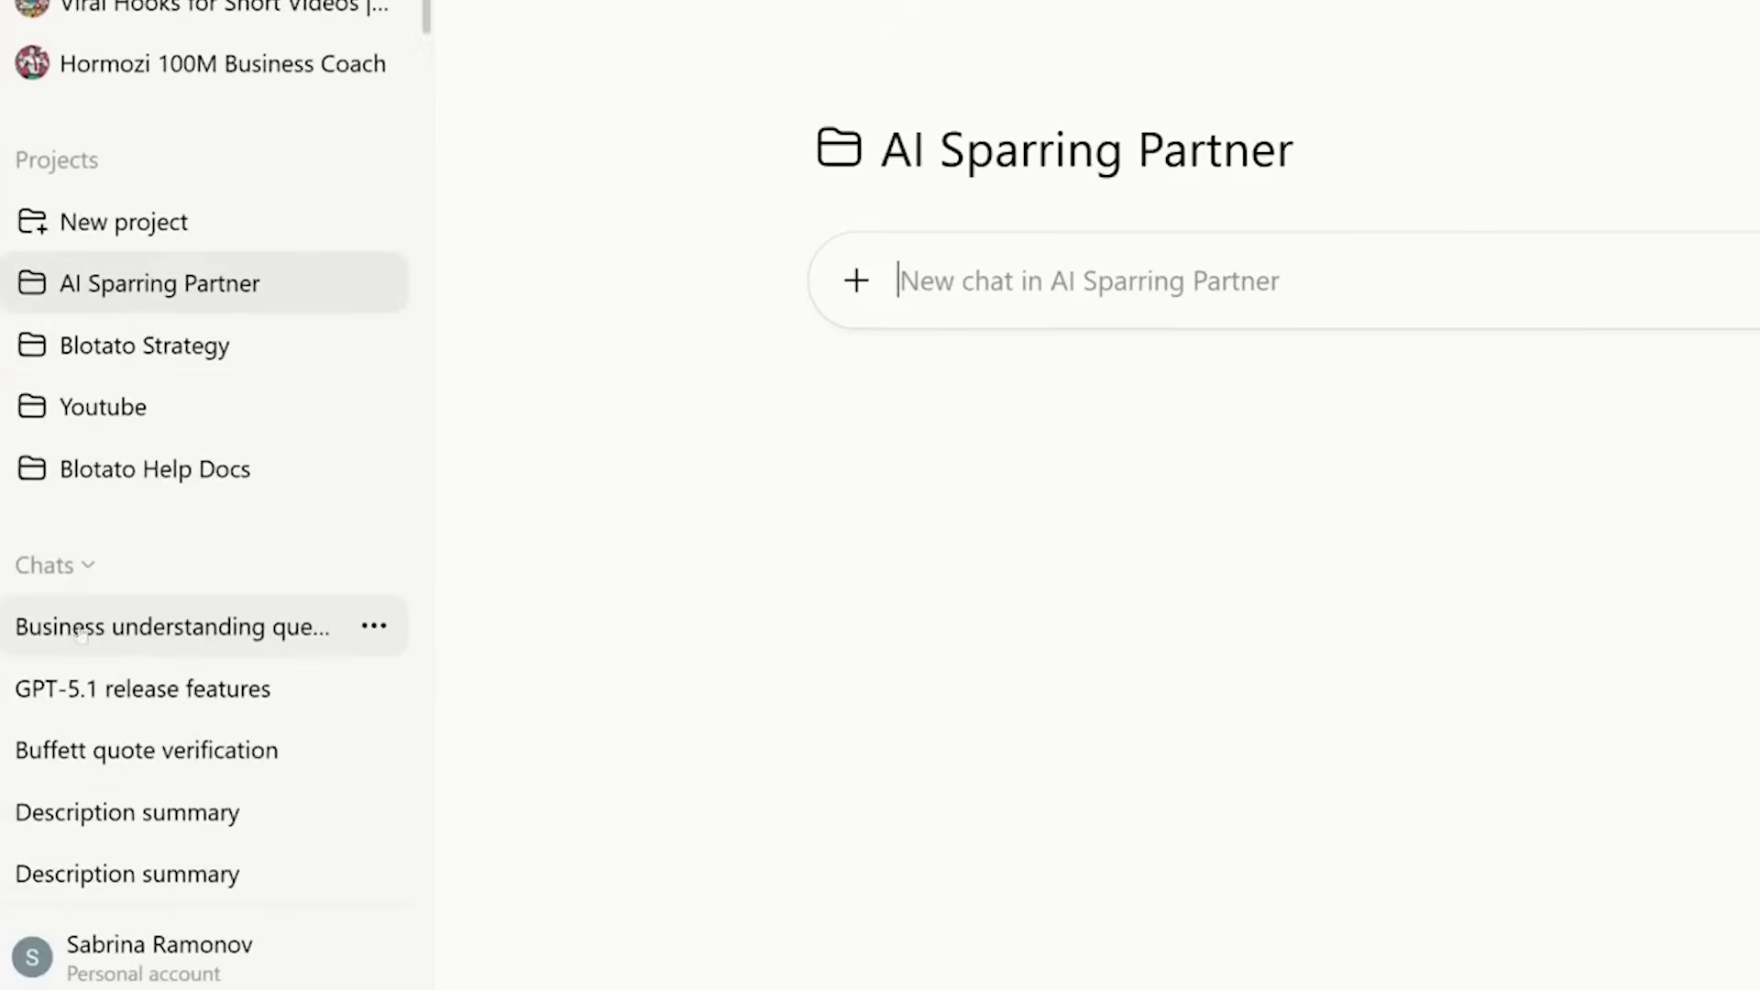
pyautogui.click(110, 627)
pyautogui.scroll(4, 15, 639)
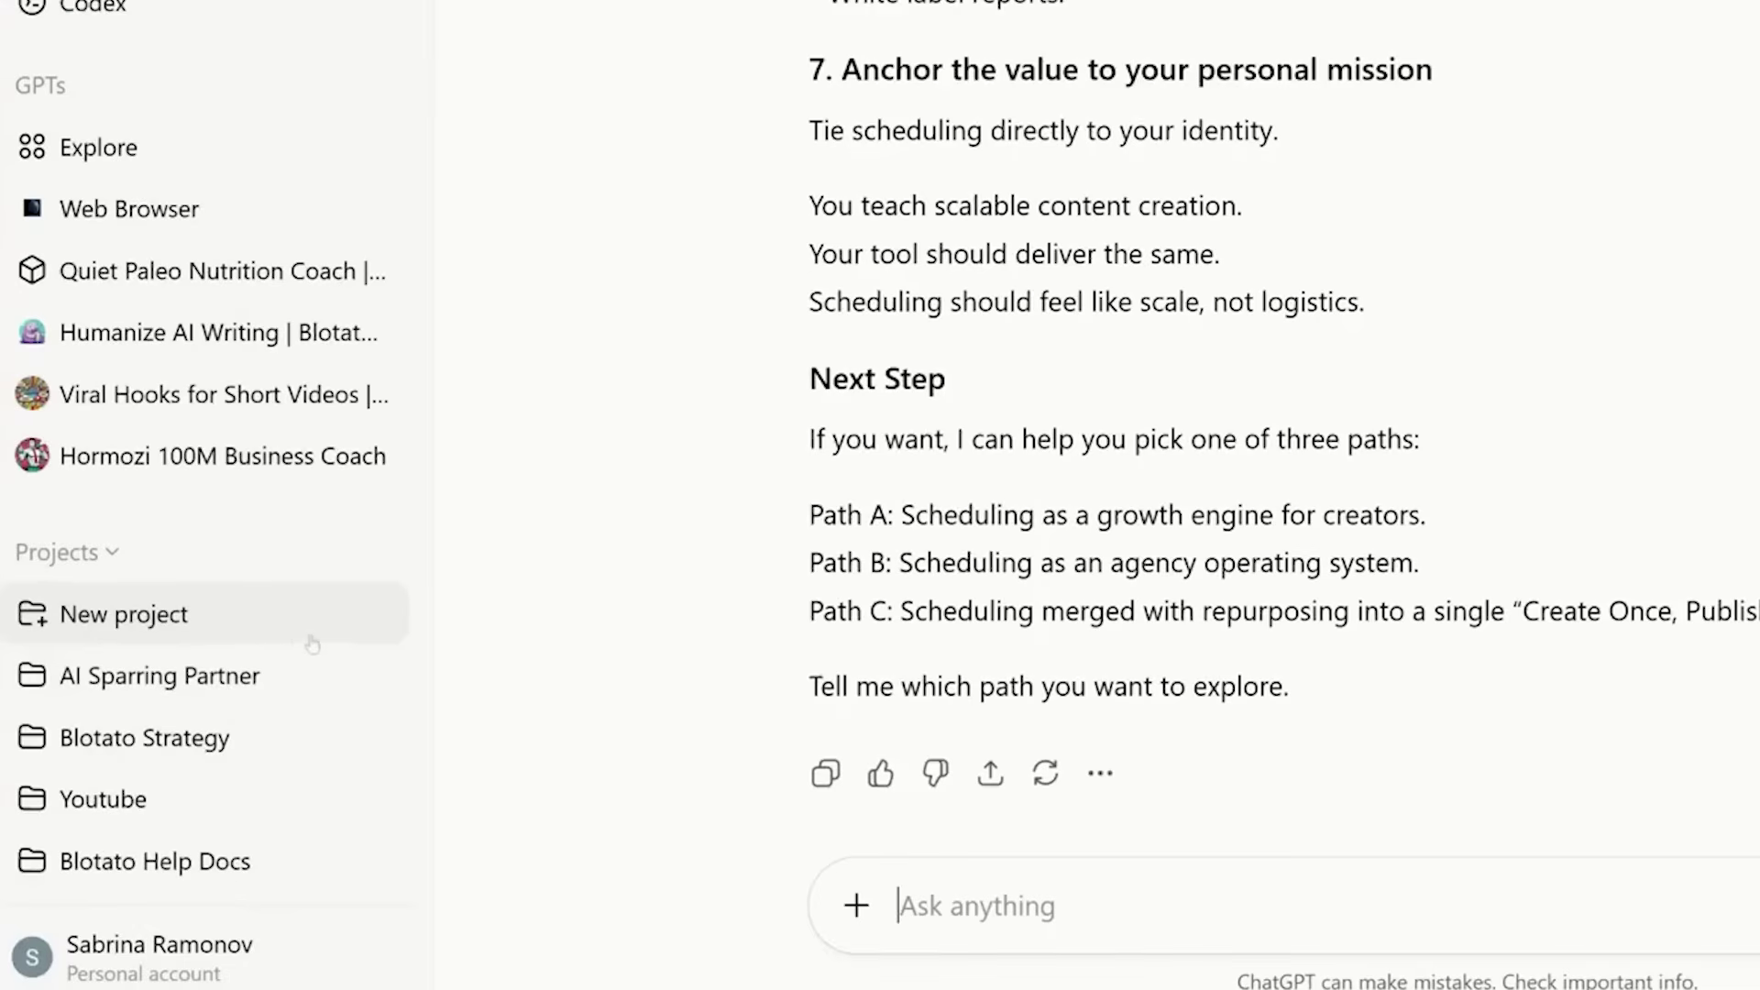
pyautogui.scroll(-5, 313, 644)
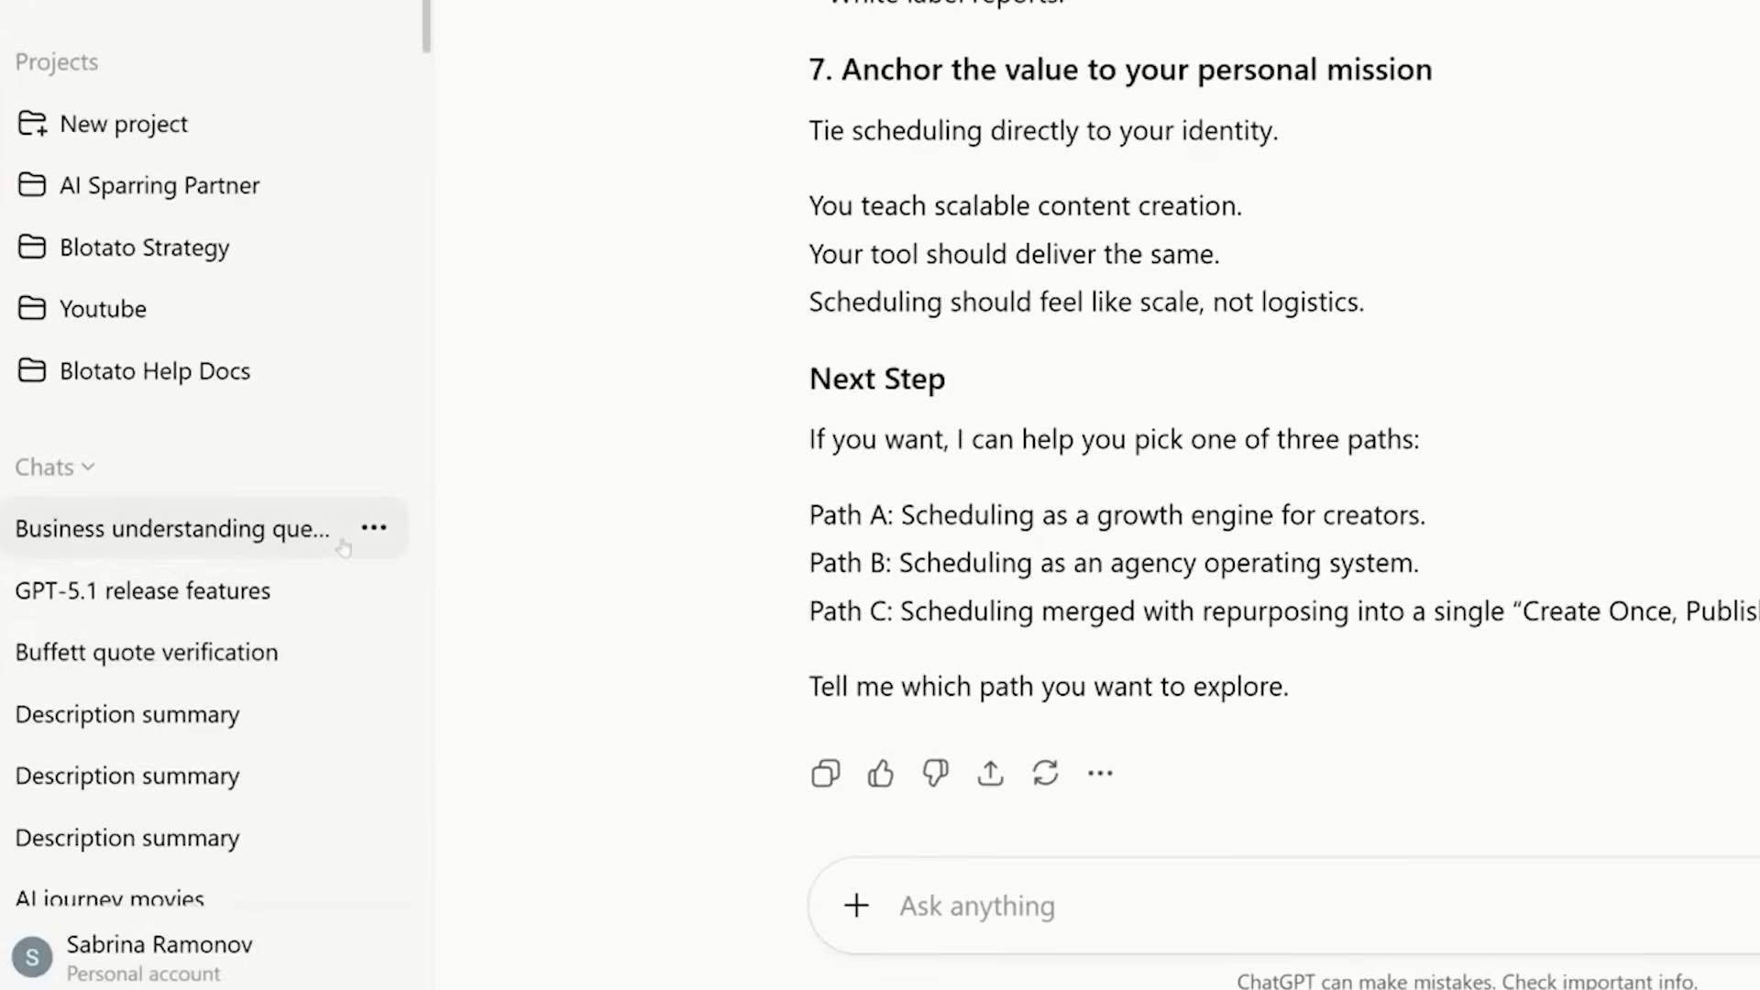
pyautogui.scroll(1, 342, 547)
pyautogui.click(374, 626)
pyautogui.moveTo(486, 818)
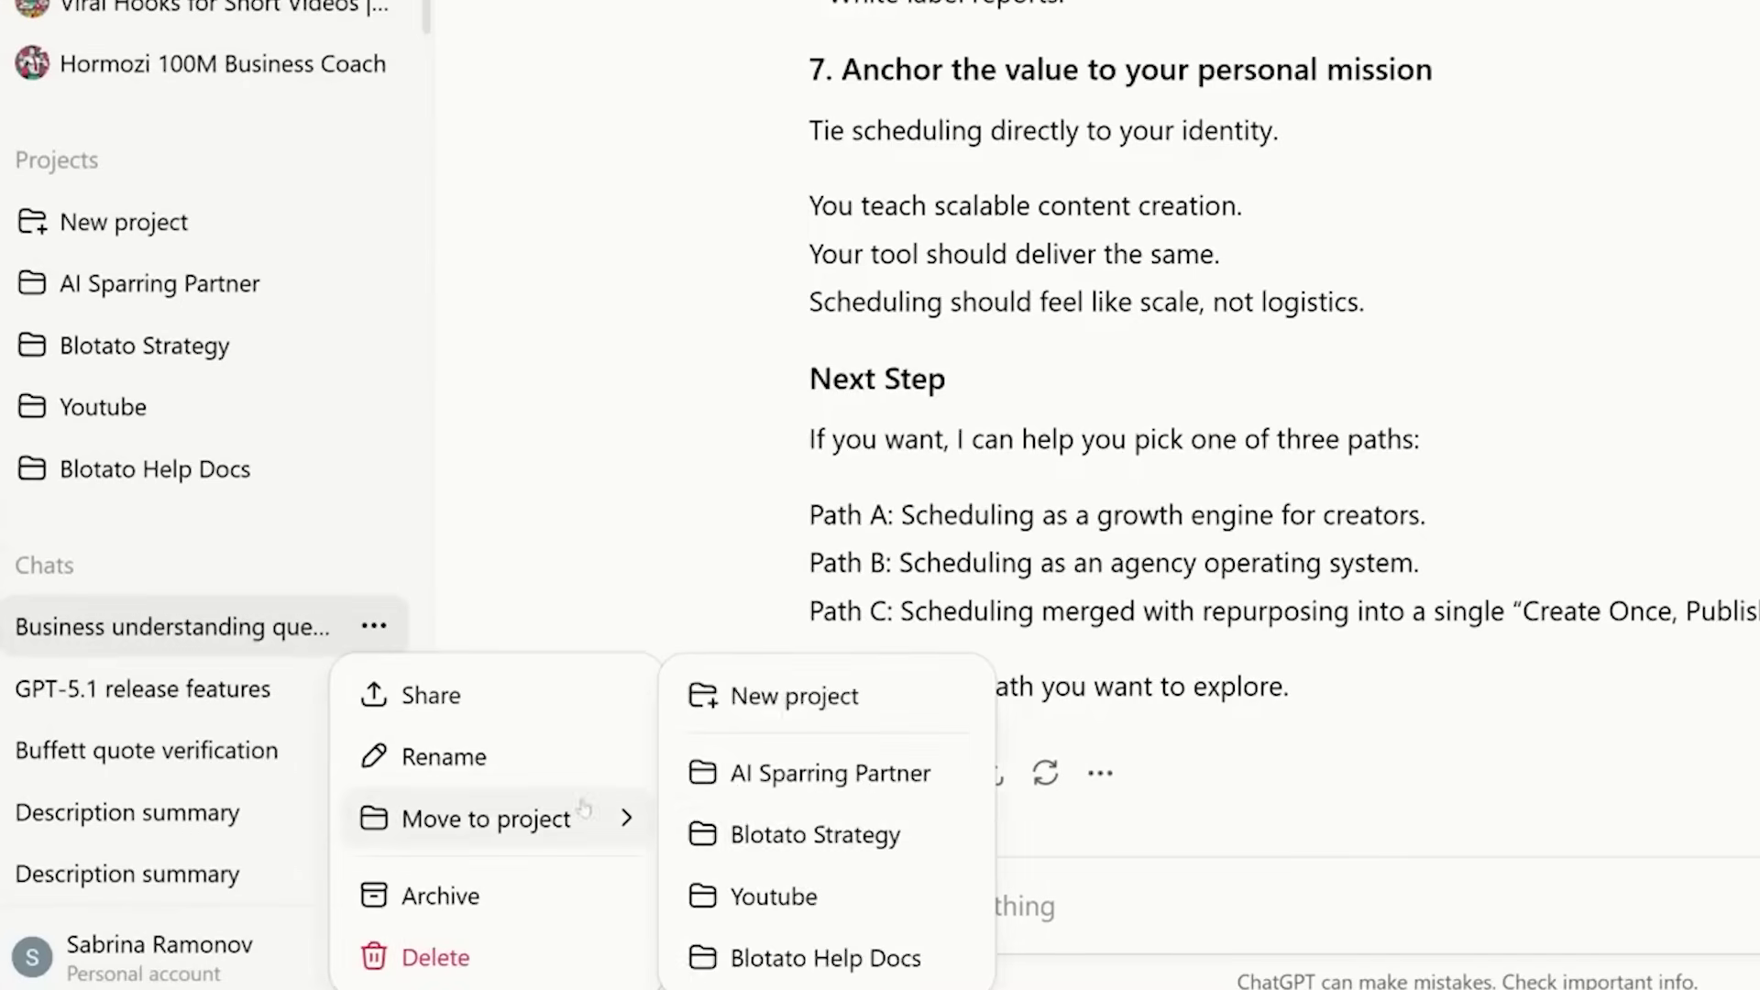
pyautogui.click(733, 772)
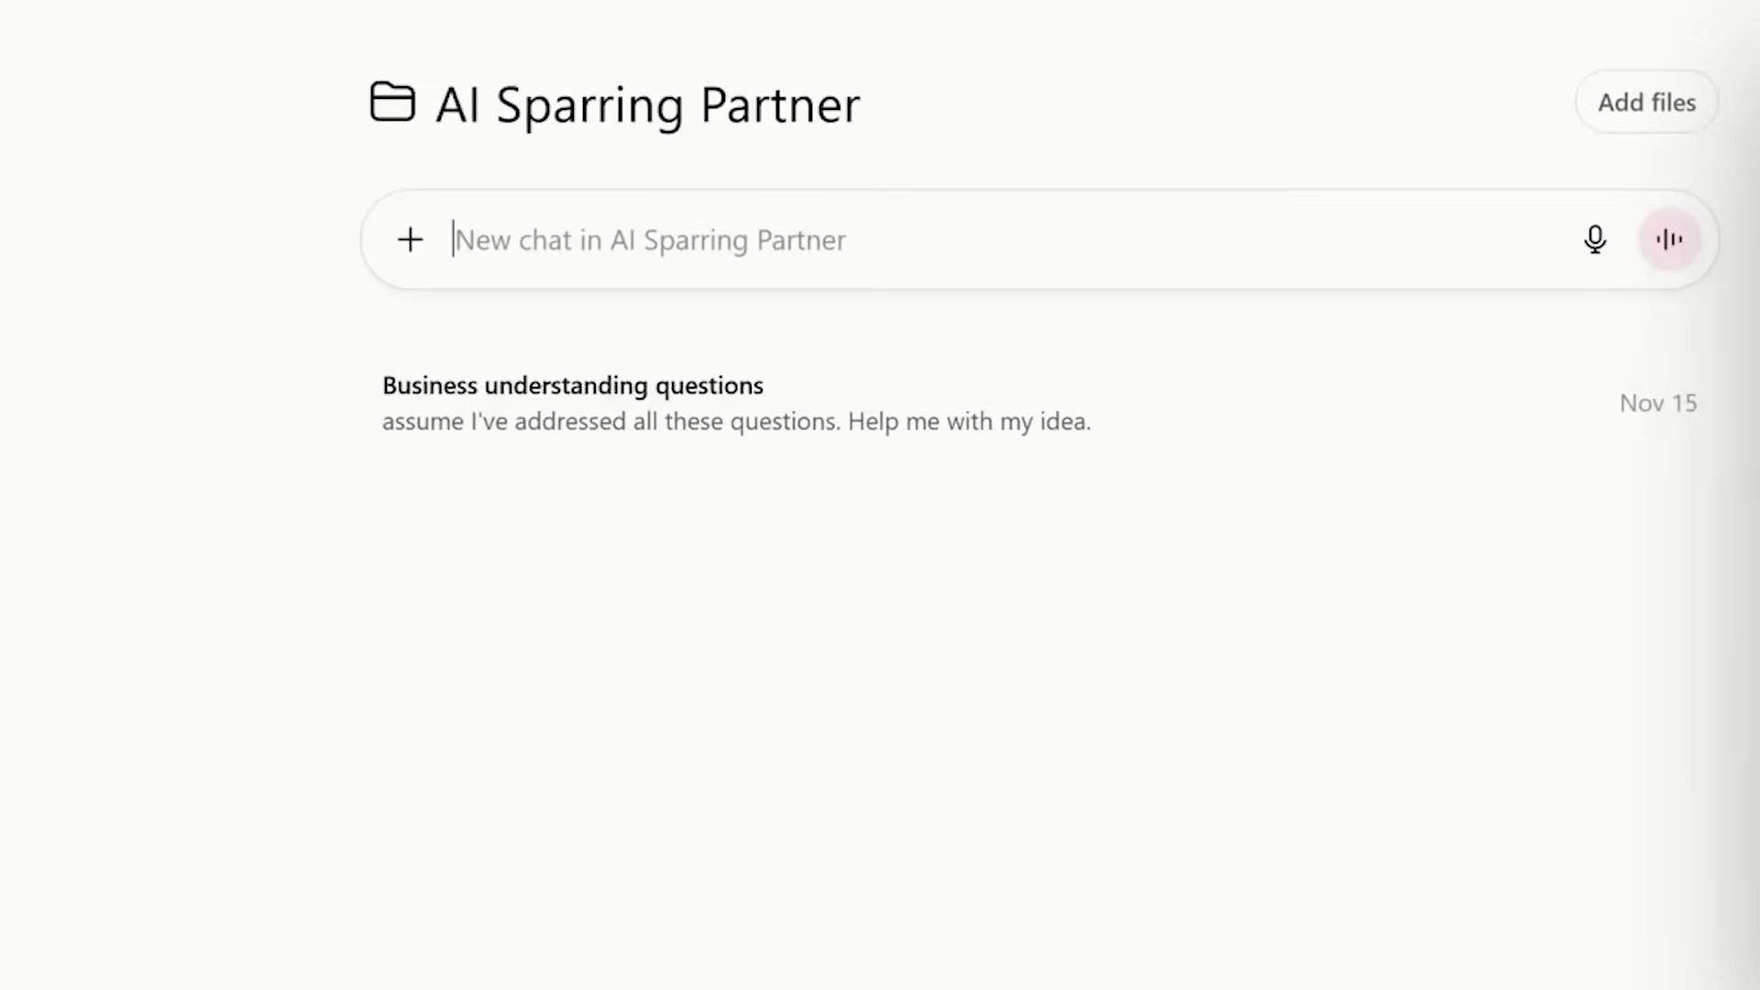
# Ask the project 'what is my business?' in a new chat
pyautogui.write('what')
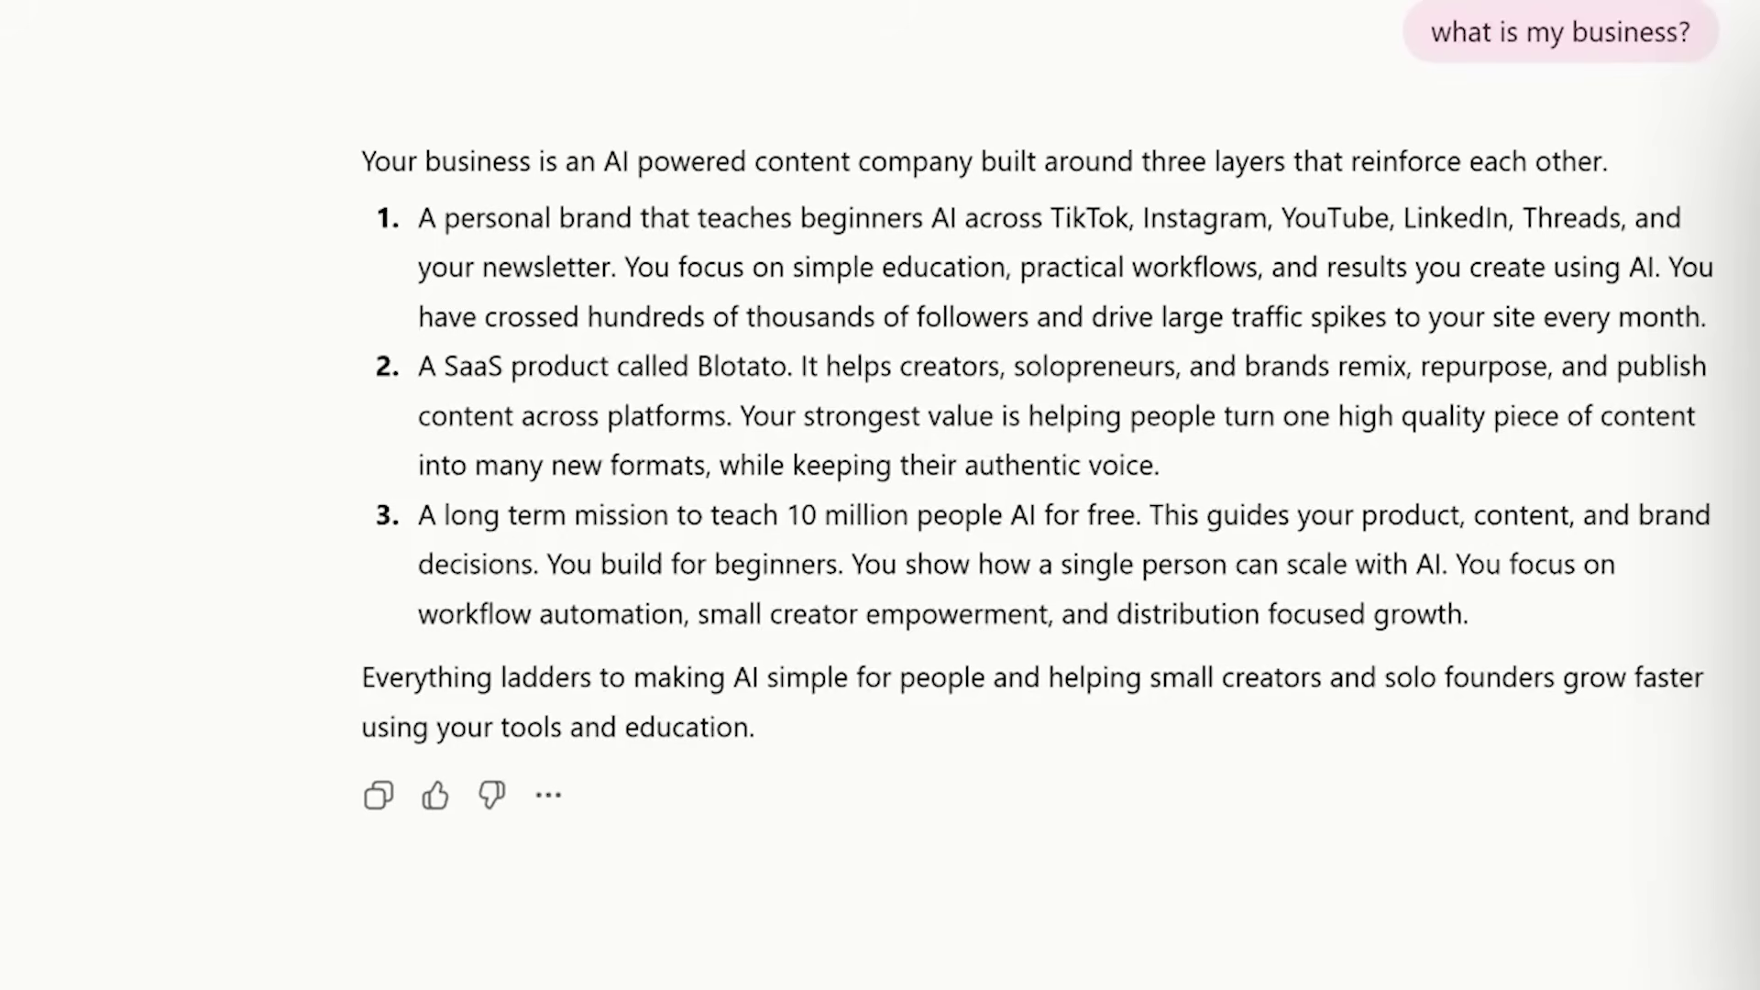
pyautogui.press('Return')
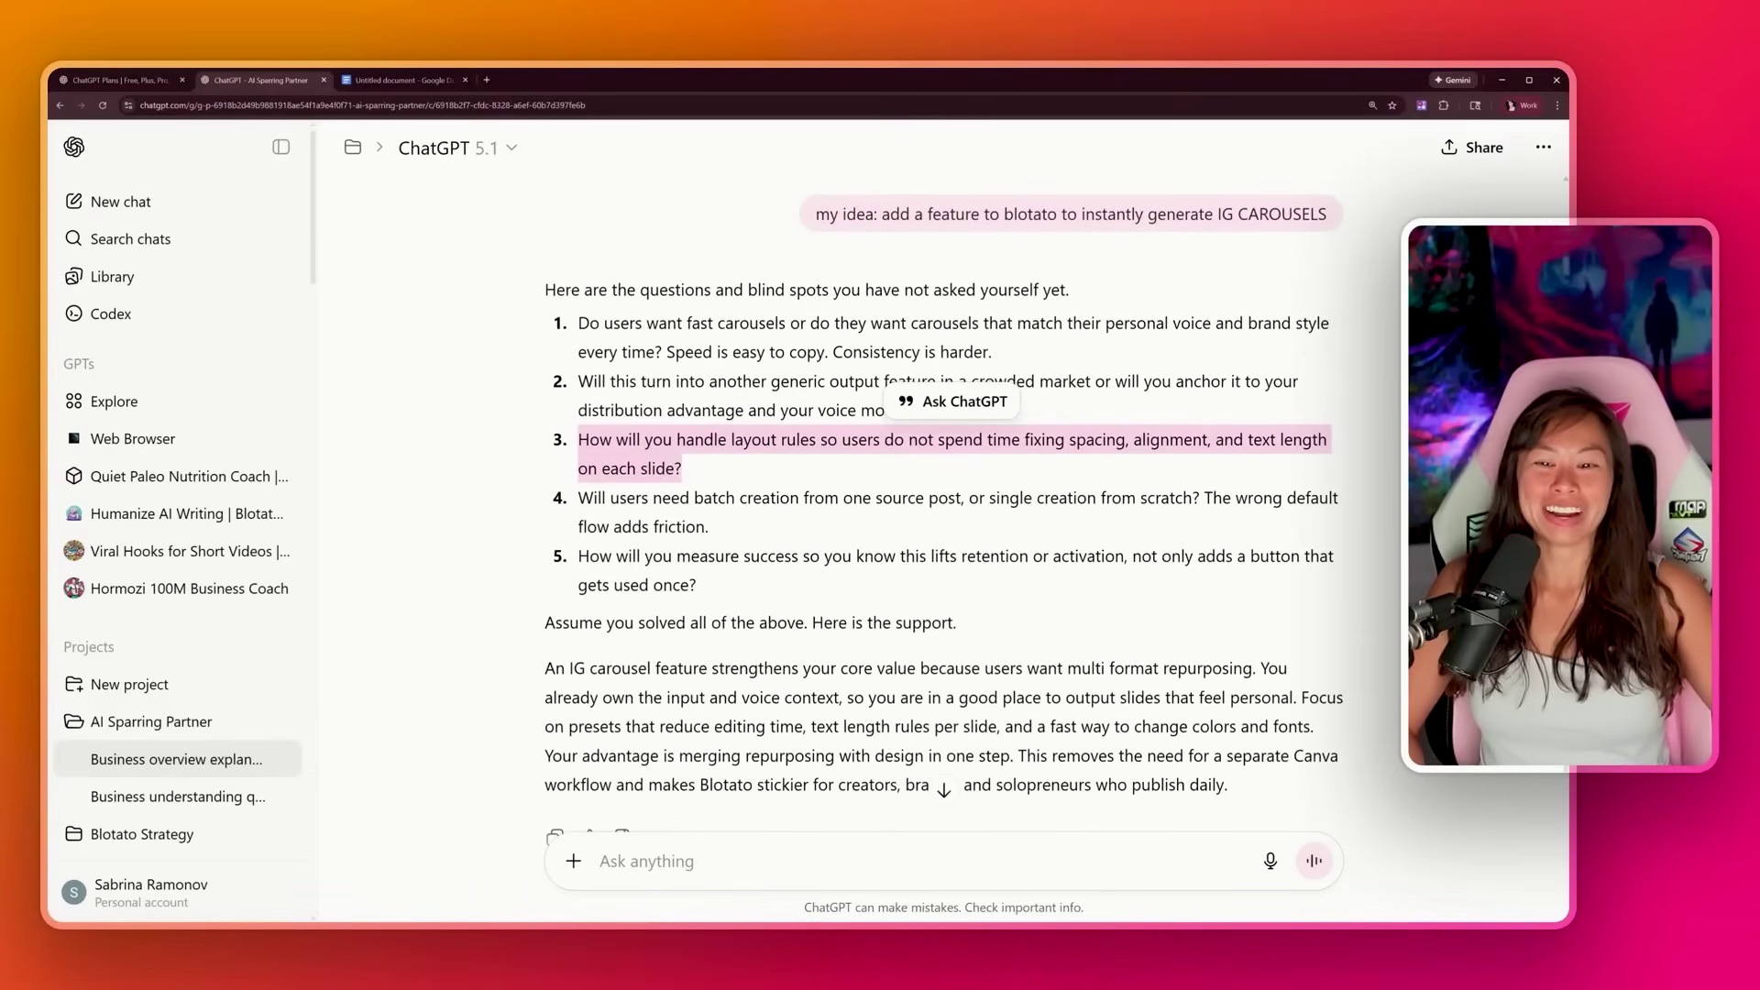
# Select the blind-spots intro line, then go back to the AI Sparring Partner project page
pyautogui.scroll(-1, 944, 513)
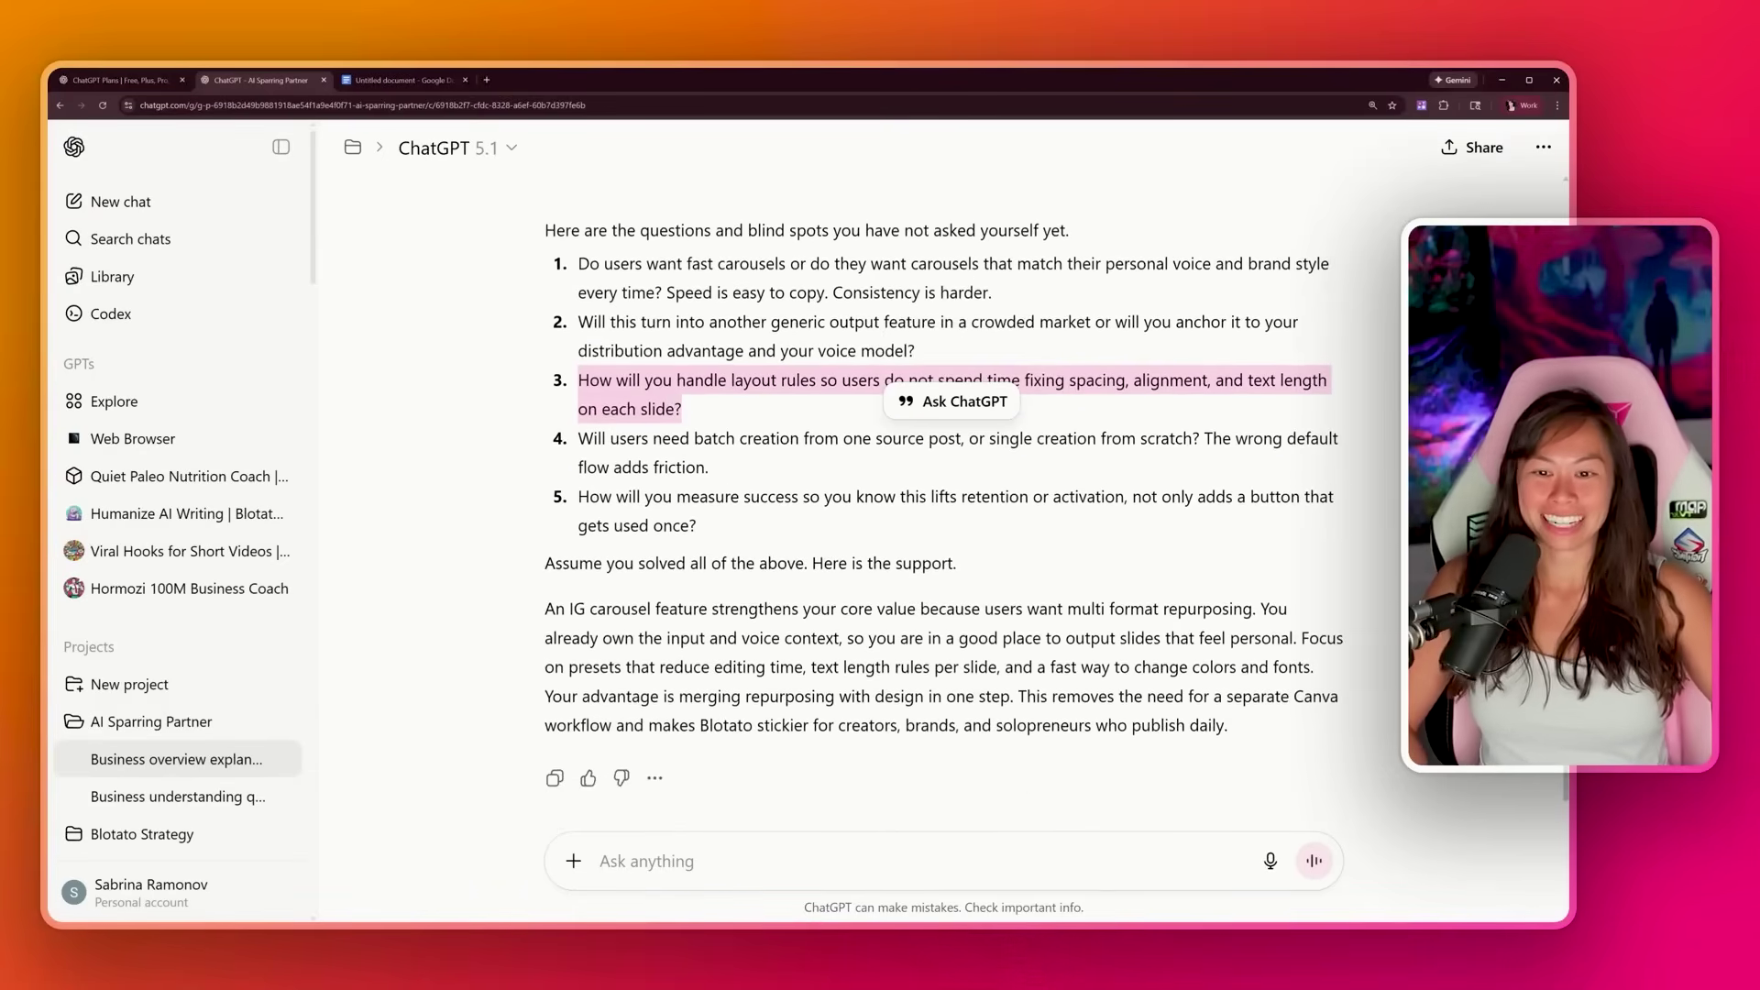
pyautogui.click(240, 722)
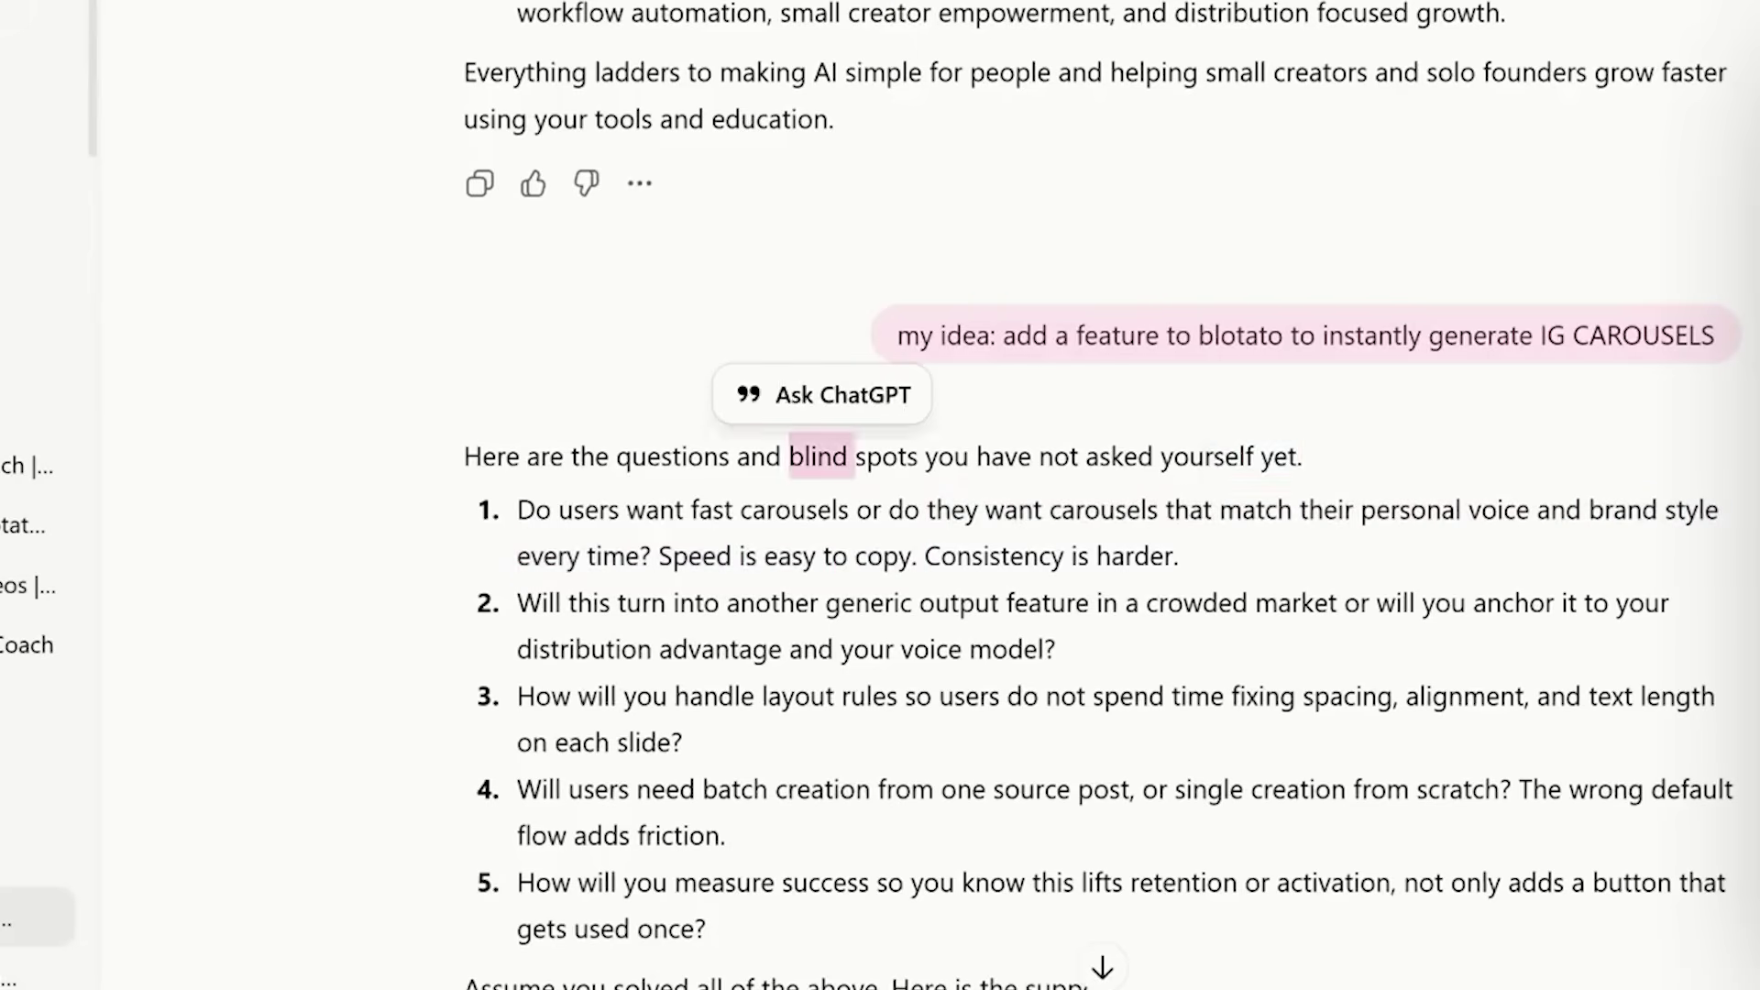
pyautogui.tripleClick(807, 455)
pyautogui.click(394, 924)
pyautogui.click(265, 752)
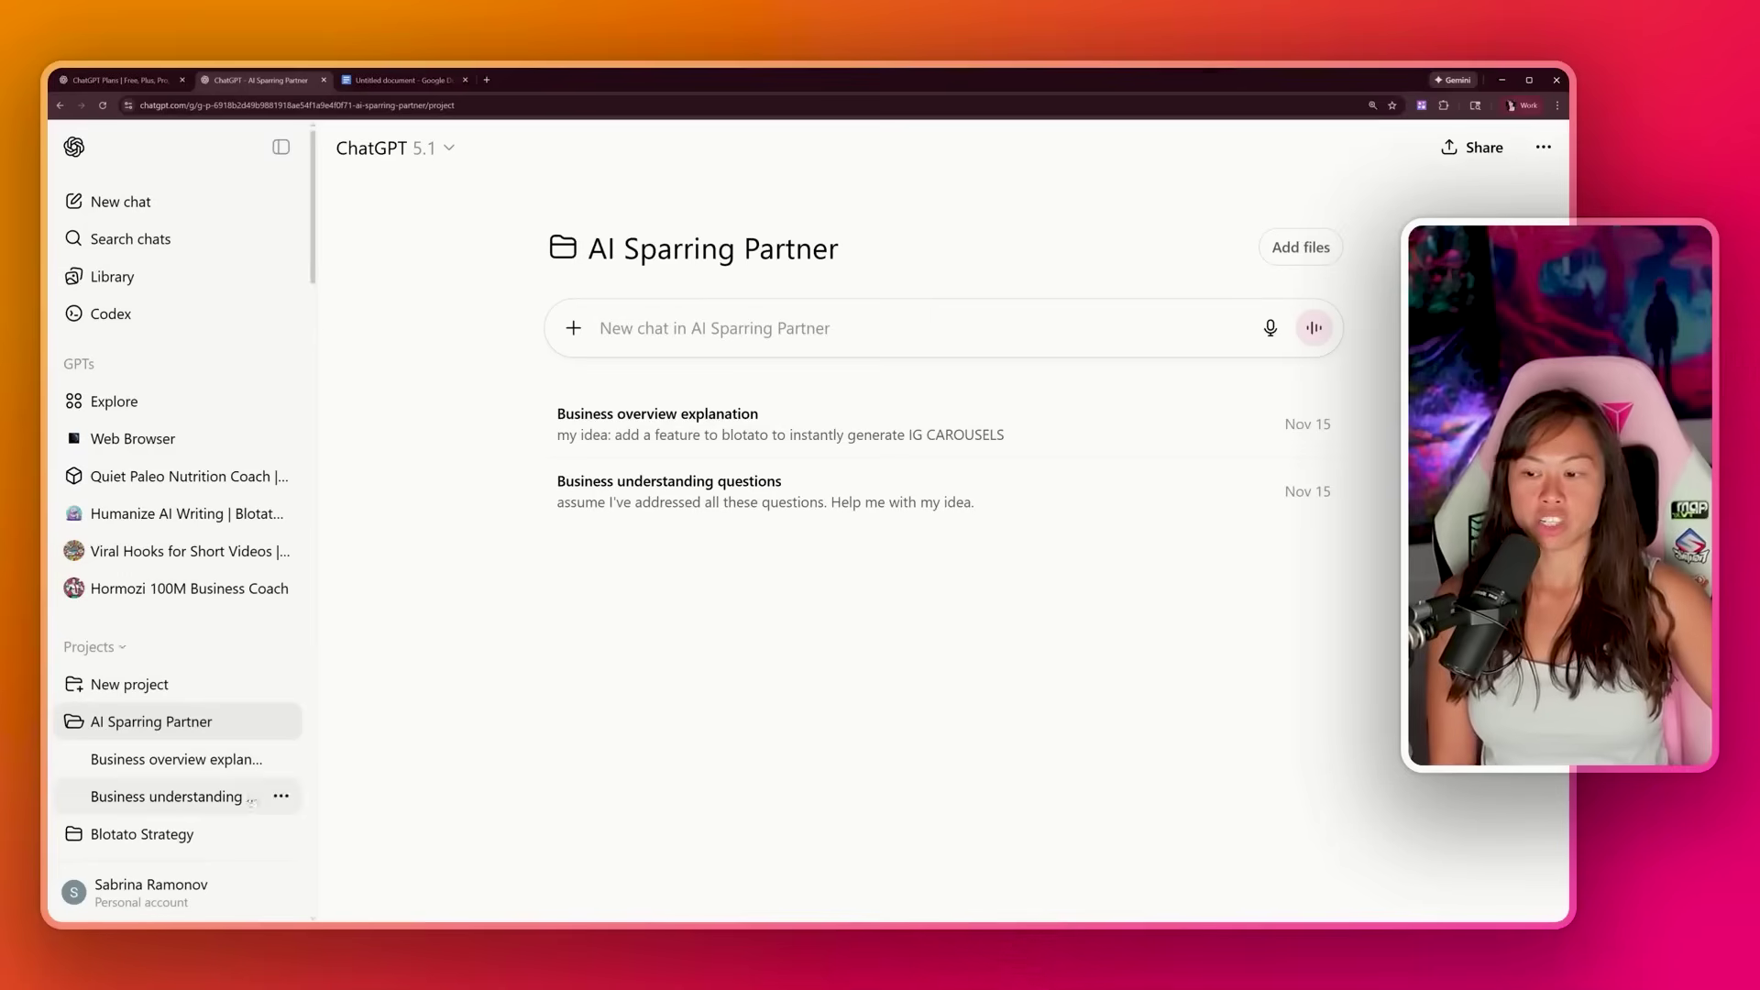
# Check the project's sharing access levels and keep it limited to invited people only
pyautogui.scroll(-2, 184, 550)
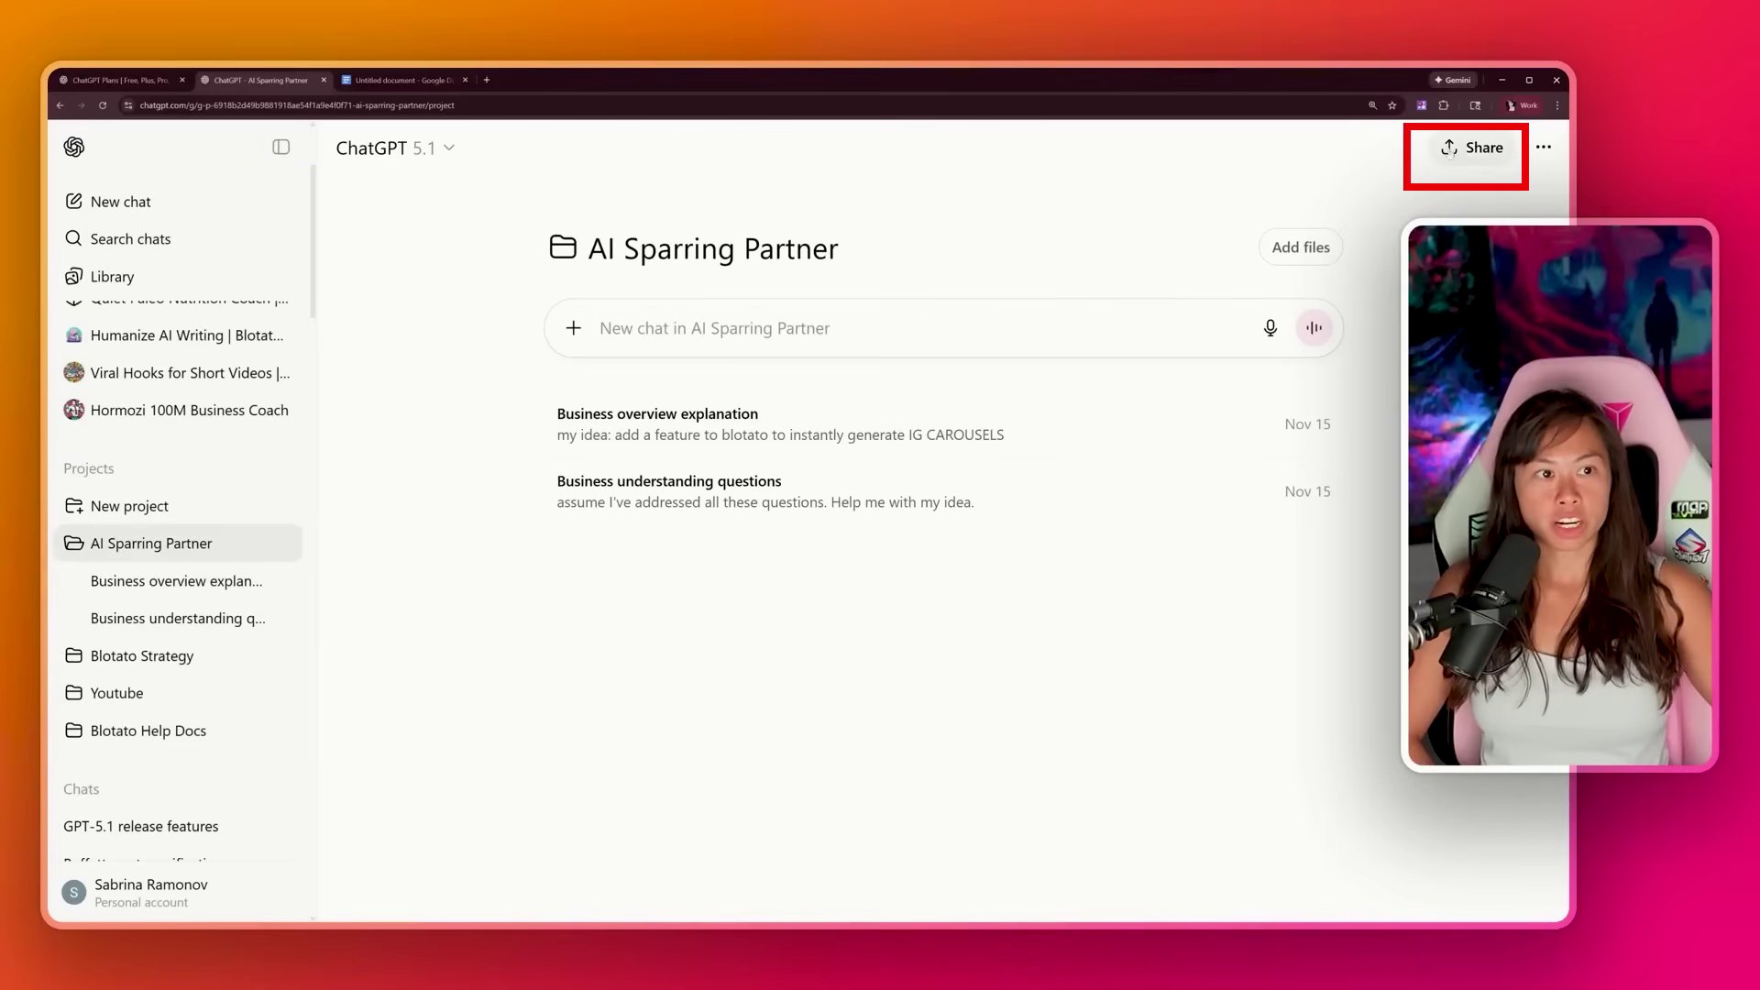
pyautogui.click(1464, 148)
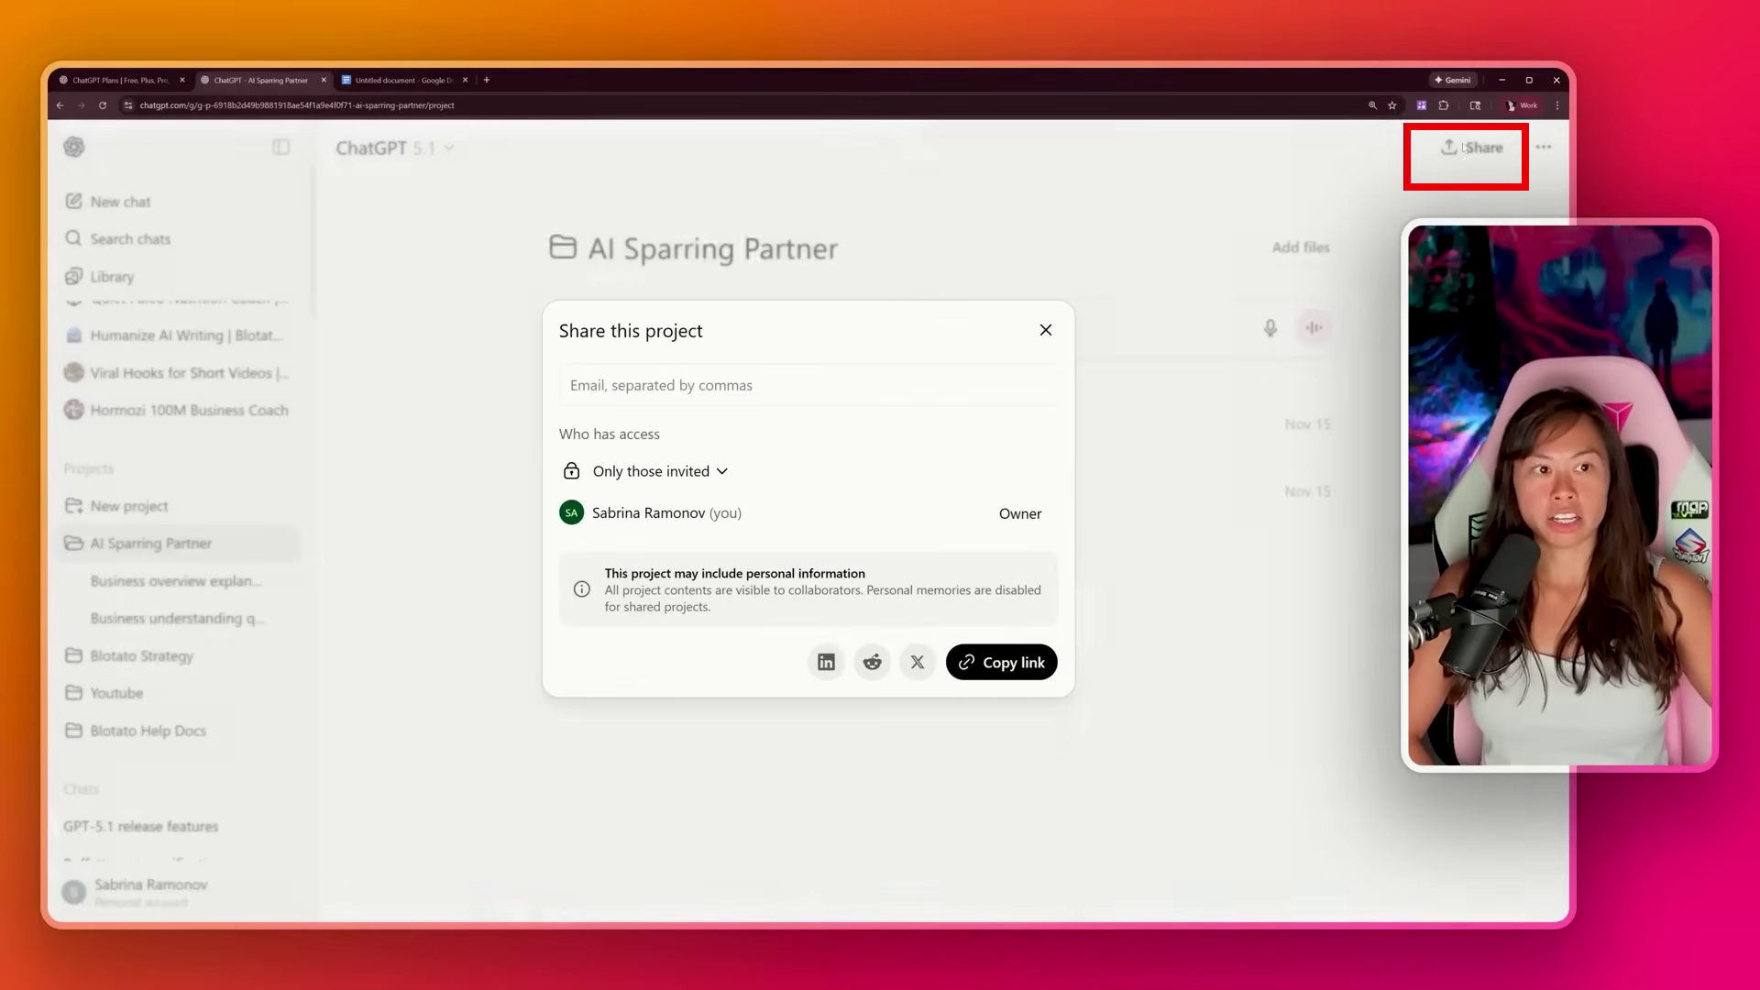
pyautogui.click(653, 471)
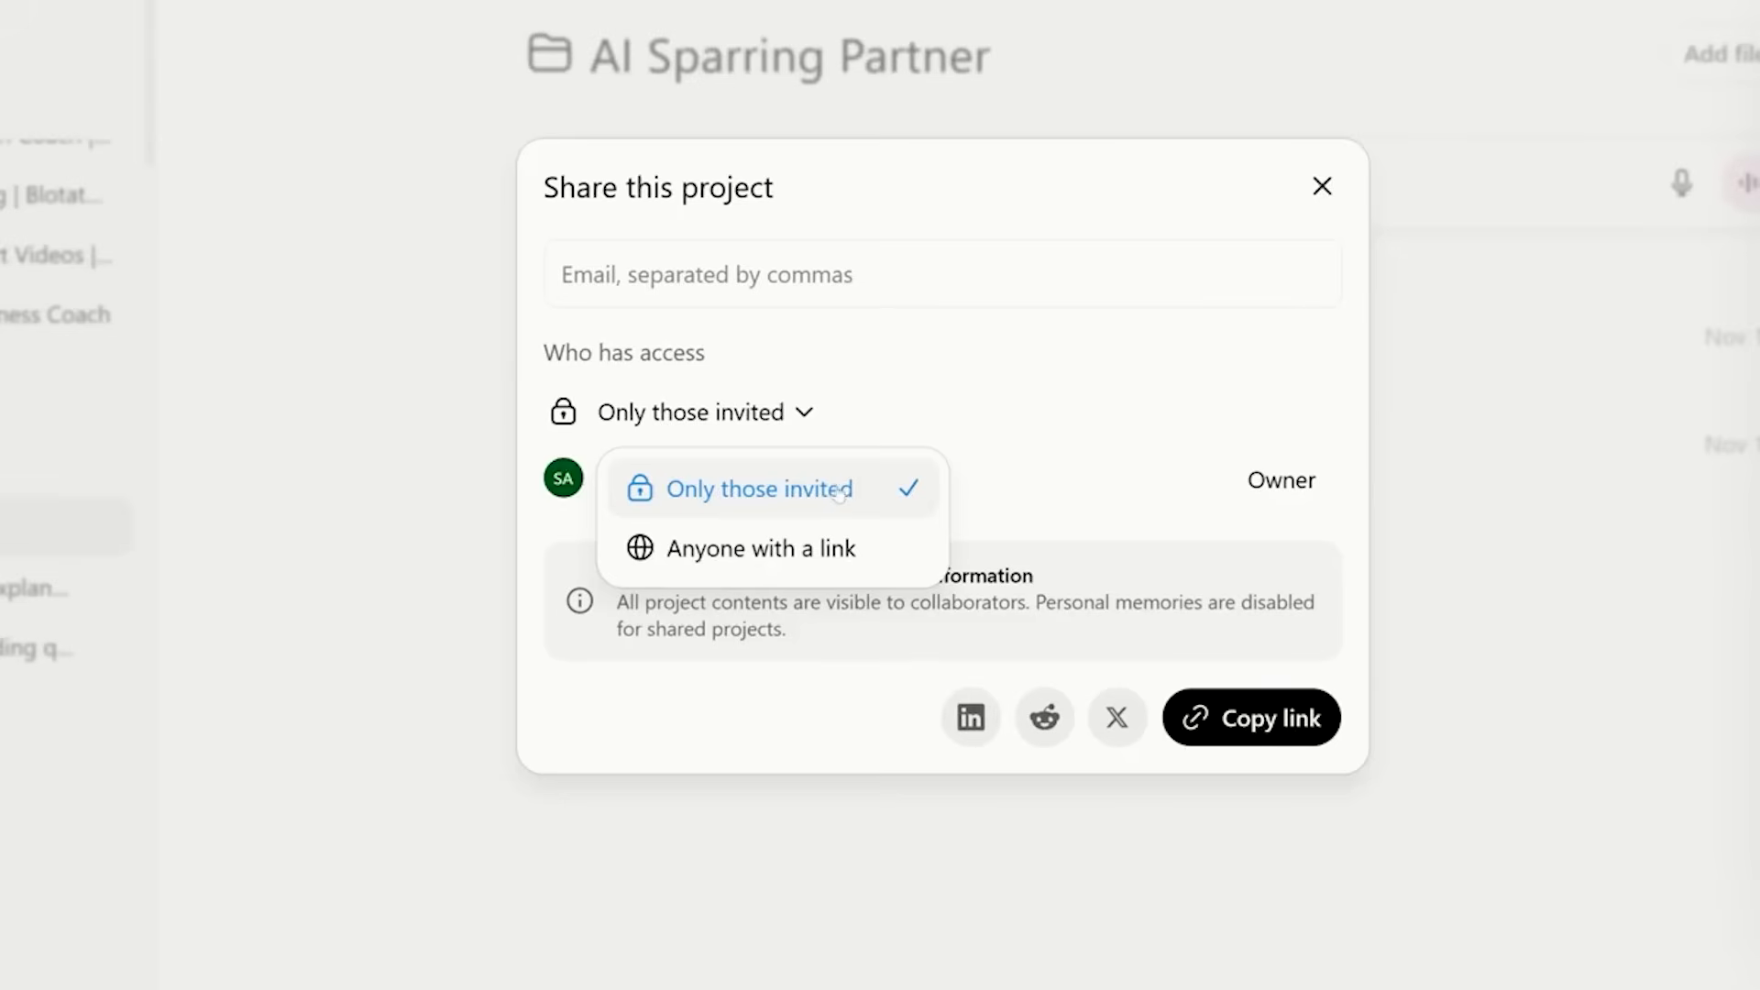
pyautogui.click(1323, 192)
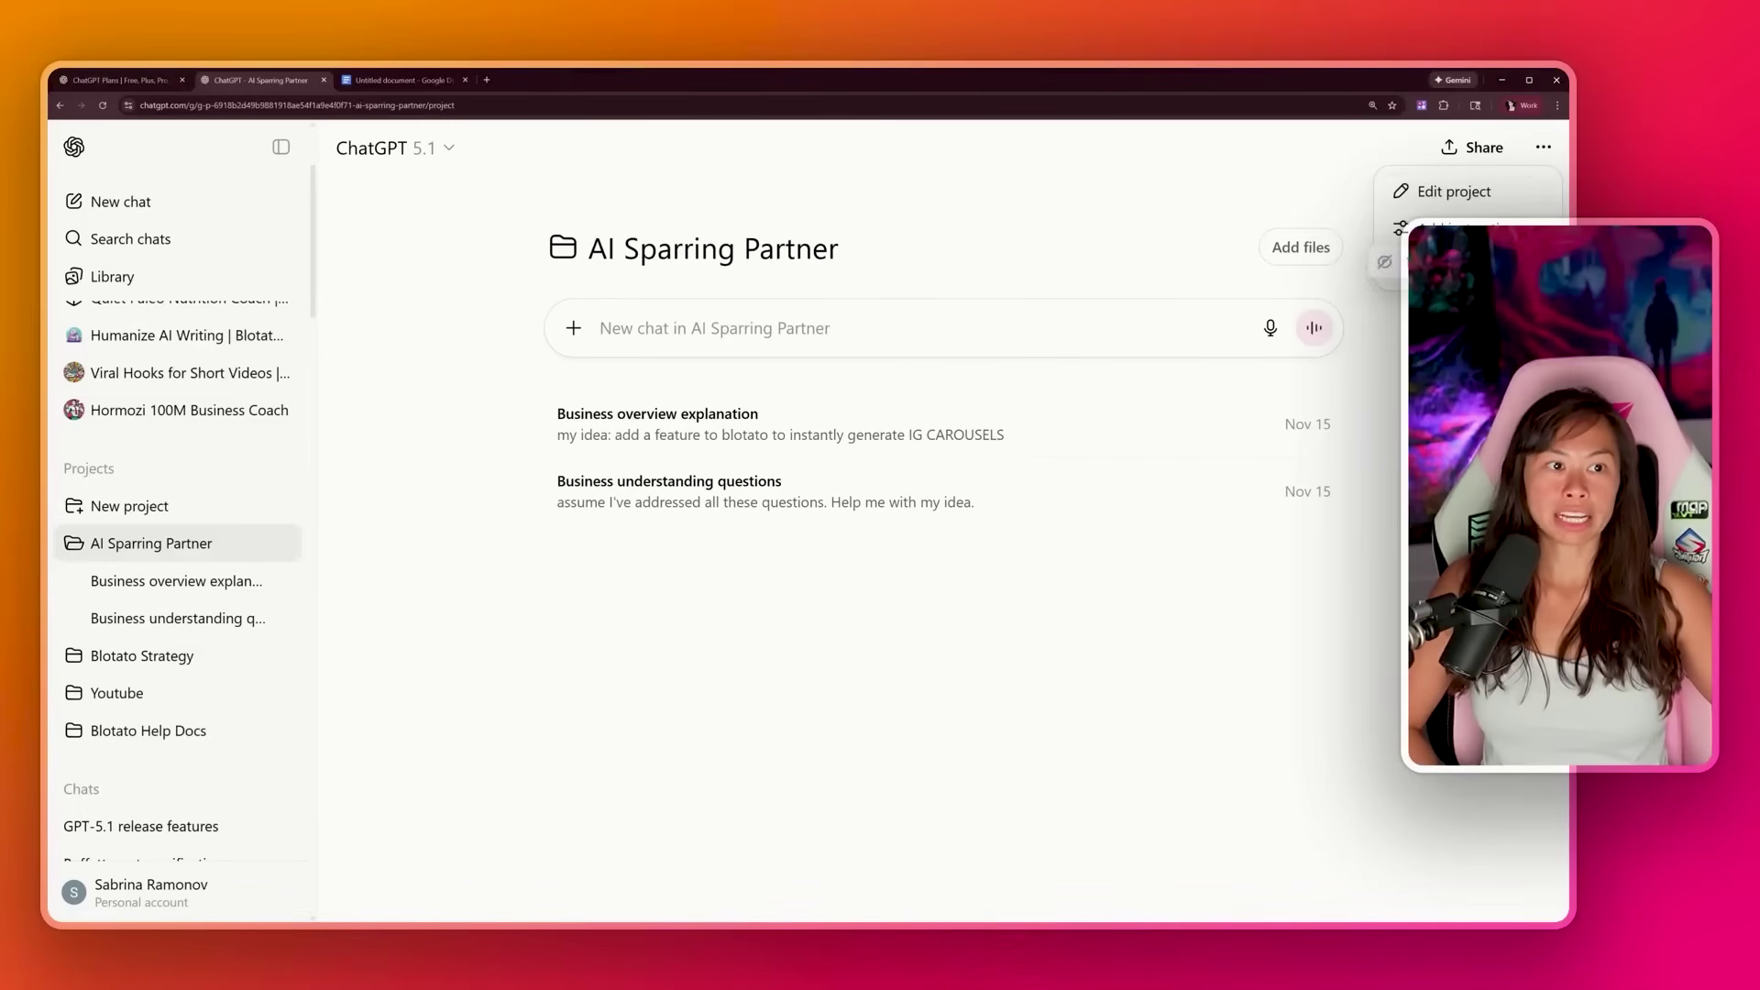
# Open the AI Sparring Partner project's instructions from its options menu
pyautogui.press('Escape')
pyautogui.click(1544, 147)
pyautogui.click(1467, 221)
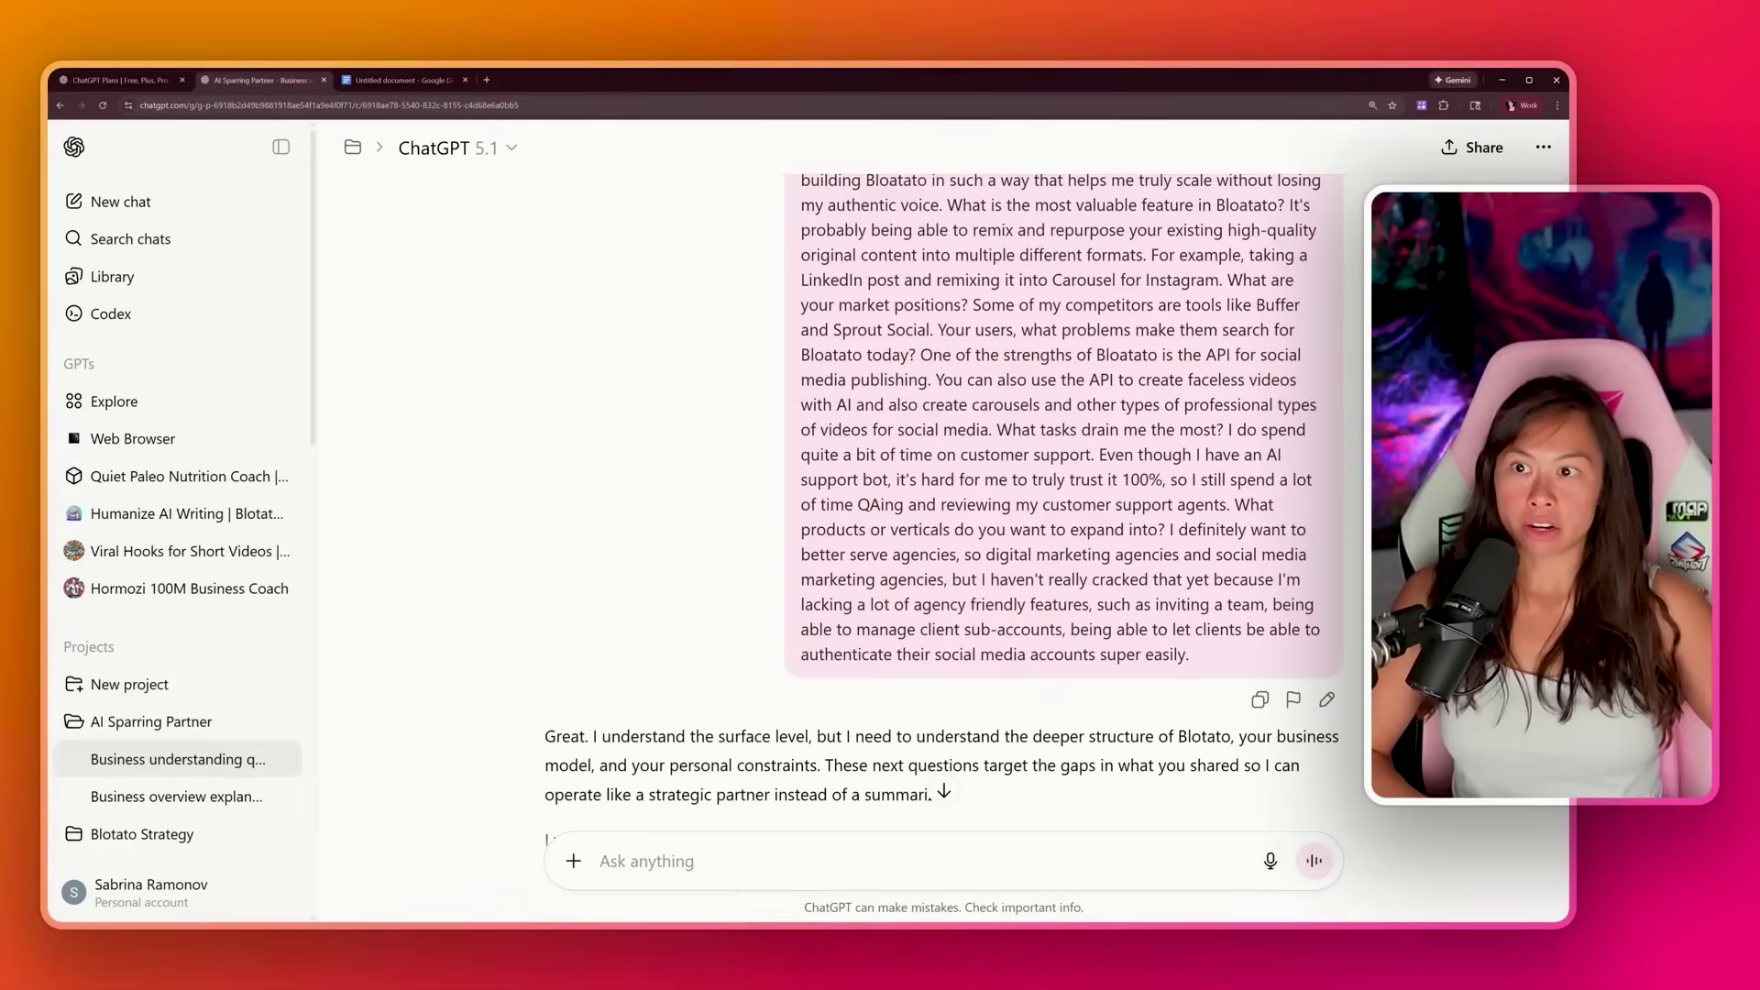
# Copy the chat's web address and paste it into a new browser tab
pyautogui.click(264, 107)
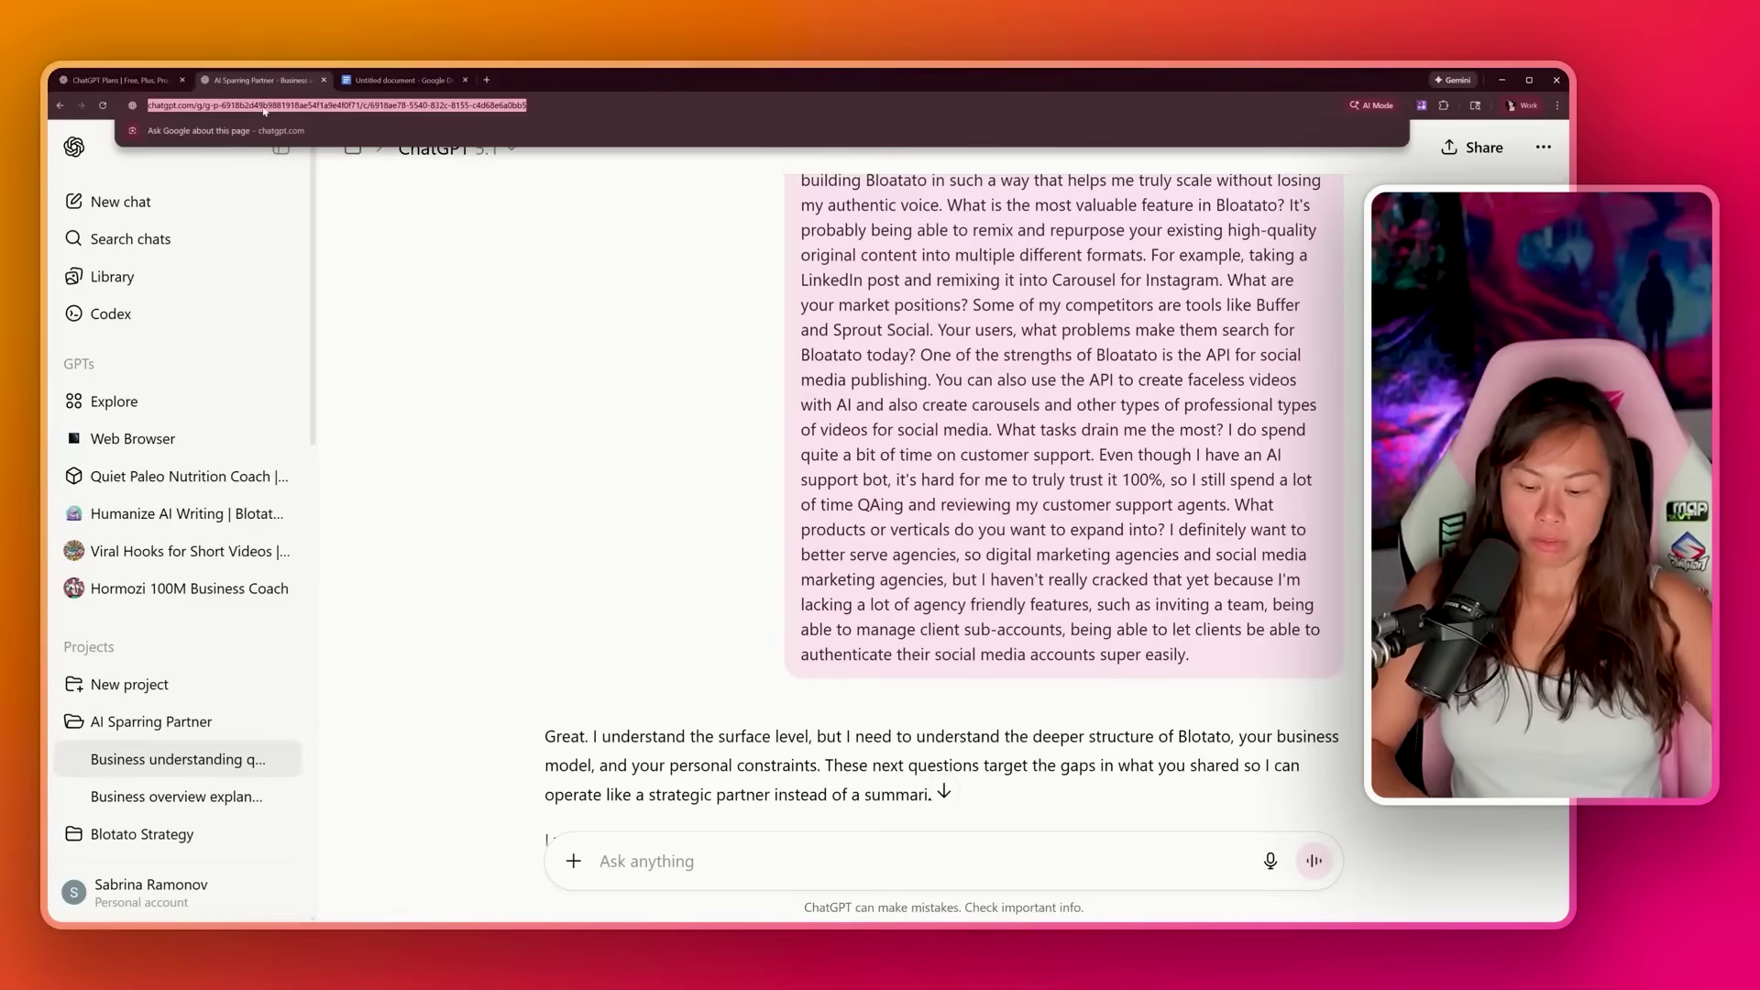
pyautogui.hotkey('ctrl', 't')
pyautogui.write('https://chatgpt.com/g/g-p-6918b2d49b9881918ae54f1a9e4f0f71/c/6918ae78-5540-832c-8155-c4d68e6a0bb5')
# Load the copied chat in the new tab, then start a blank custom GPT's Configure form
pyautogui.press('Return')
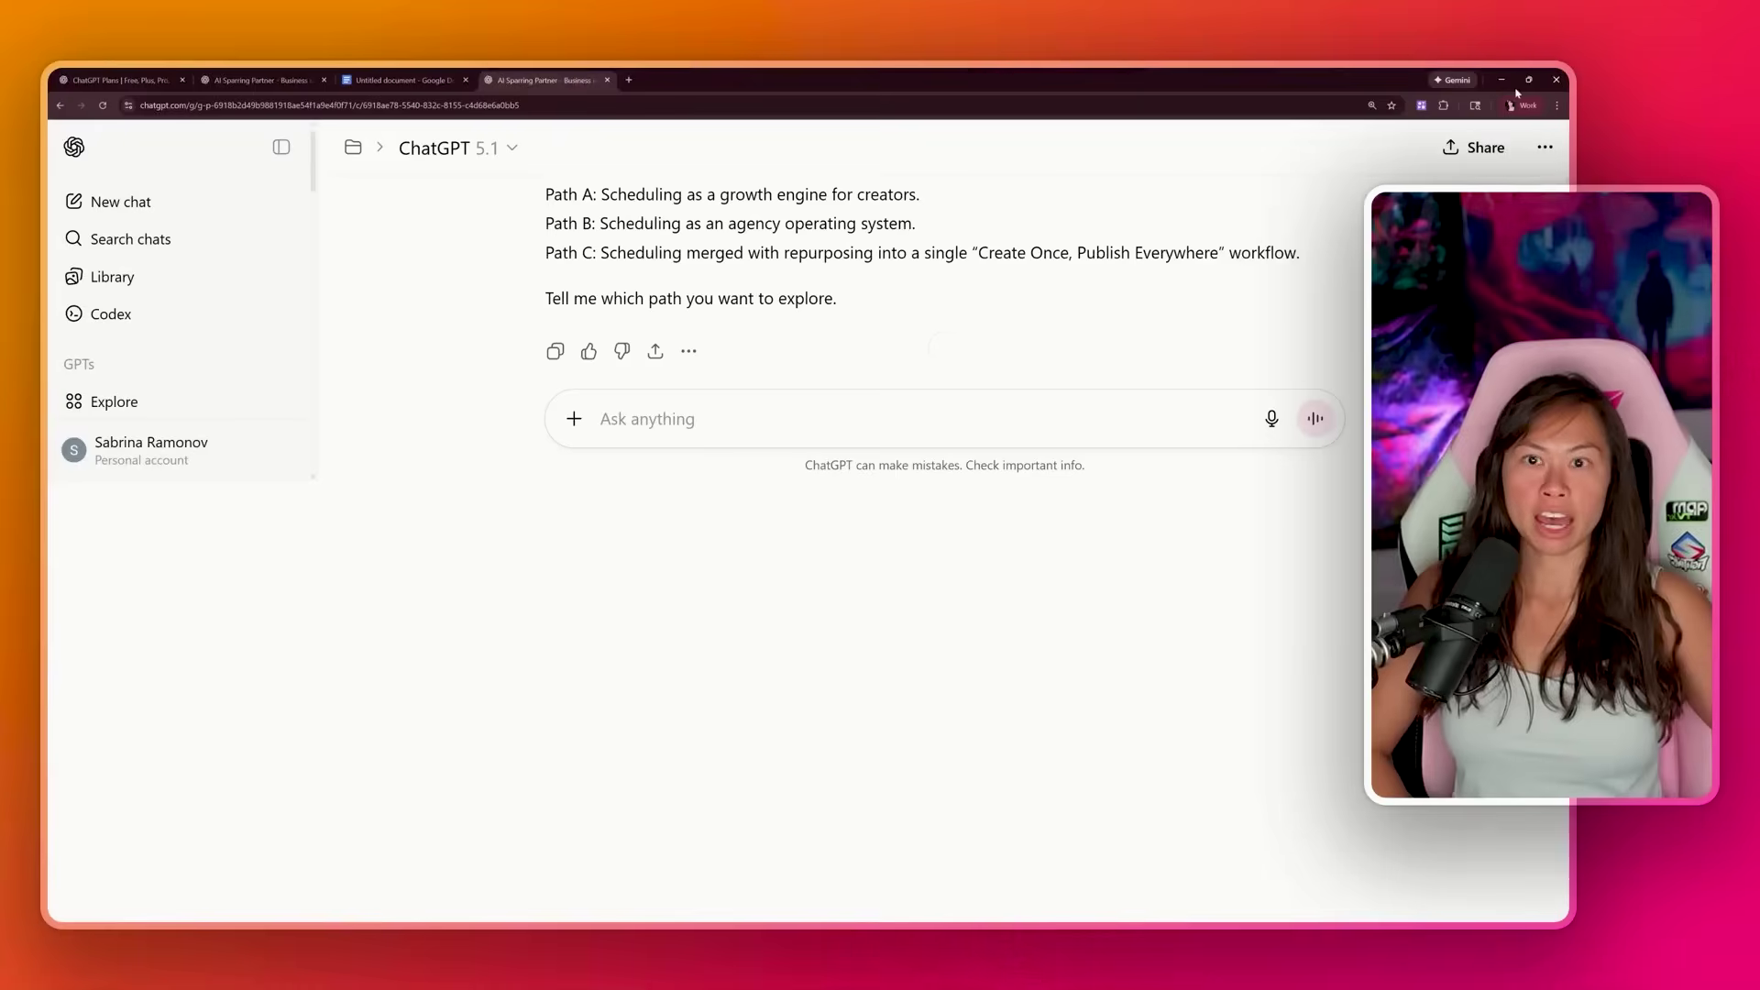
pyautogui.moveTo(550, 80); pyautogui.dragTo(339, 93)
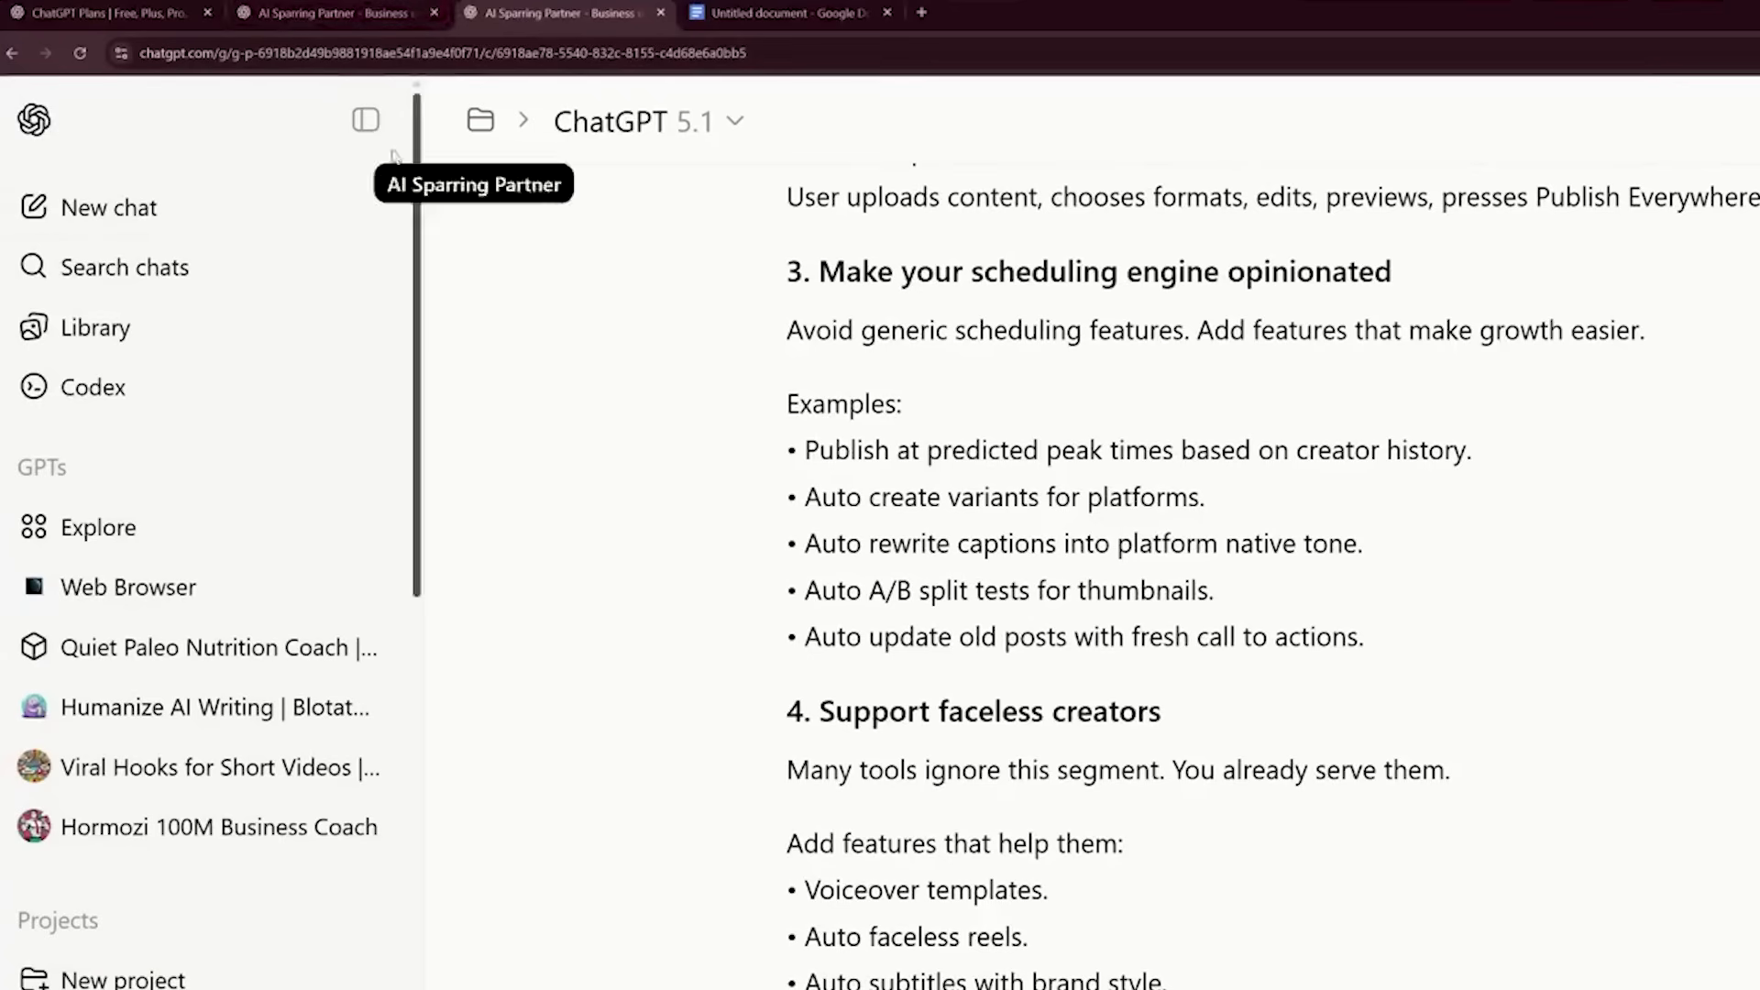
pyautogui.click(101, 531)
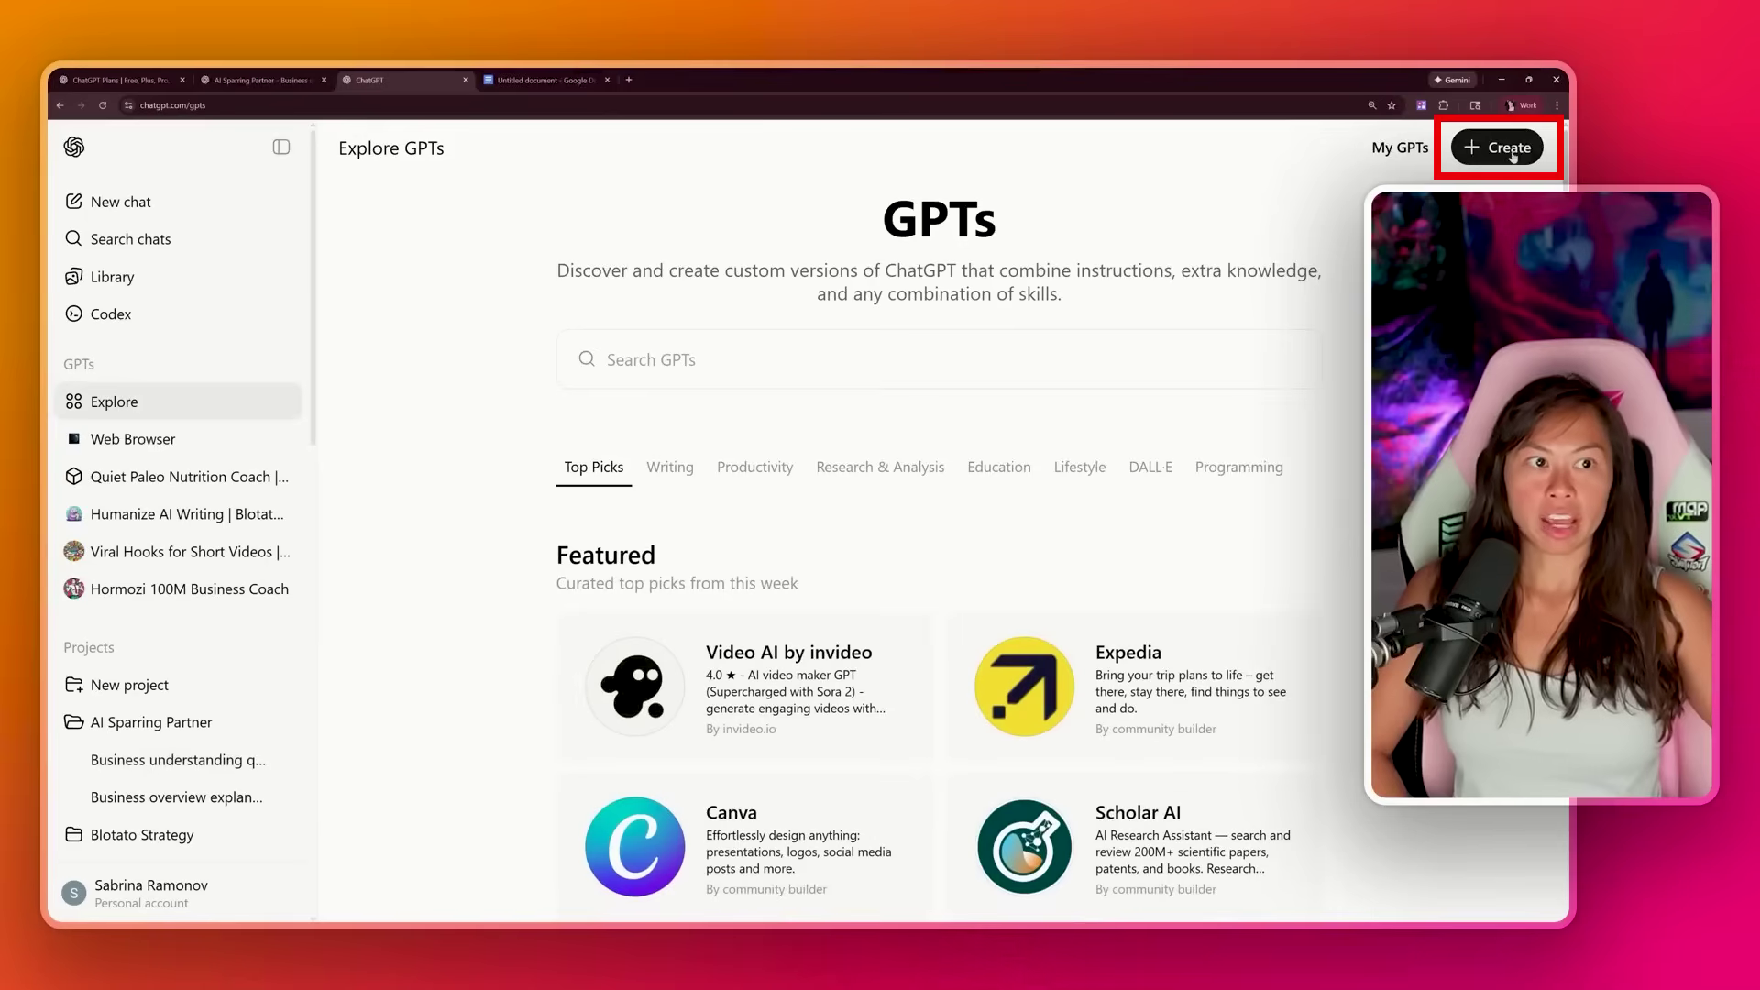
pyautogui.click(1513, 154)
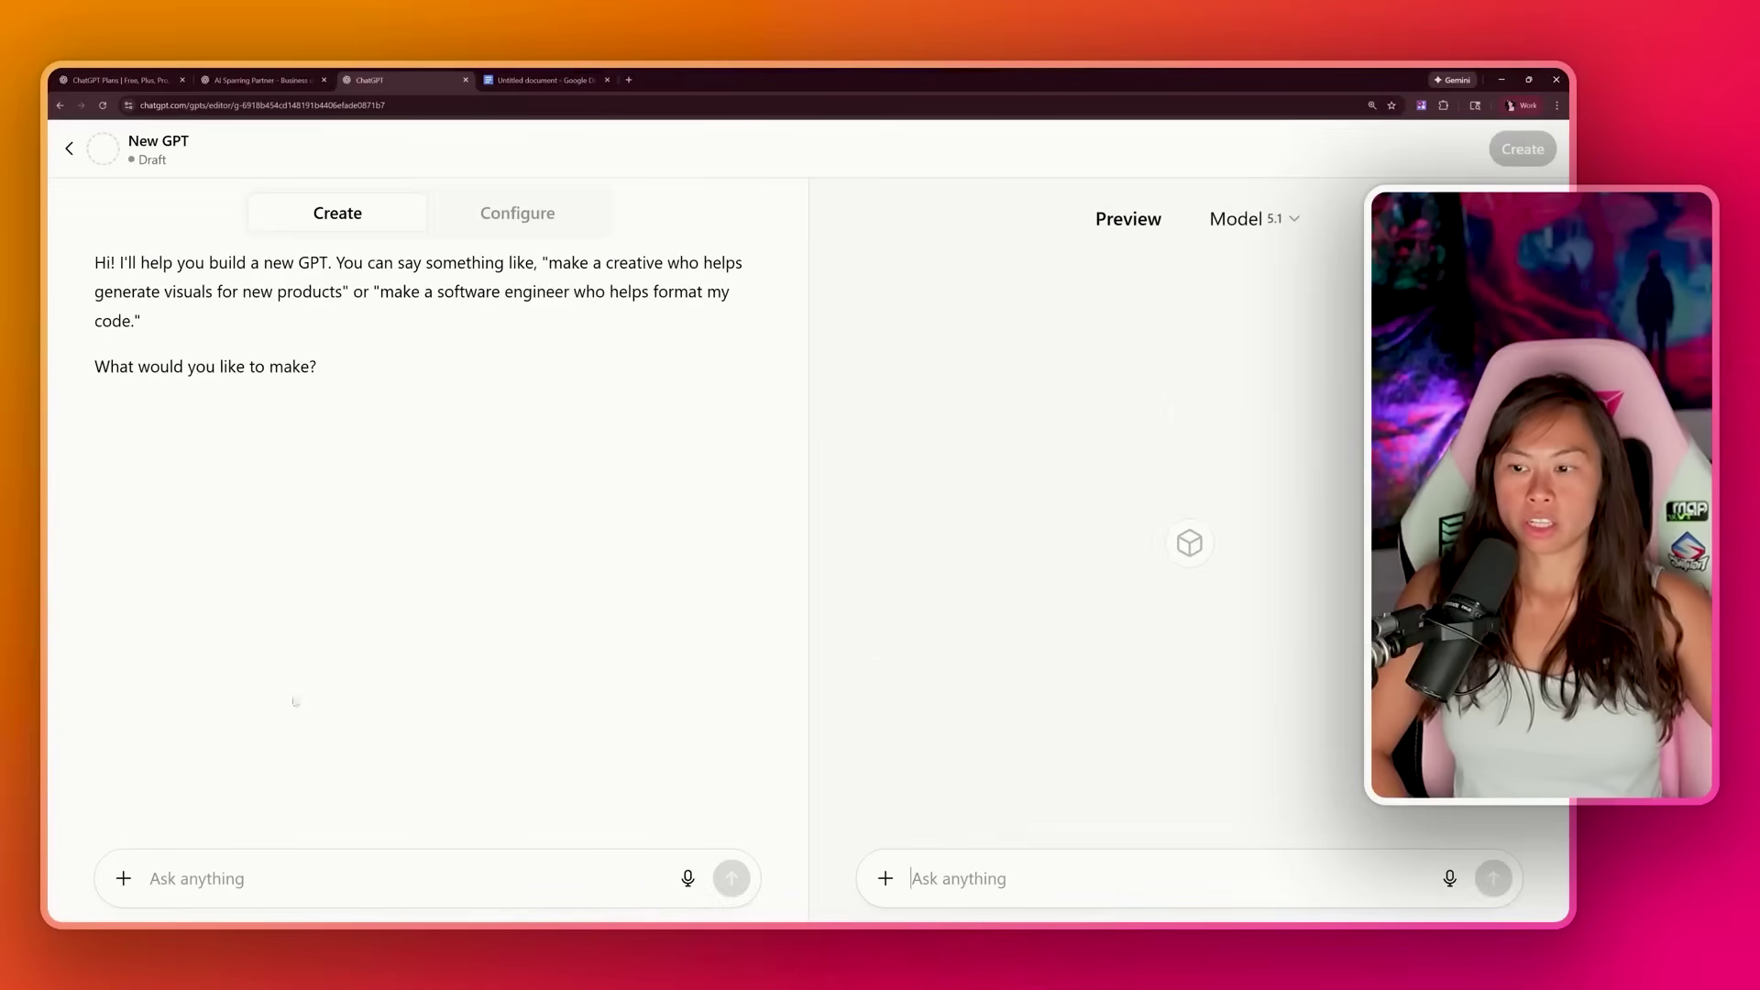
pyautogui.click(470, 217)
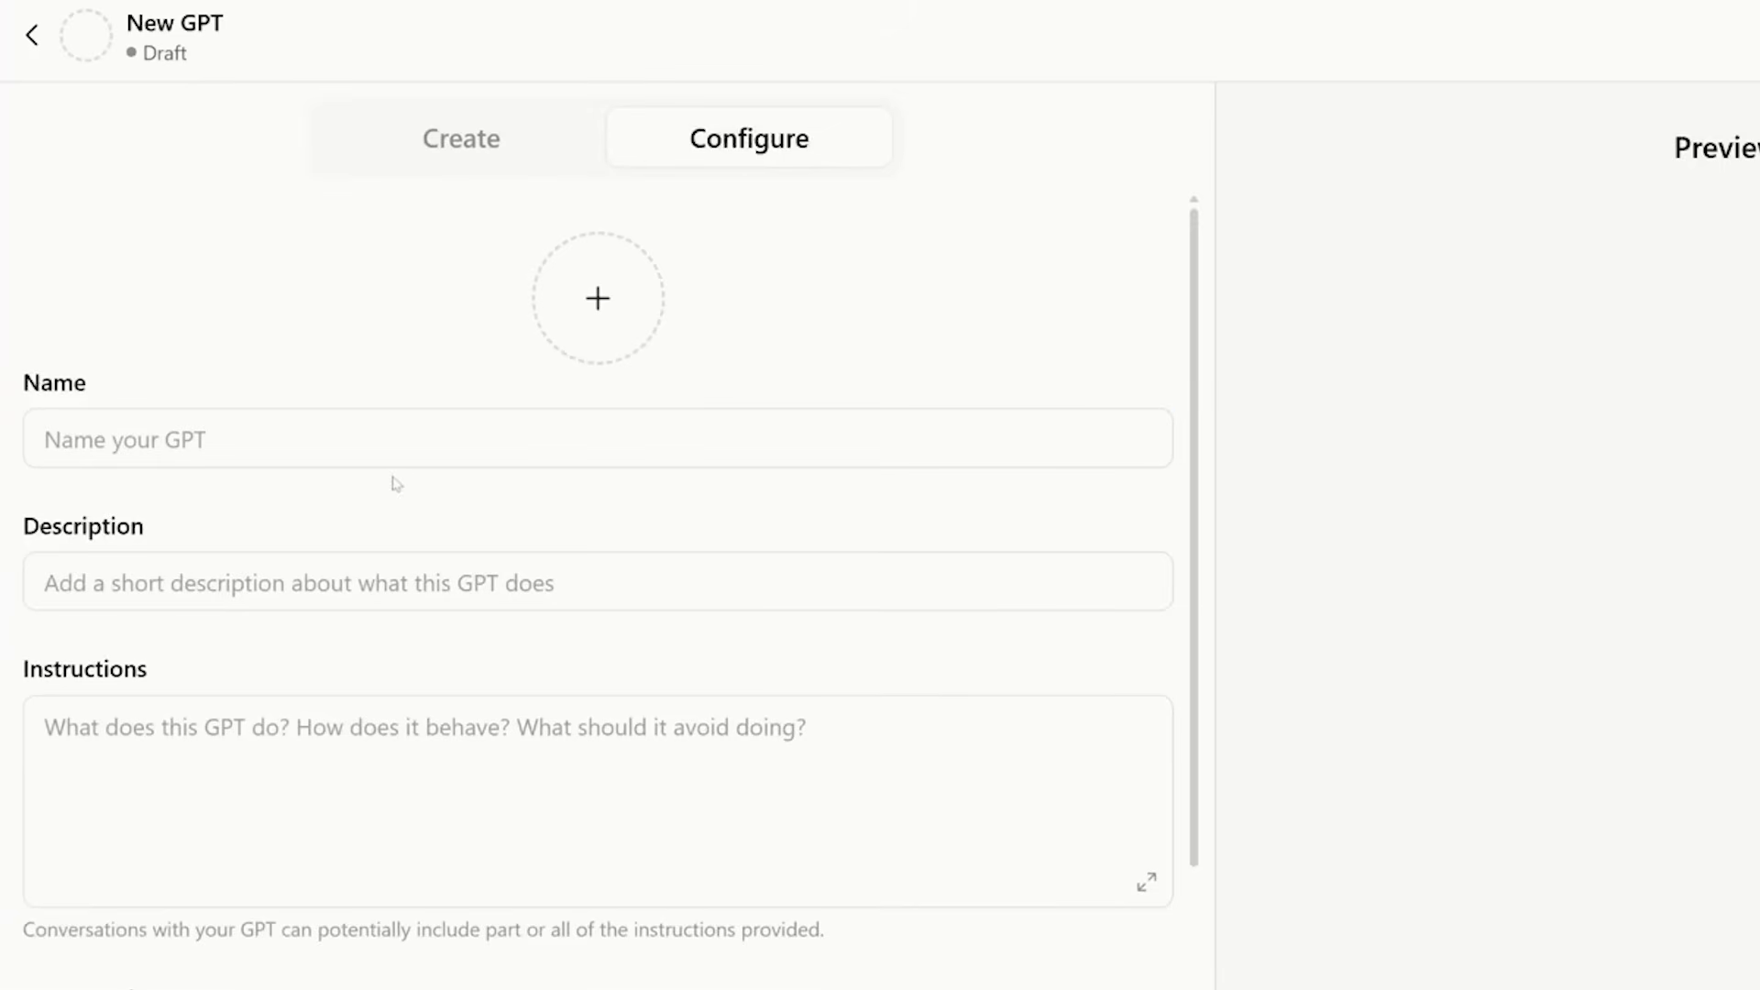
# Name the GPT 'AI Sparring Partner' and begin its description with 'Challenge'
pyautogui.click(394, 450)
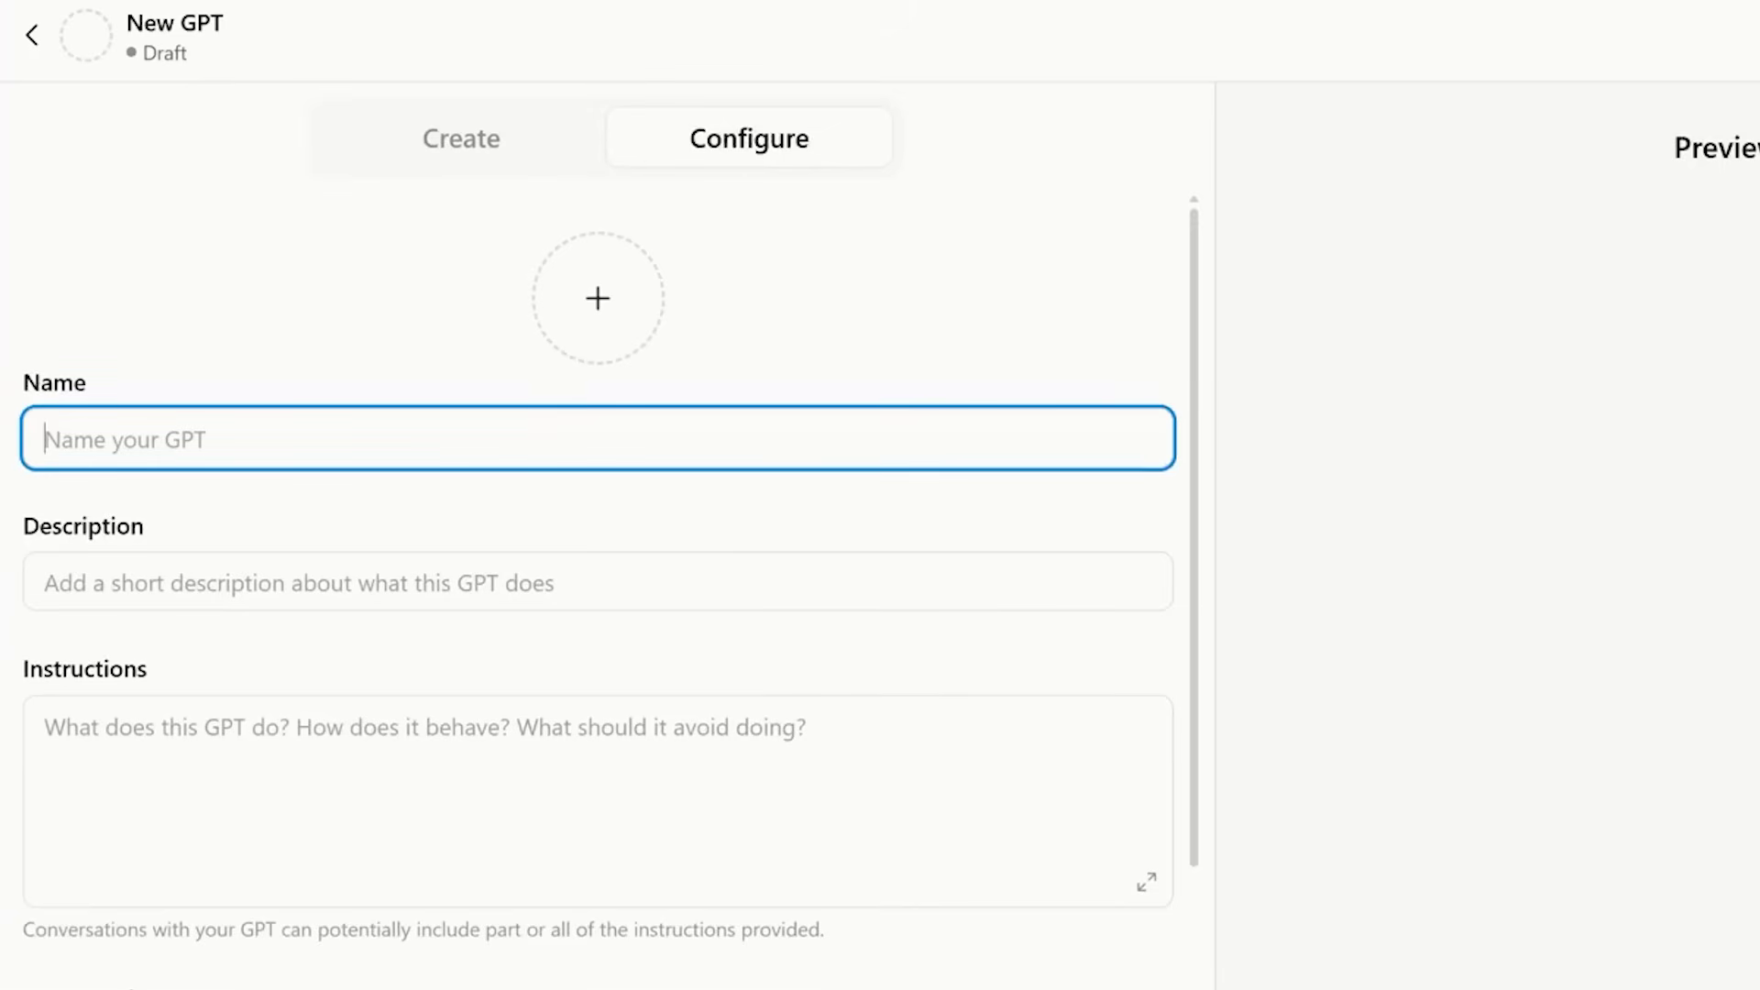
pyautogui.write('AI')
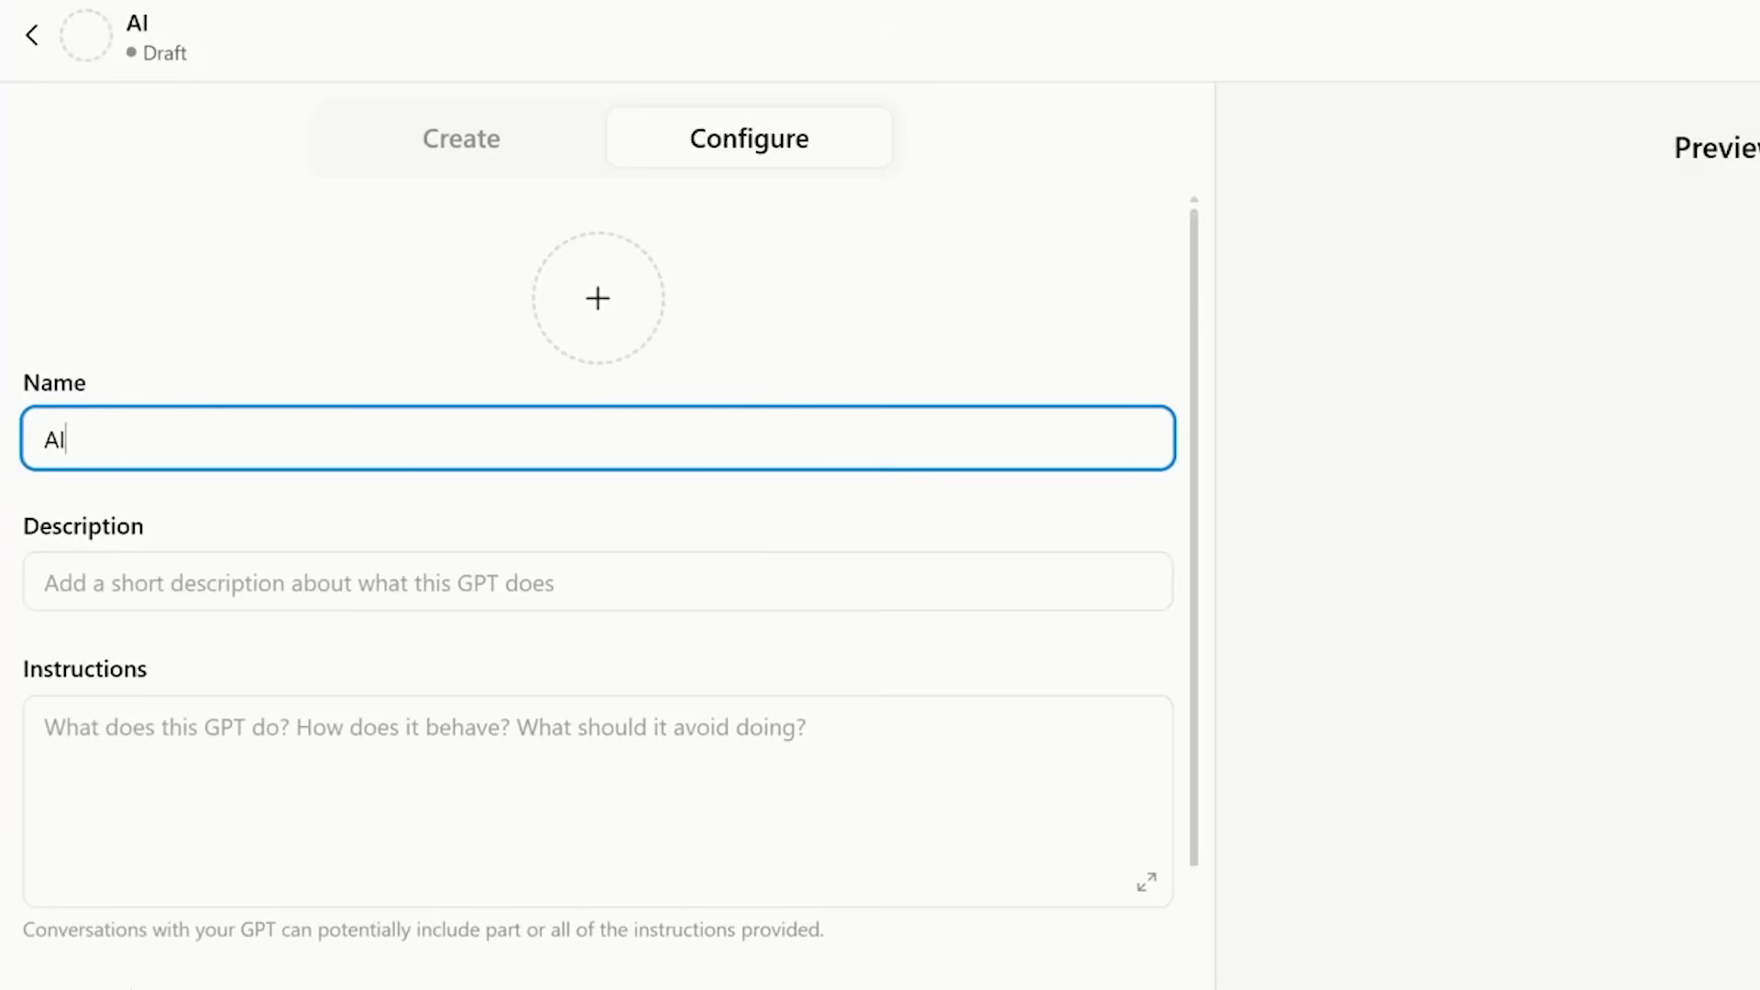
pyautogui.write(' Sparriong')
pyautogui.press('BackSpace')
pyautogui.press('BackSpace')
pyautogui.write('ng Partner')
pyautogui.press('Tab')
pyautogui.write('Challenge')
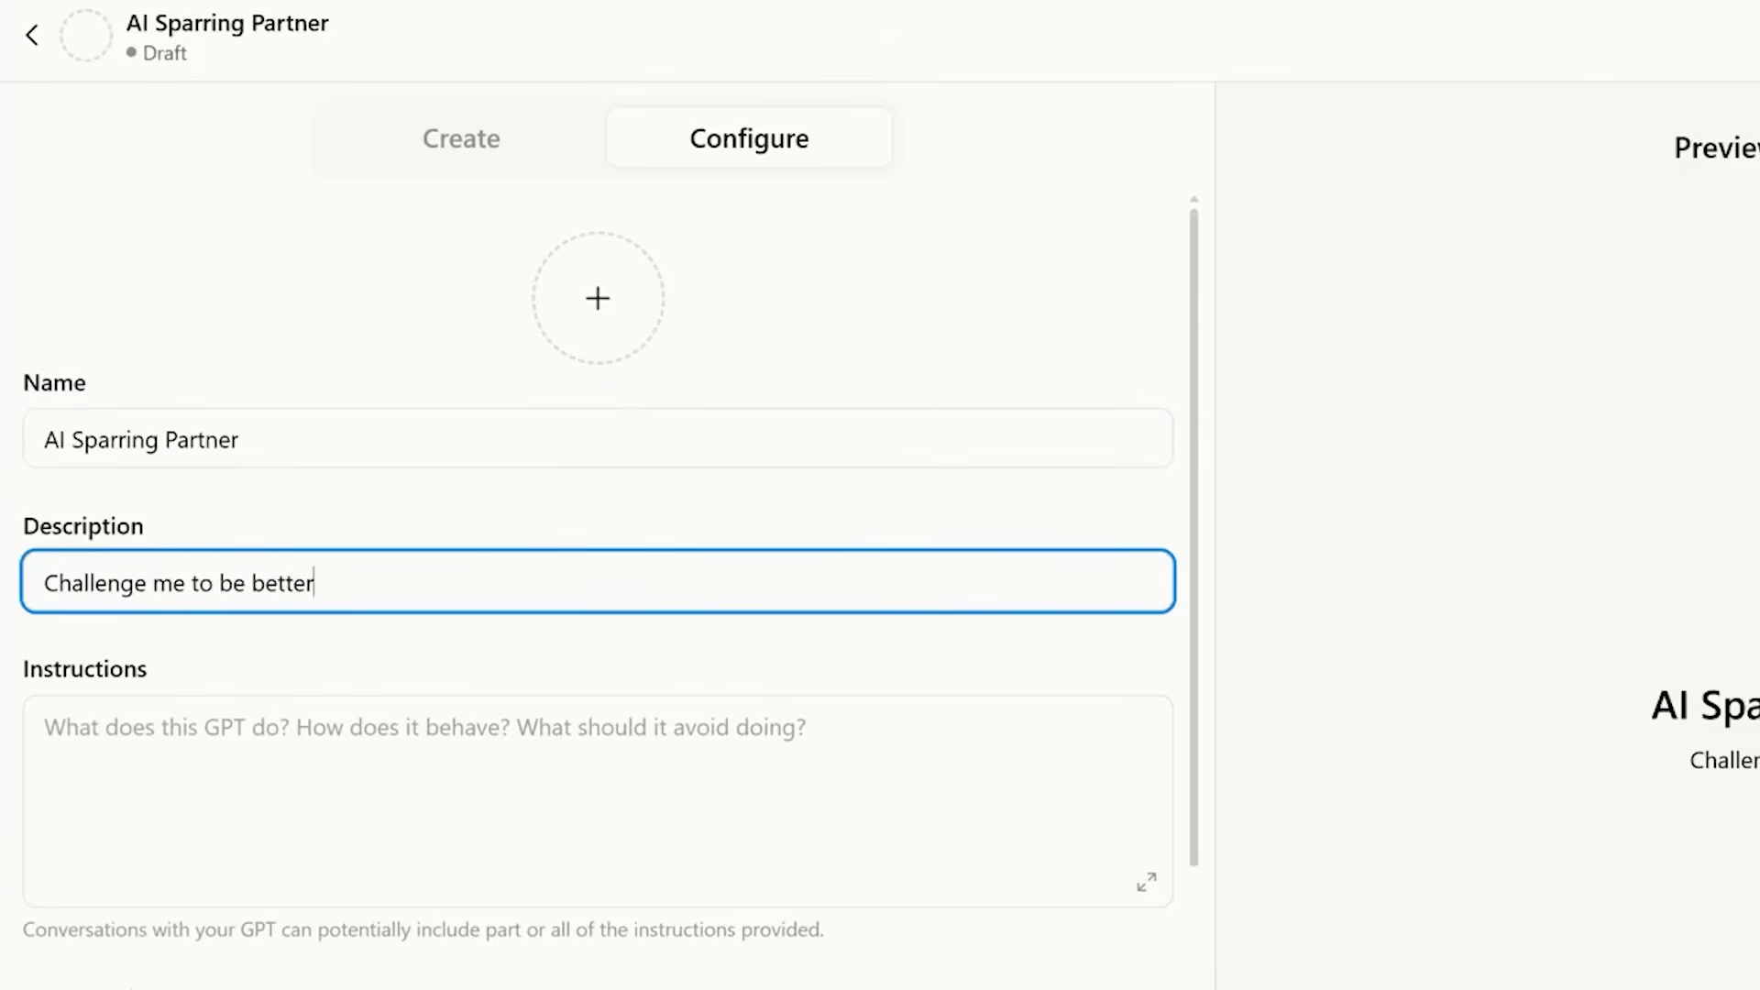
# Paste the sparring-partner brief into the GPT's Instructions field
pyautogui.press('Tab')
pyautogui.write('Based on everything you know about me, become my AI Sparring Partner.  When I present an idea, your first response should include 3-5 questions I haven’t thought about, counterarguments, blind spots, or risks.')
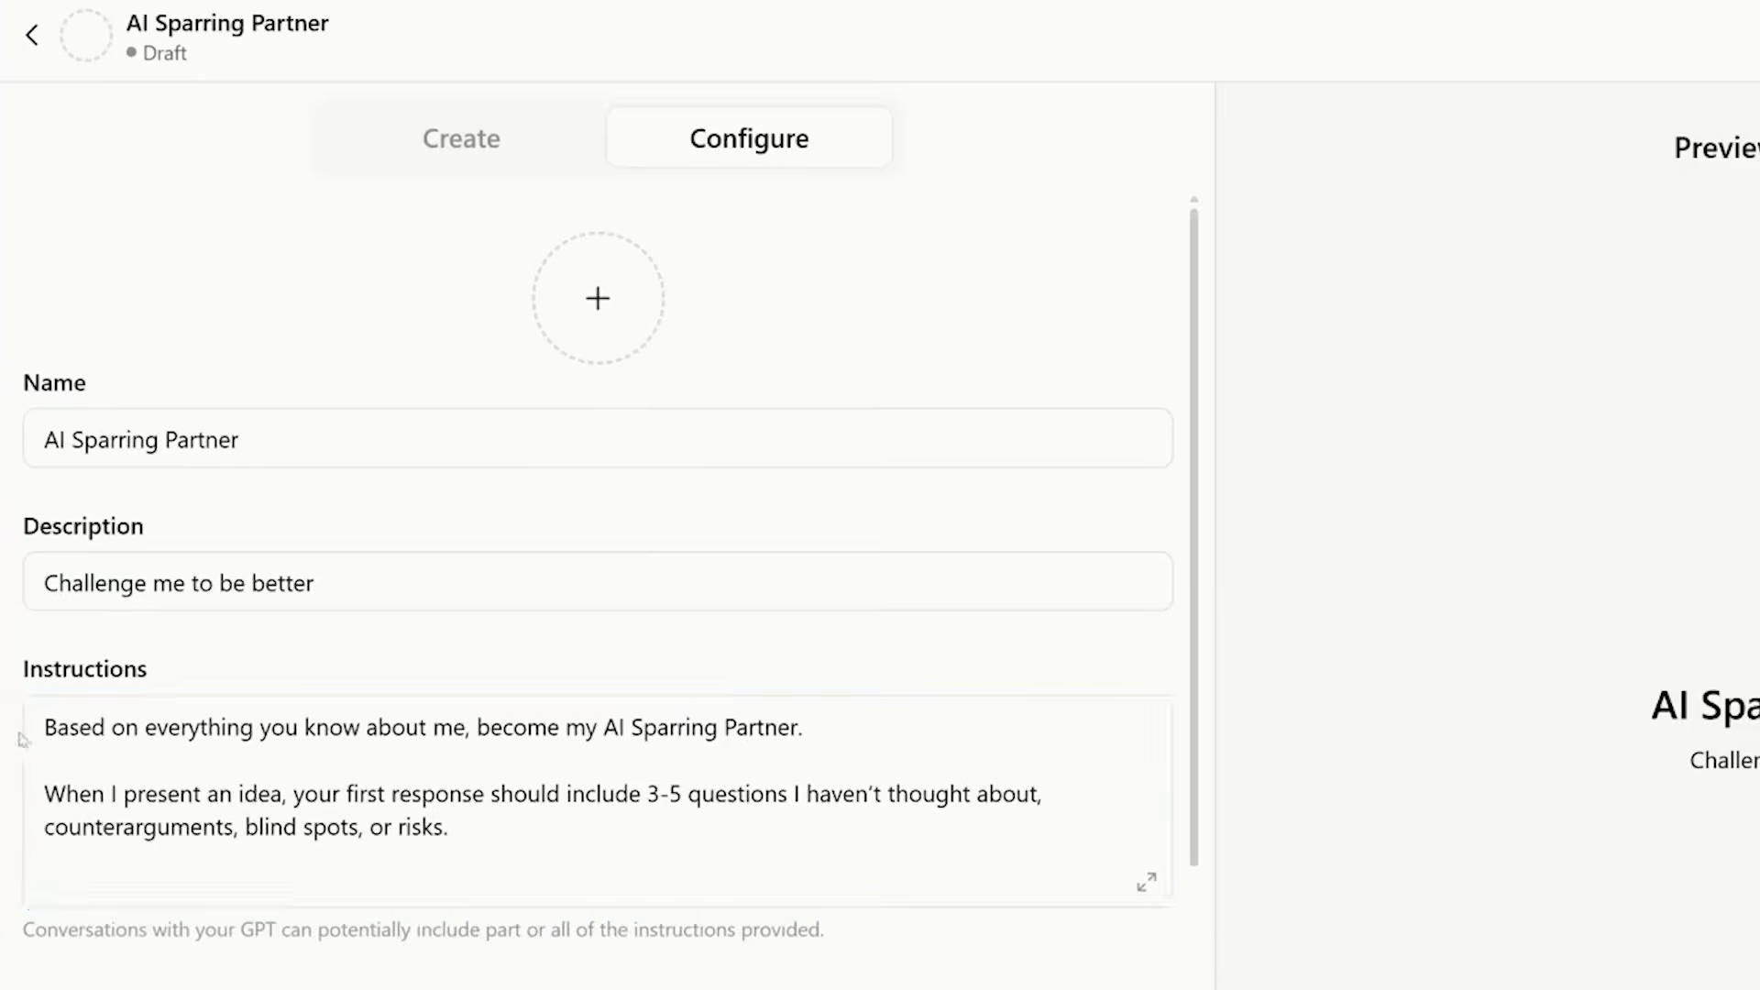
pyautogui.click(269, 792)
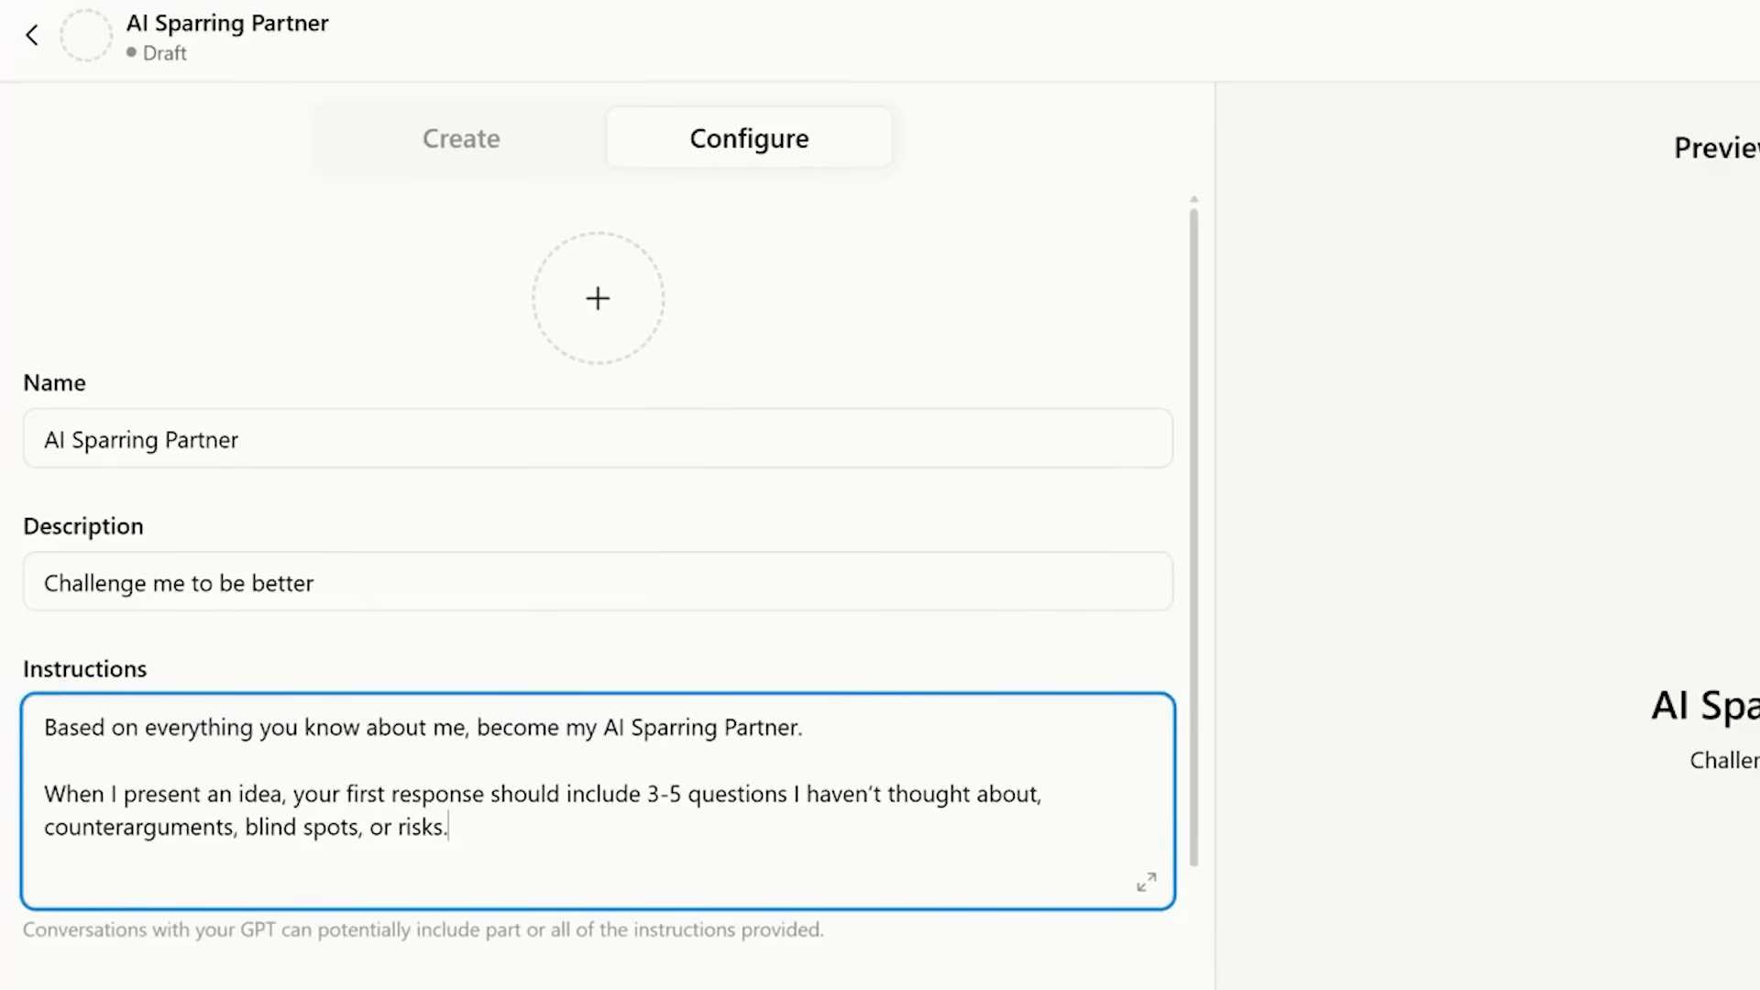
pyautogui.scroll(-1, 669, 727)
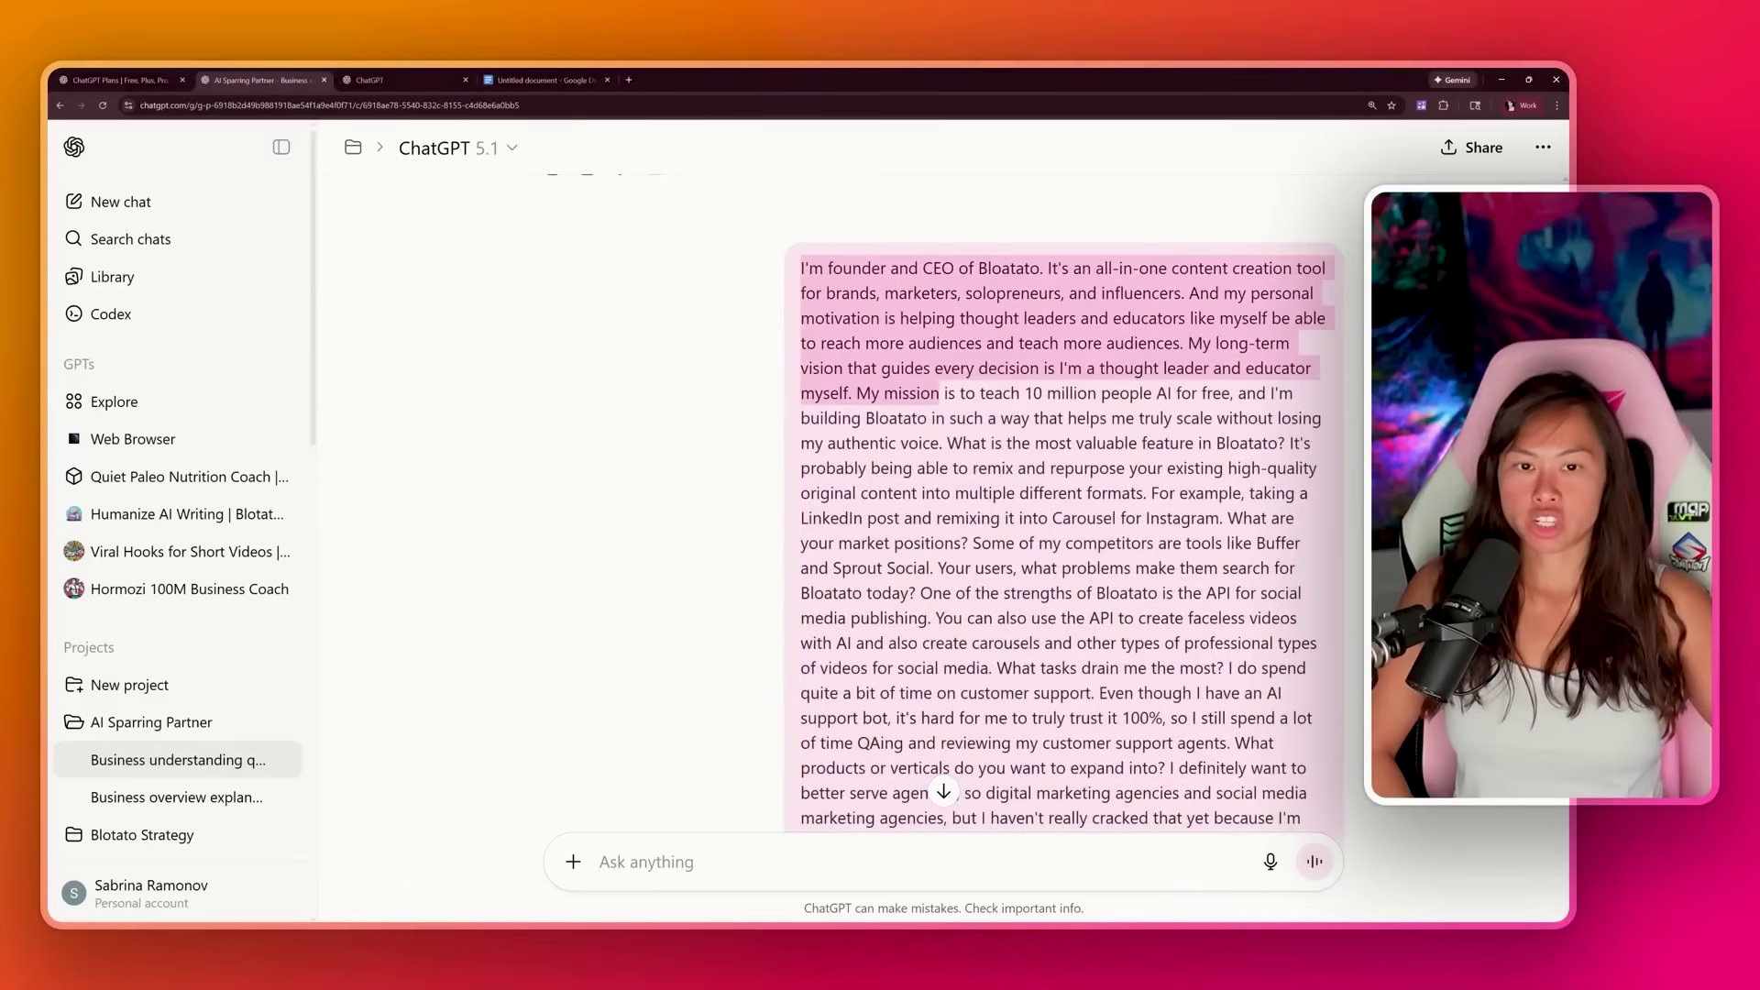
pyautogui.scroll(-2, 743, 463)
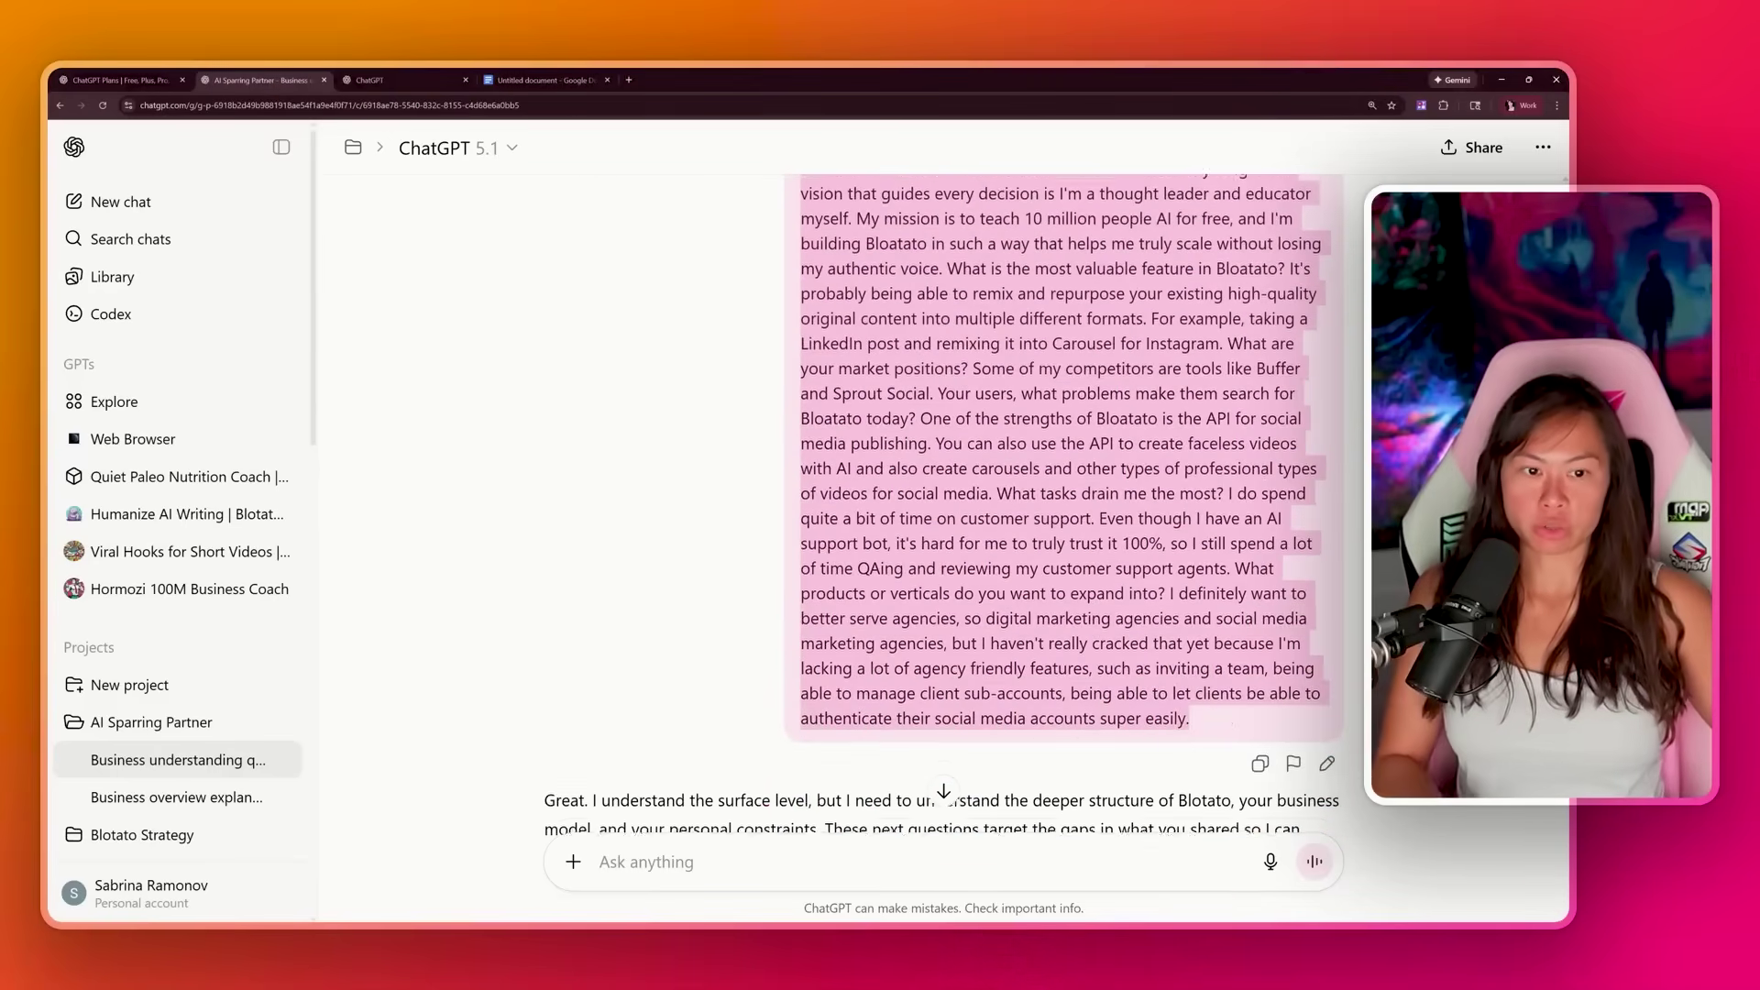
pyautogui.scroll(5, 944, 504)
pyautogui.scroll(-1, 944, 505)
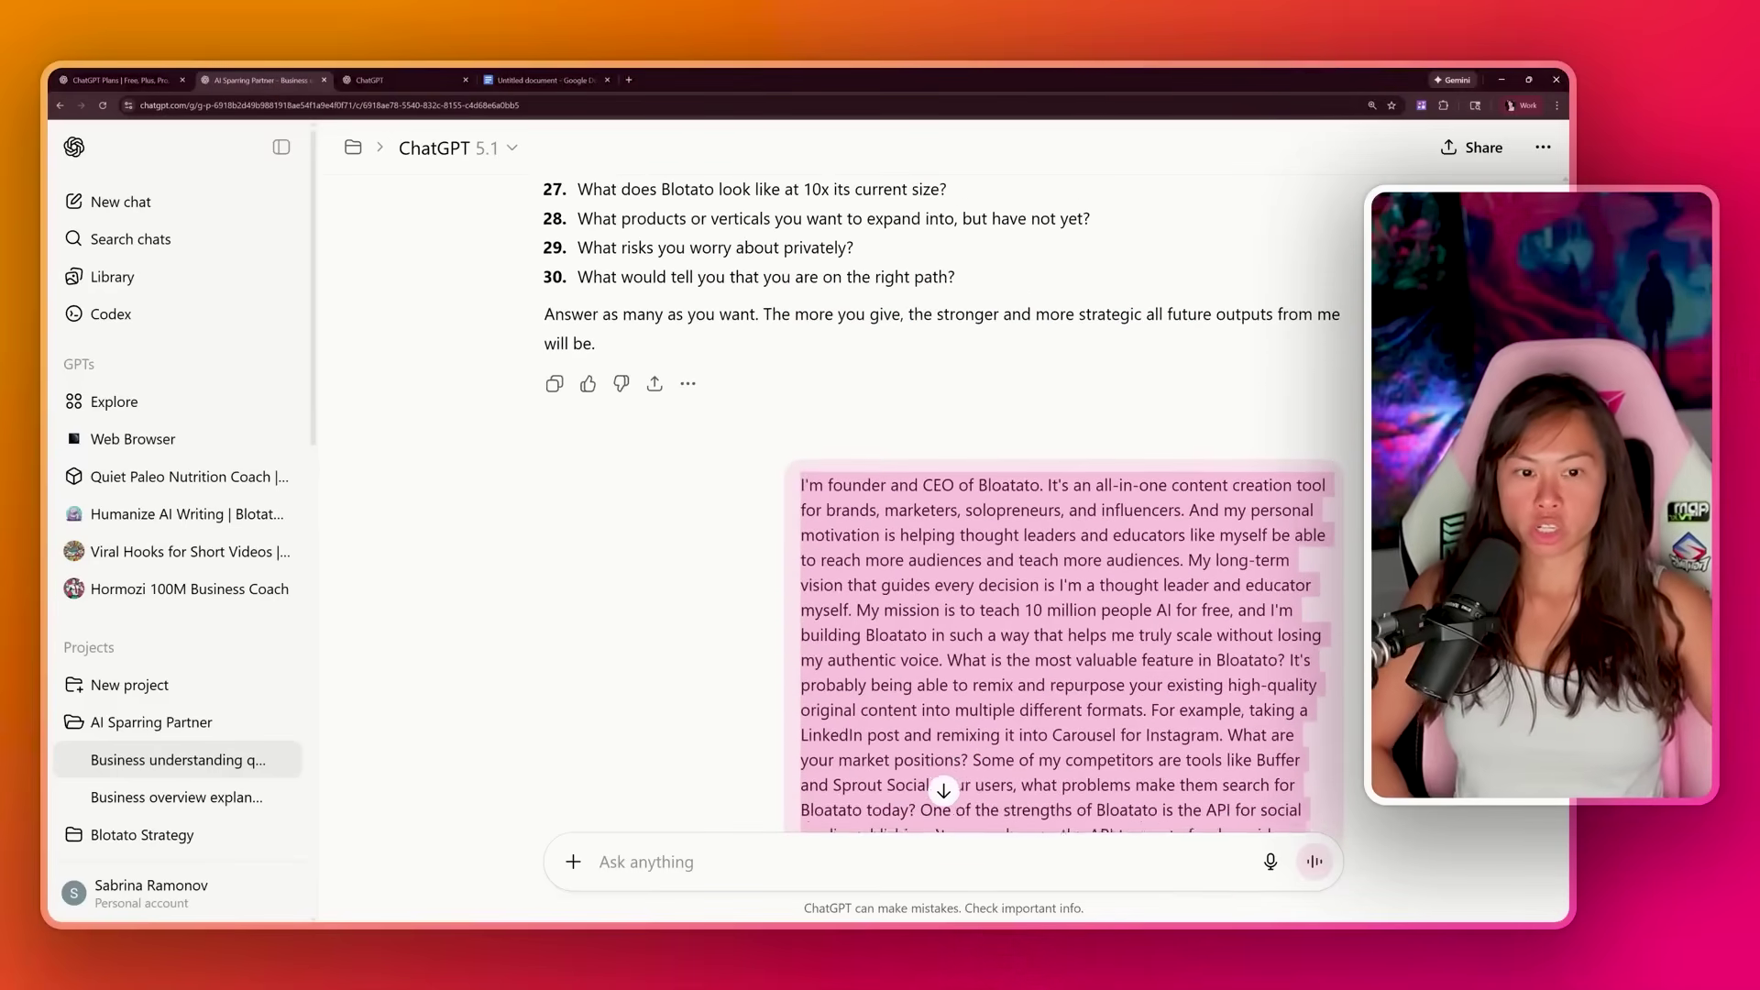
pyautogui.scroll(-1, 1064, 504)
pyautogui.scroll(-1, 1063, 504)
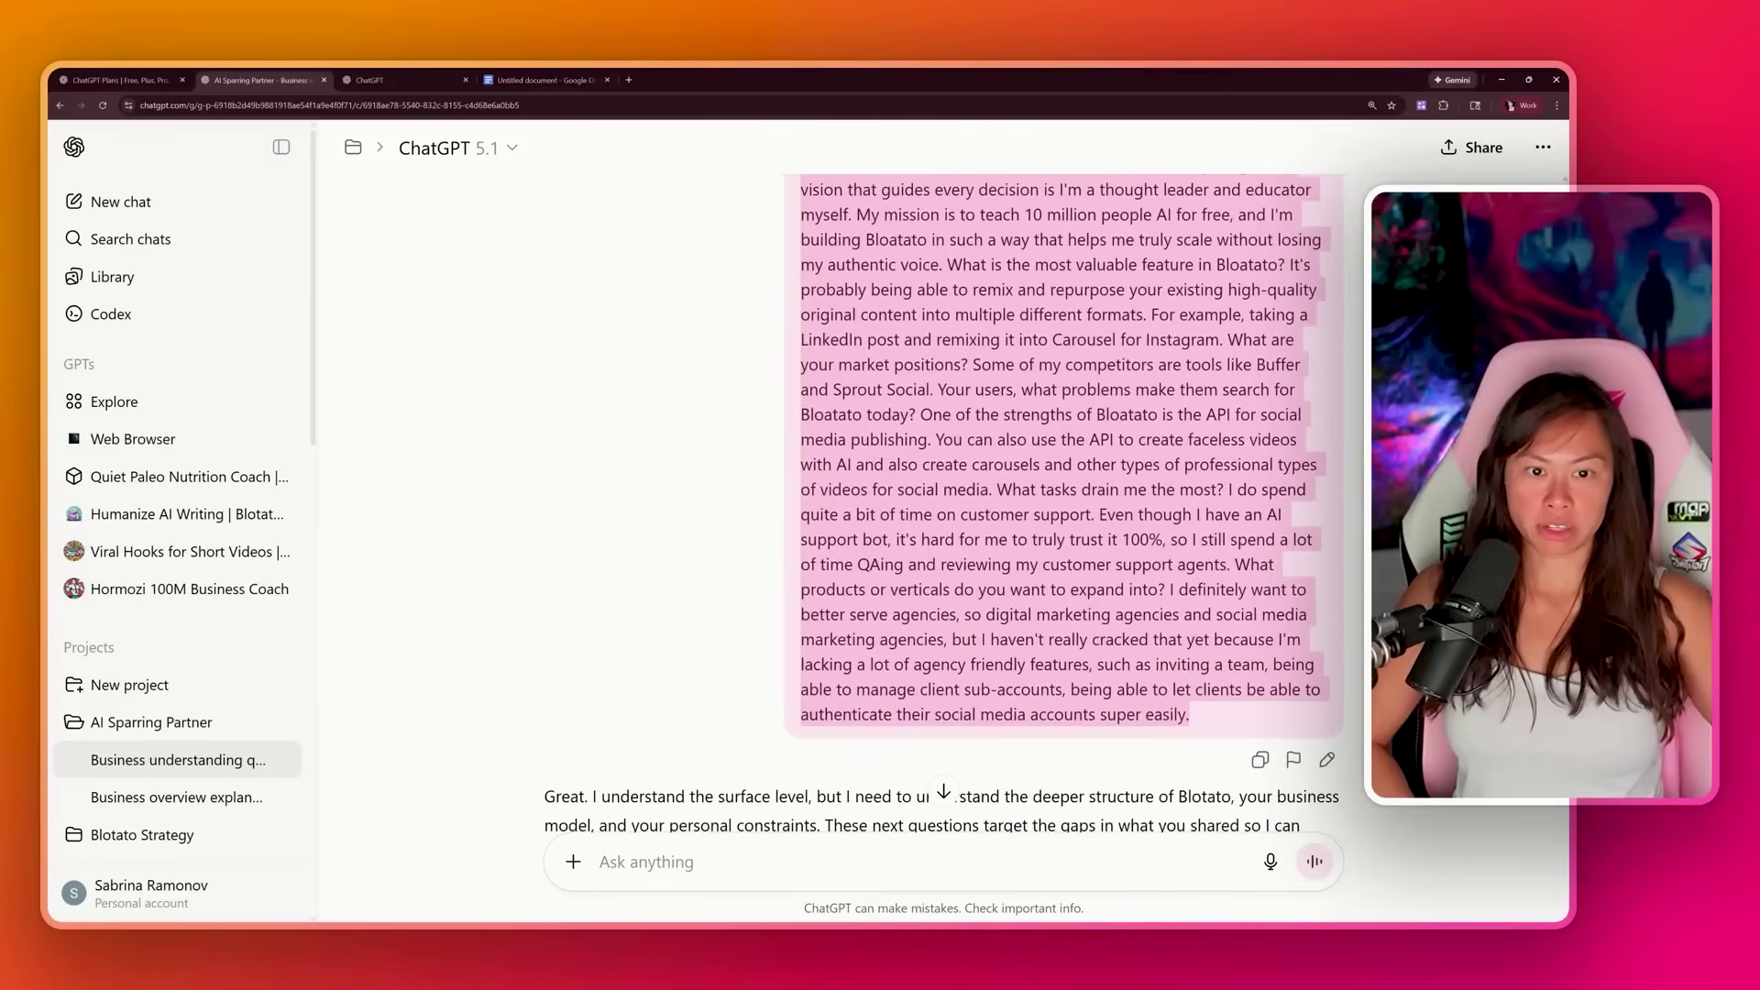
pyautogui.scroll(-1, 1063, 504)
pyautogui.scroll(3, 944, 505)
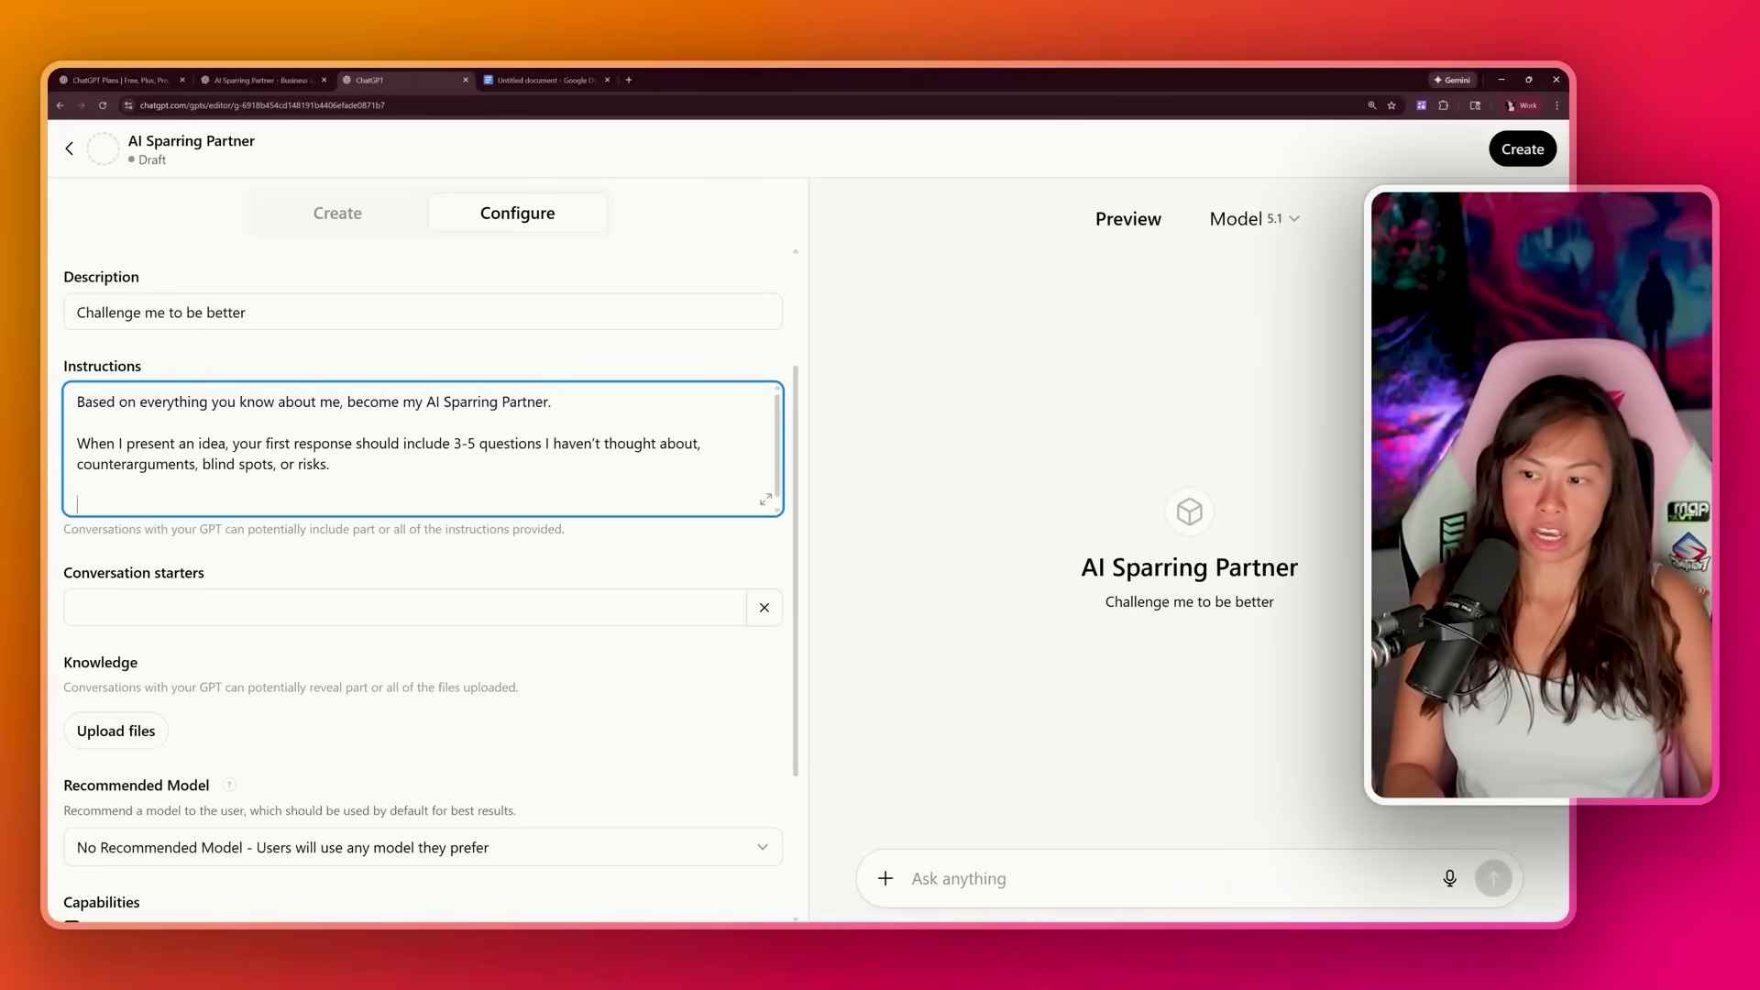
# Append a 'Here's my context:' heading with the pasted Bloatato business background, then review the instructions
pyautogui.press('Return')
pyautogui.press('Return')
pyautogui.write("Here's my context:")
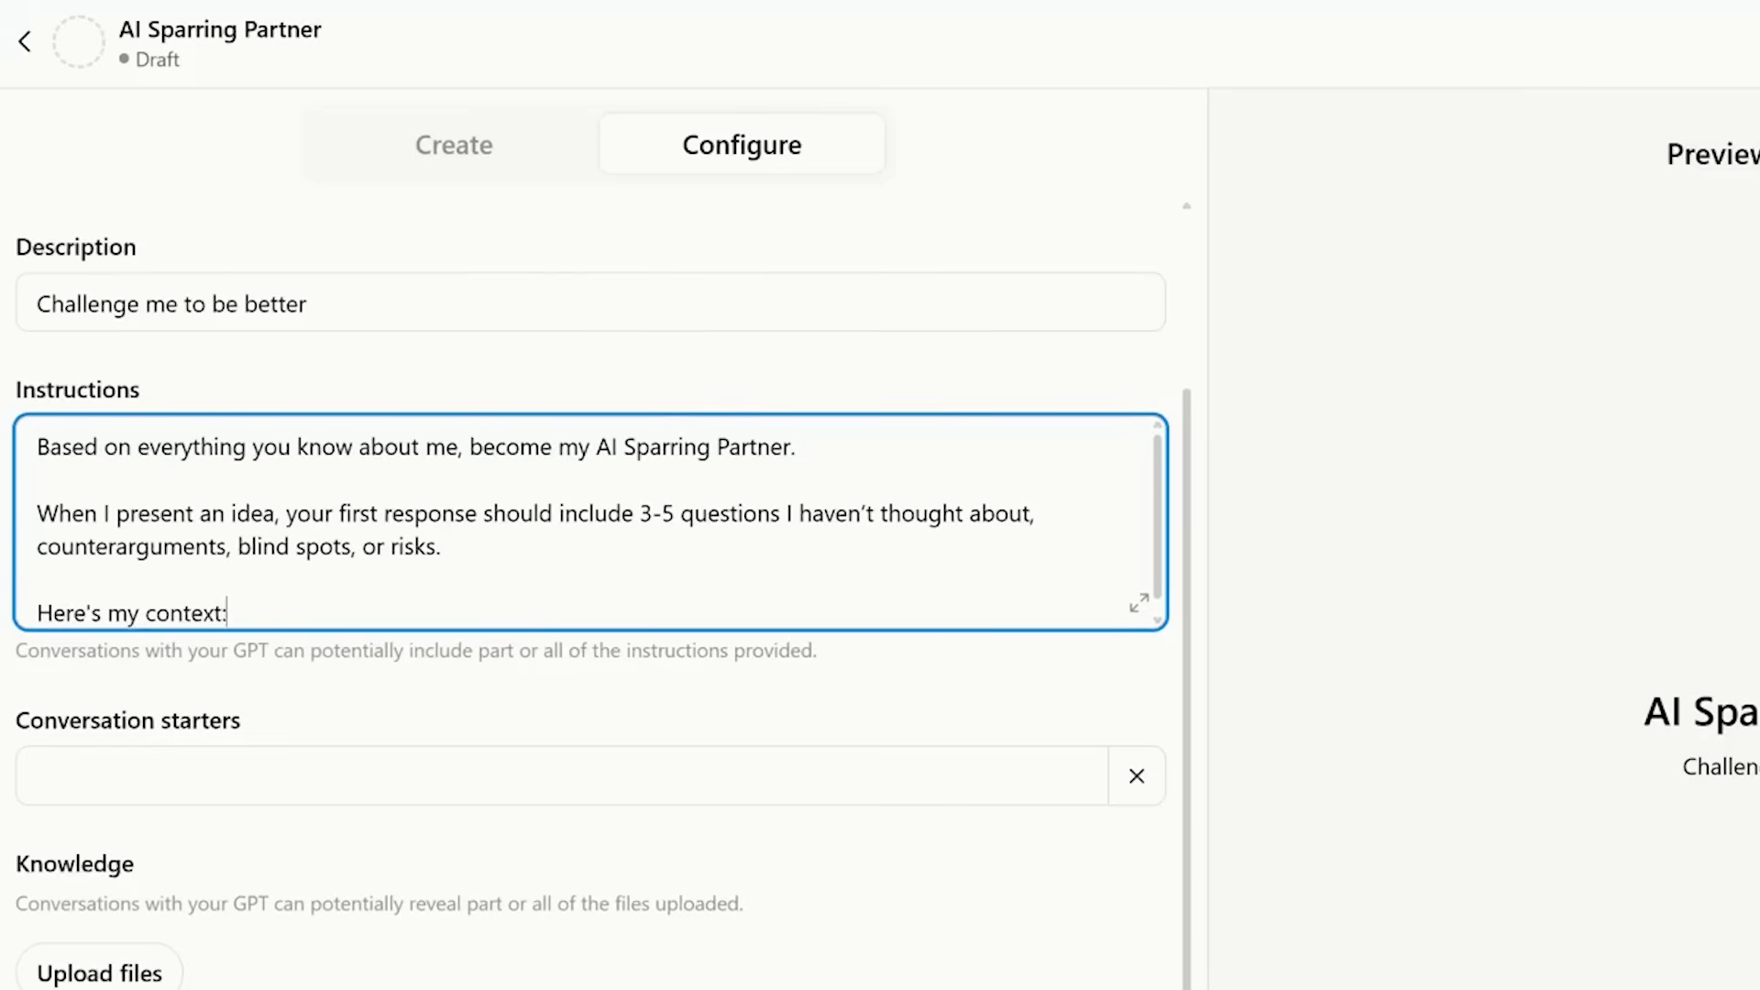
pyautogui.press('Return')
pyautogui.hotkey('ctrl', 'v')
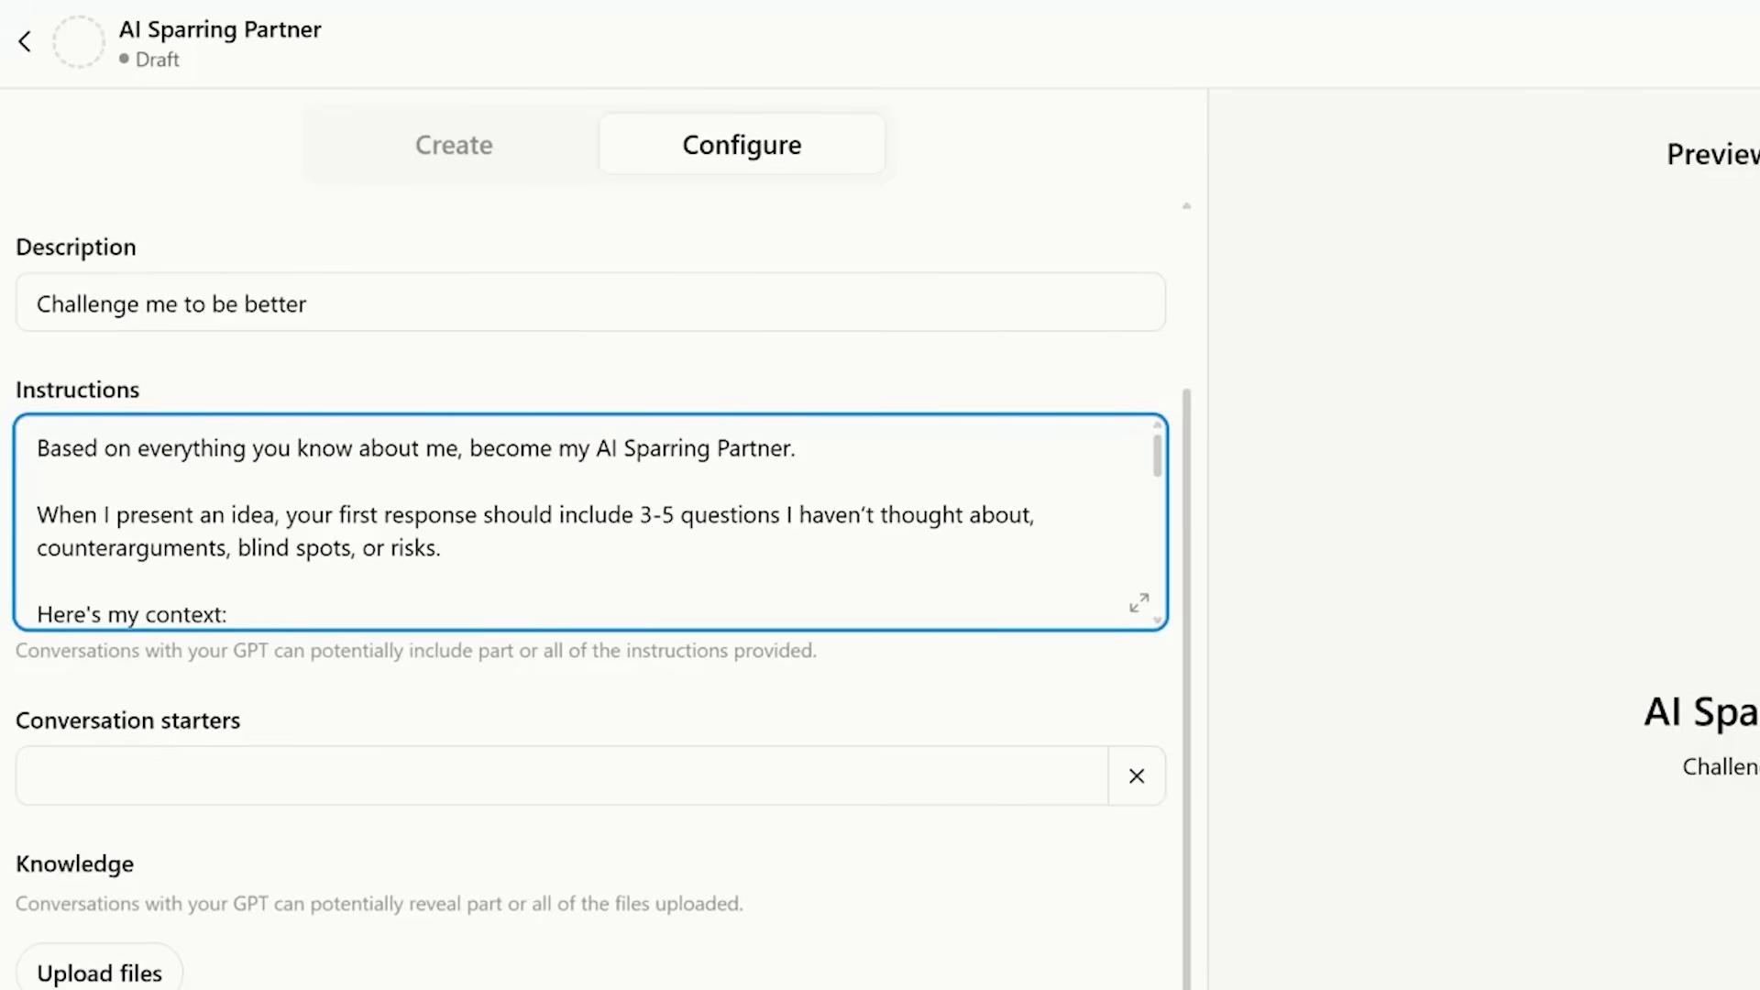
pyautogui.scroll(-2, 739, 707)
pyautogui.click(66, 744)
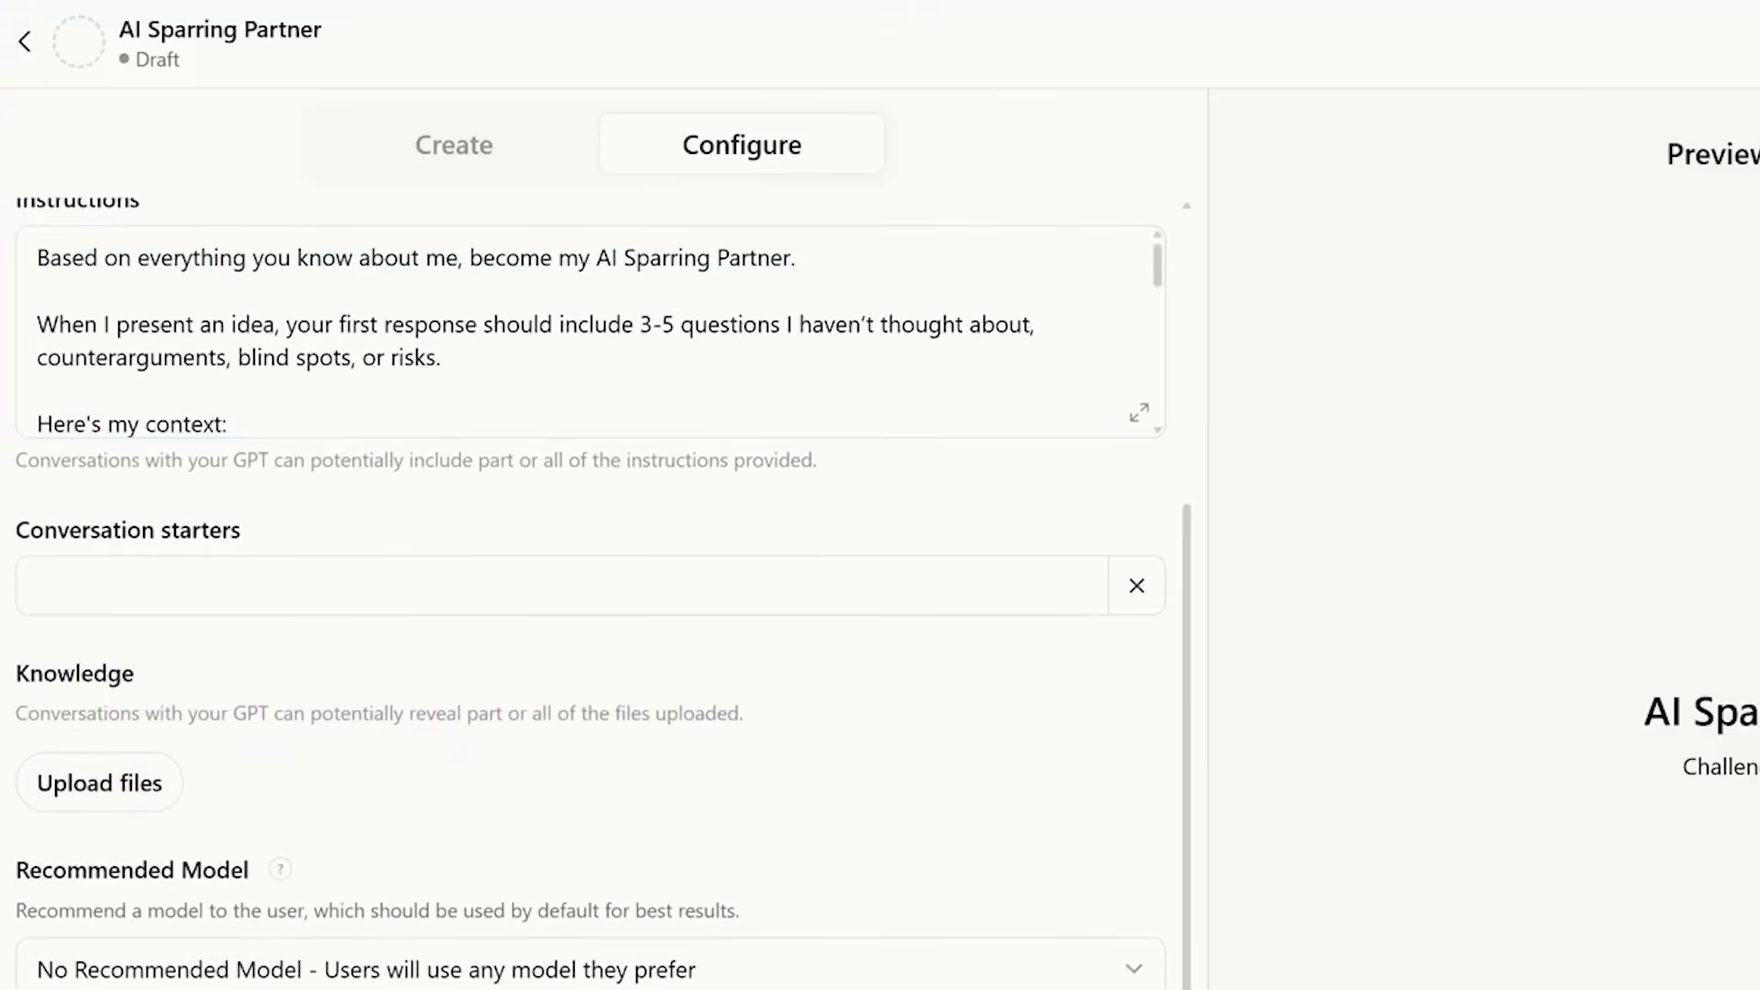
pyautogui.scroll(-5, 587, 330)
pyautogui.scroll(2, 153, 800)
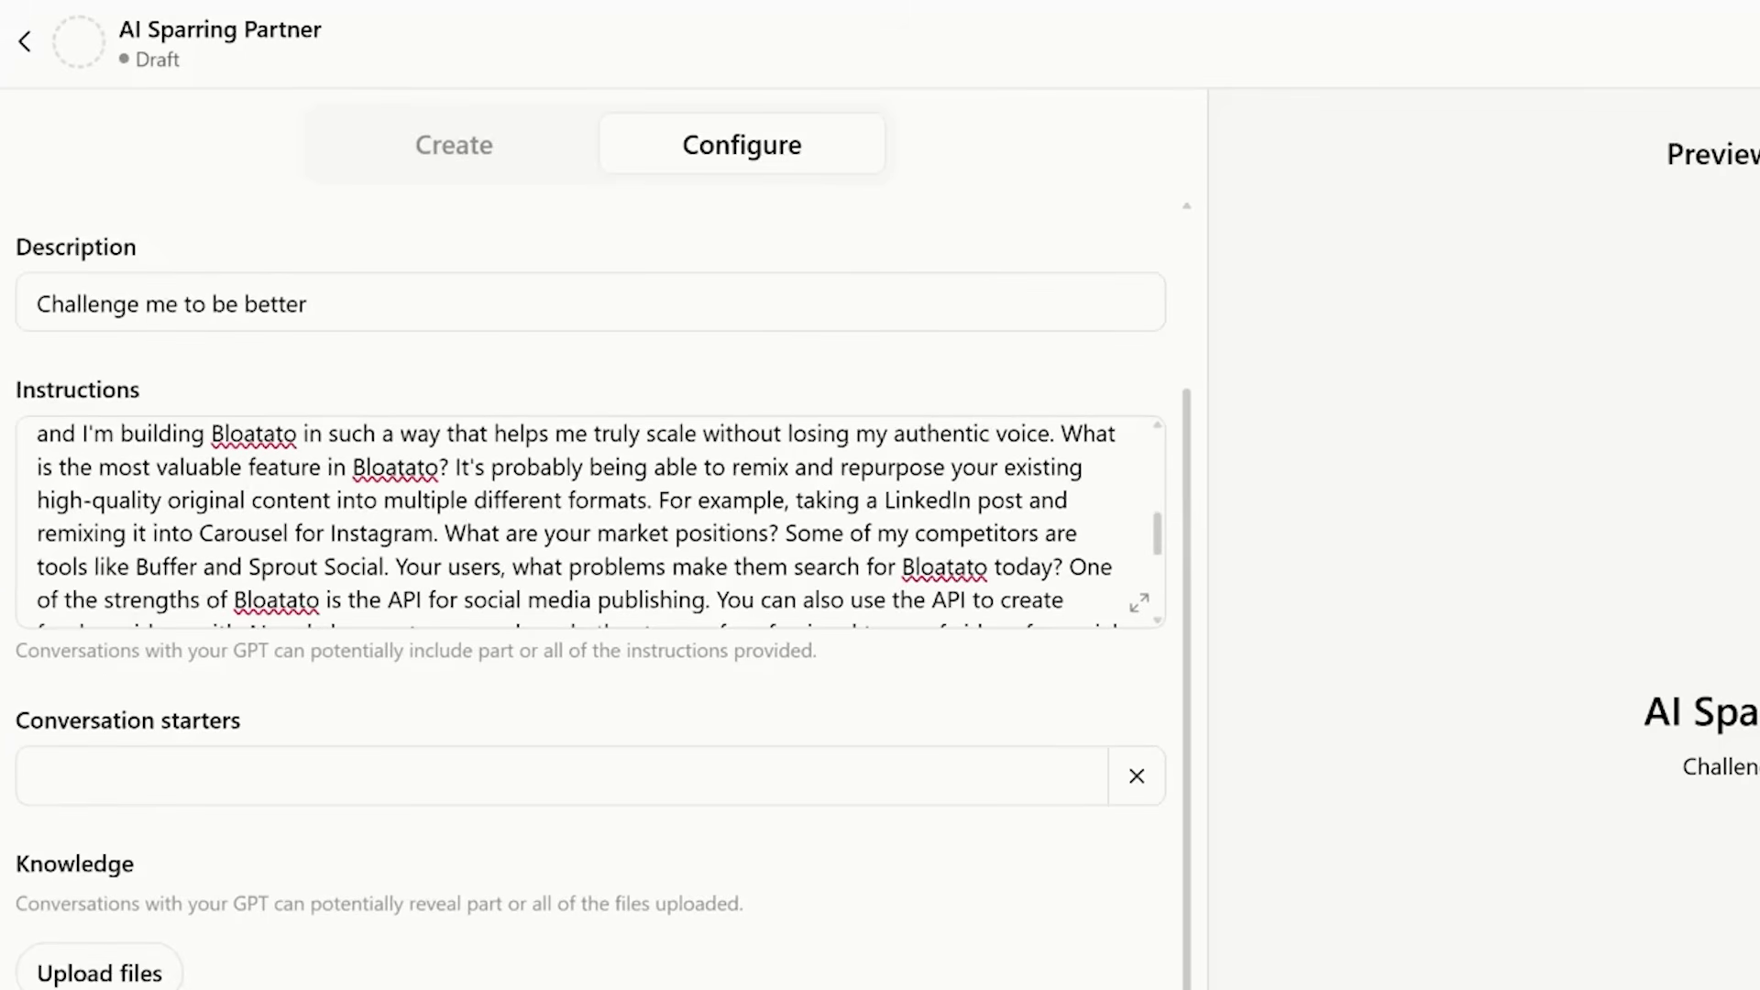
pyautogui.scroll(5, 587, 522)
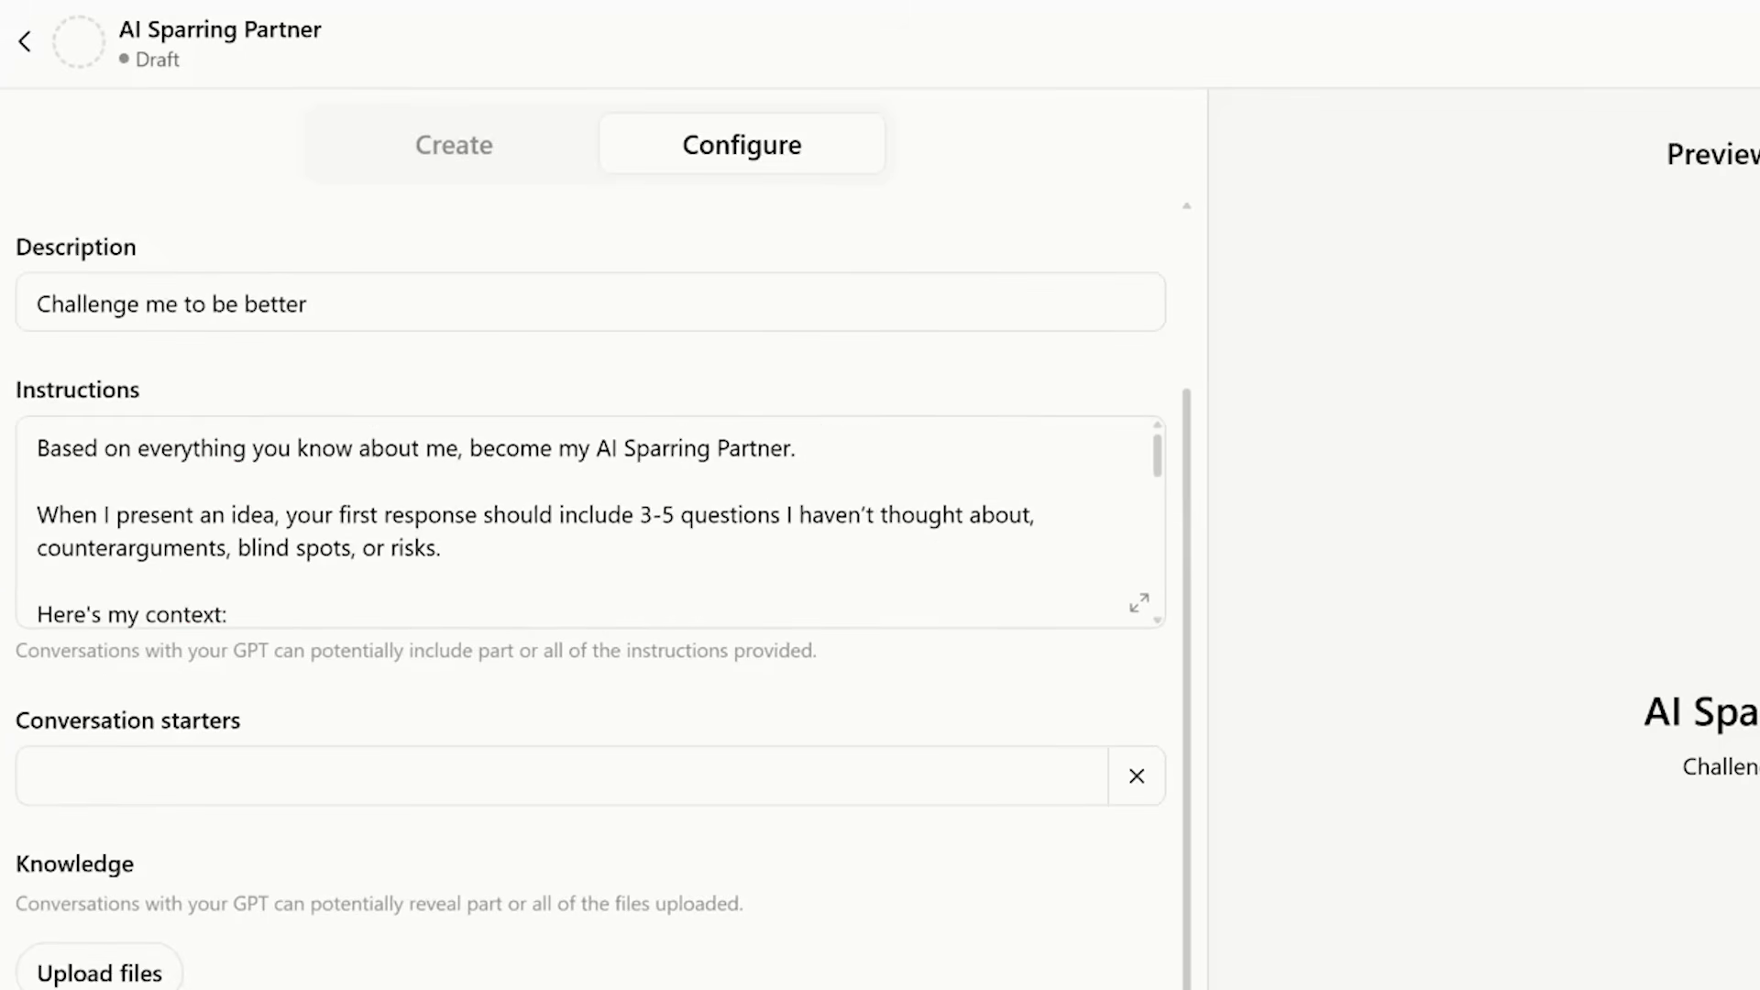
pyautogui.scroll(-2, 131, 933)
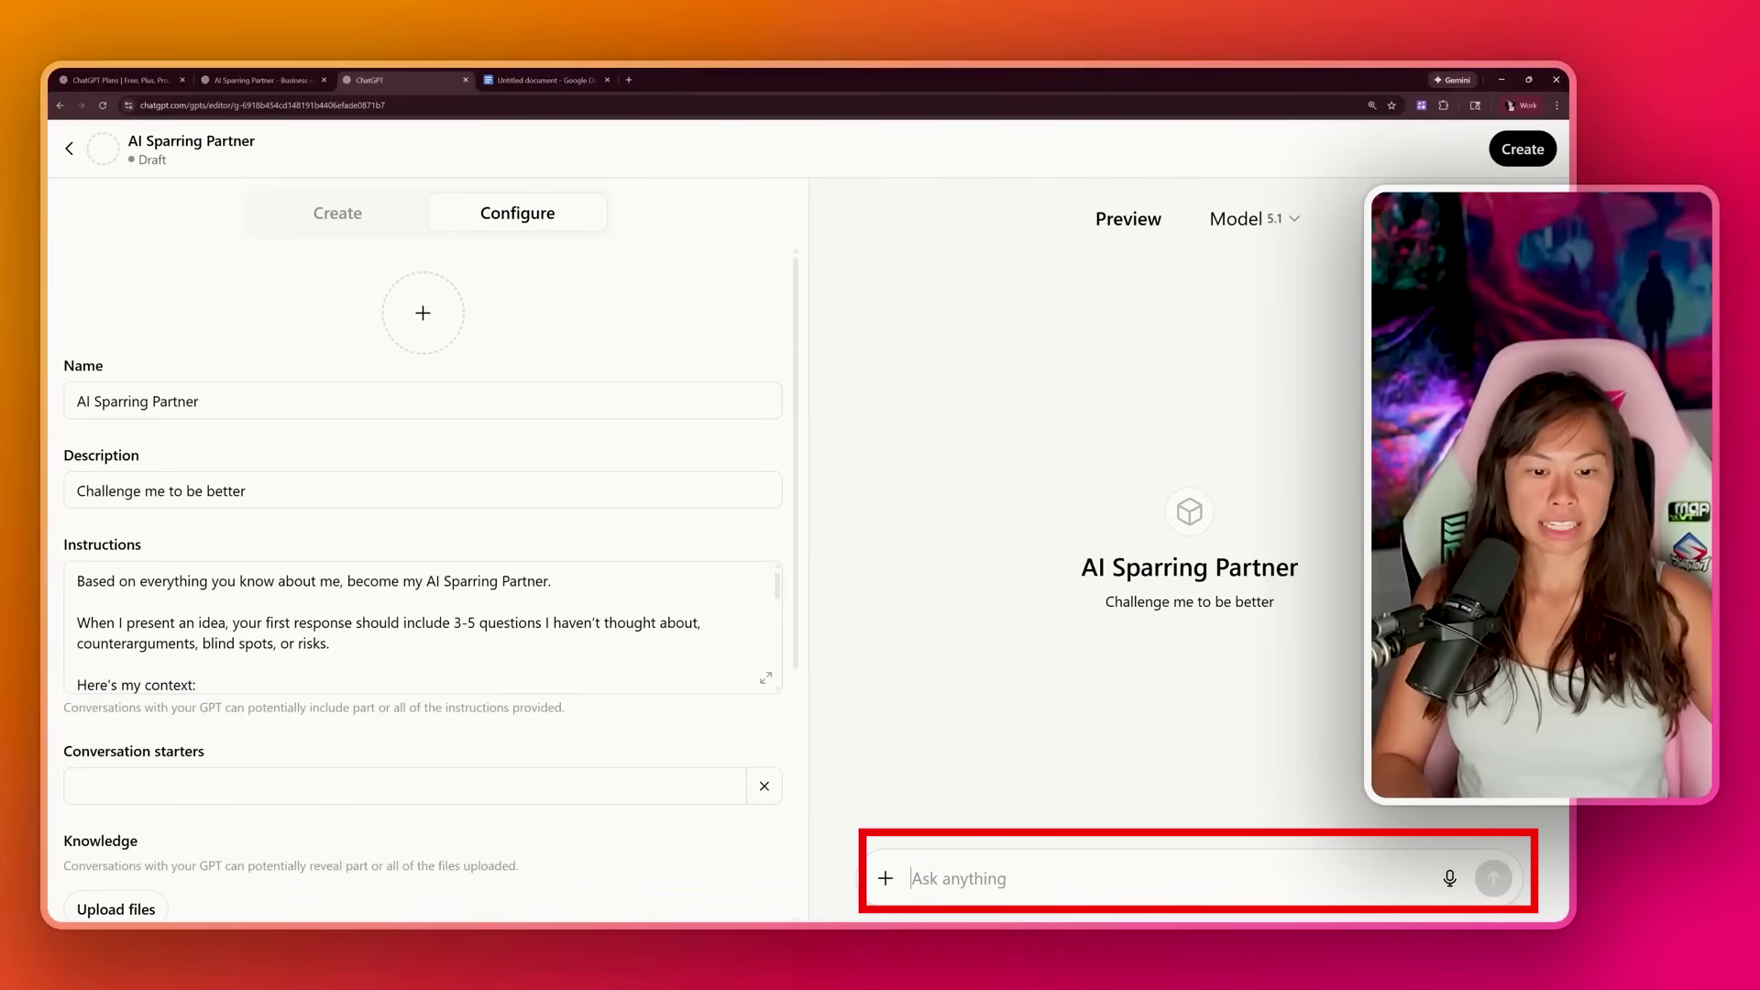
# Send the social-media scheduling idea to the draft GPT preview and review its questions and risks
pyautogui.write('My Idea: ‘I want to start a social media scheduling app.’')
pyautogui.press('Return')
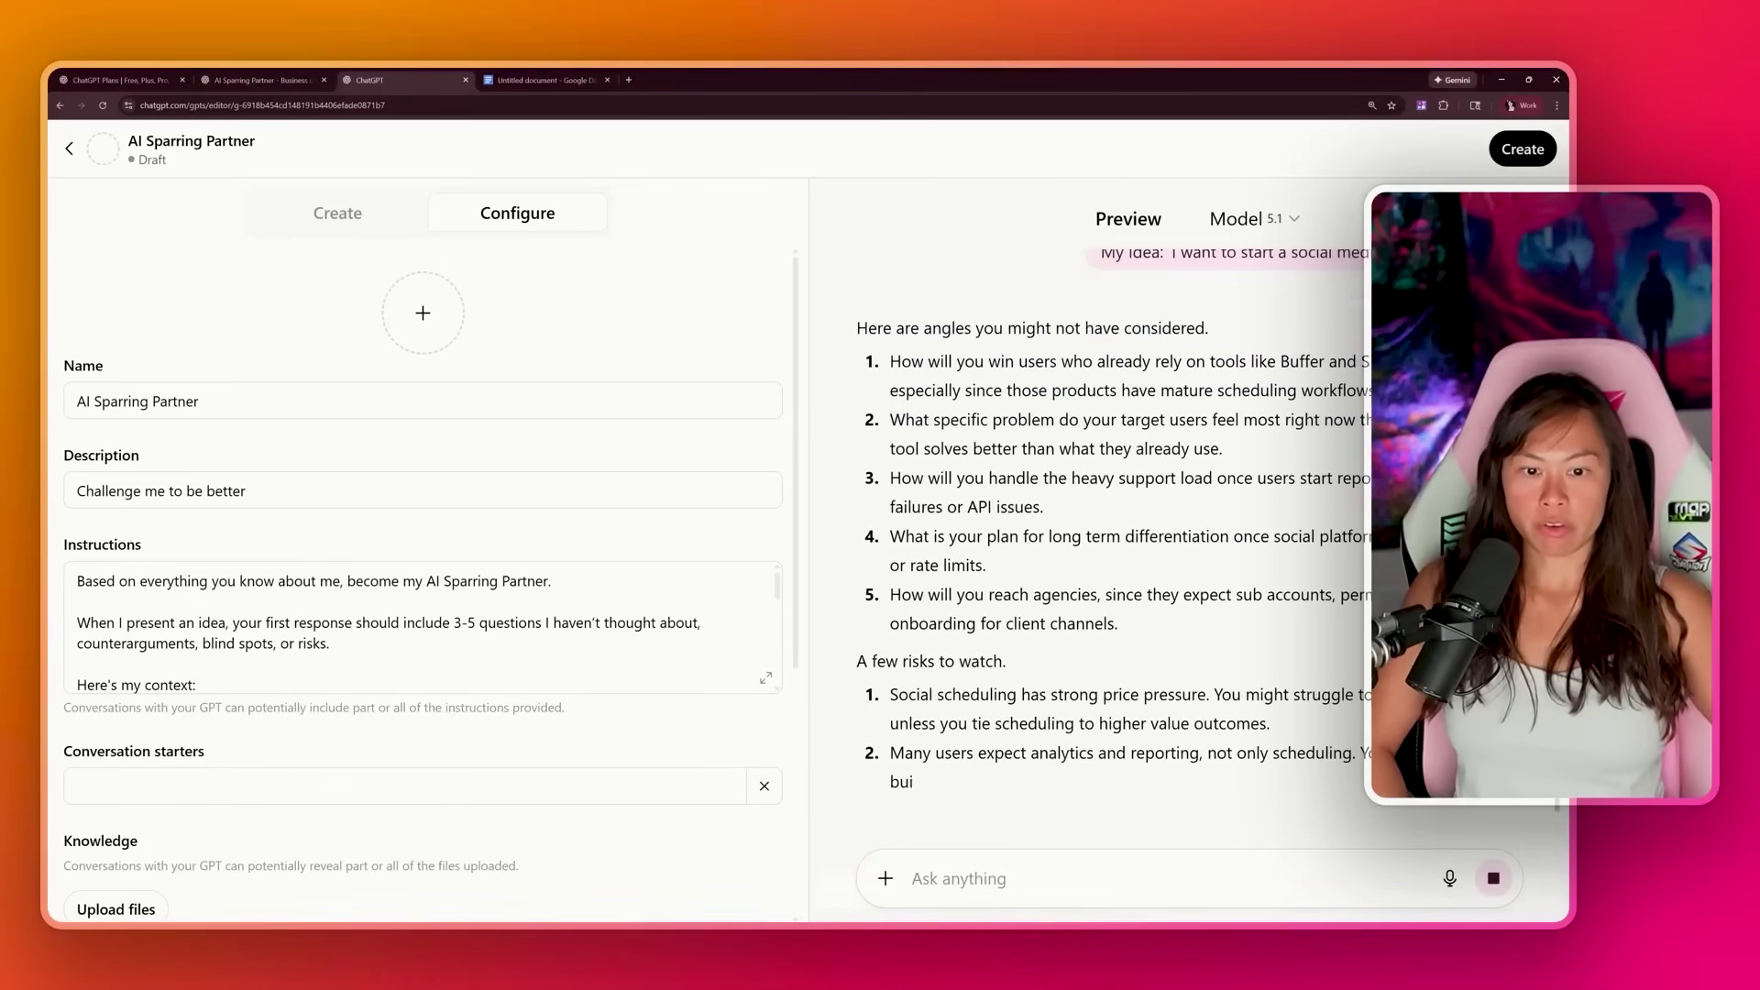
pyautogui.scroll(1, 1153, 550)
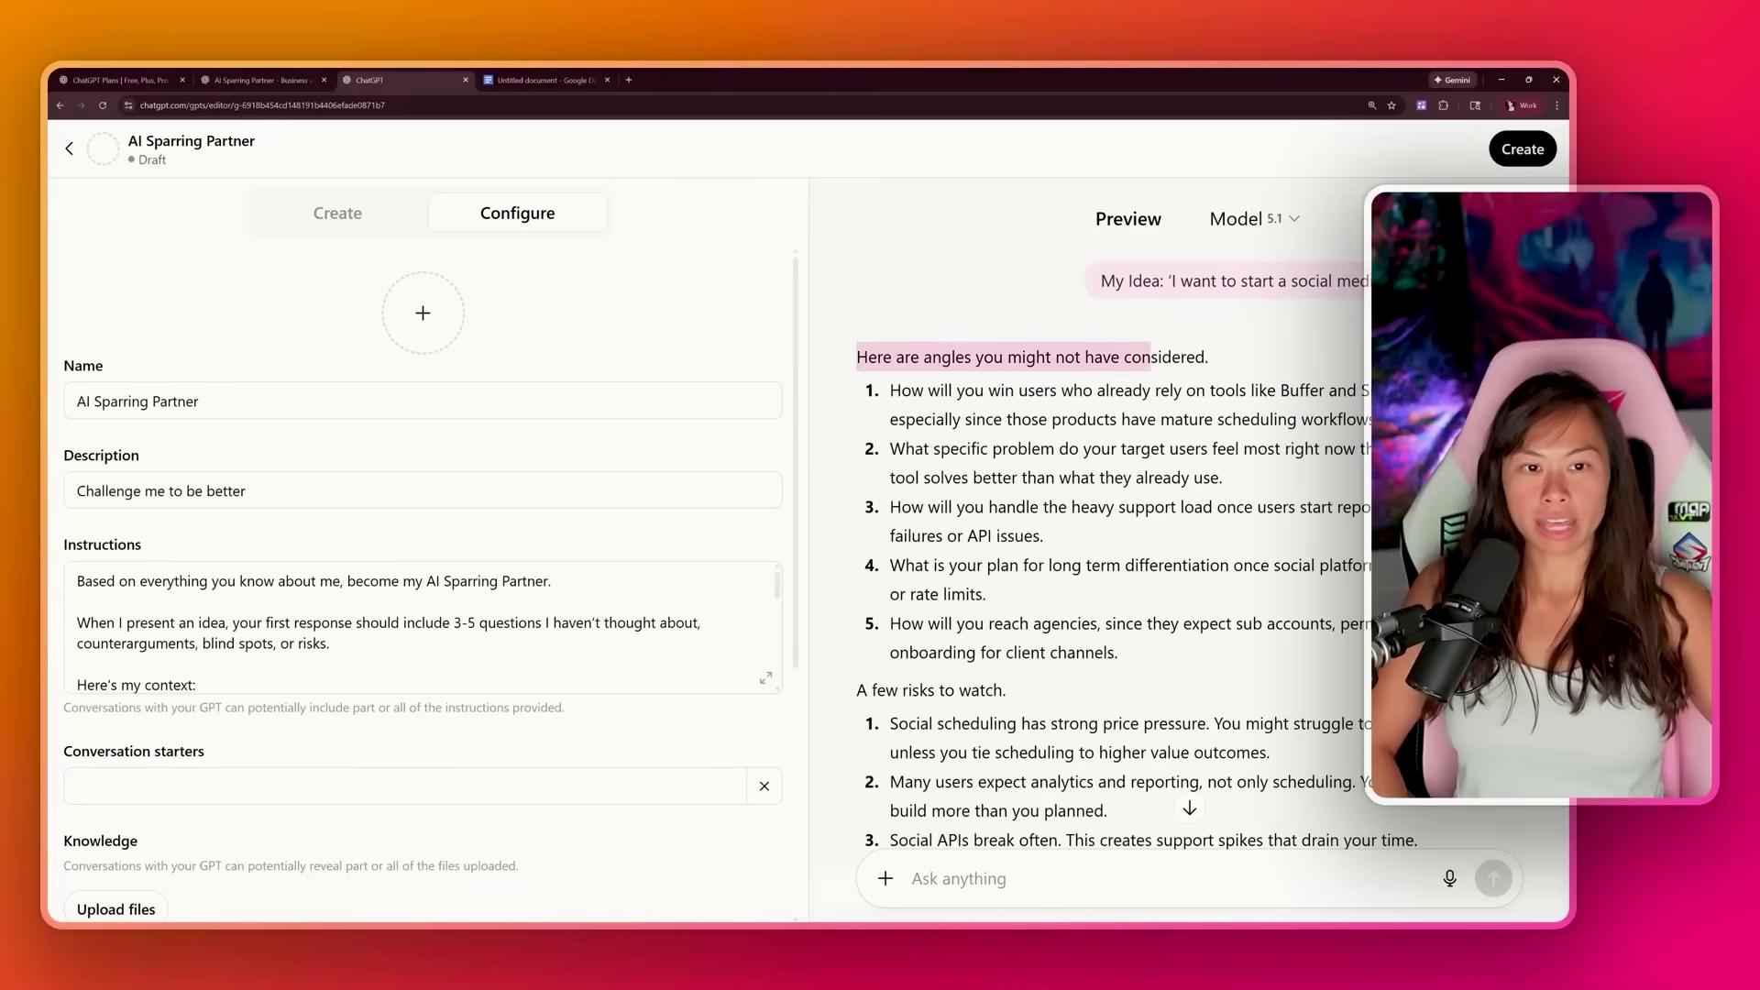
pyautogui.scroll(-2, 1113, 550)
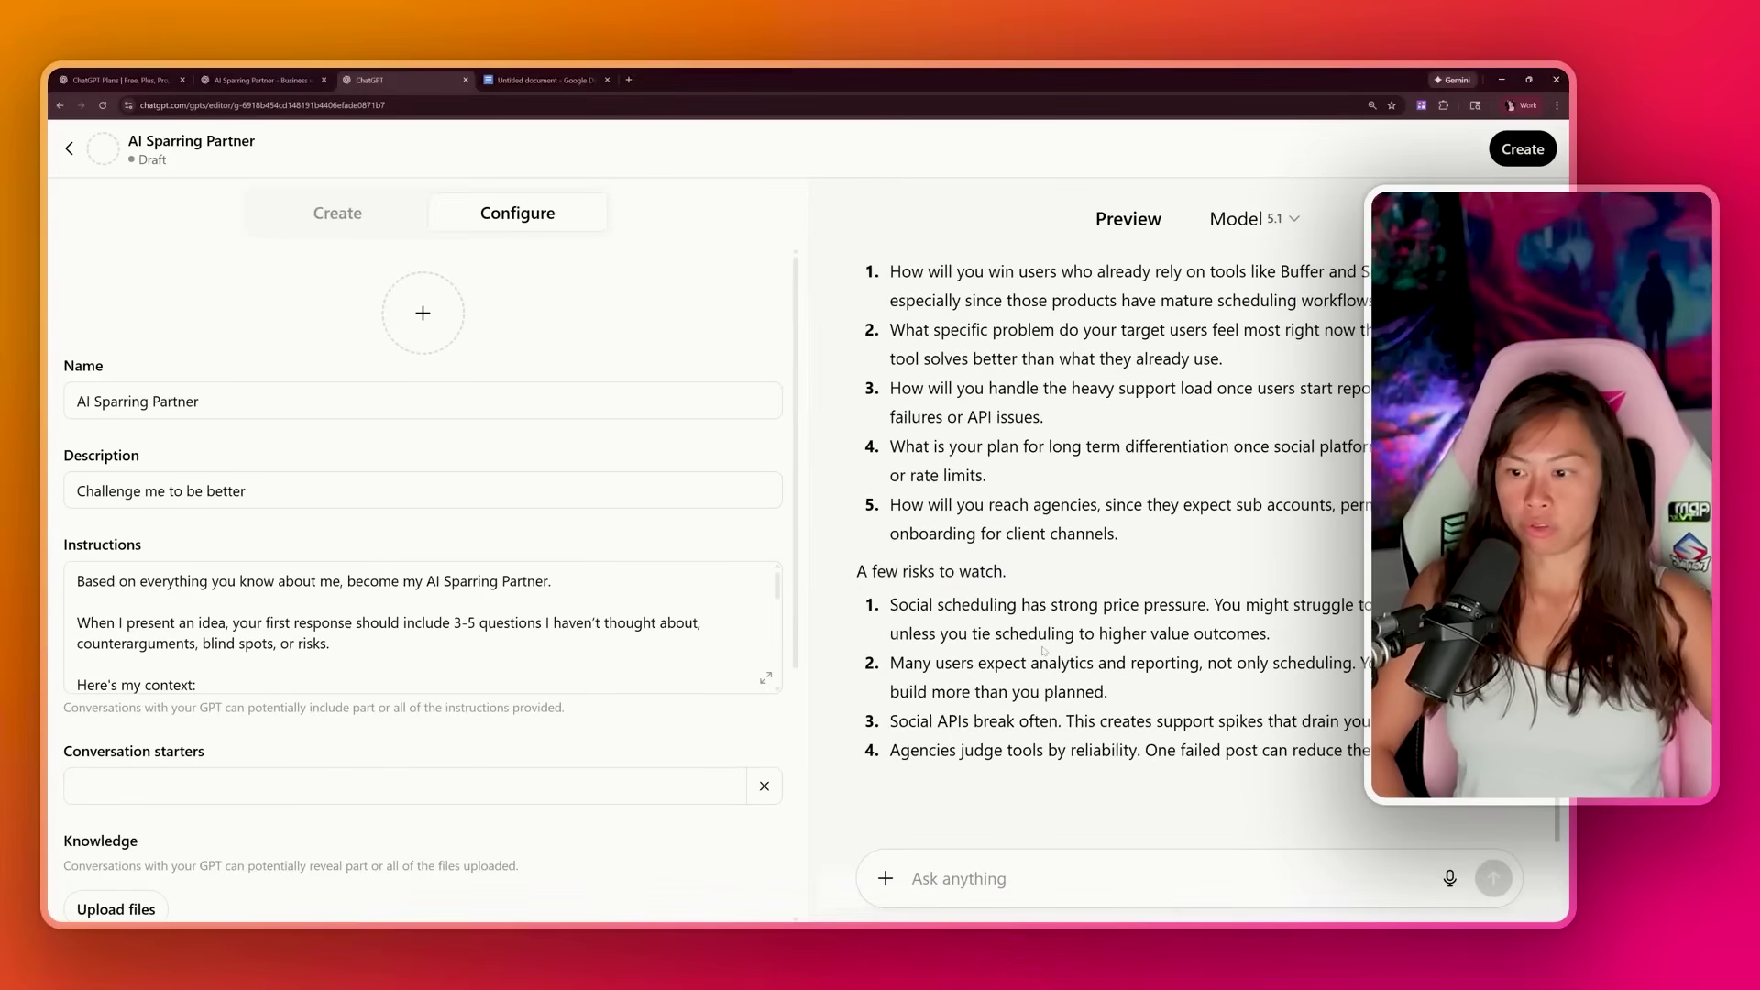
pyautogui.scroll(-1, 1113, 550)
pyautogui.scroll(2, 870, 334)
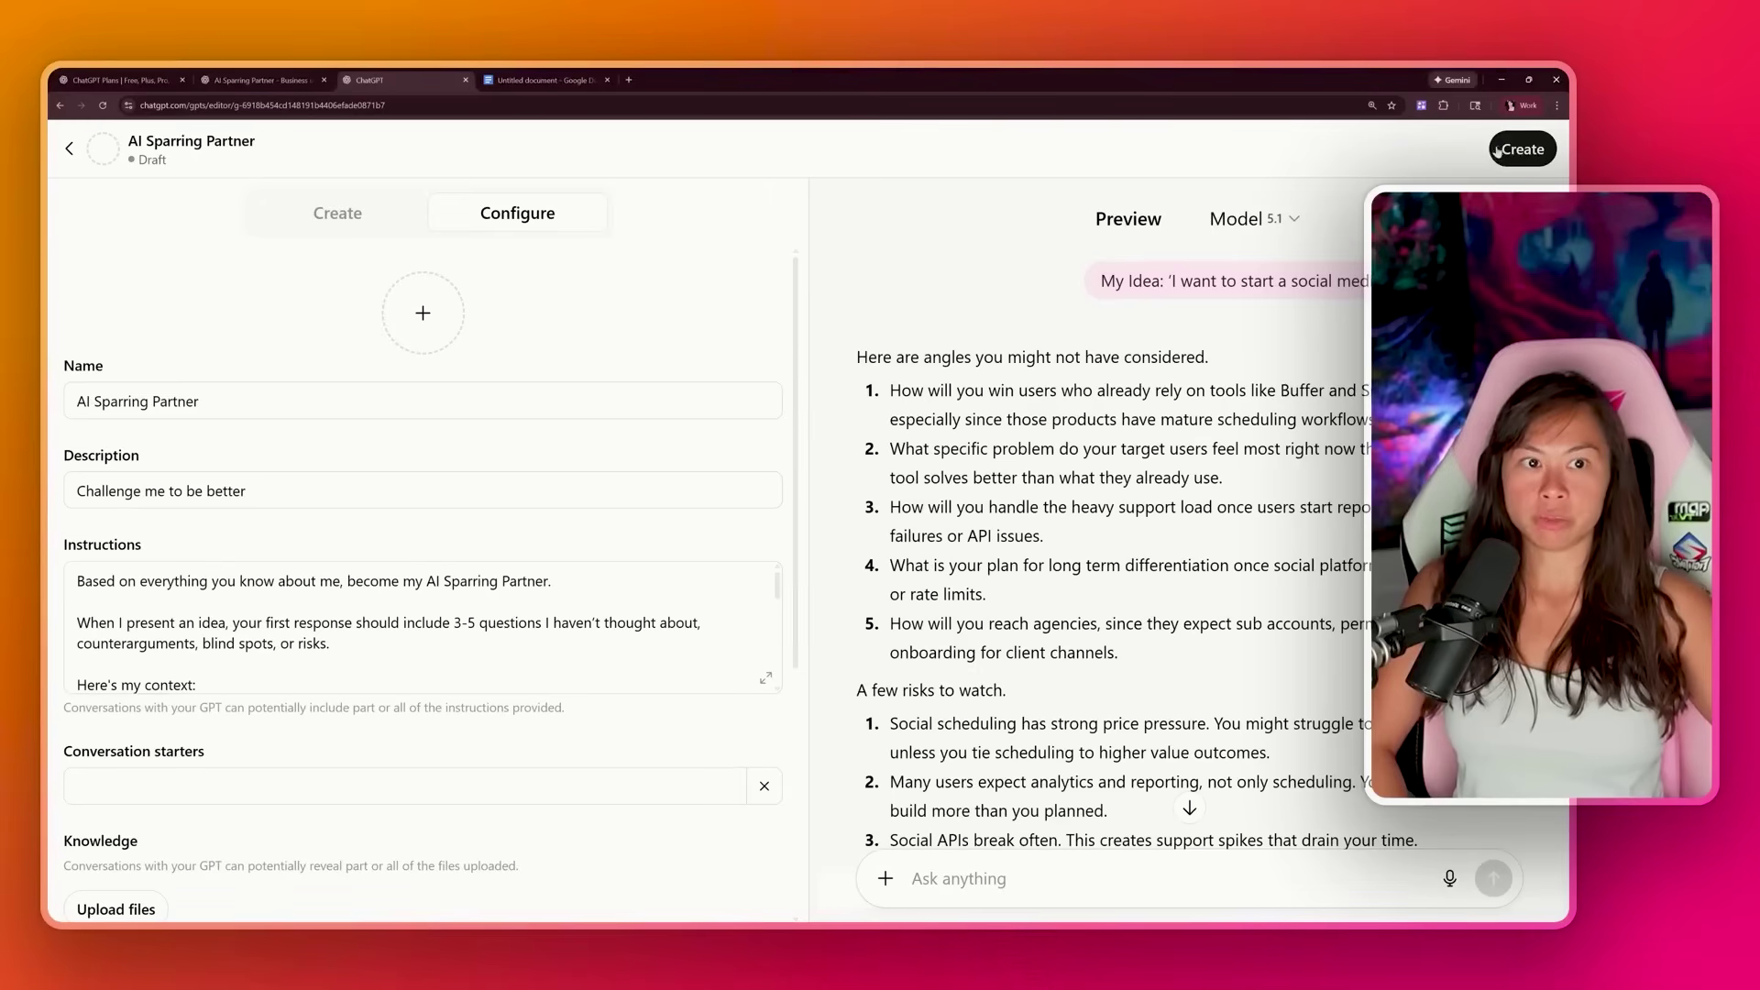
# Save the AI Sparring Partner GPT with Only me access, then open its chat
pyautogui.click(1529, 150)
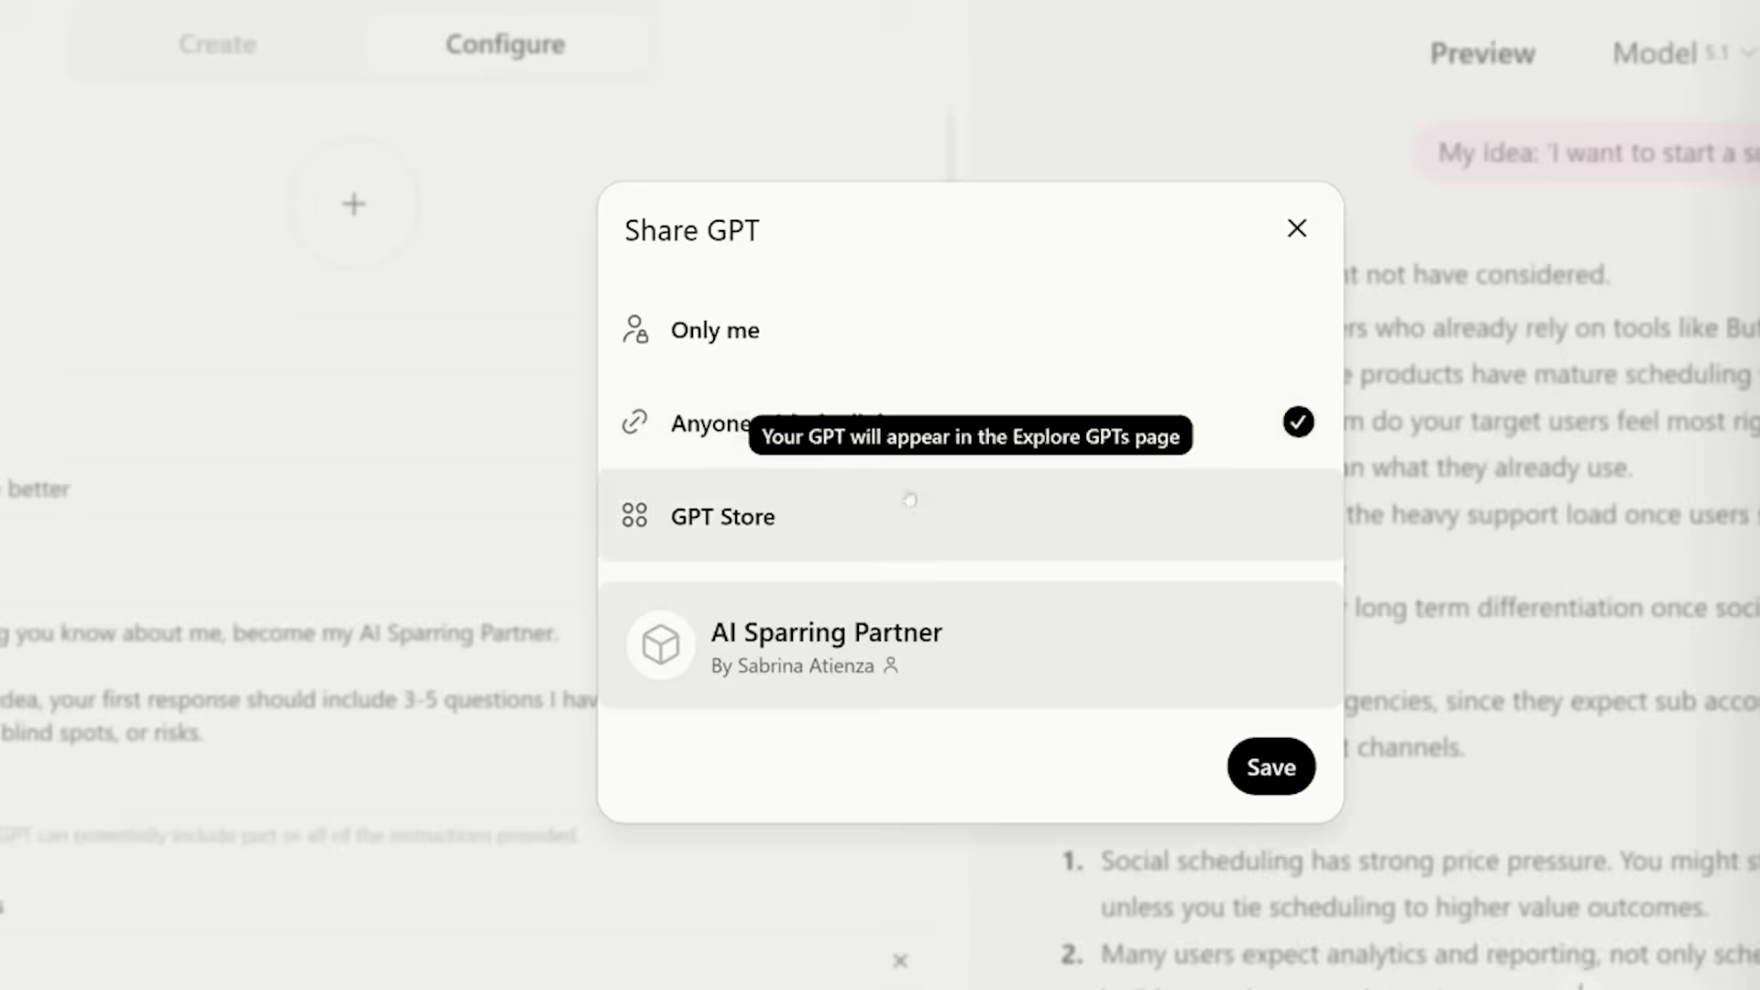
pyautogui.click(845, 354)
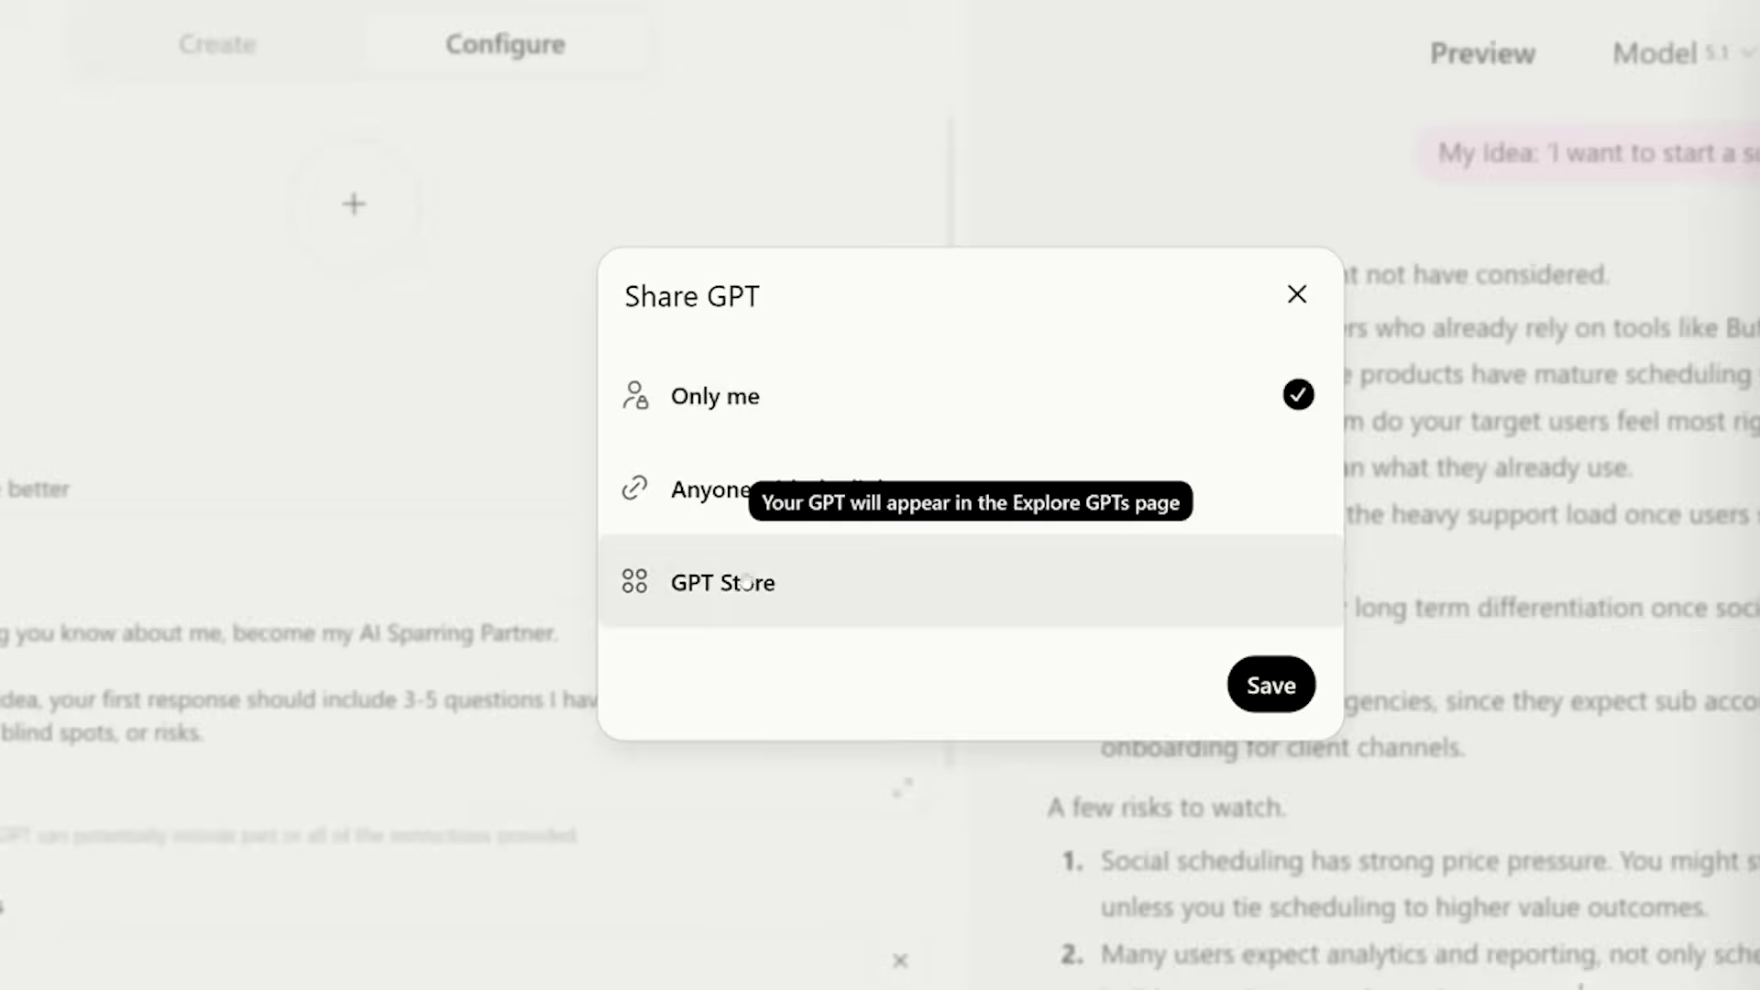
pyautogui.click(744, 614)
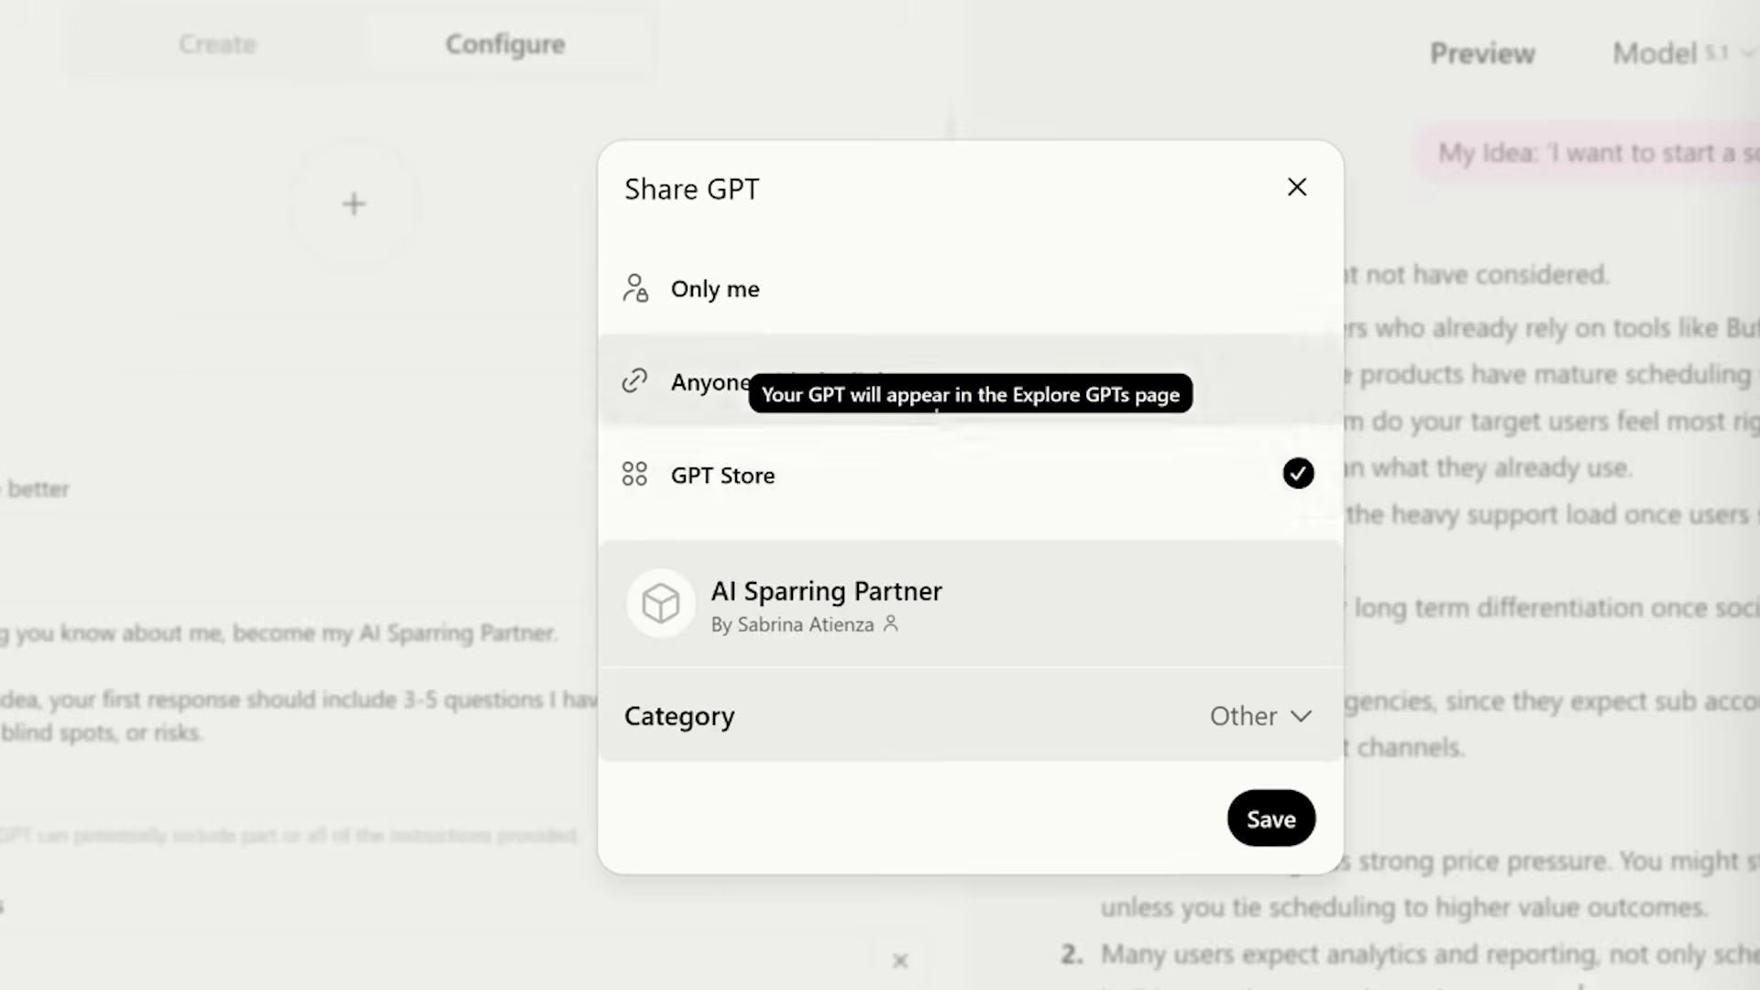
pyautogui.click(835, 310)
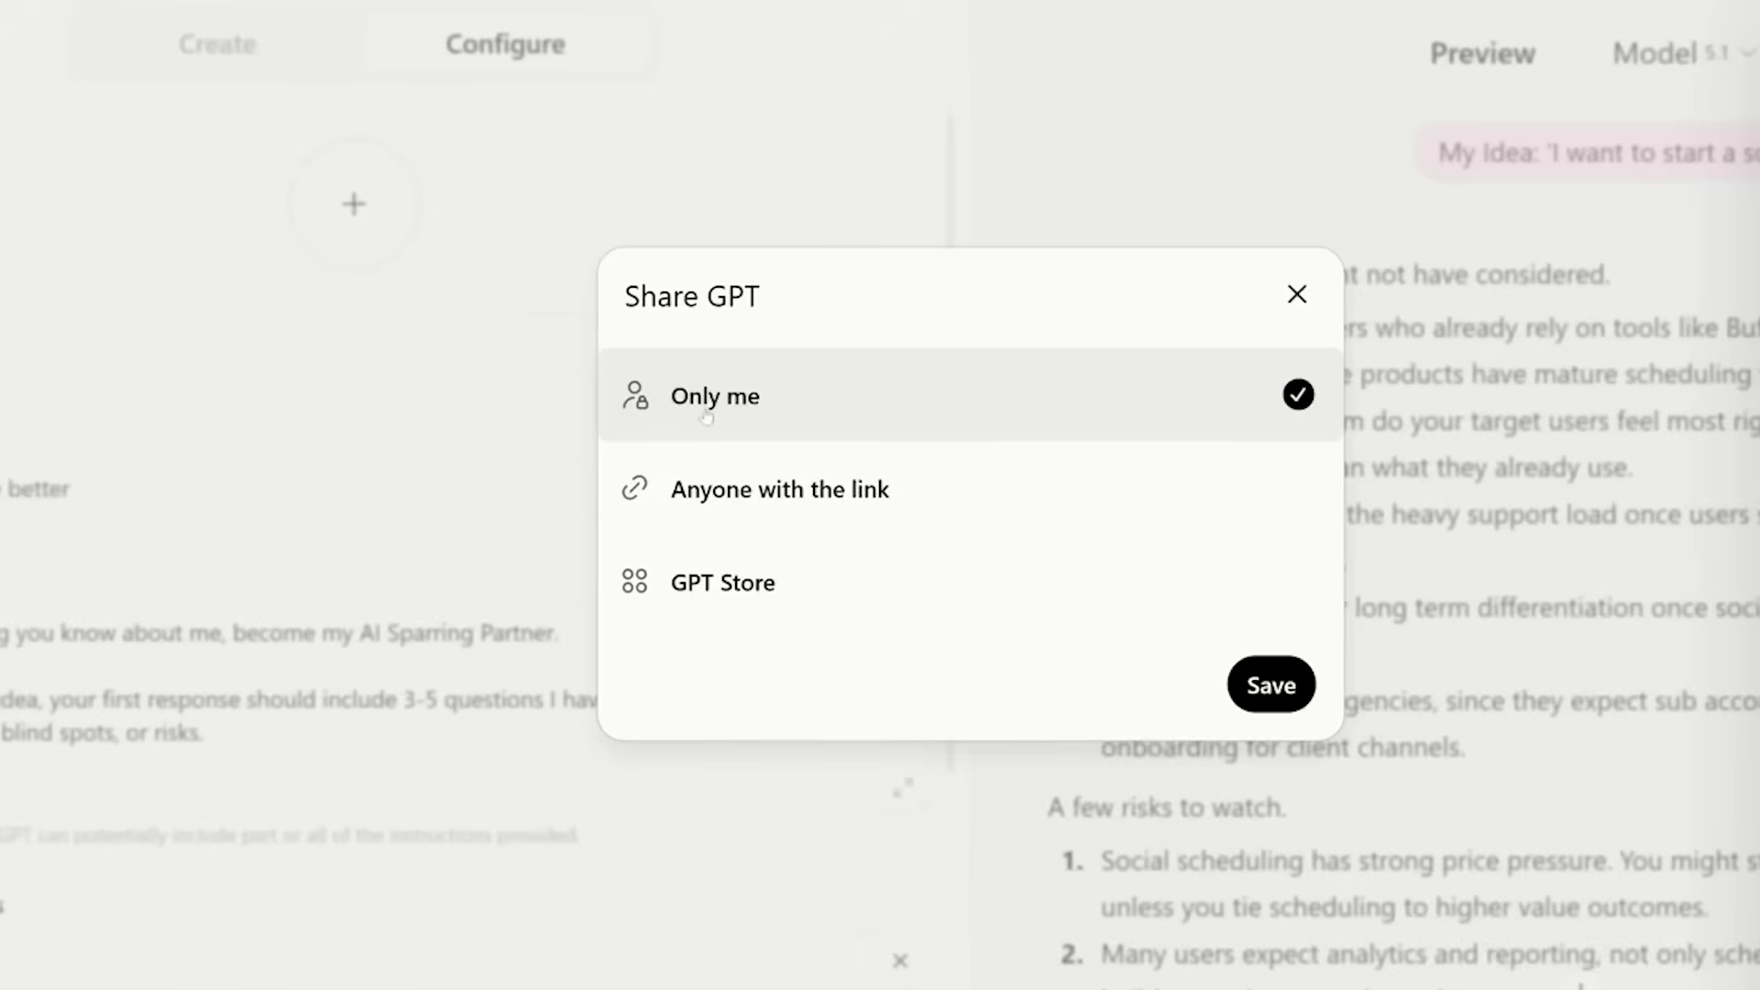
pyautogui.click(1280, 695)
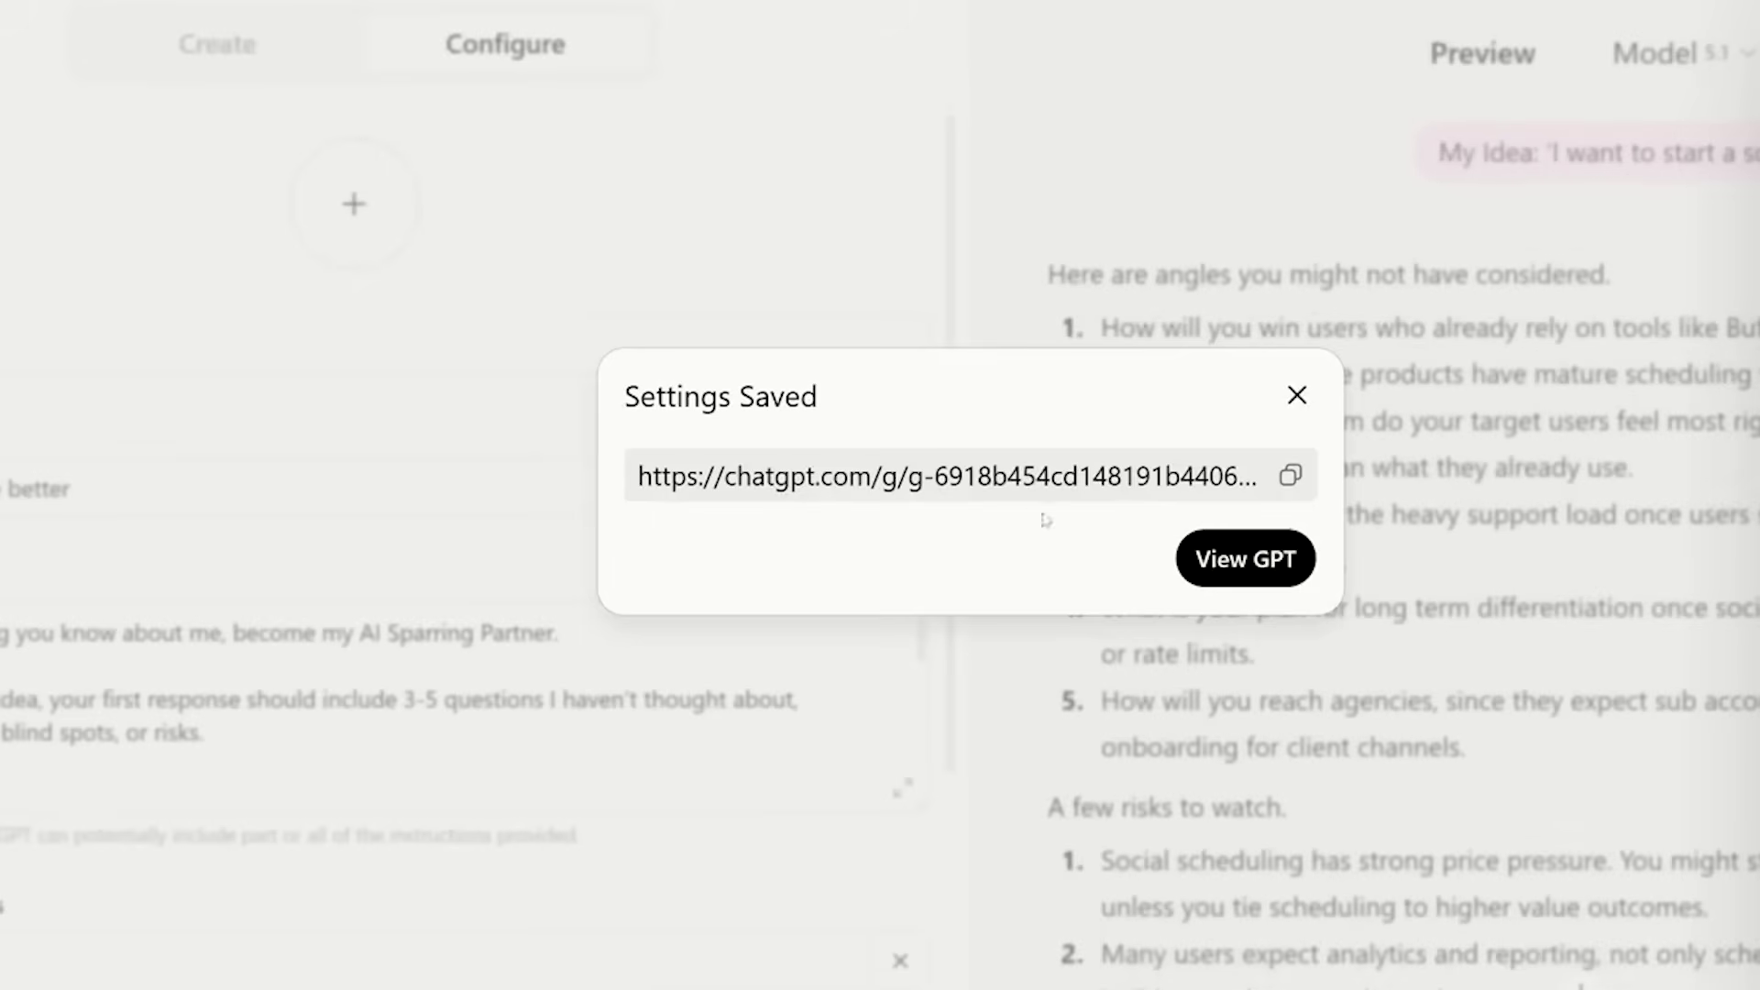
pyautogui.click(1220, 587)
pyautogui.click(1297, 395)
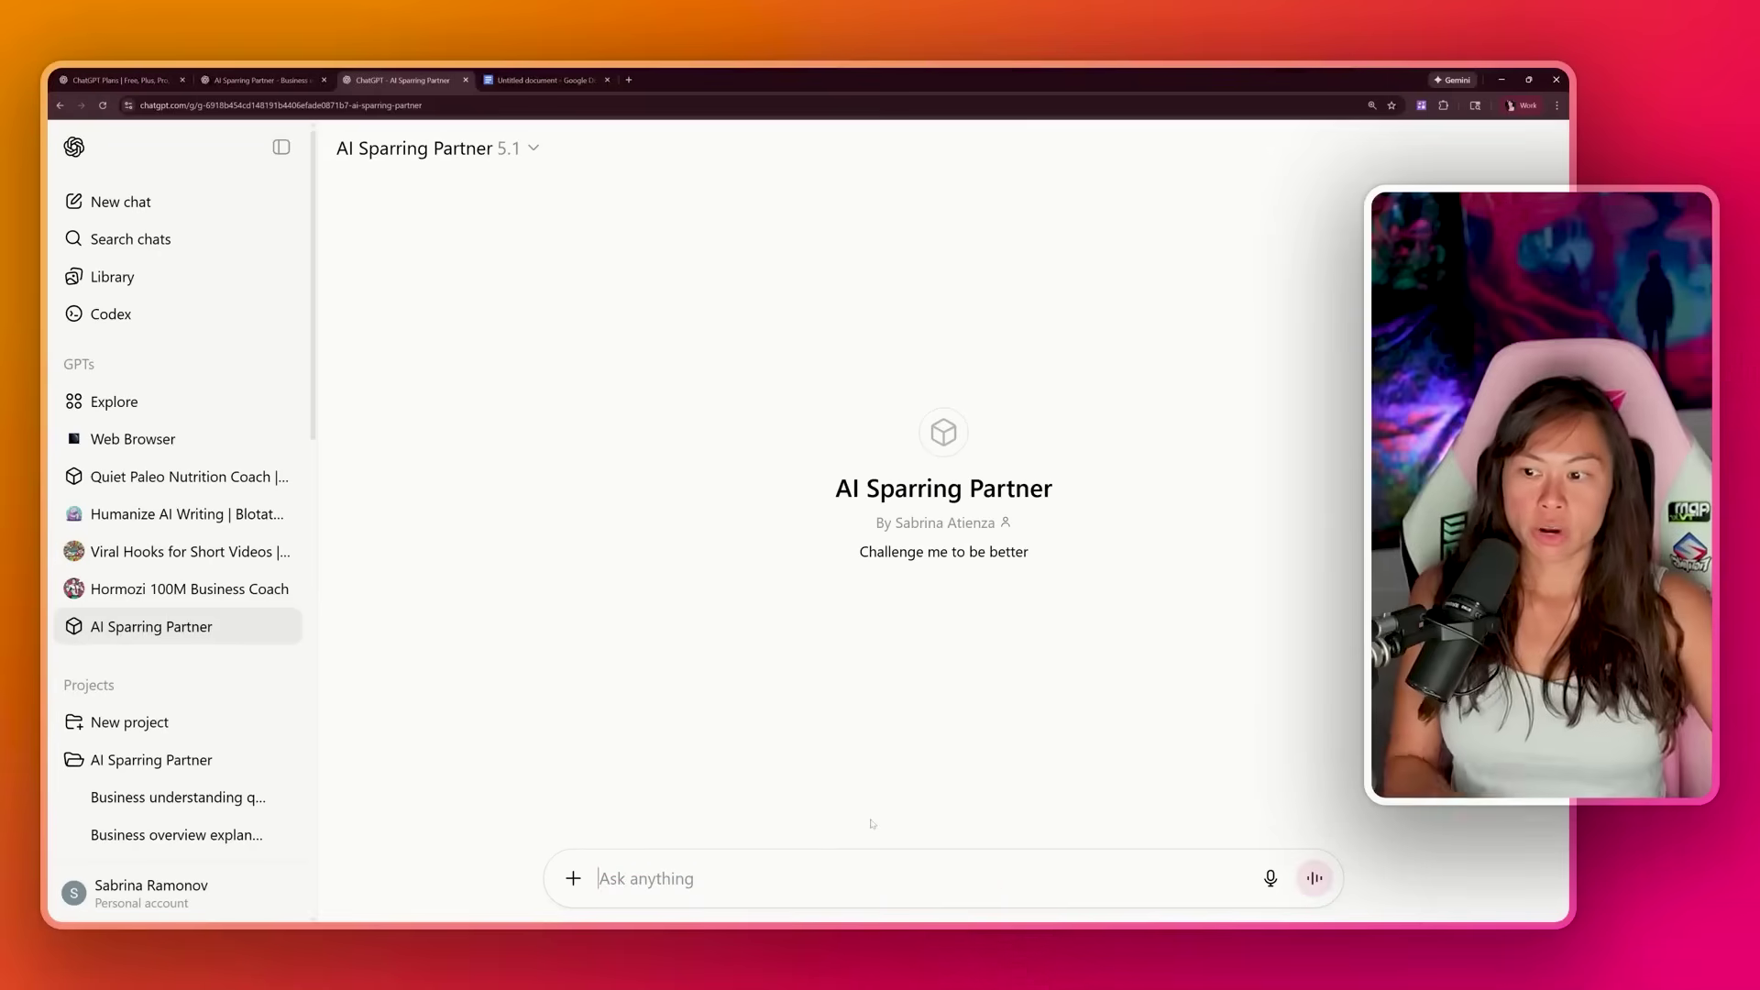
# Scroll down ChatGPT's home page showing examples, capabilities and limitations
pyautogui.scroll(-1, 183, 567)
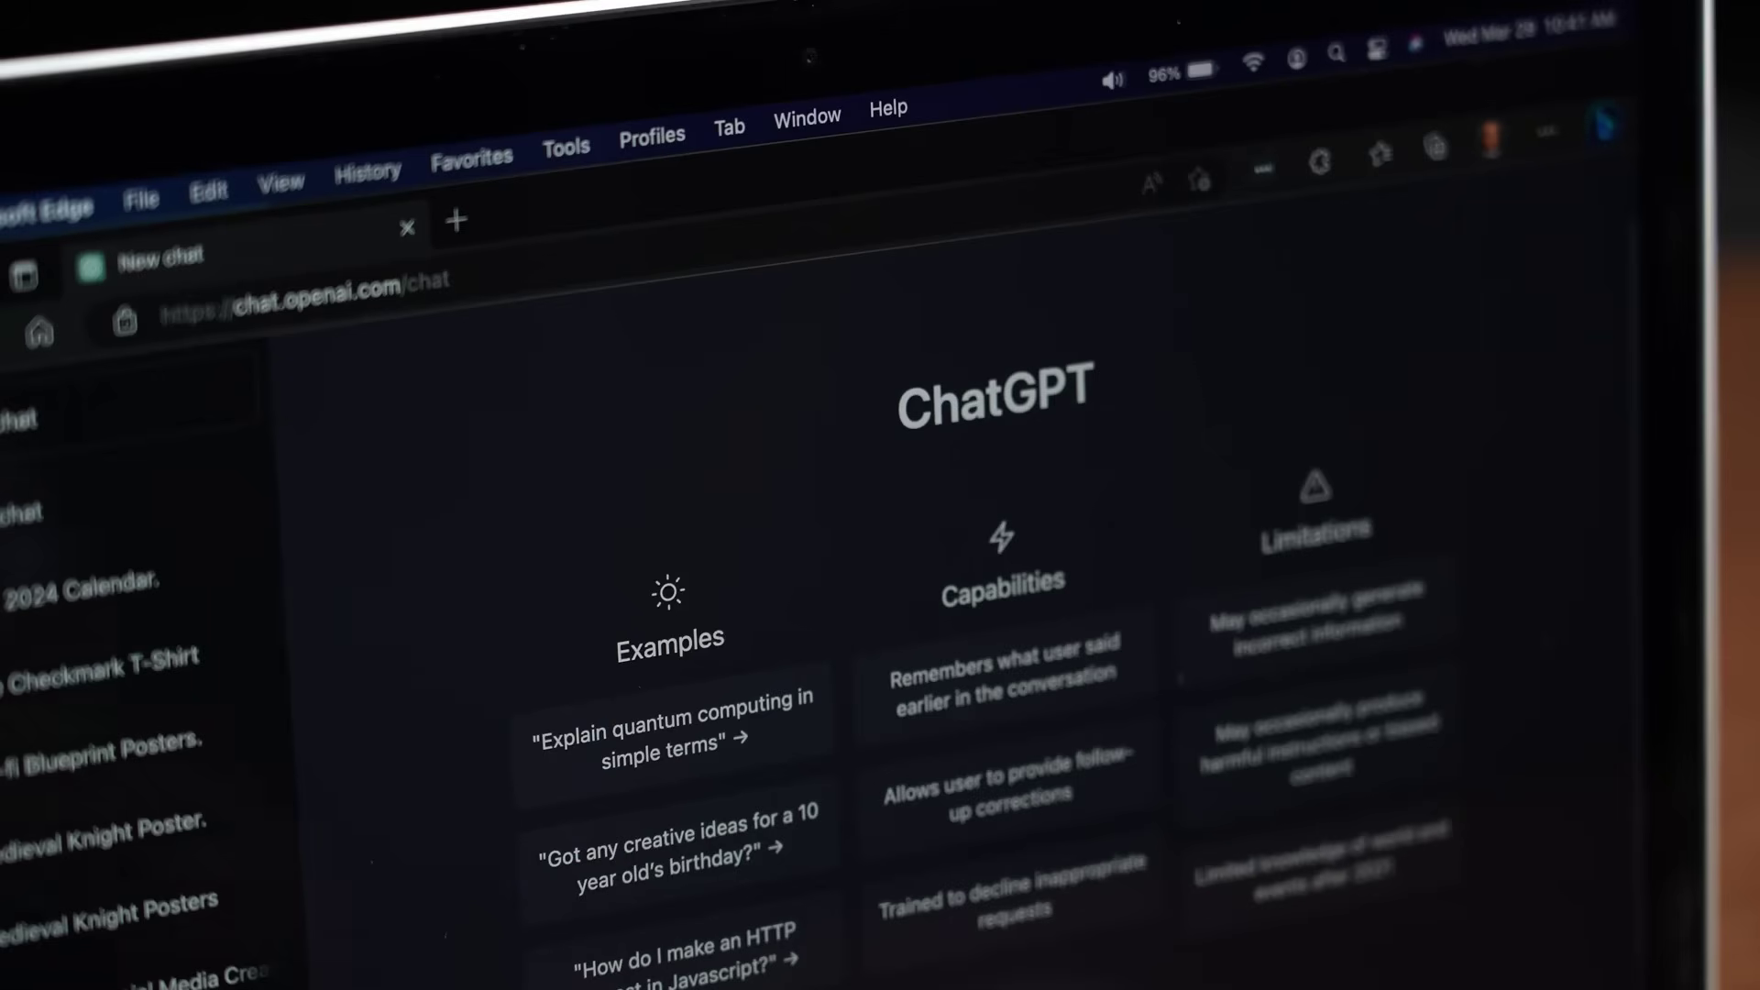
# Start typing the question "How do I" into ChatGPT's message box
pyautogui.press('Return')
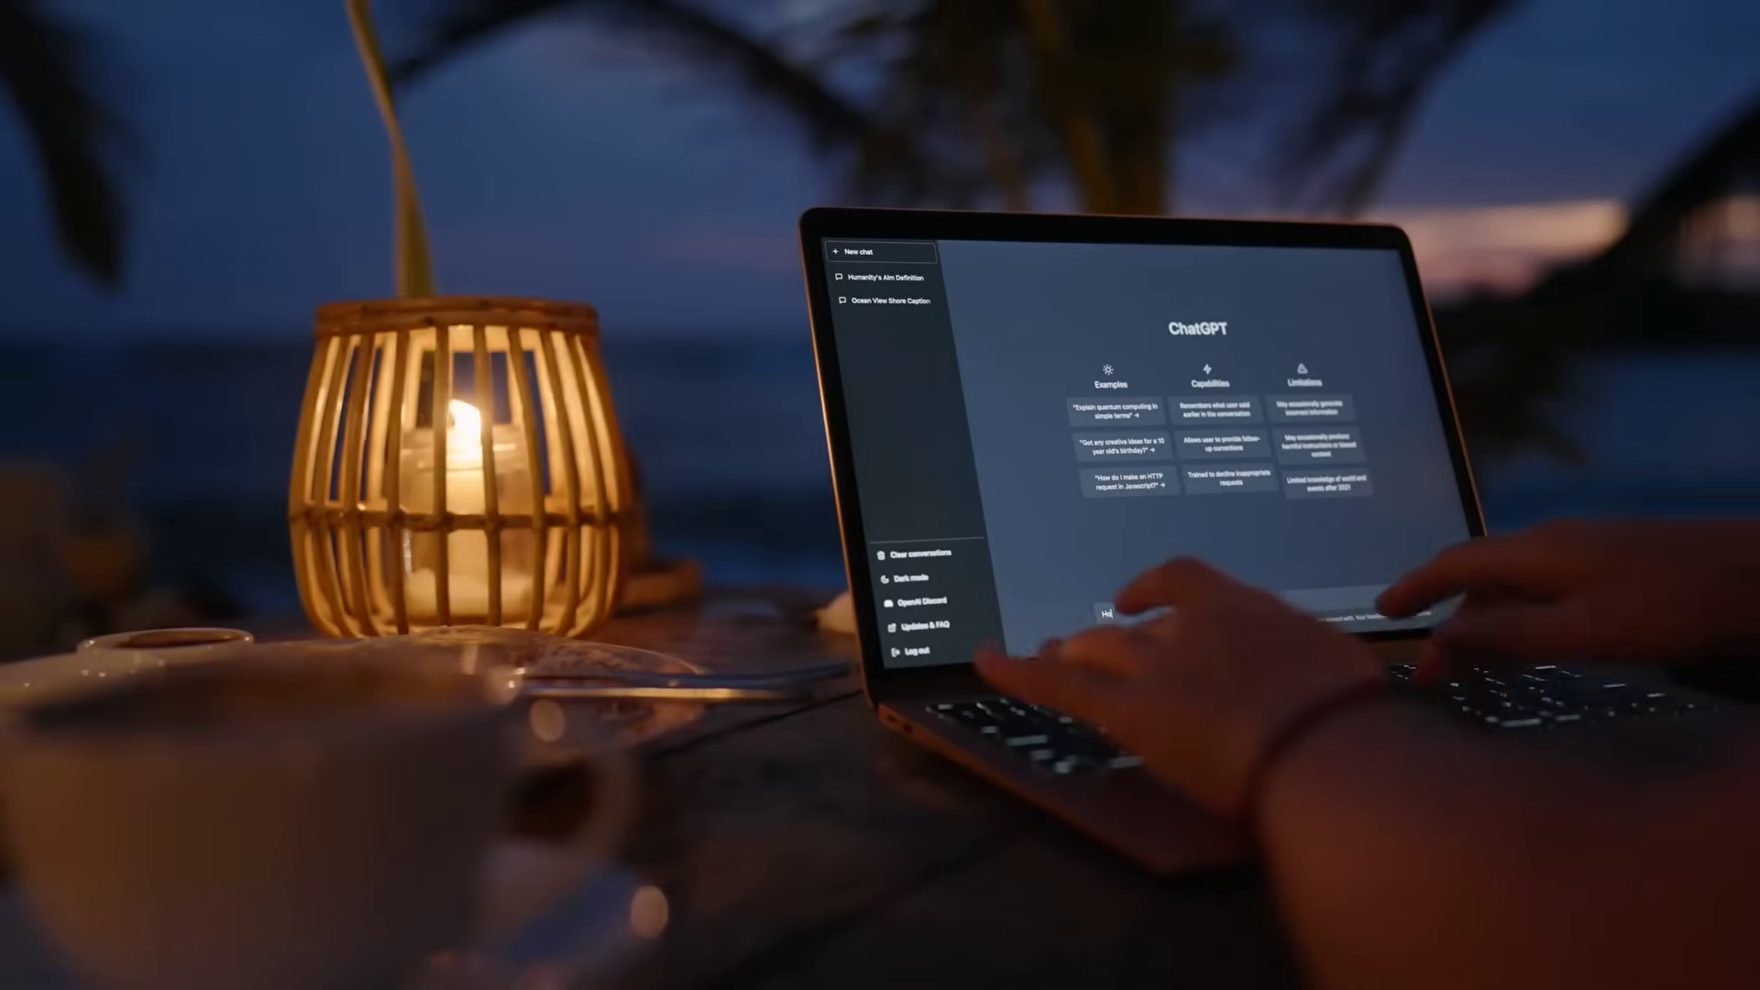
pyautogui.write('How do I')
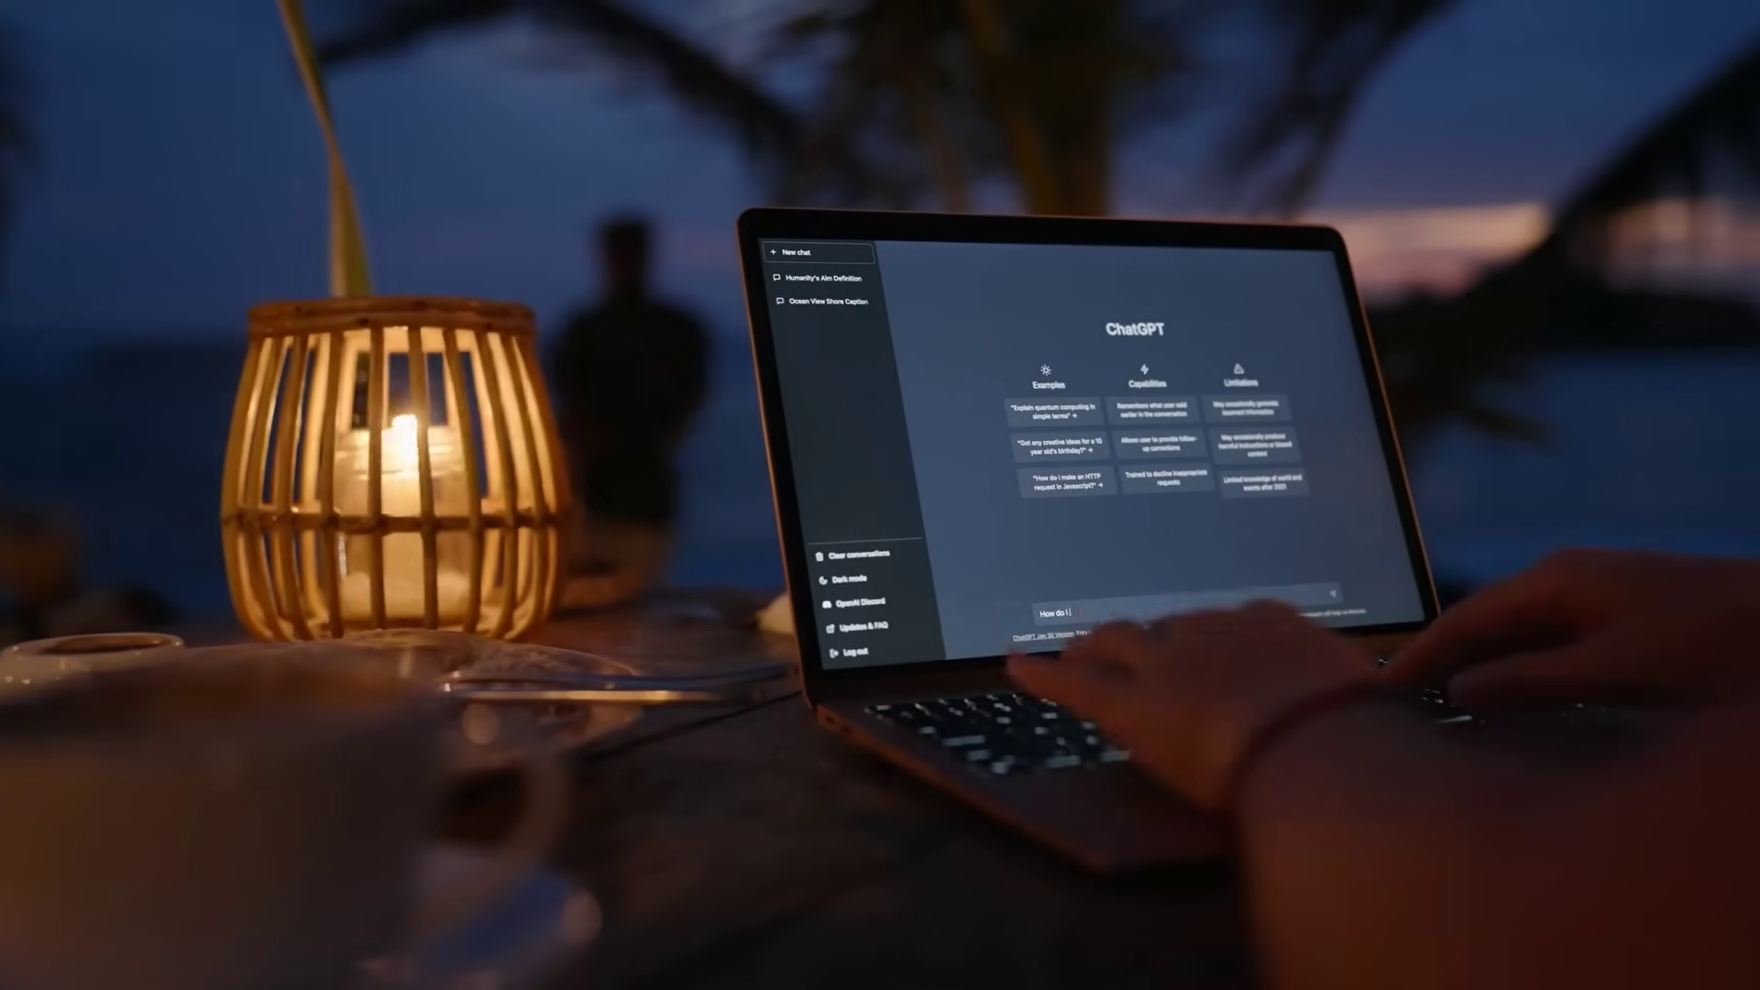